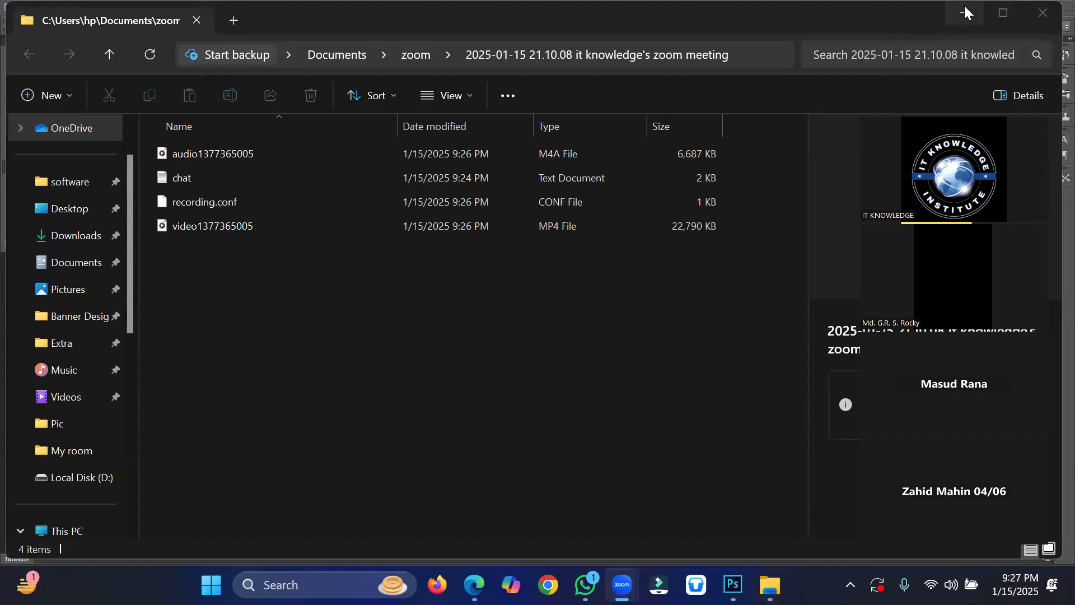
Step: Minimize the file explorer window and close the 1-change1.jpg document without saving its changes
click(964, 12)
click(853, 22)
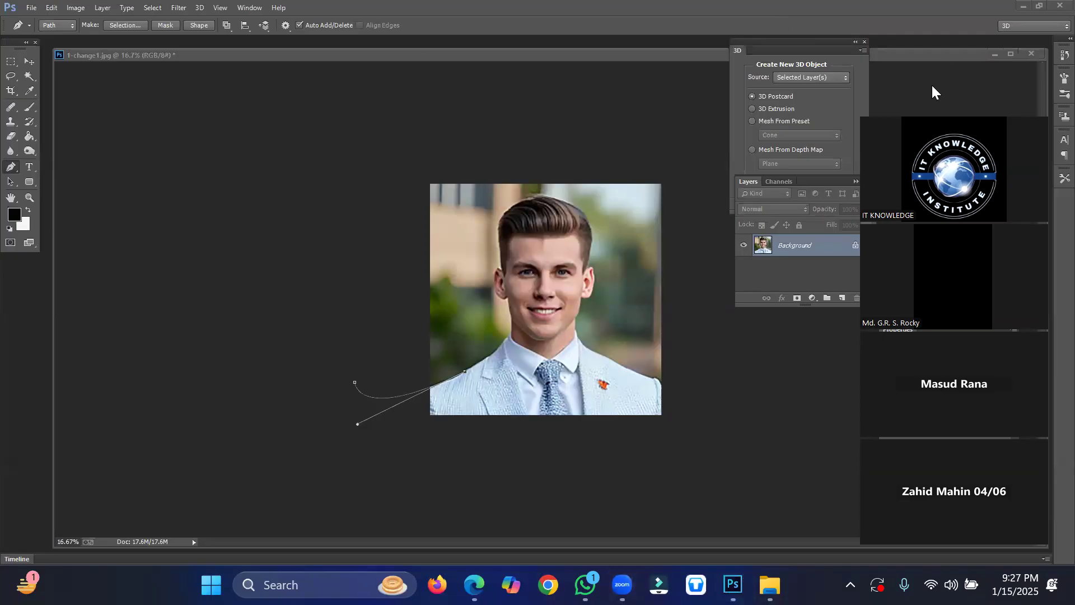
click(1032, 51)
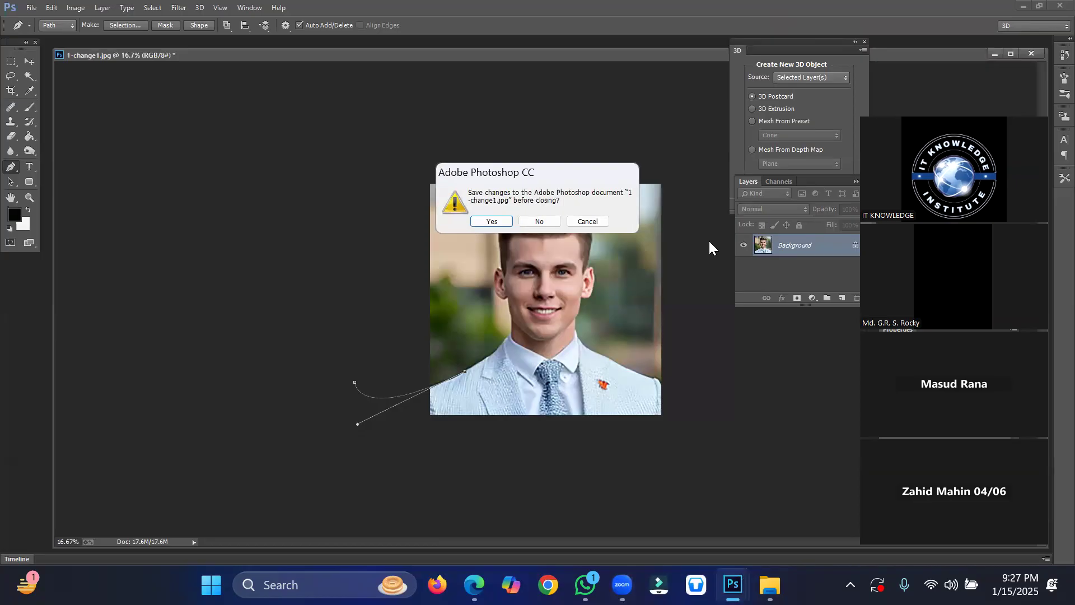
click(529, 221)
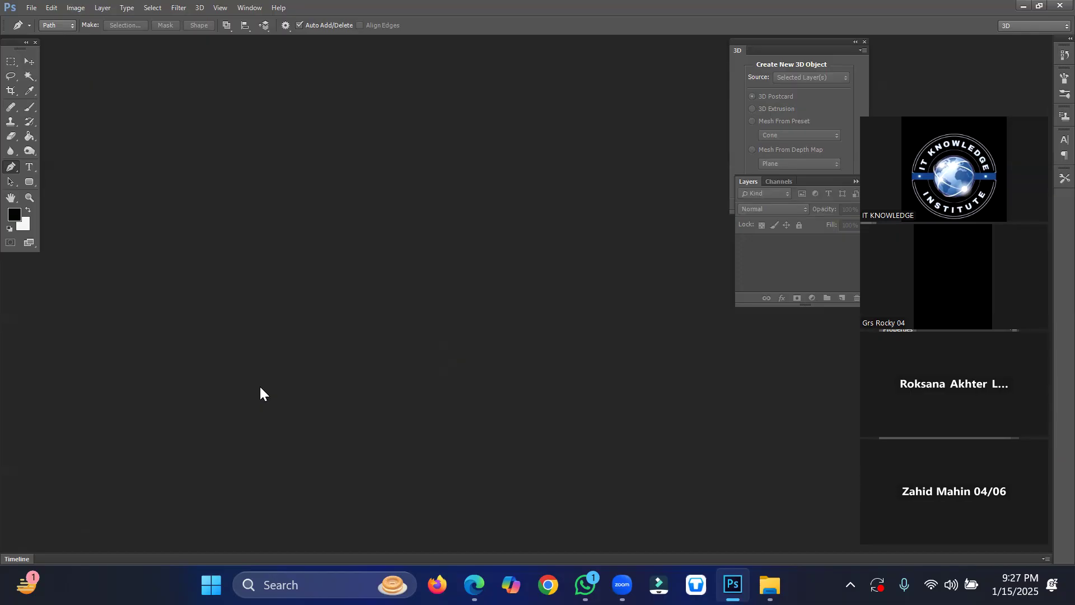
Step: Open the 1-change1 image from the Desktop folder and move its window to the middle of the workspace
double_click(402, 231)
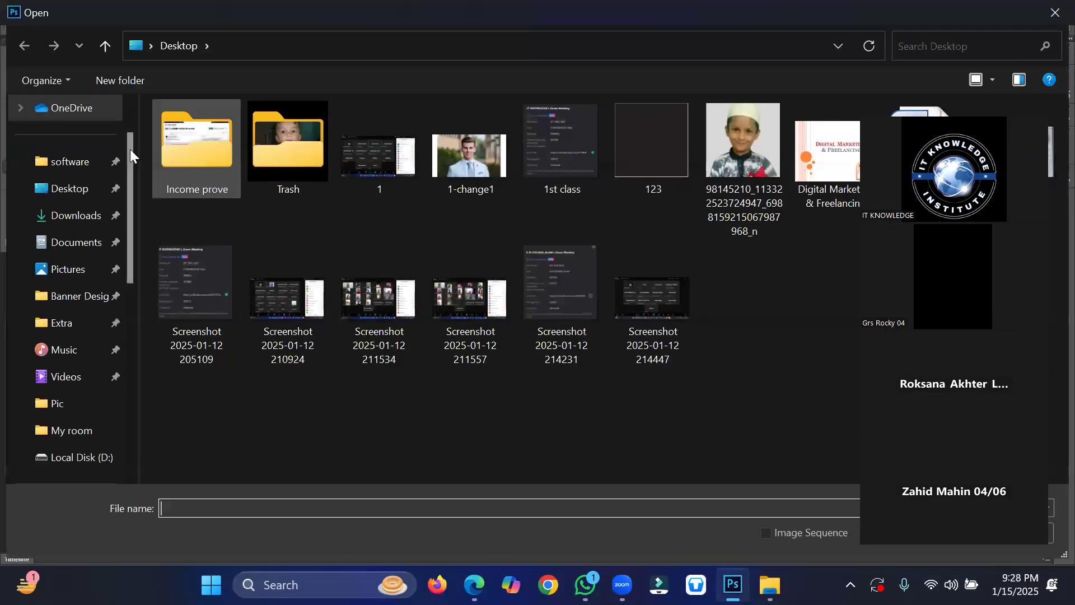
click(62, 195)
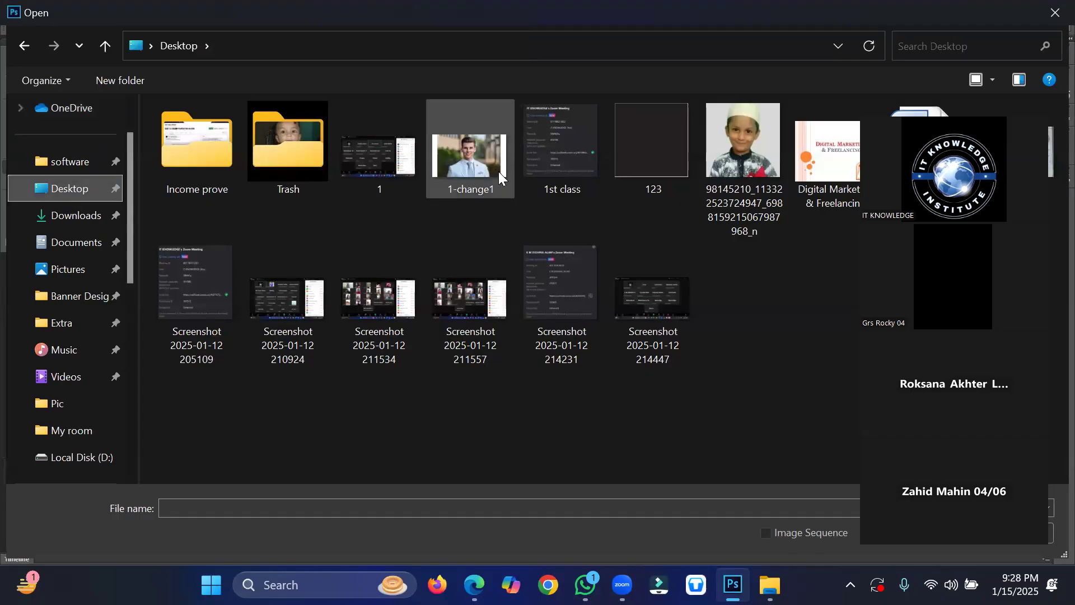
double_click(482, 163)
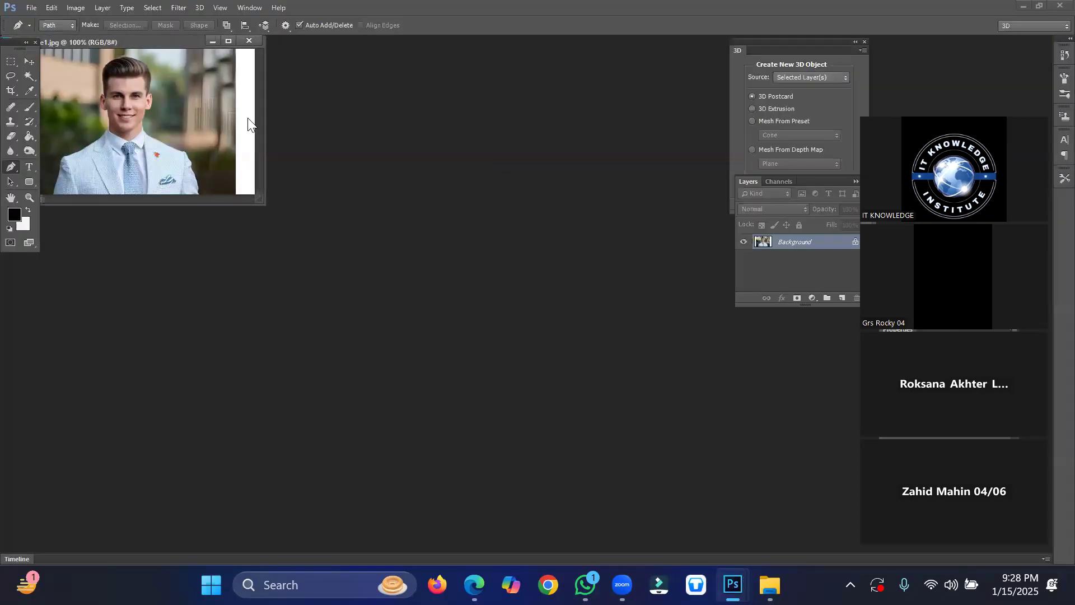
drag(138, 42, 463, 177)
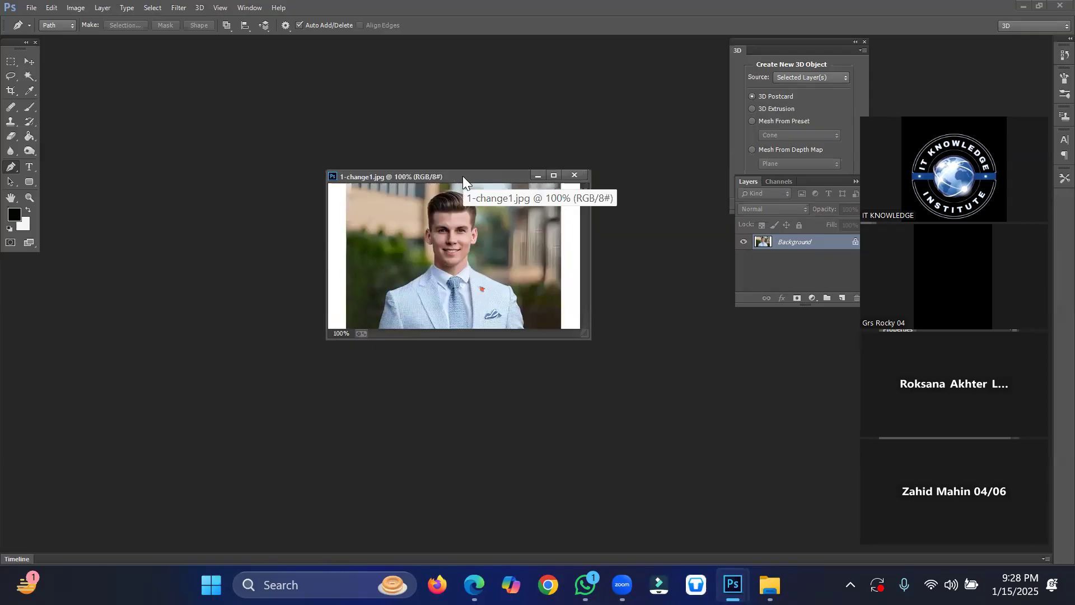
Step: Set the image's resolution to 300 pixels/inch with automatic resampling
right_click(463, 176)
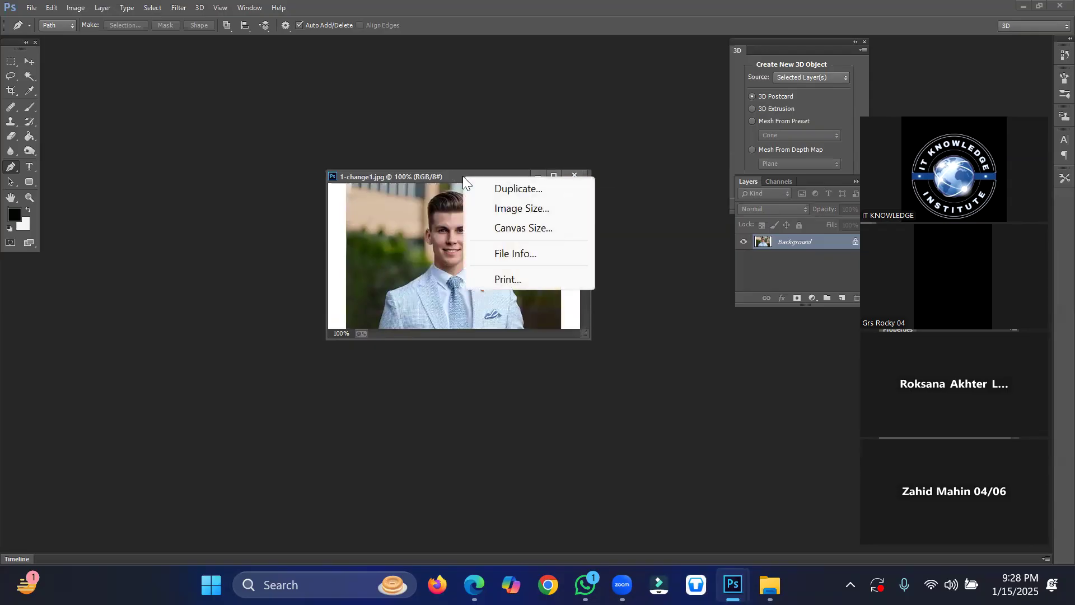
click(524, 207)
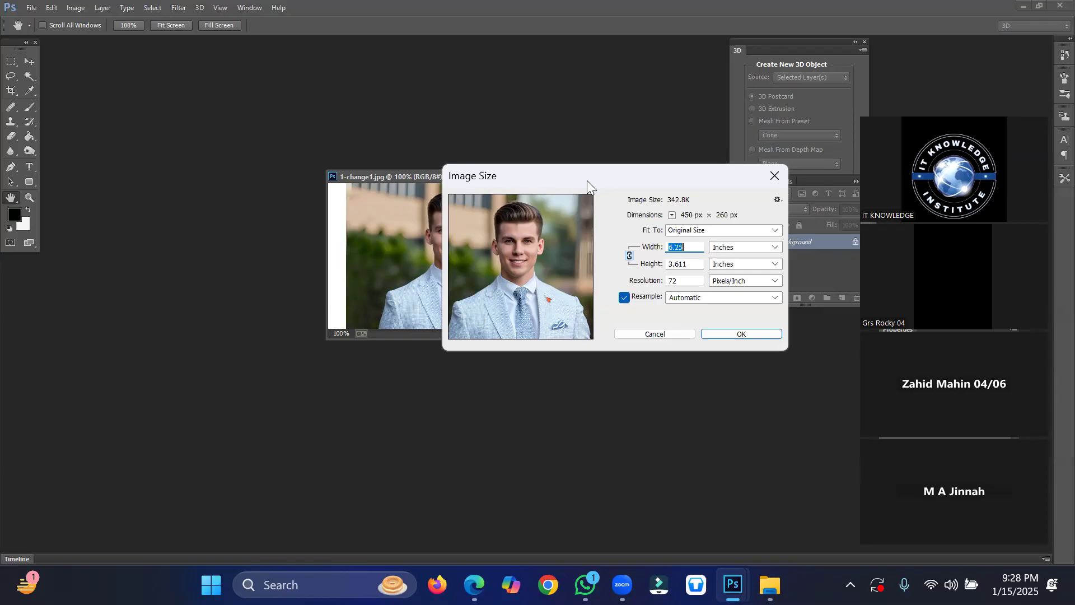
click(688, 282)
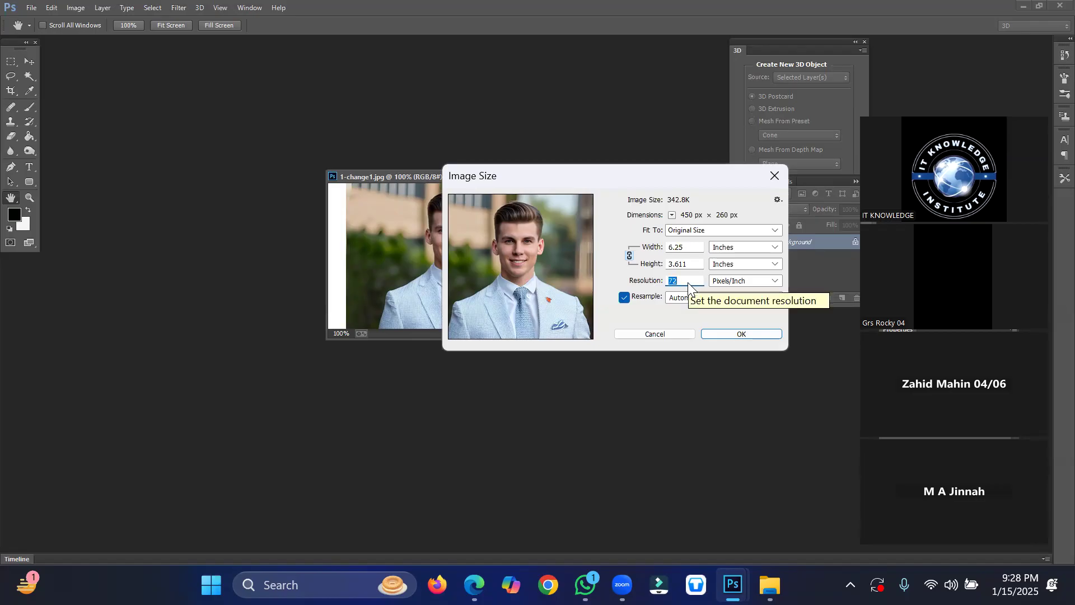
text(300)
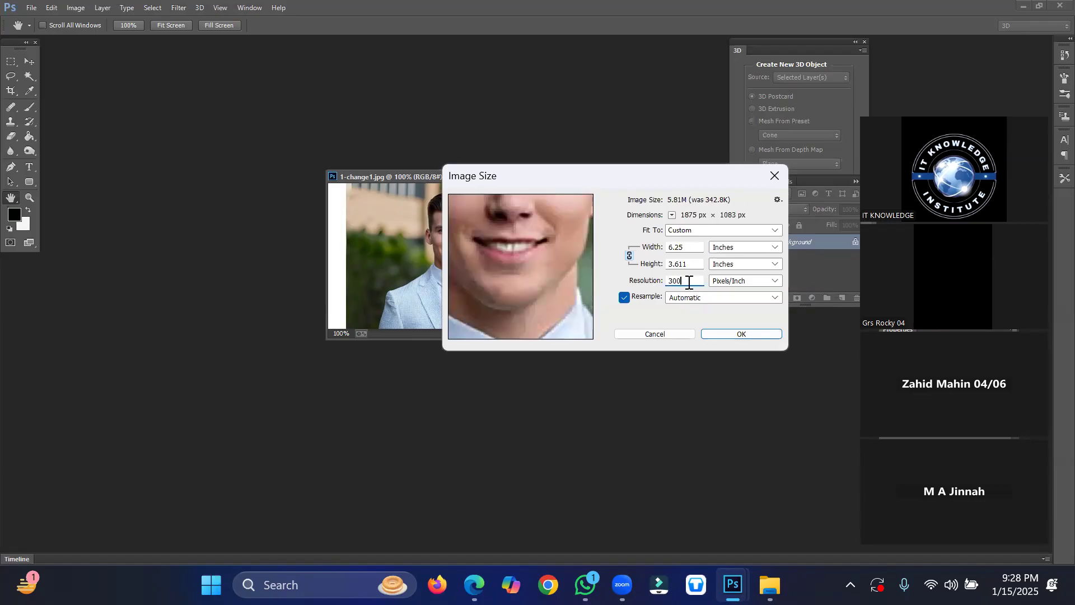
click(726, 334)
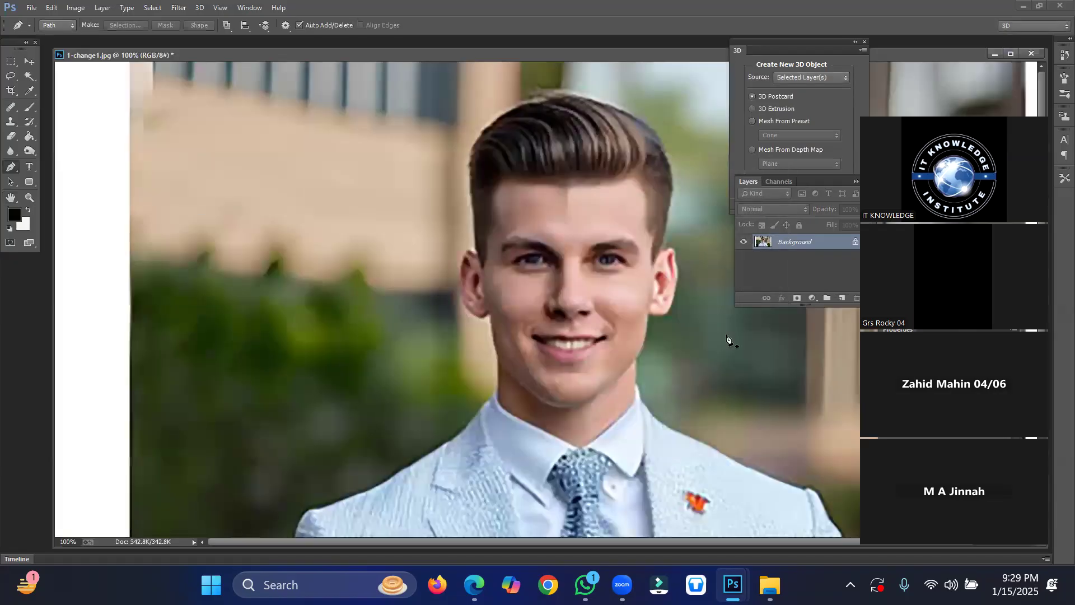
key(ctrl+minus)
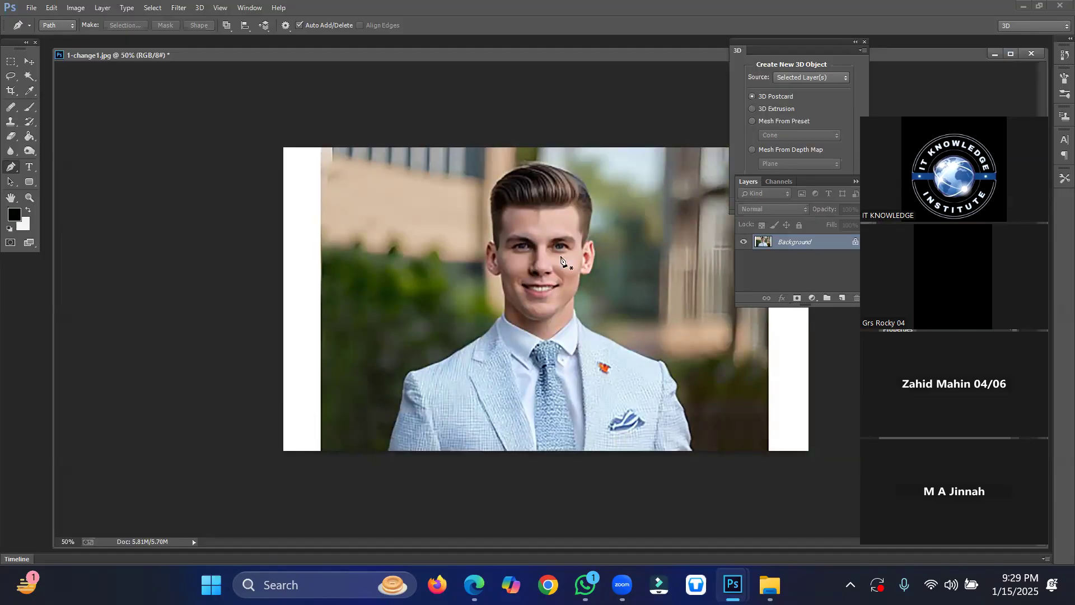
Step: Reopen the image size settings to check the document's resolution, and return to the Pen tool
right_click(454, 56)
click(489, 91)
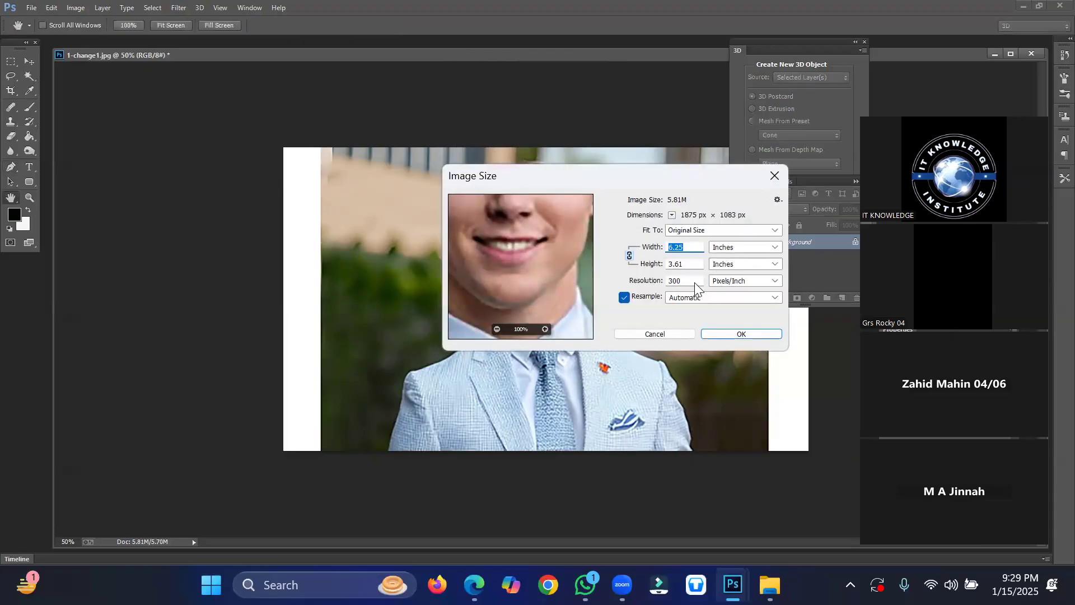
click(685, 281)
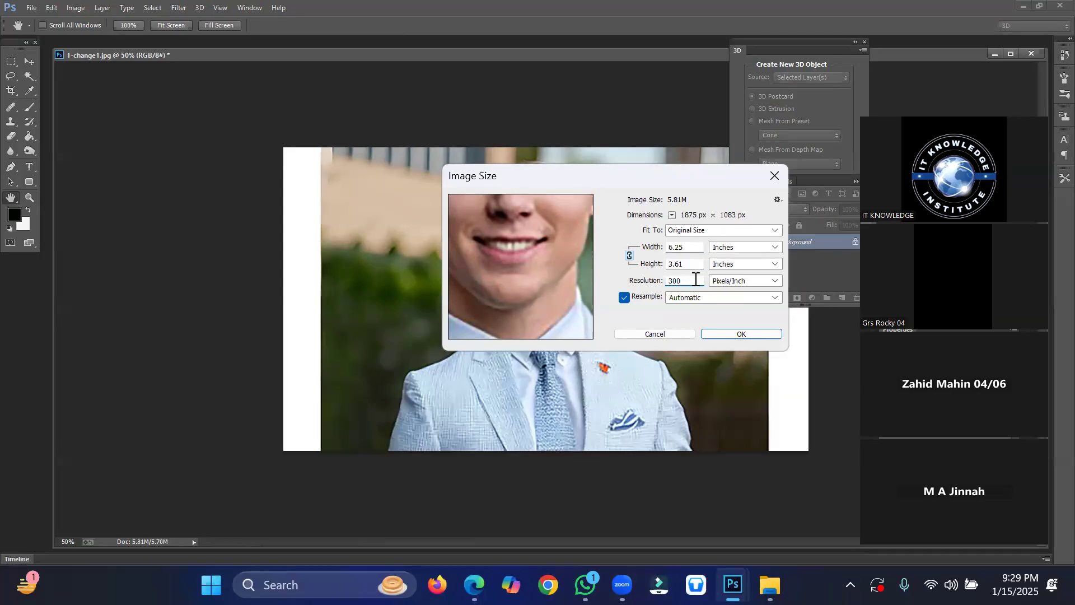
double_click(686, 282)
click(740, 334)
key(p)
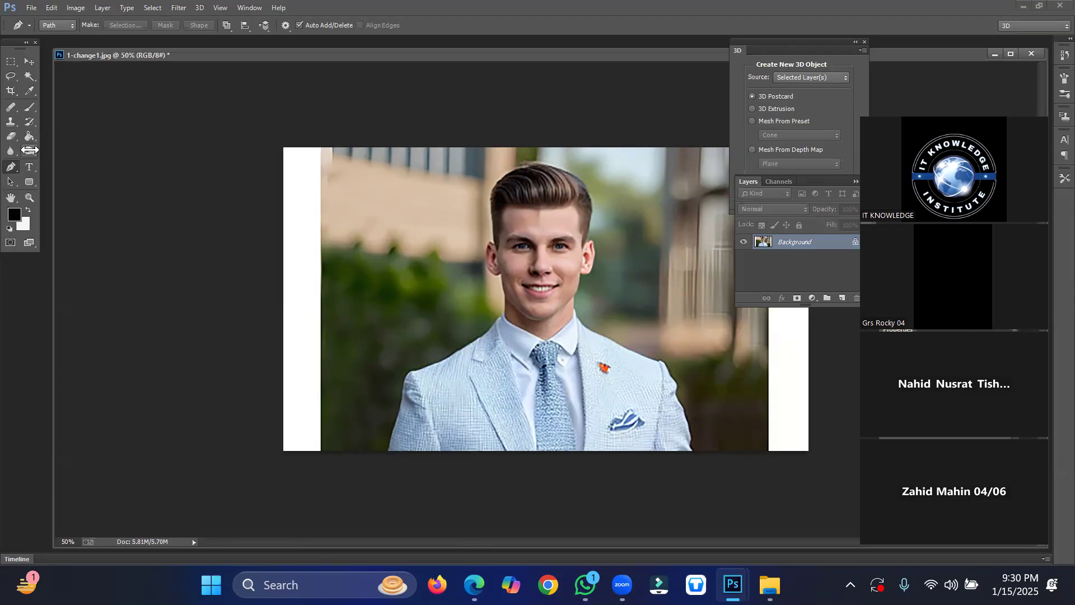
click(29, 181)
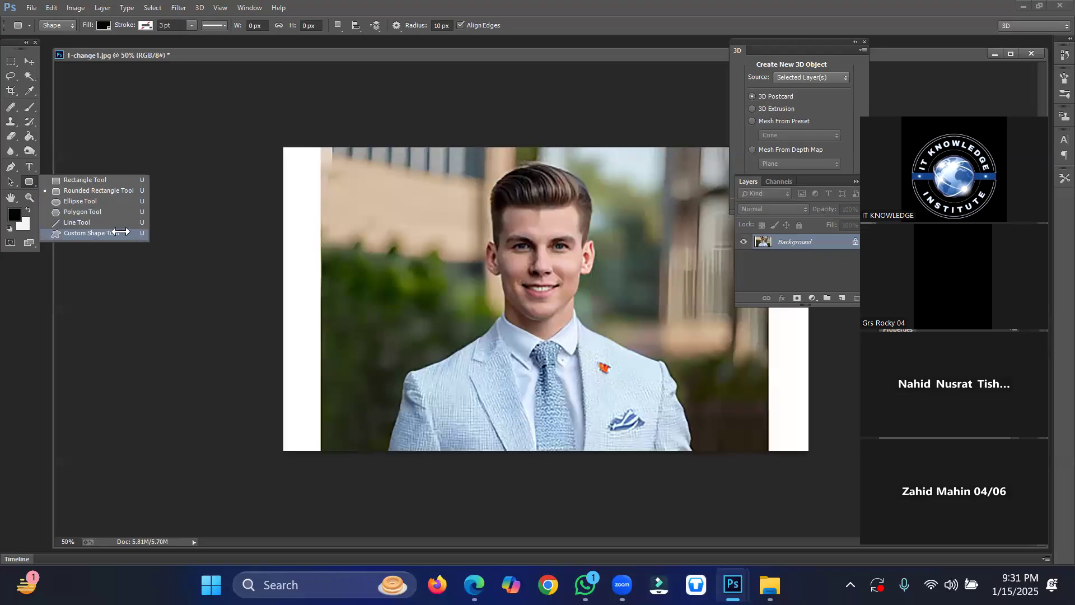
click(126, 139)
click(126, 139)
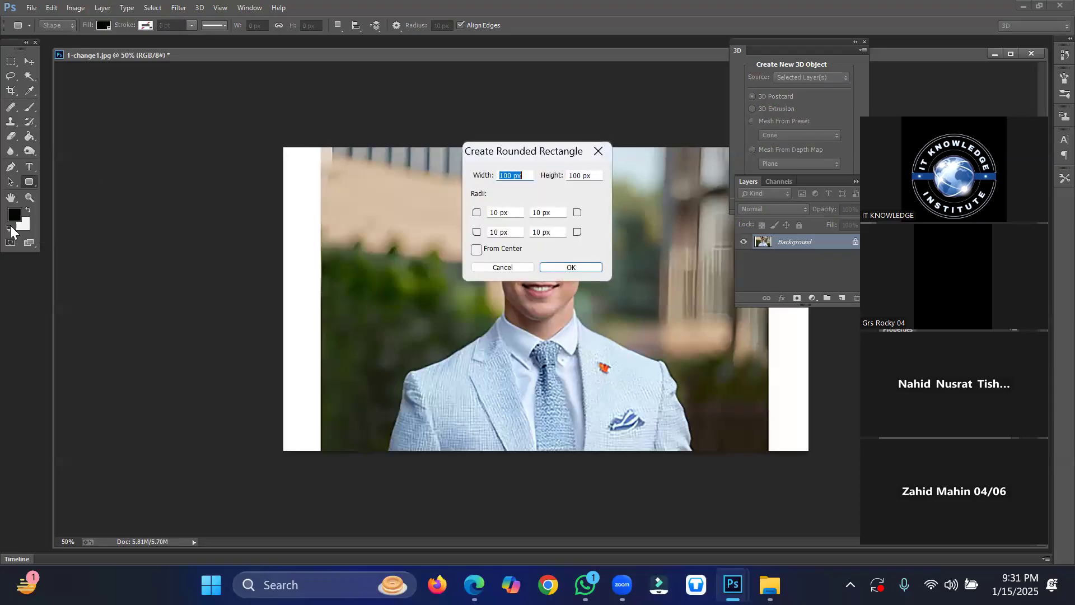
click(600, 146)
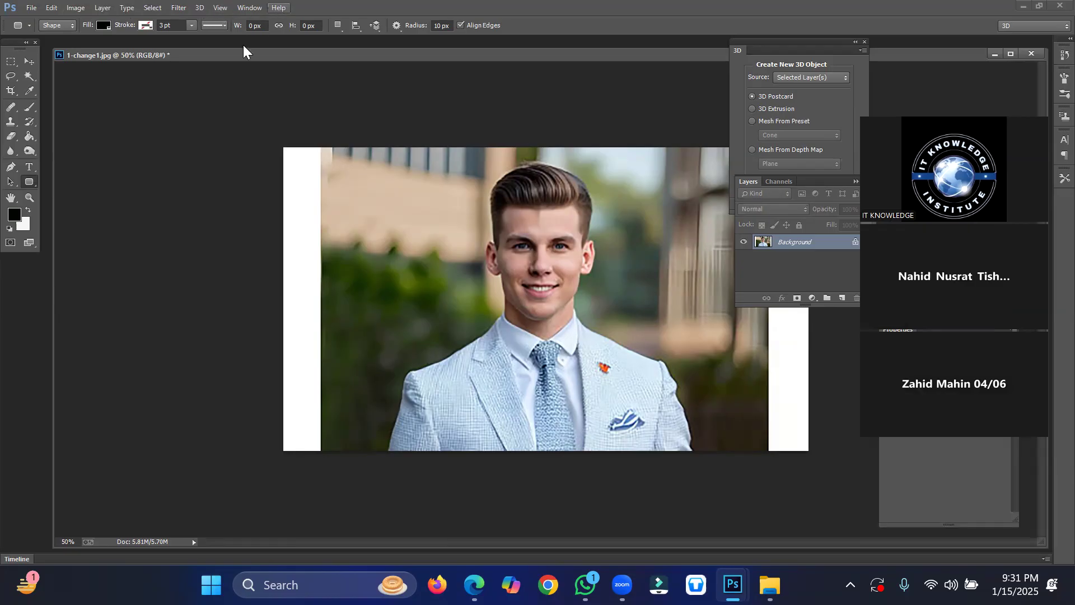
click(30, 9)
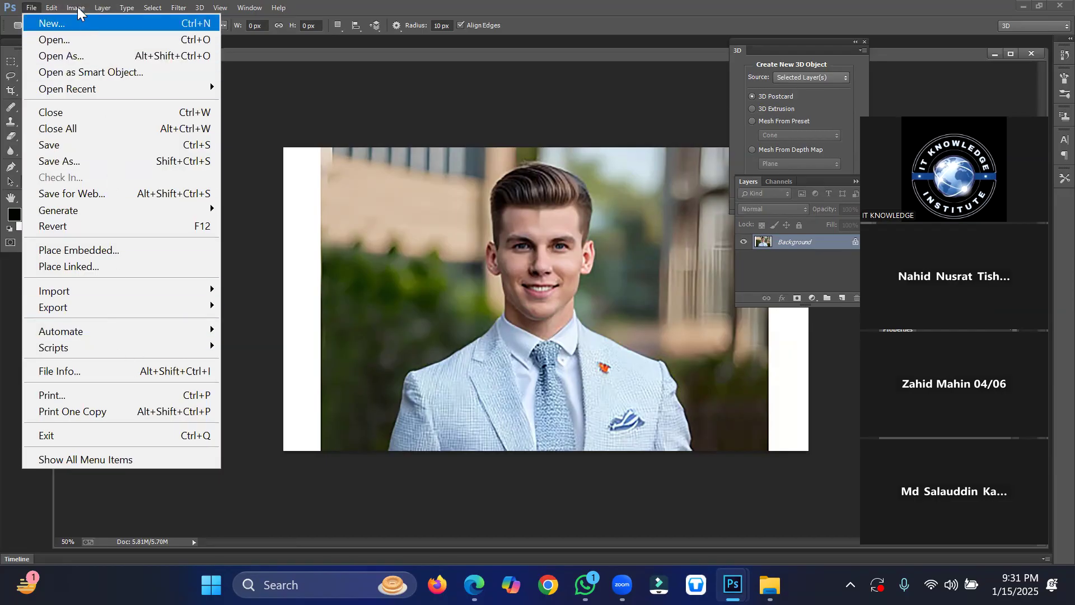
mouse_move(50, 7)
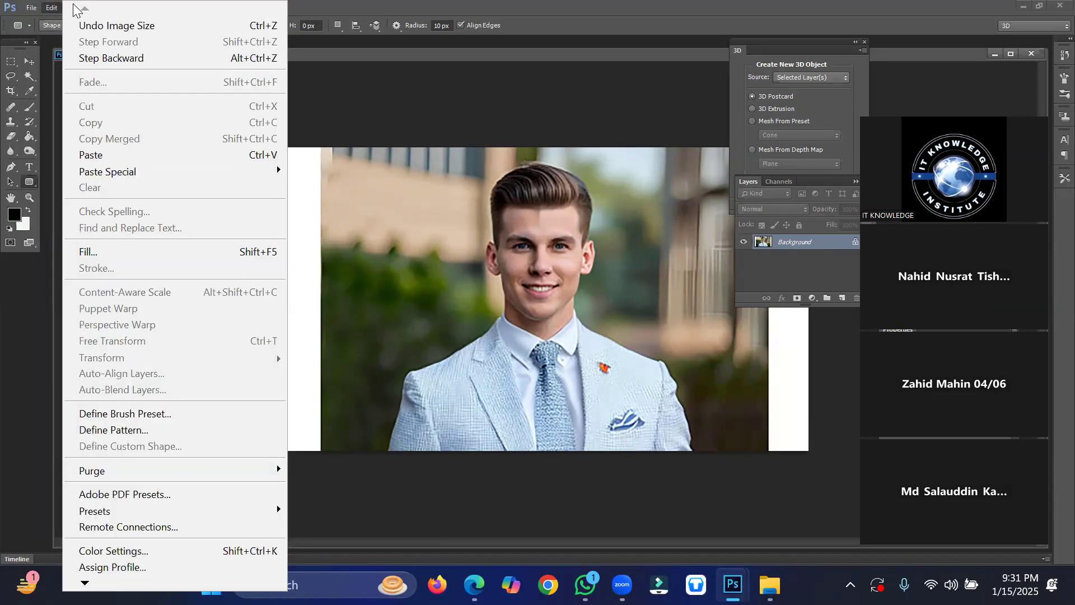
click(523, 2)
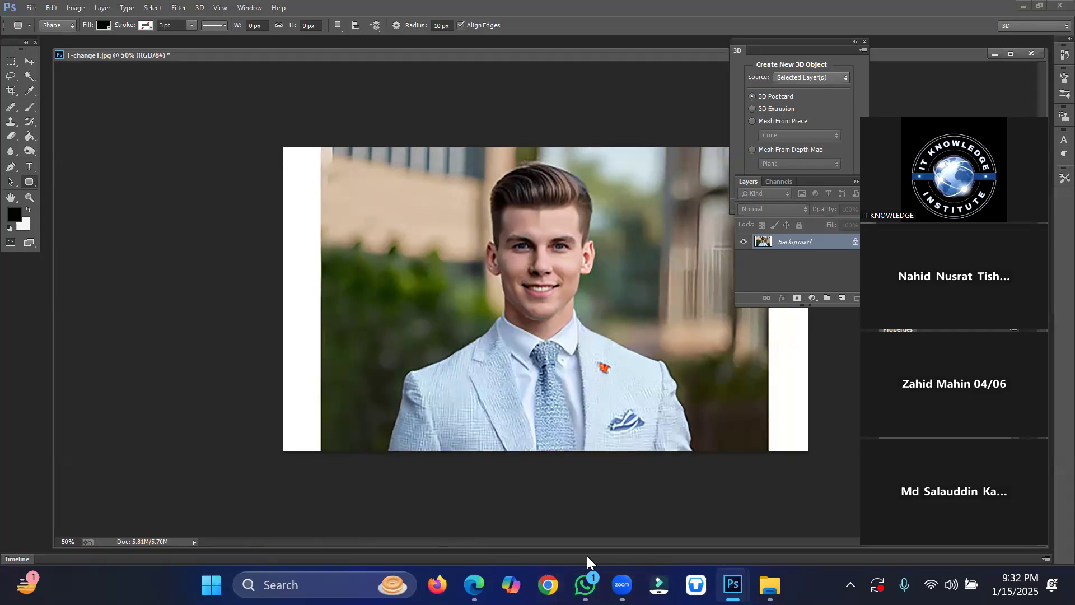
click(622, 585)
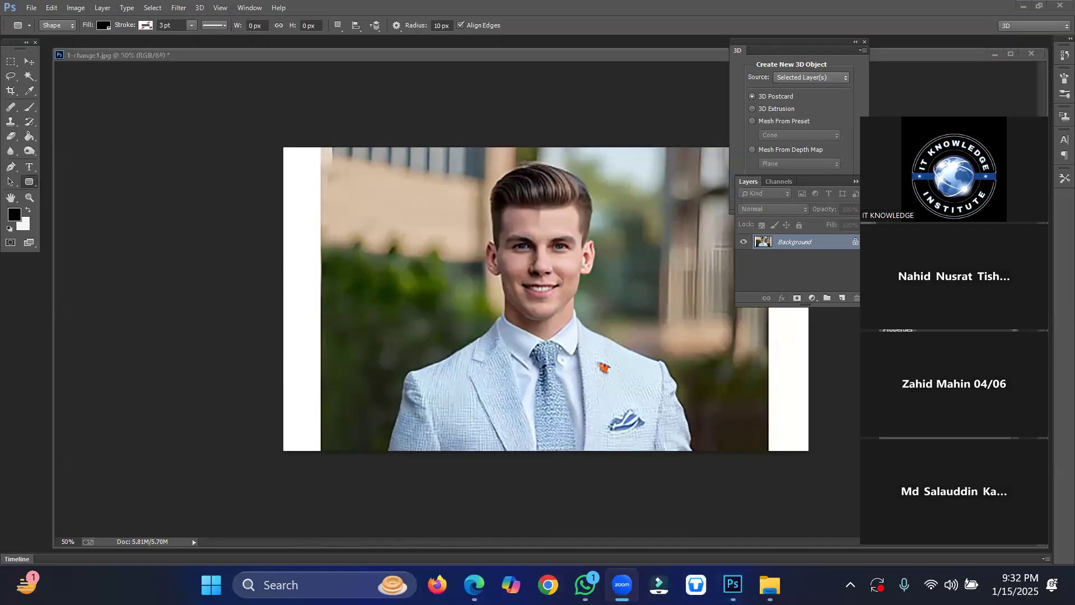
click(1048, 138)
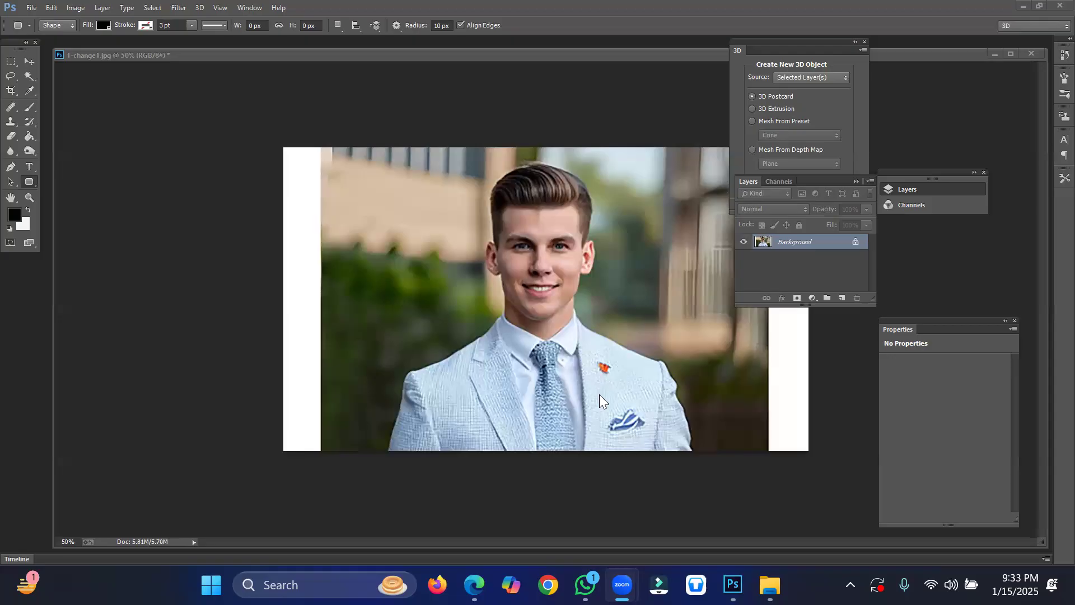
click(88, 90)
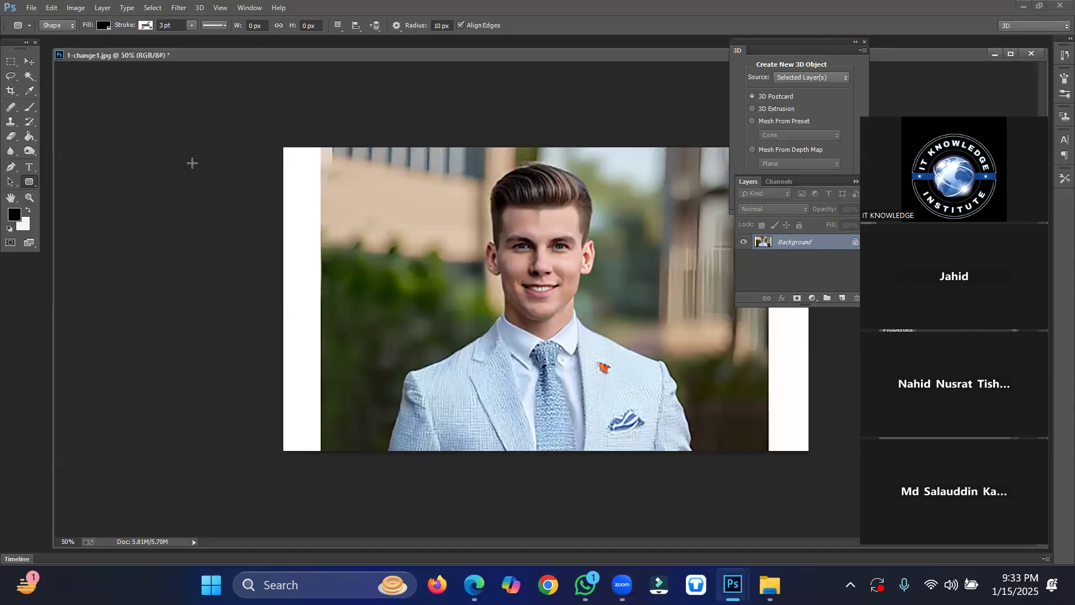
Step: Start a crop with a 1.5 by 1.9 ratio and frame the man's head and upper chest
click(7, 93)
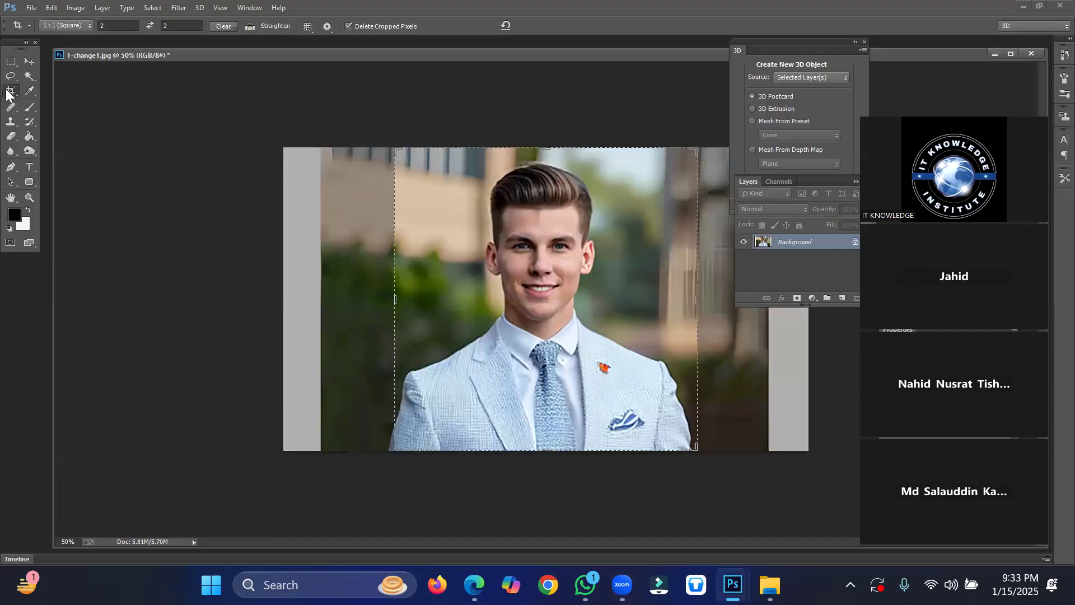
click(119, 27)
key(BackSpace)
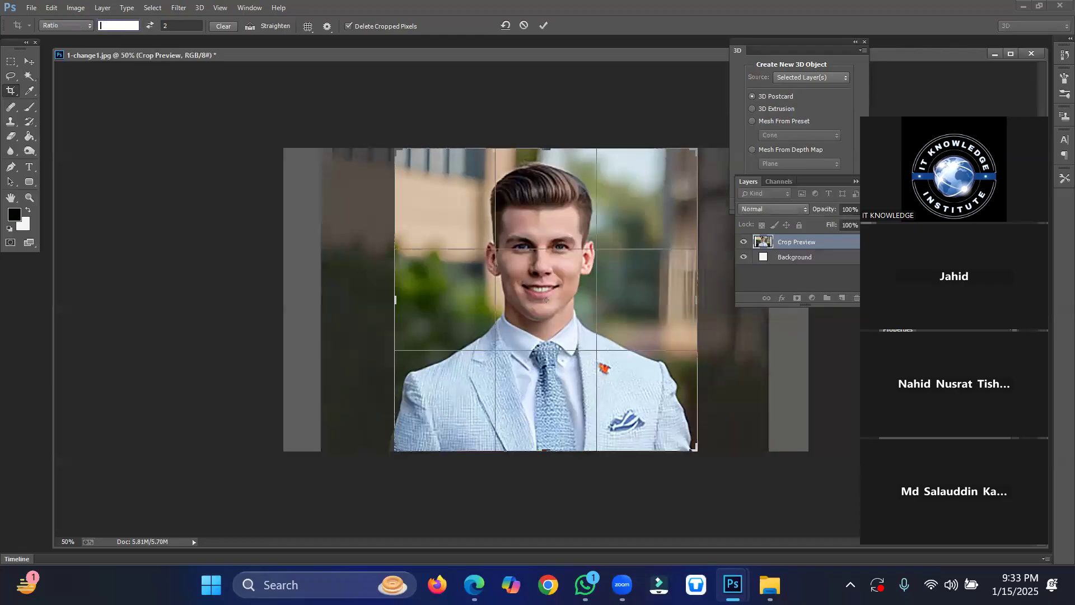
text(1.5)
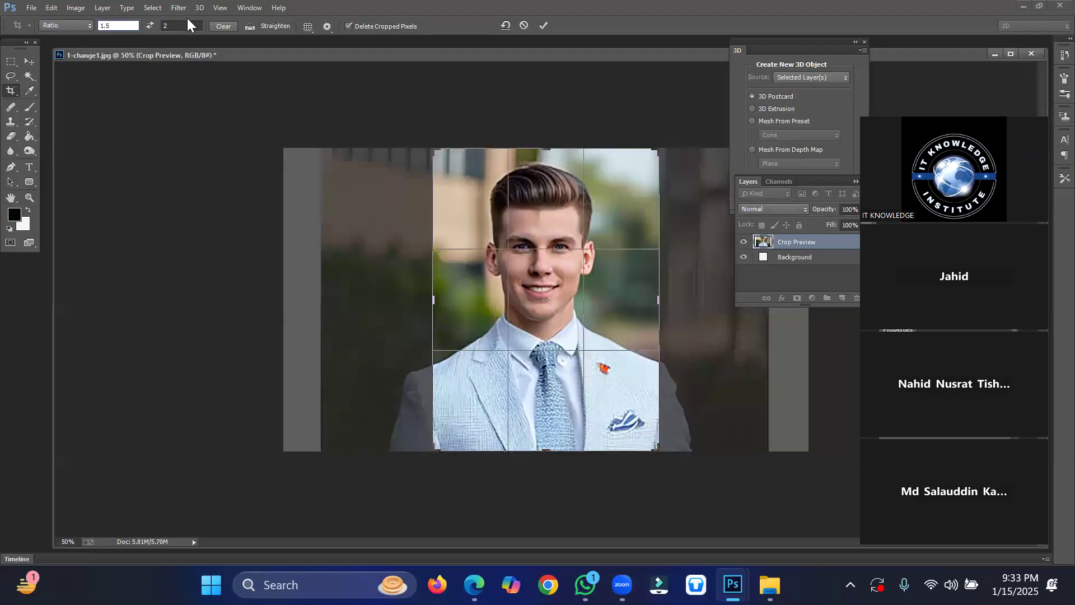
click(168, 26)
key(BackSpace)
text(1.9)
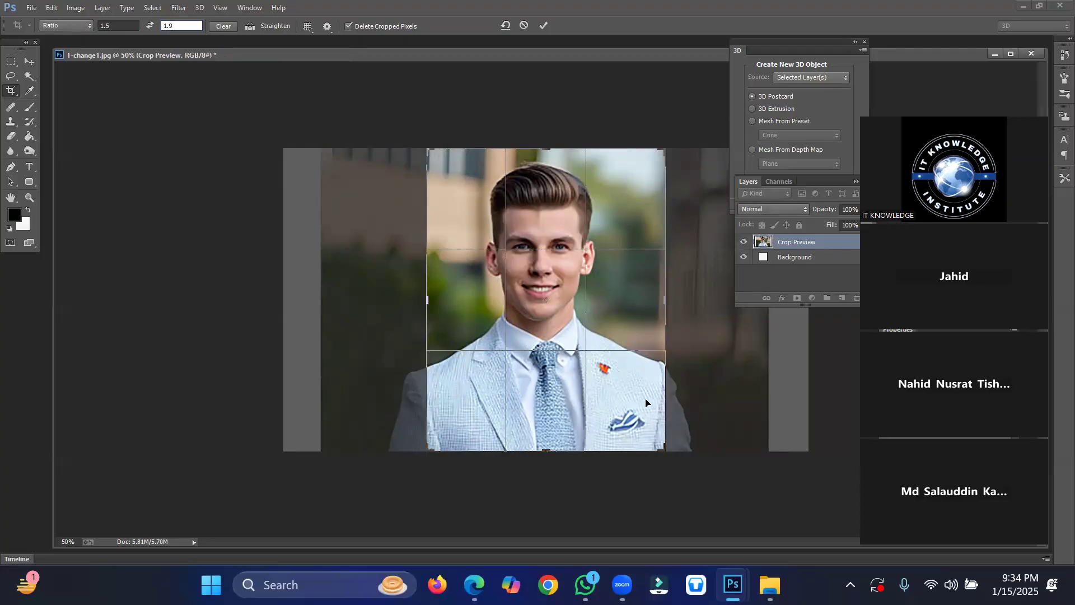
drag(661, 446, 642, 423)
mouse_move(551, 293)
mouse_down()
mouse_move(522, 286)
mouse_move(540, 289)
mouse_up()
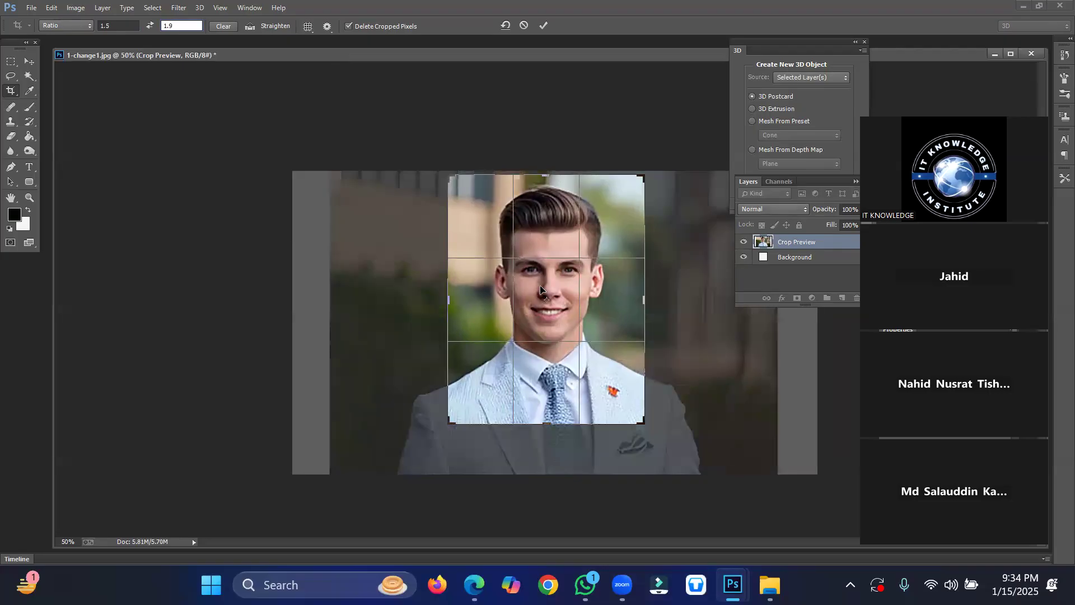
Step: Set the crop ratio to 2 by 2 and shift the portrait slightly upward within the square frame
key(BackSpace)
key(BackSpace)
key(BackSpace)
text(2)
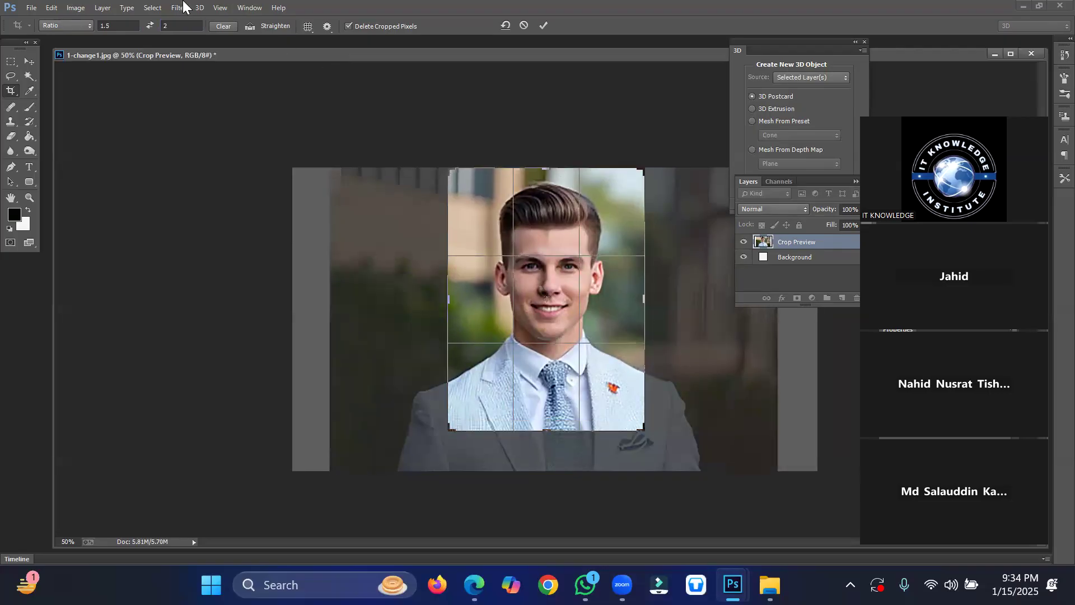
double_click(110, 25)
text(2)
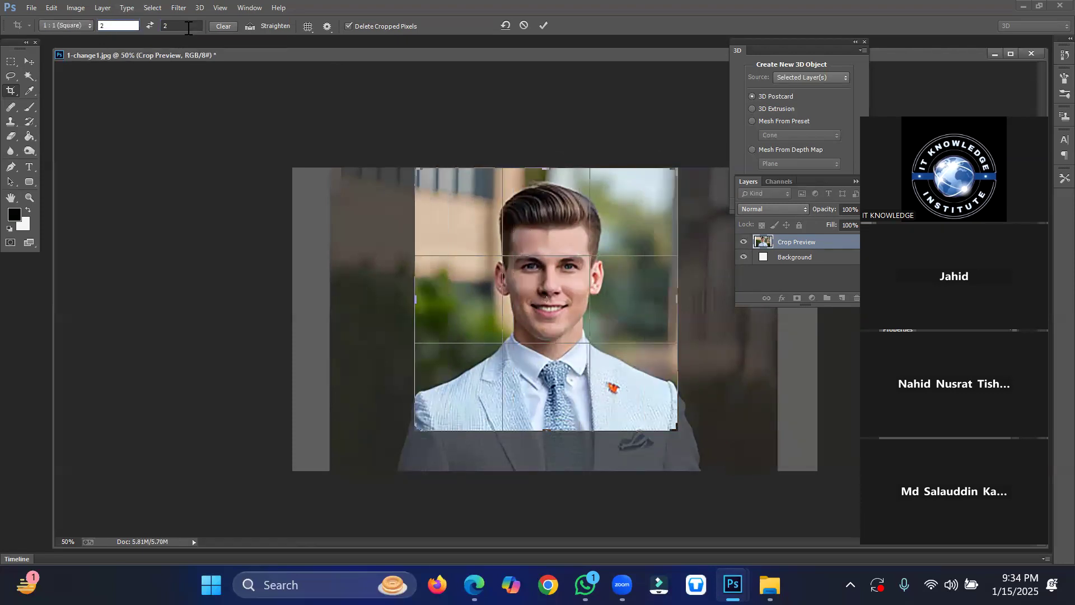
click(178, 22)
text(2)
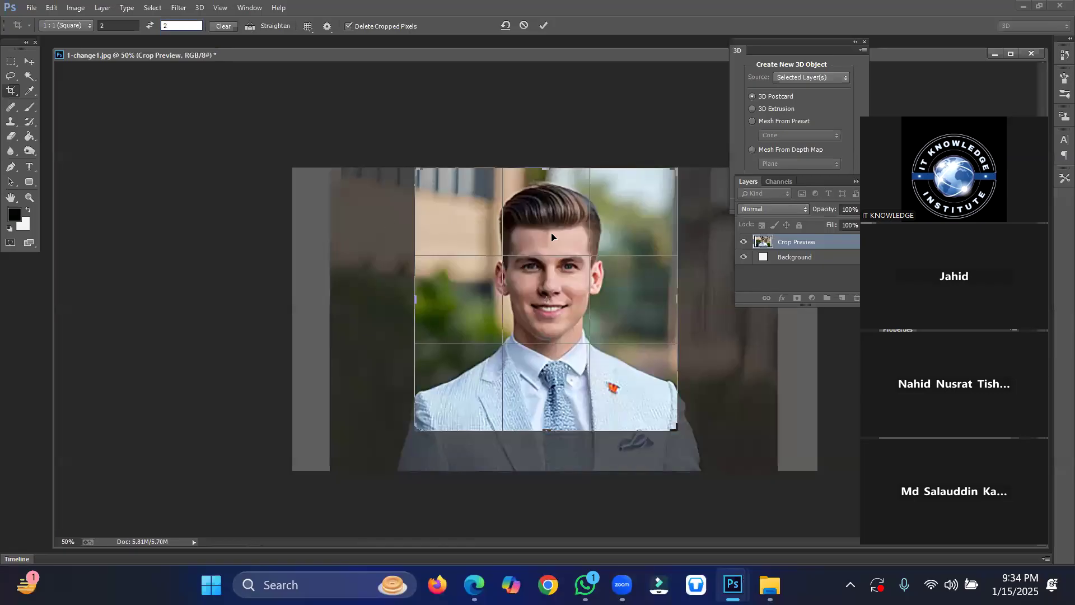
key(Return)
drag(552, 236, 551, 229)
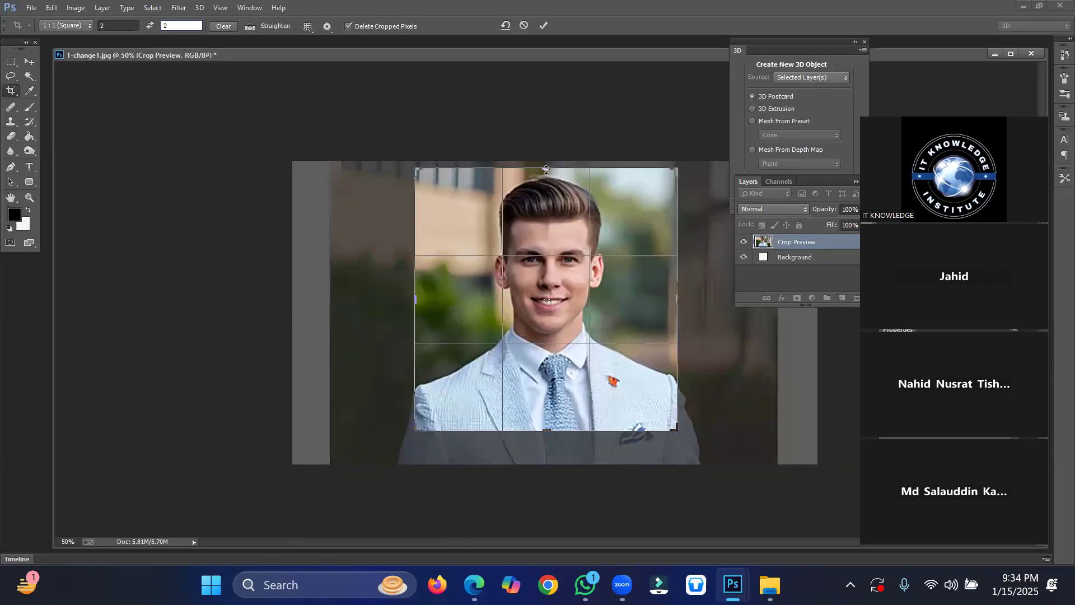
mouse_move(547, 216)
mouse_down()
mouse_move(545, 255)
mouse_move(547, 205)
mouse_move(546, 217)
mouse_up()
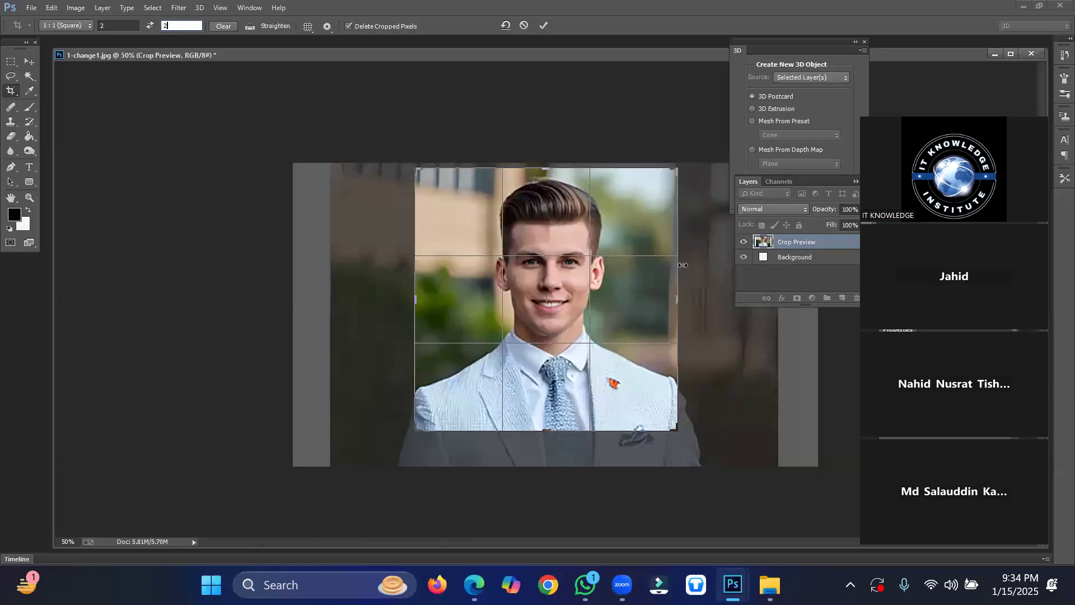
Step: Center the portrait within the square crop frame and apply the 2 by 2 crop
drag(597, 280, 595, 275)
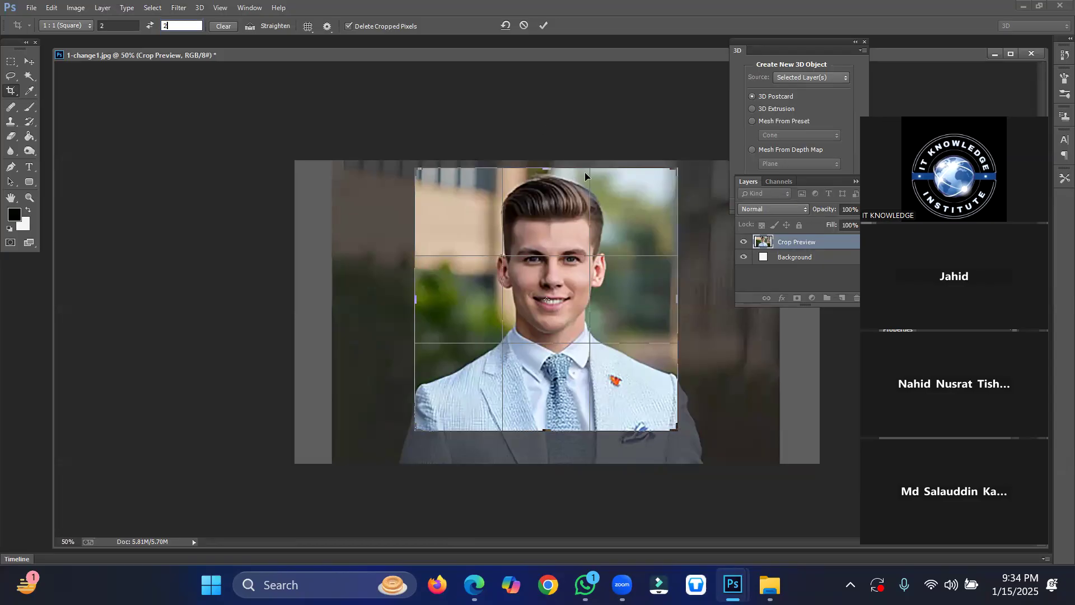
click(556, 260)
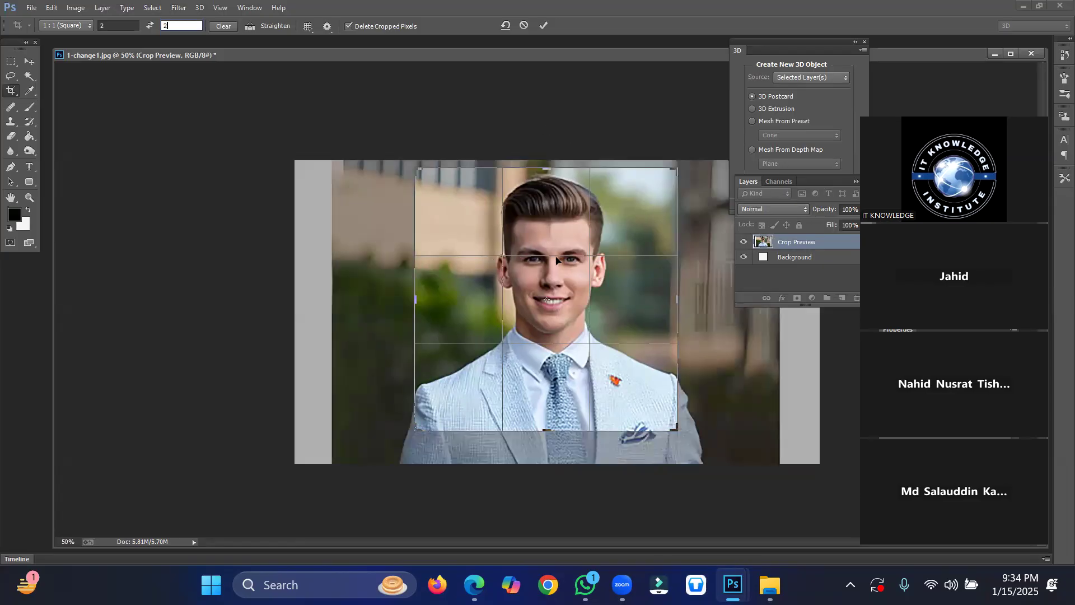
drag(556, 260, 554, 260)
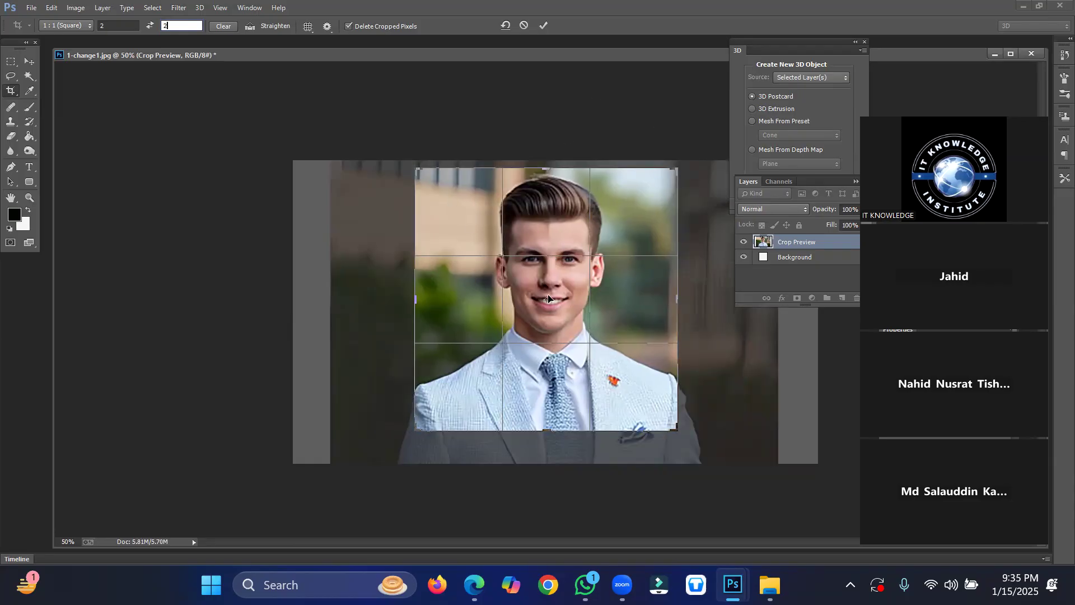
click(542, 25)
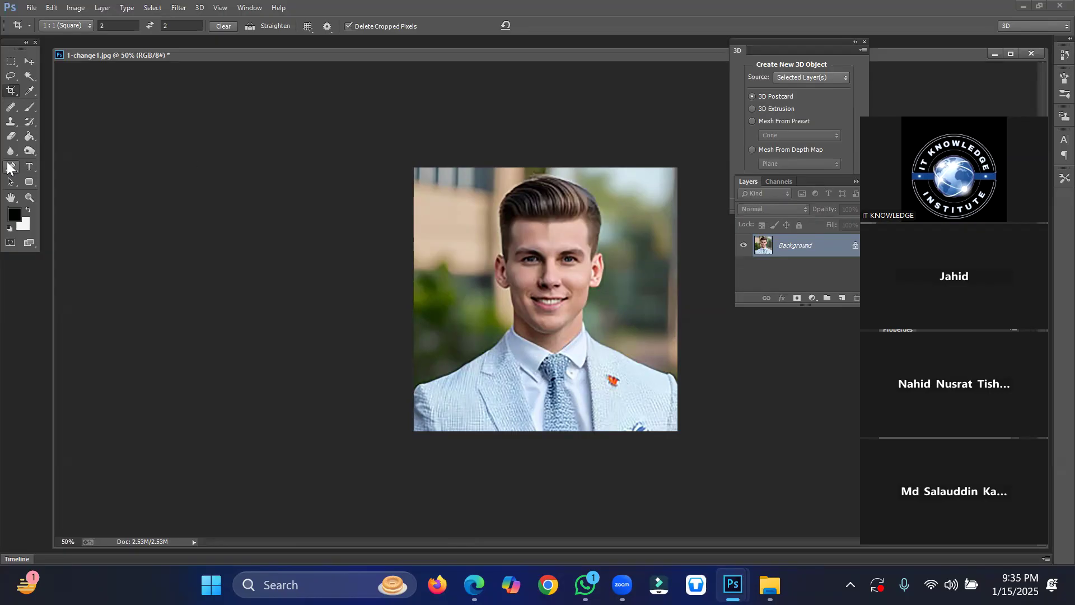
Step: Start a Pen tool path outside the photo's left edge and trace along the top of the left shoulder
drag(9, 168, 55, 167)
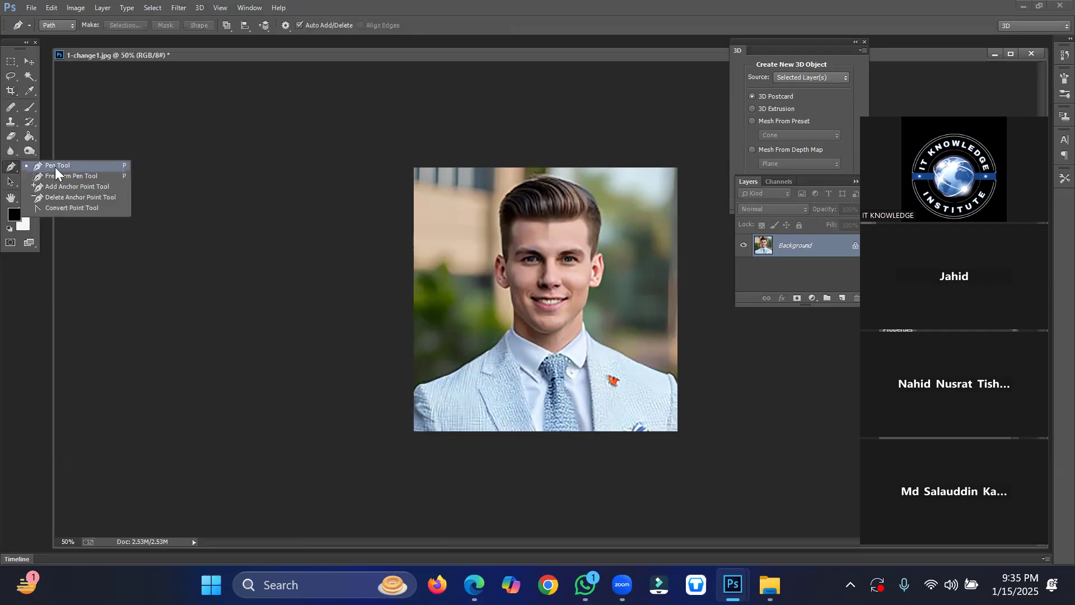
click(55, 167)
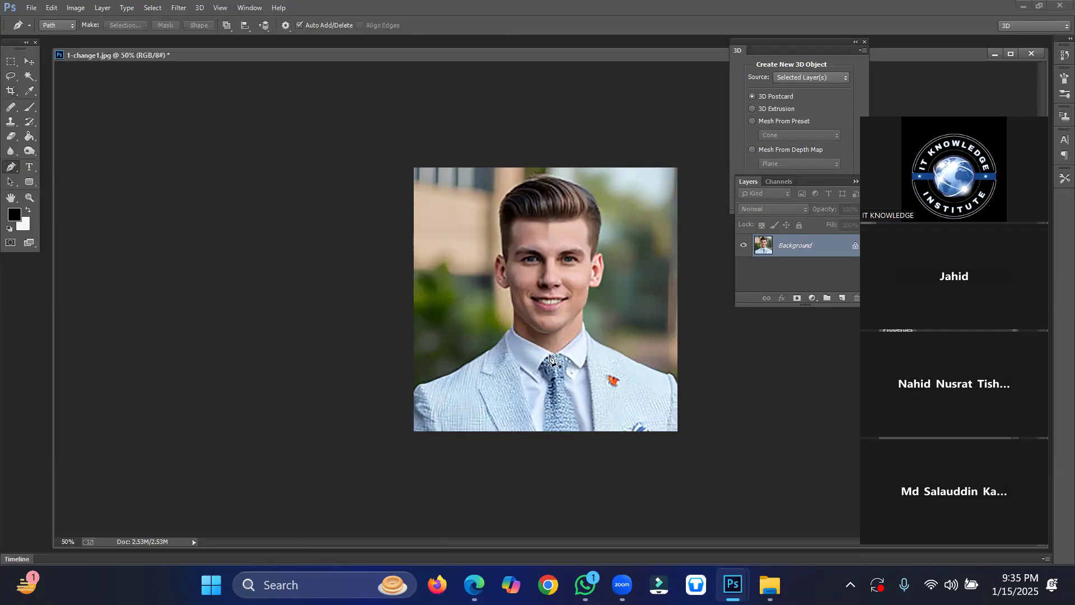
click(331, 385)
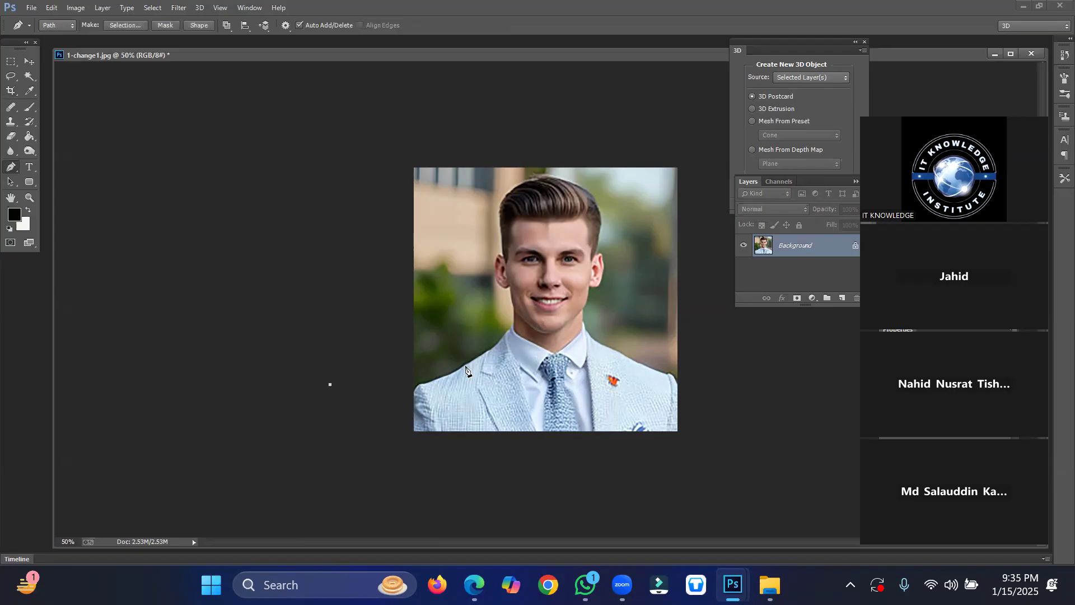
drag(466, 368, 535, 330)
drag(536, 332, 564, 318)
click(465, 369)
drag(498, 343, 526, 321)
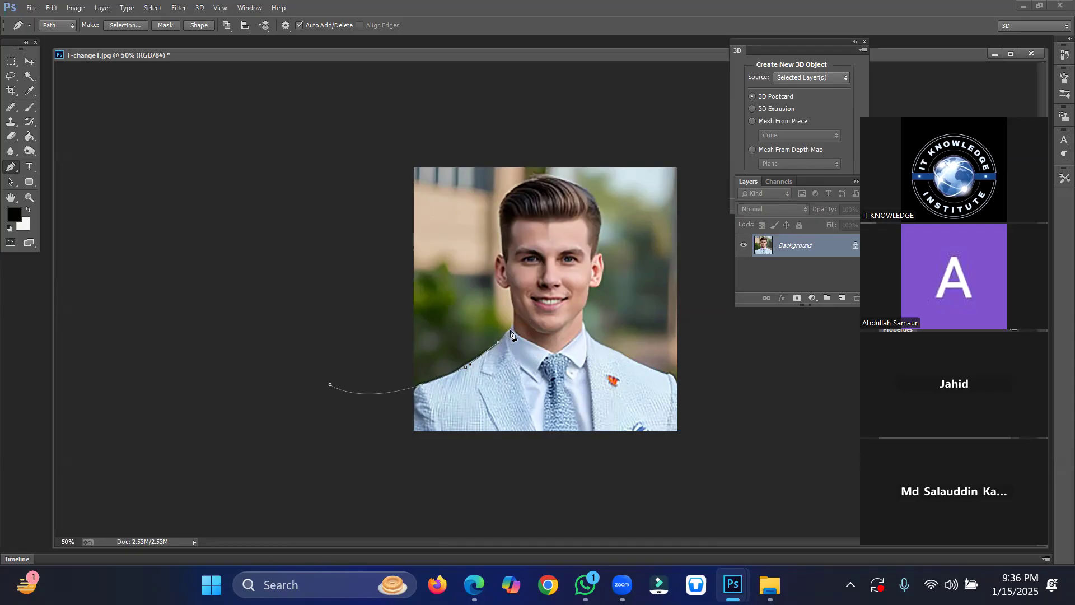
Step: Try to continue the path to the collar tip, and undo the last anchor points near the collar
mouse_move(510, 332)
mouse_down()
mouse_move(522, 331)
mouse_move(513, 332)
mouse_up()
key(alt)
key(alt)
double_click(28, 196)
key(ctrl+plus)
key(ctrl+plus)
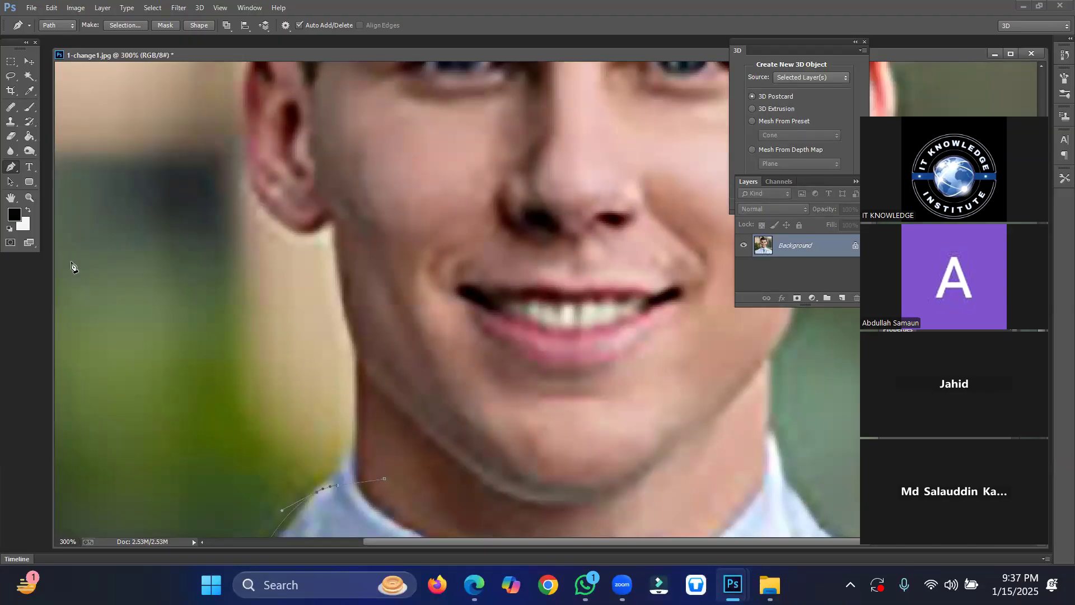
key(space)
key(space)
drag(279, 340, 308, 138)
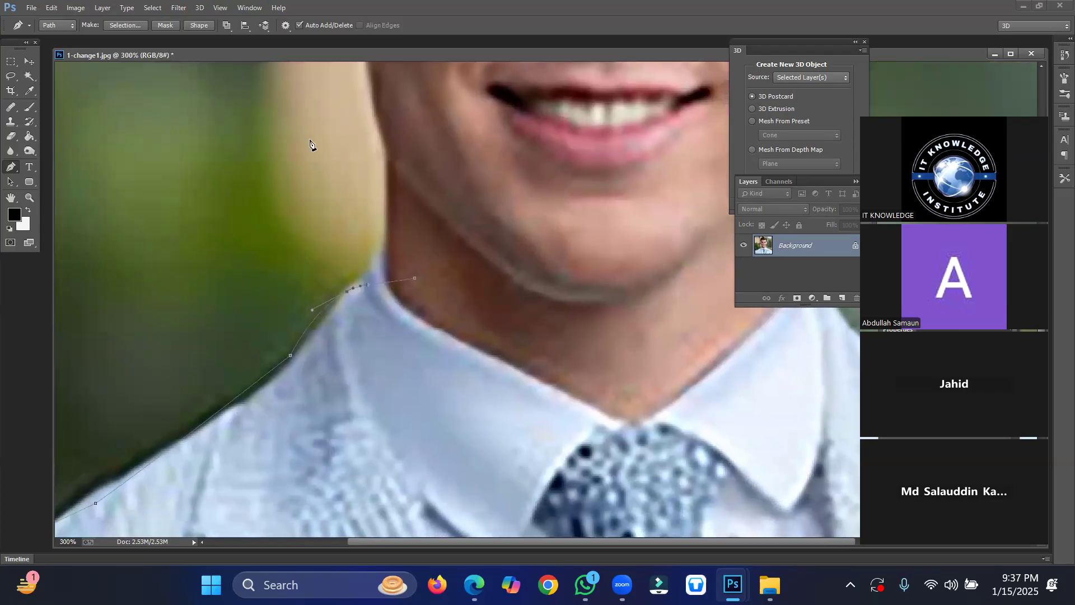
key(ctrl+alt+z)
key(ctrl+alt+z)
key(ctrl+alt+z)
key(ctrl+alt+z)
key(ctrl+alt+z)
key(ctrl+alt+z)
key(ctrl+alt+z)
Step: Retrace the left shoulder's upper edge with new anchor points up to the shirt collar
click(210, 415)
click(276, 396)
click(292, 359)
drag(363, 279, 377, 268)
drag(413, 245, 411, 245)
Step: Continue the path up the left side of the neck and jaw and around the earlobe
drag(417, 158, 440, 269)
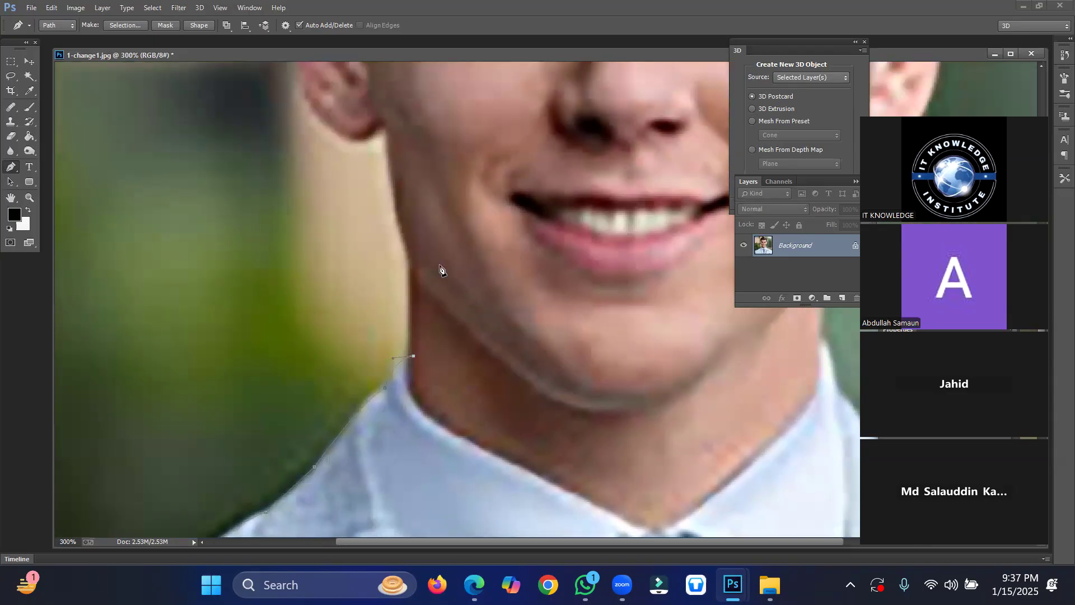
click(412, 274)
mouse_move(392, 136)
mouse_down()
mouse_move(398, 55)
mouse_move(391, 122)
mouse_up()
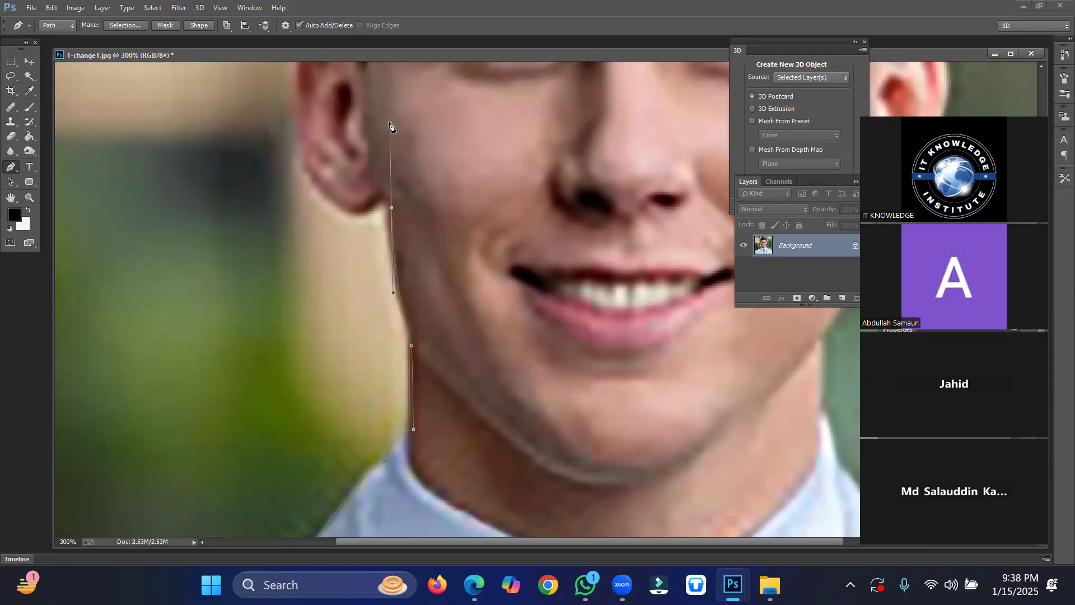
alt+click(391, 208)
drag(374, 200, 365, 218)
drag(321, 187, 281, 141)
key(super)
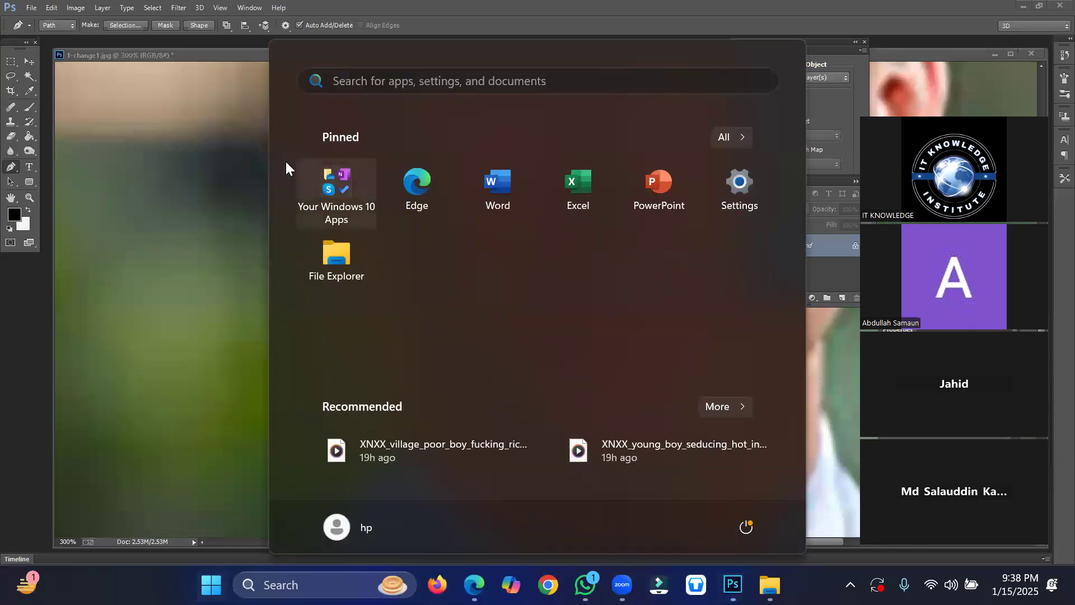
key(super)
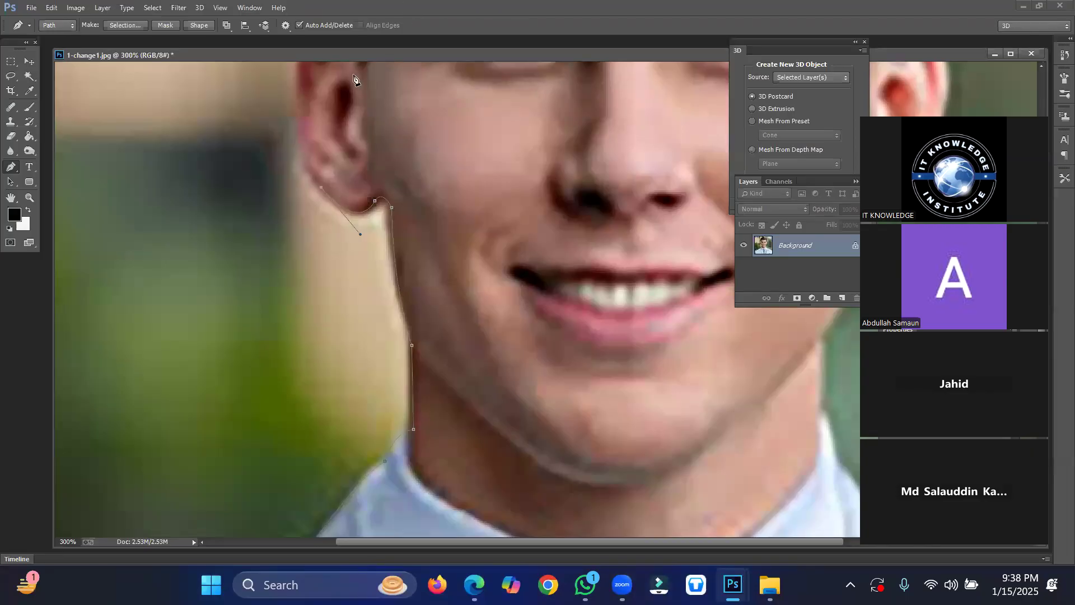
Step: Trace the outer edge and top of the left ear, ending with a corner at the sideburn
drag(398, 143, 398, 362)
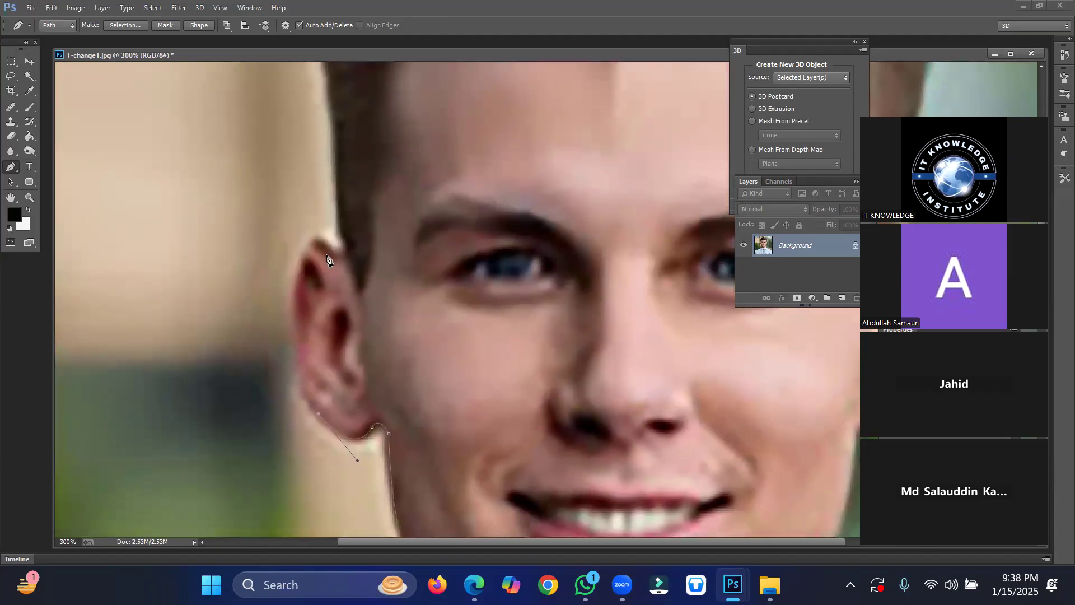
click(300, 272)
drag(300, 273, 322, 143)
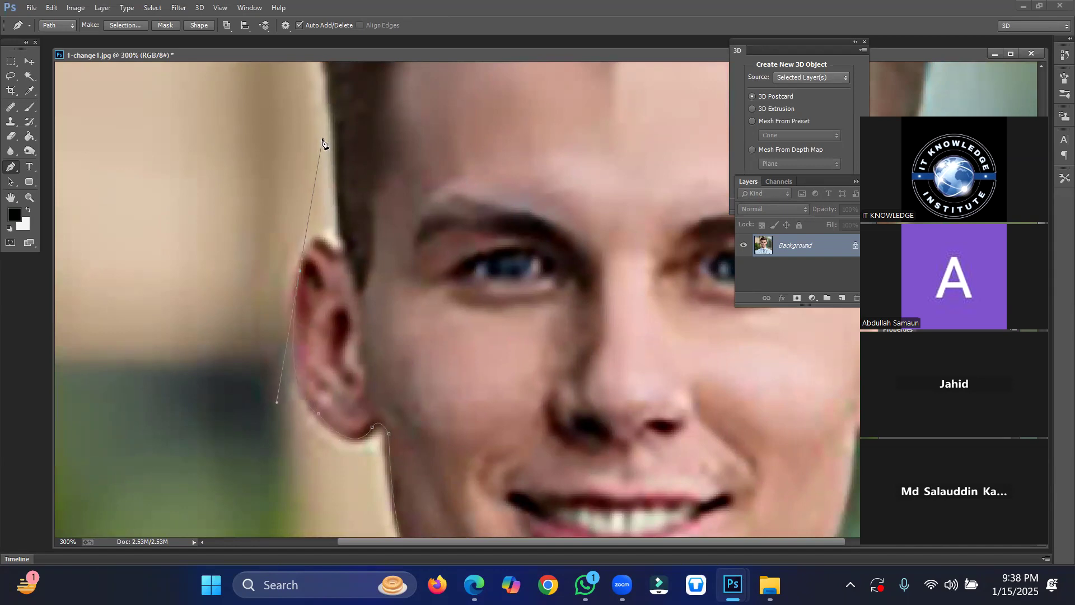
alt+click(300, 273)
key(ctrl+z)
alt+click(300, 273)
drag(338, 253, 367, 296)
alt+click(338, 253)
drag(340, 208, 318, 153)
alt+click(341, 209)
Step: Trace the hair outline from the left sideburn over the top of the head to the right sideburn
key(ctrl+minus)
key(ctrl+minus)
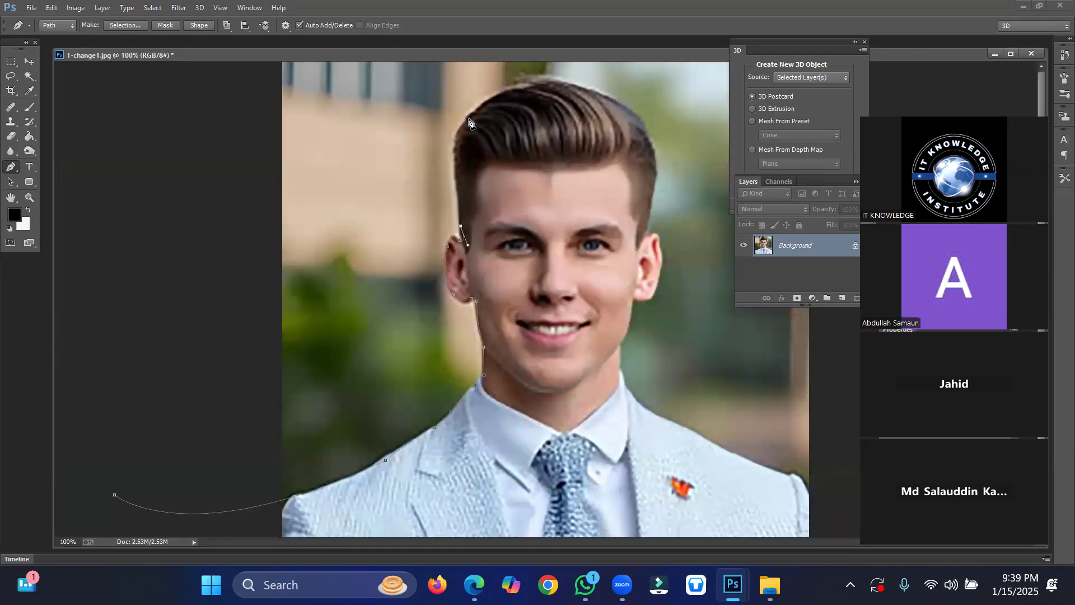
drag(465, 125, 492, 112)
drag(535, 87, 600, 79)
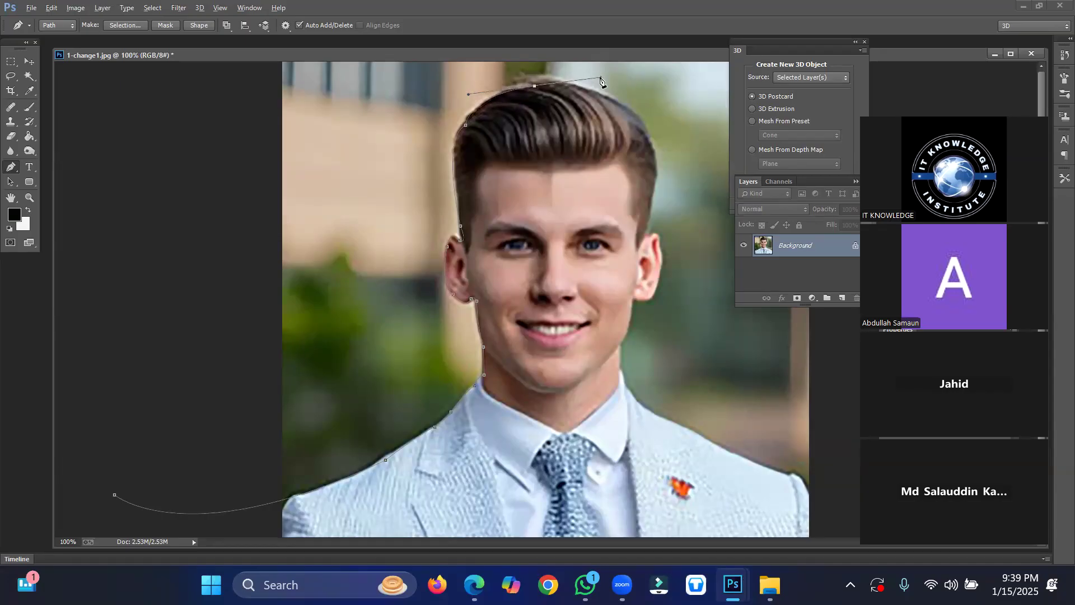
click(535, 86)
drag(632, 113, 702, 153)
drag(652, 202, 640, 273)
Step: Continue the path around the right ear's outer edge, redoing the misplaced points near the earlobe
drag(646, 238, 640, 267)
click(657, 277)
drag(635, 319, 644, 329)
mouse_move(636, 297)
mouse_down()
mouse_move(635, 284)
mouse_move(617, 286)
mouse_up()
click(636, 297)
drag(620, 344, 604, 366)
key(ctrl+alt+z)
key(ctrl+alt+z)
mouse_move(638, 305)
mouse_down()
mouse_move(661, 315)
mouse_move(628, 303)
mouse_move(642, 318)
mouse_up()
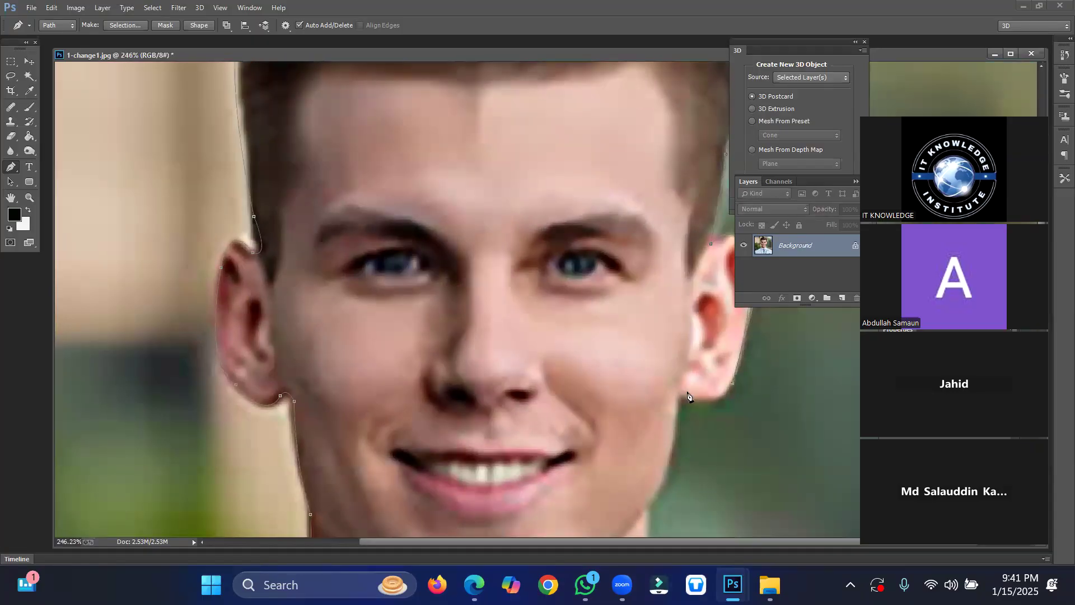
Step: Trace from the right earlobe along the jaw and neck down to the shirt collar
drag(682, 395, 637, 372)
alt+click(682, 396)
drag(670, 464, 662, 505)
drag(559, 396, 547, 261)
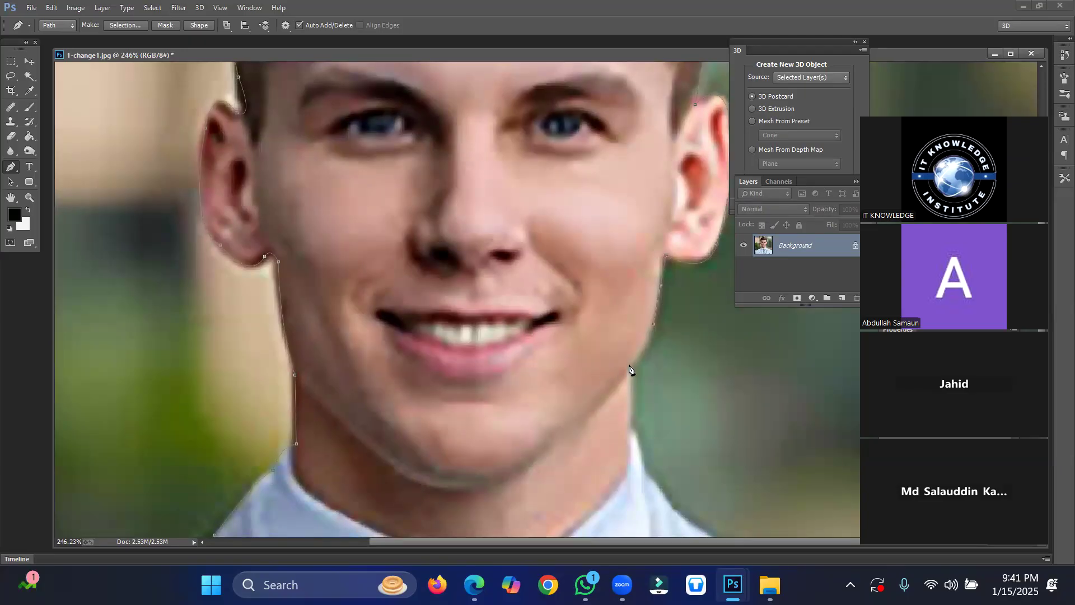
drag(603, 387, 612, 381)
click(630, 427)
Step: Trace the right collar and shoulder, carrying the path just past the photo's right edge
drag(677, 442, 546, 298)
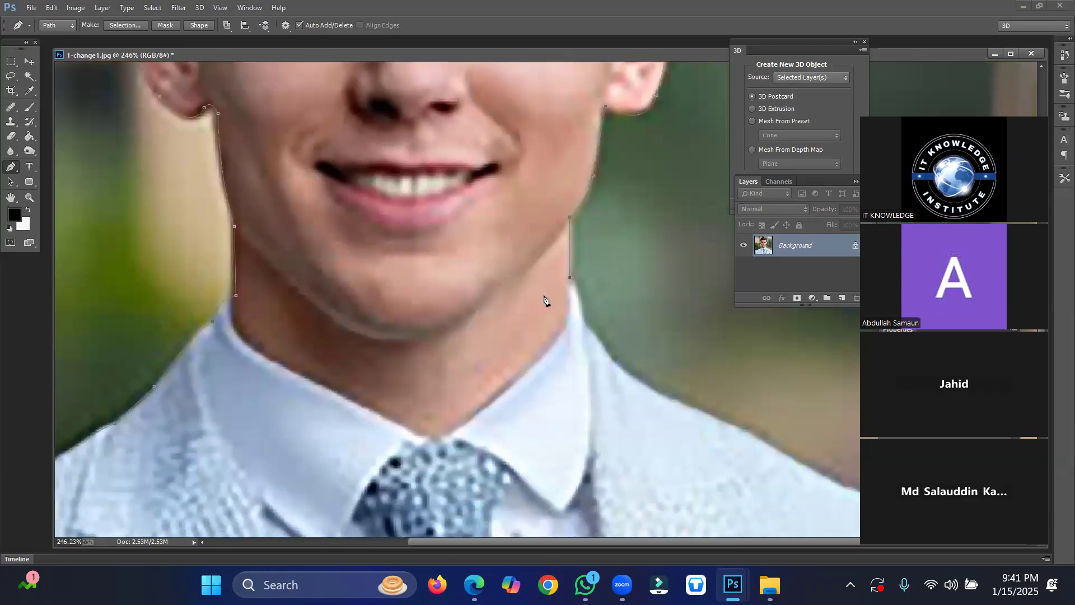
click(584, 328)
drag(615, 364, 632, 396)
key(ctrl+minus)
key(ctrl+minus)
key(ctrl+minus)
key(ctrl+minus)
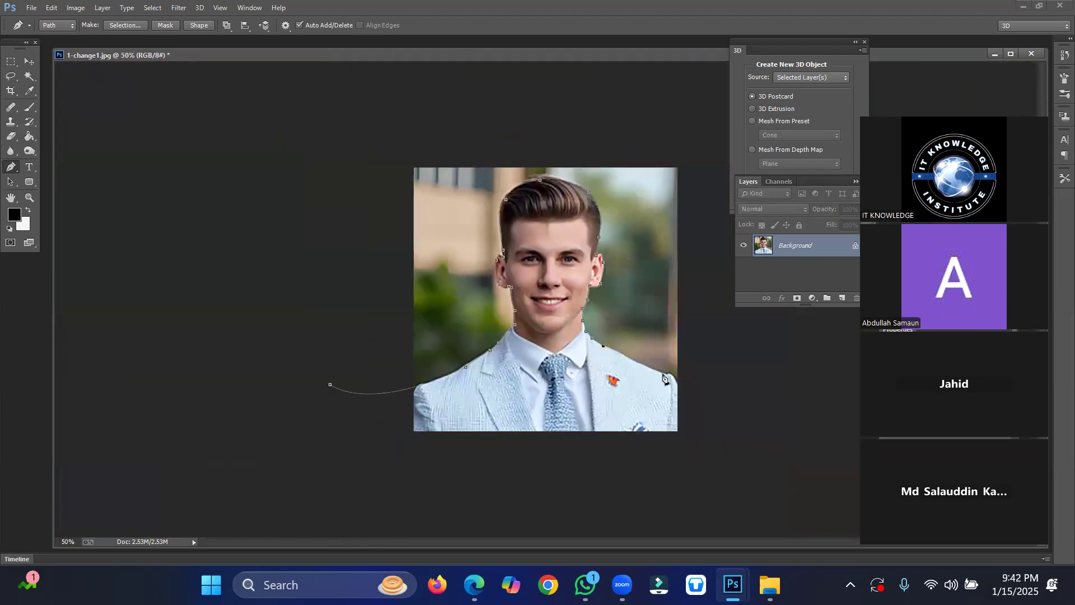
drag(664, 374, 699, 387)
drag(680, 389, 694, 415)
Step: Close the path around the background by running it above the photo and back to its starting point
click(686, 140)
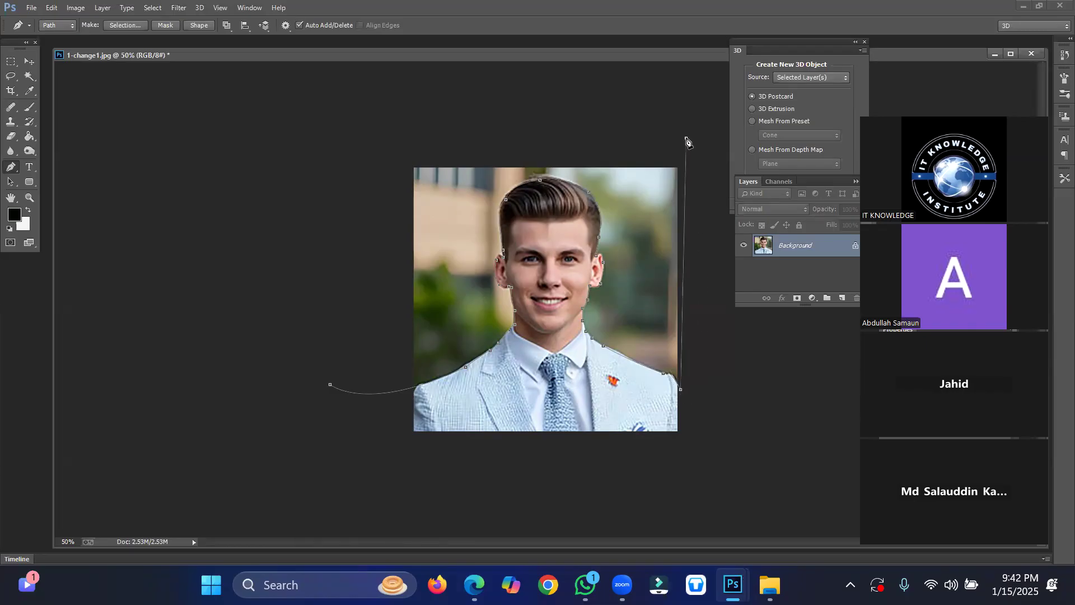
click(364, 155)
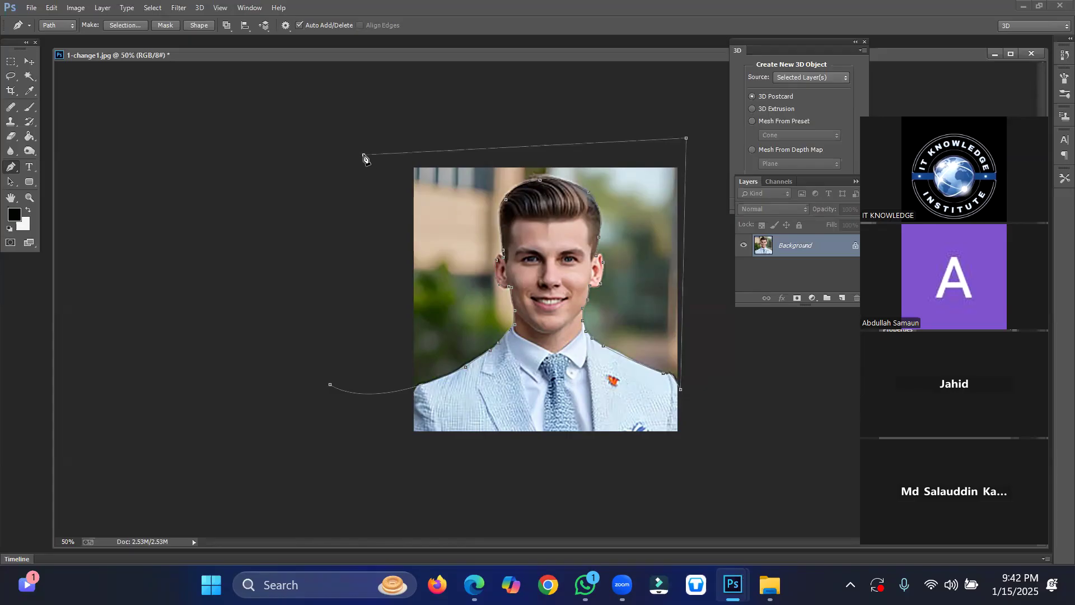
click(329, 387)
key(ctrl+z)
key(ctrl+z)
key(ctrl+z)
key(ctrl+z)
key(ctrl+z)
click(330, 386)
Step: Convert the closed path into a new anti-aliased selection with a feather radius of 0 pixels
right_click(525, 255)
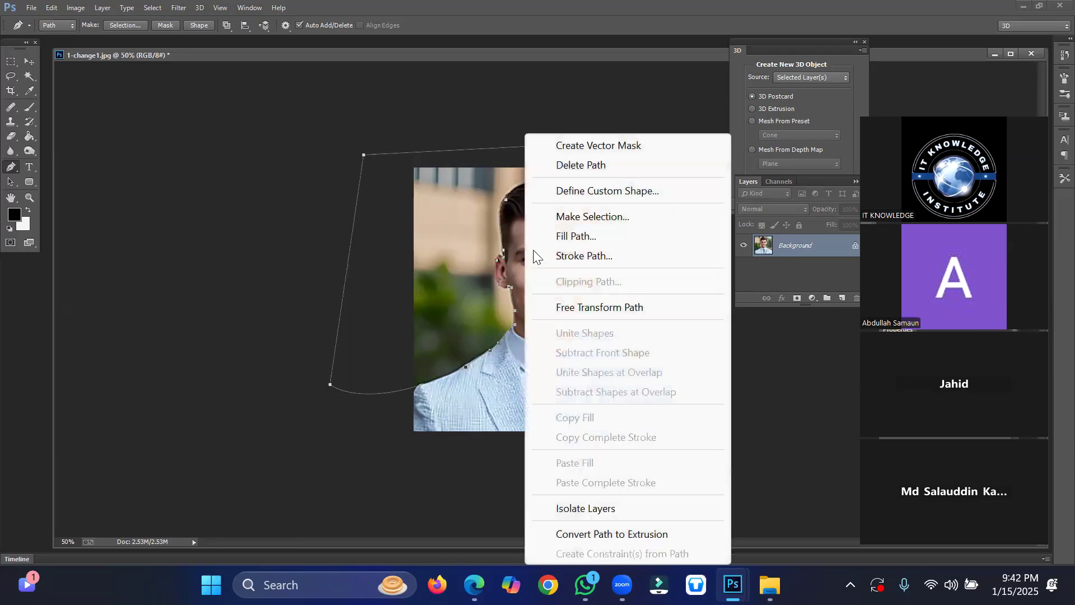
click(588, 216)
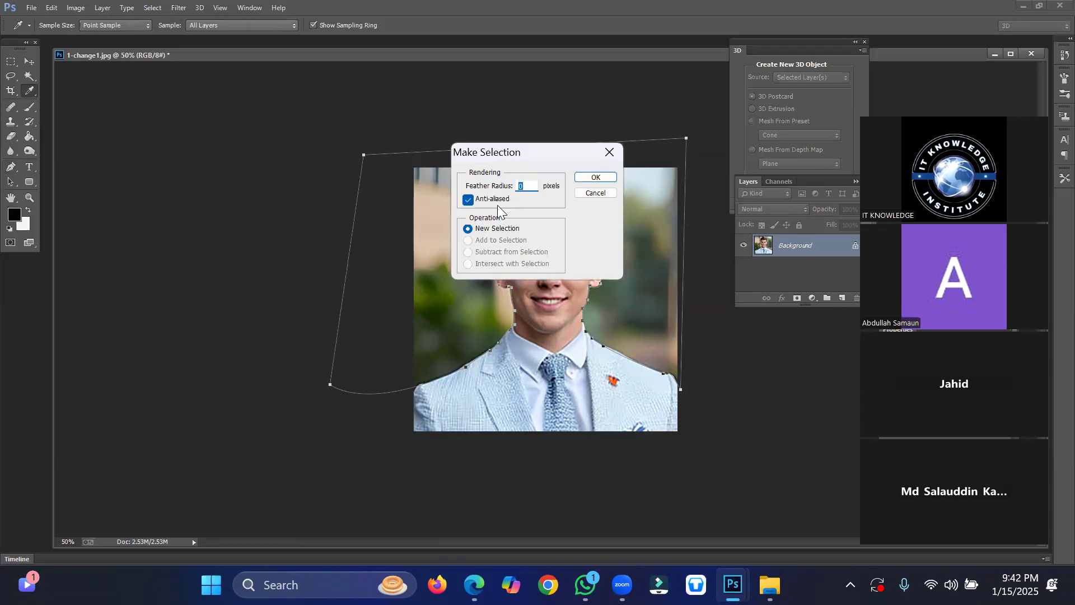
click(593, 177)
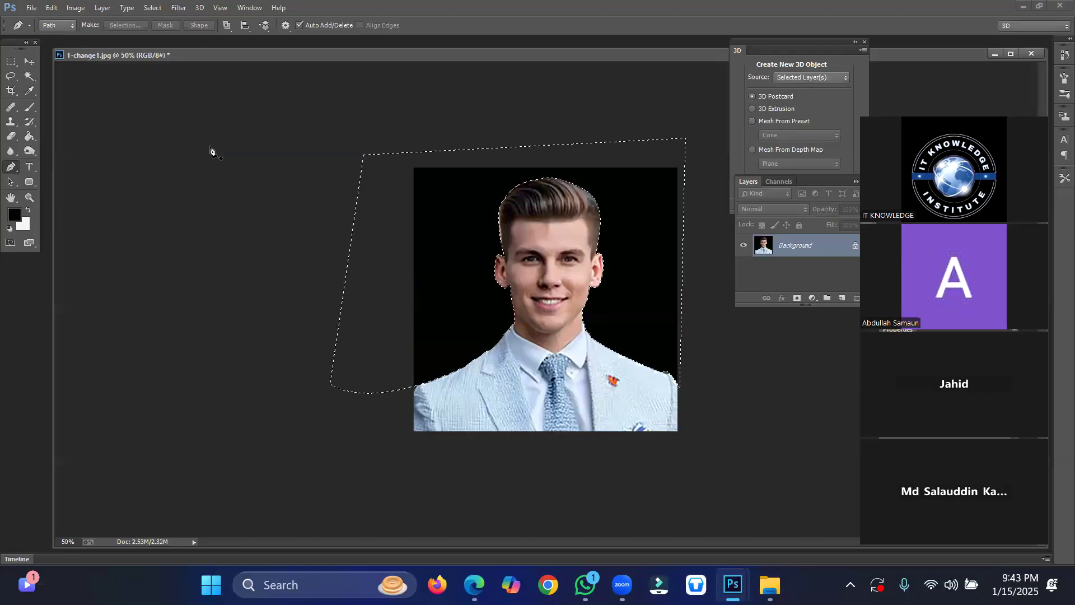
Step: Set the foreground color to the light cyan caf9ff
click(15, 216)
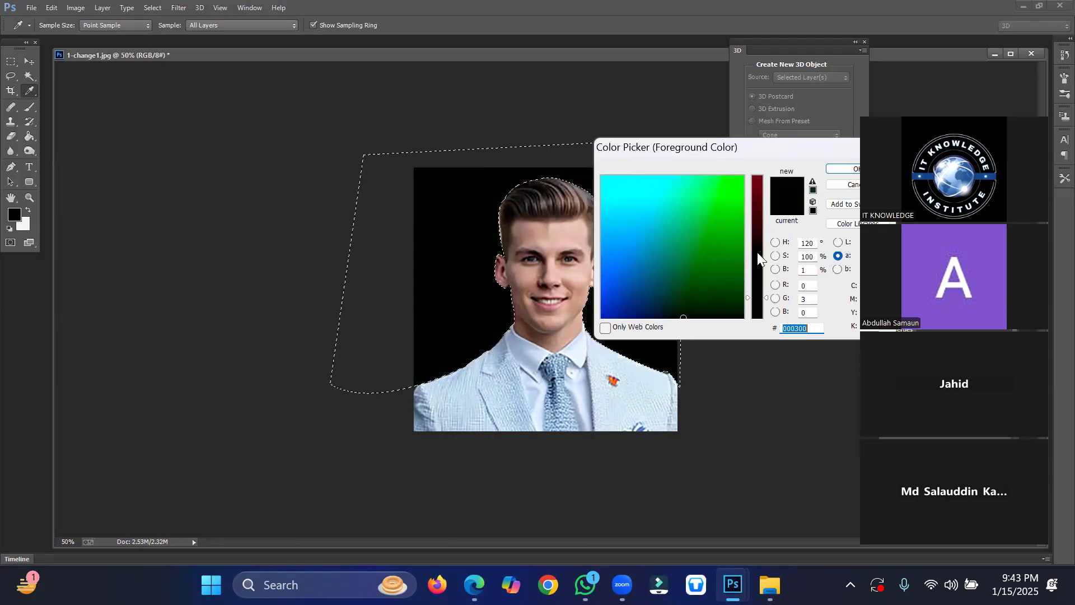
click(755, 219)
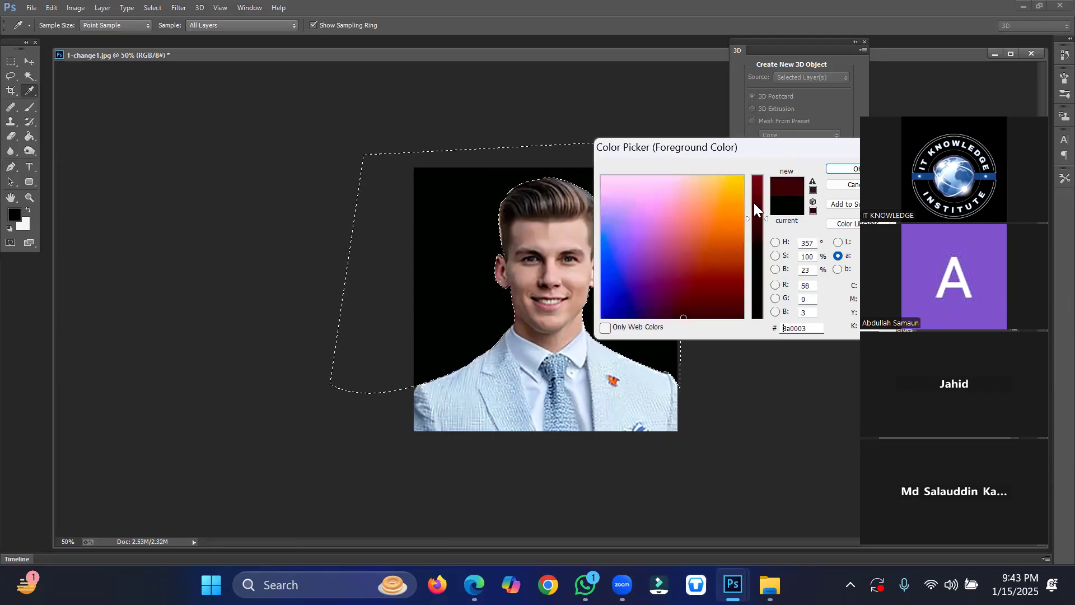
click(754, 200)
click(757, 238)
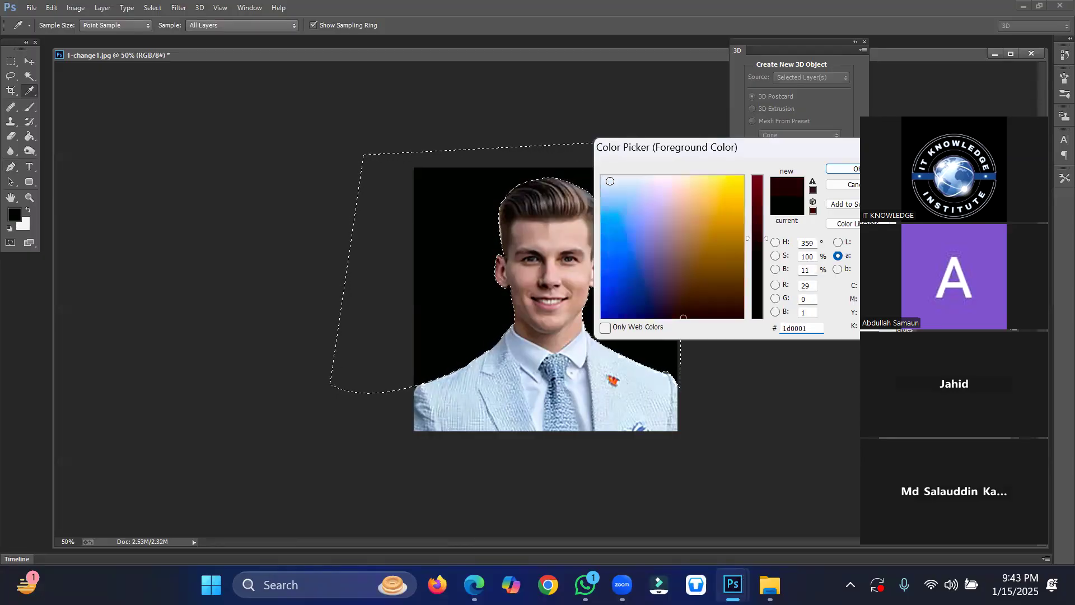
click(611, 177)
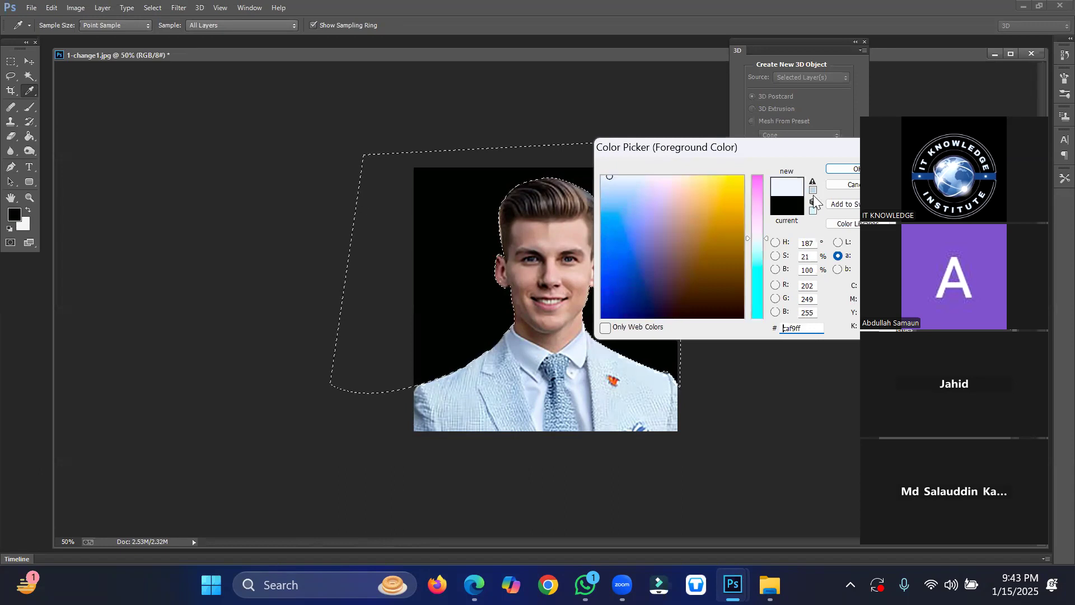
click(837, 169)
key(p)
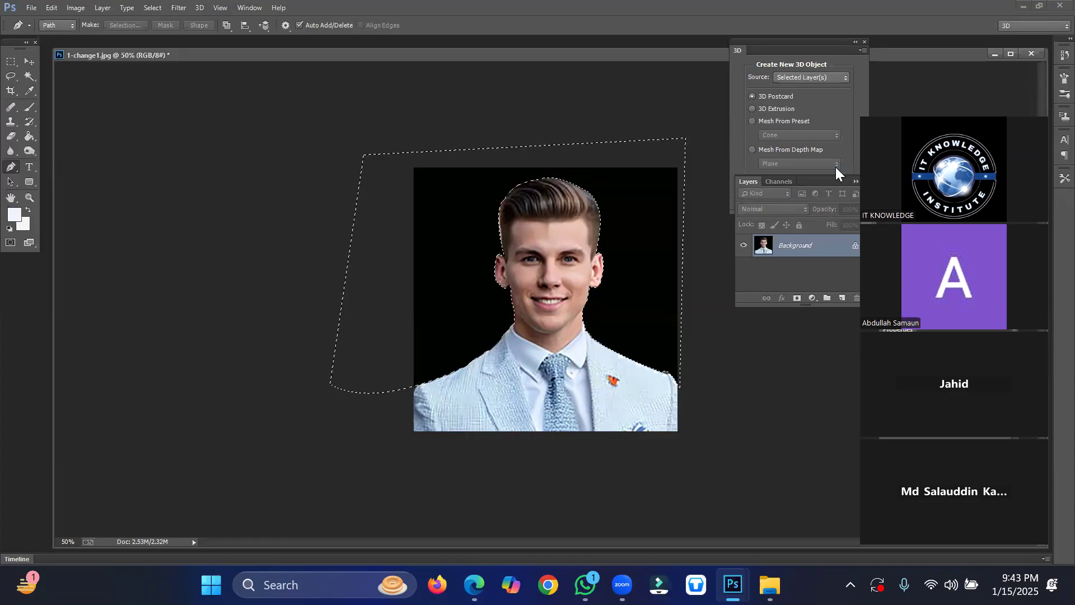
key(i)
key(shift+F5)
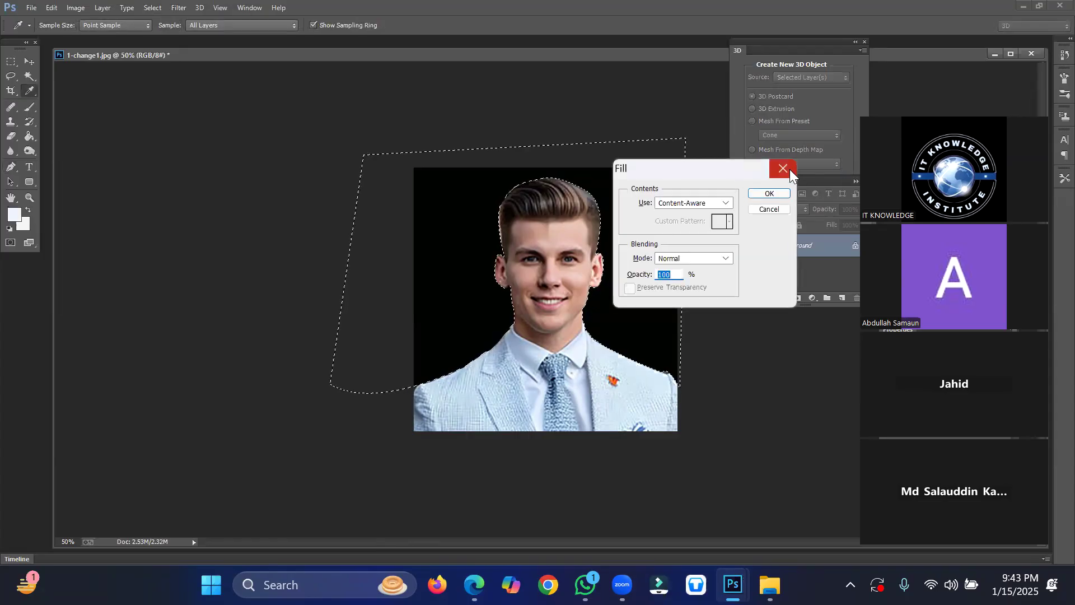
click(788, 167)
key(p)
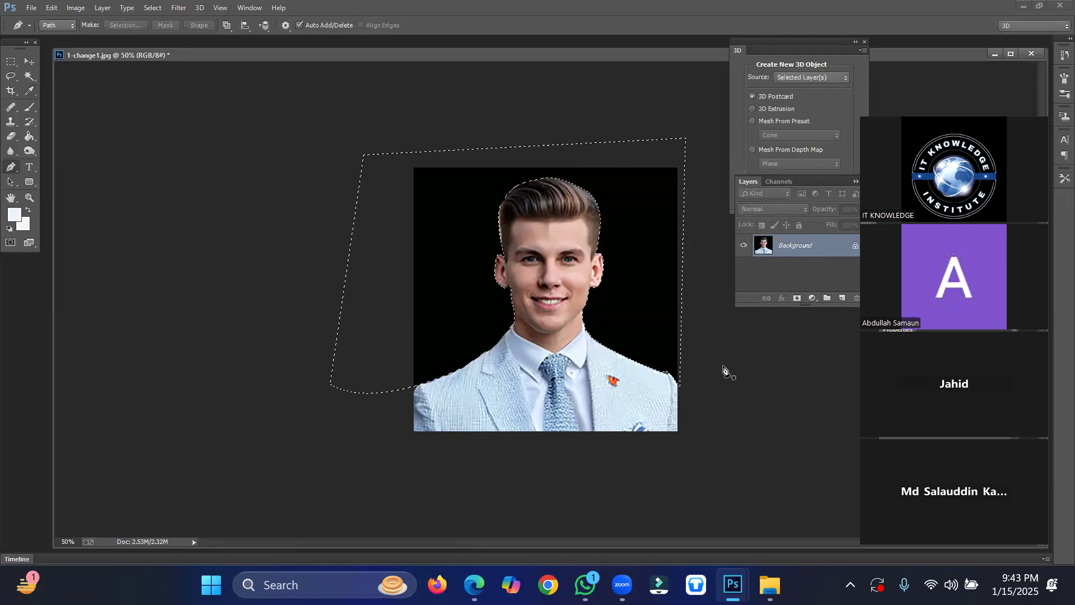
Step: Fill the selected background around the man with the foreground color
key(alt+BackSpace)
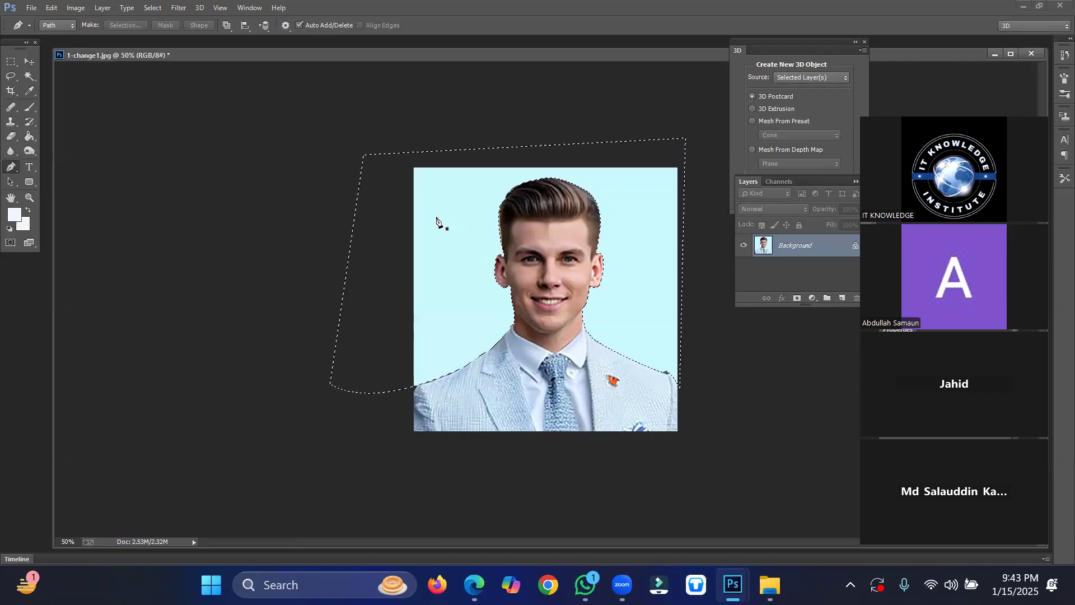
Step: Set the foreground color to bright blue 00c3ff and fill the selected background around the man with it
click(15, 214)
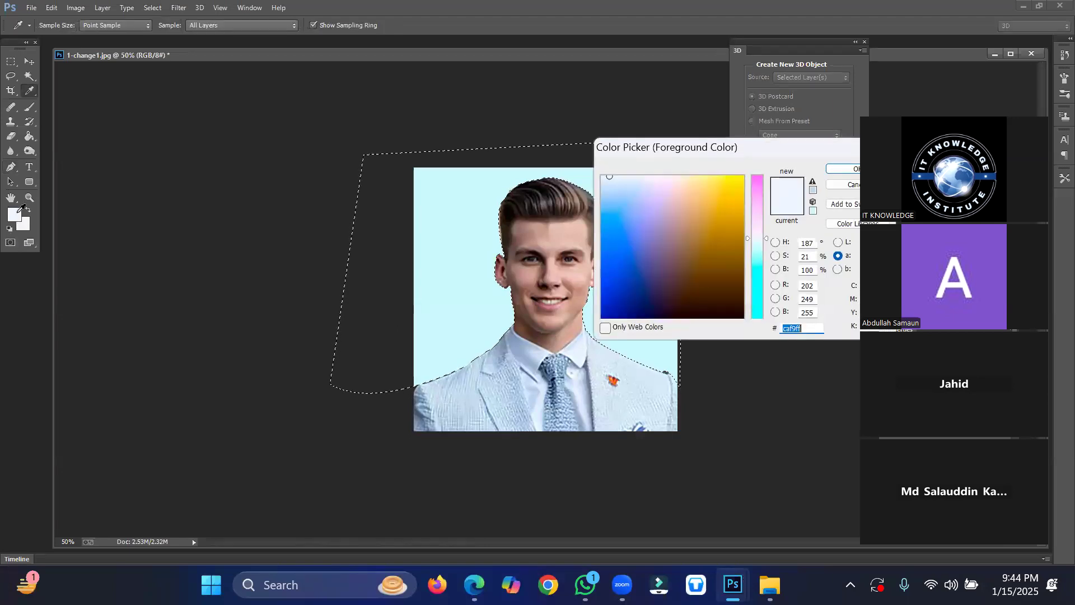
click(604, 206)
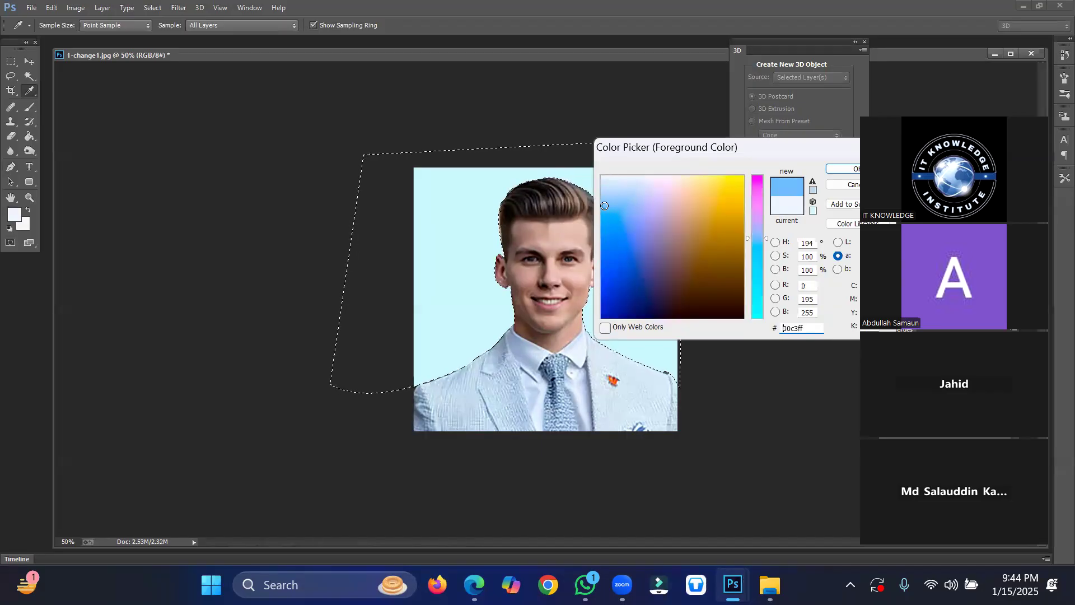
click(835, 169)
key(p)
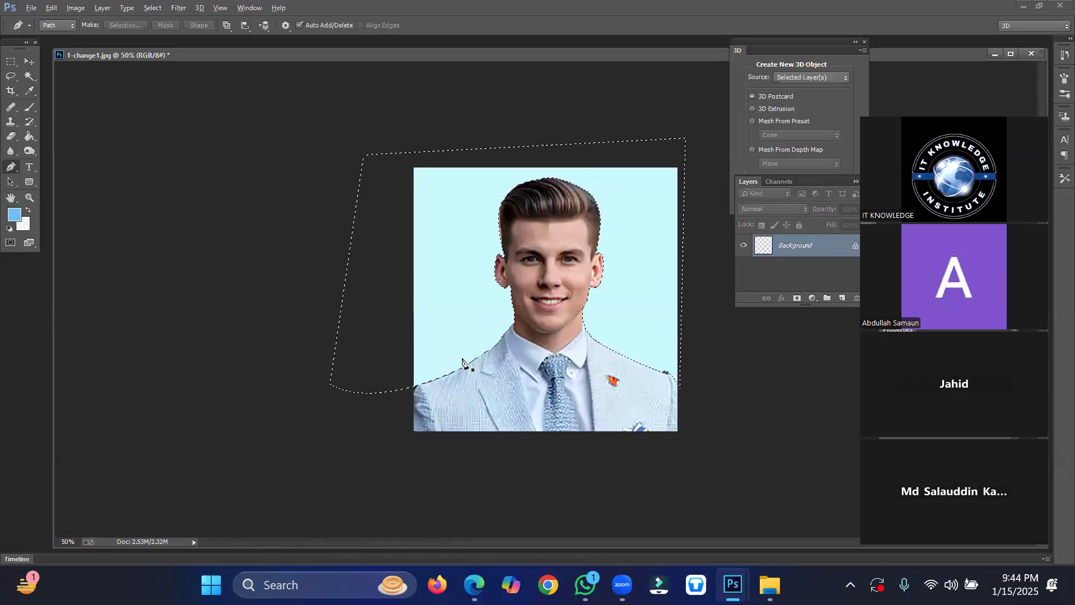
key(alt+BackSpace)
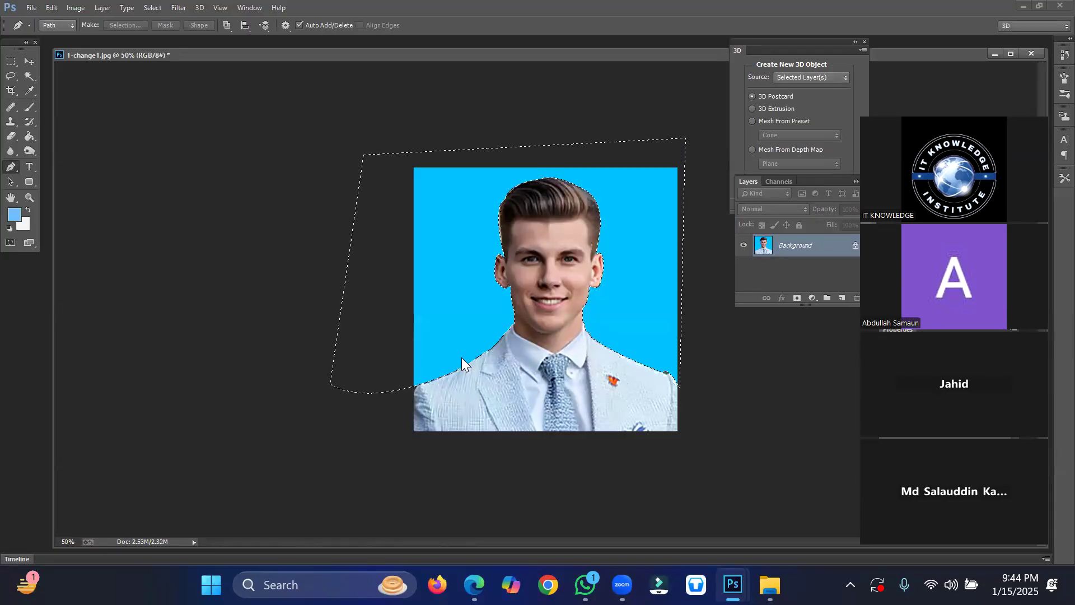
Step: Deselect the background area around the man
click(10, 62)
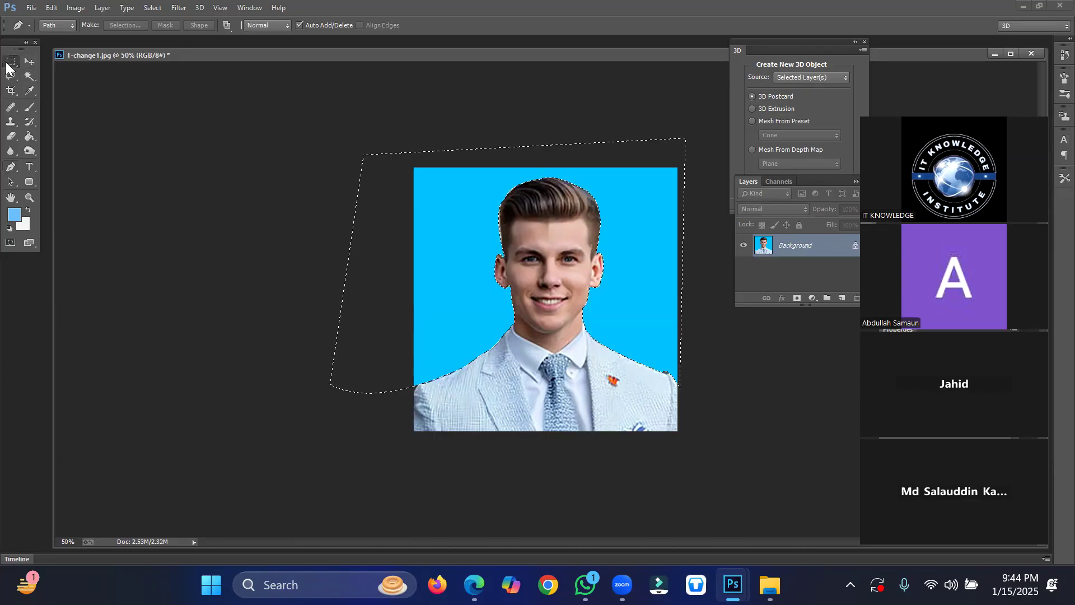
right_click(470, 212)
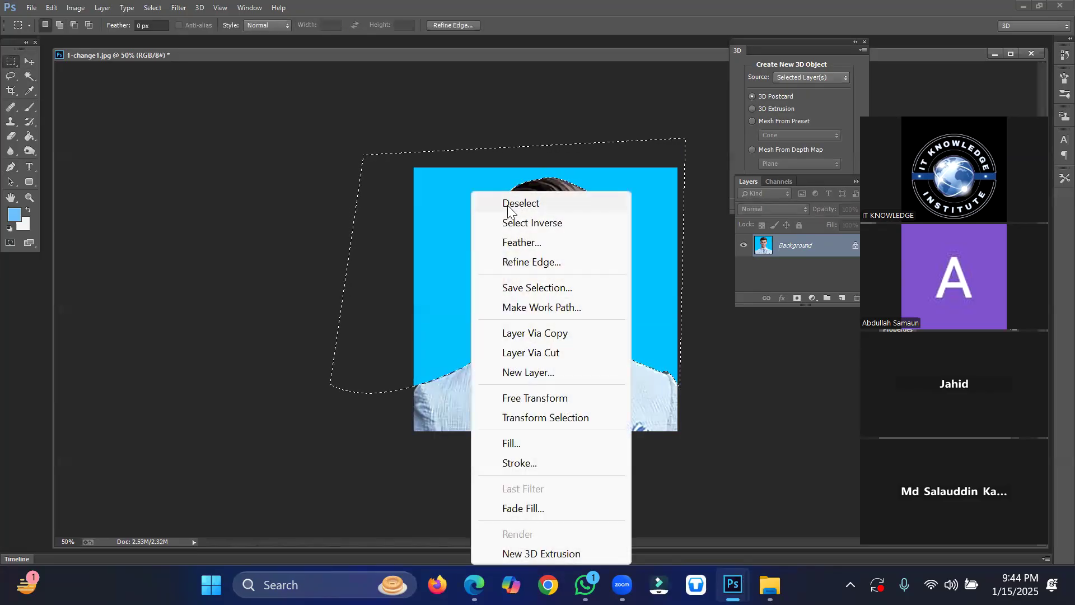
click(10, 75)
click(506, 205)
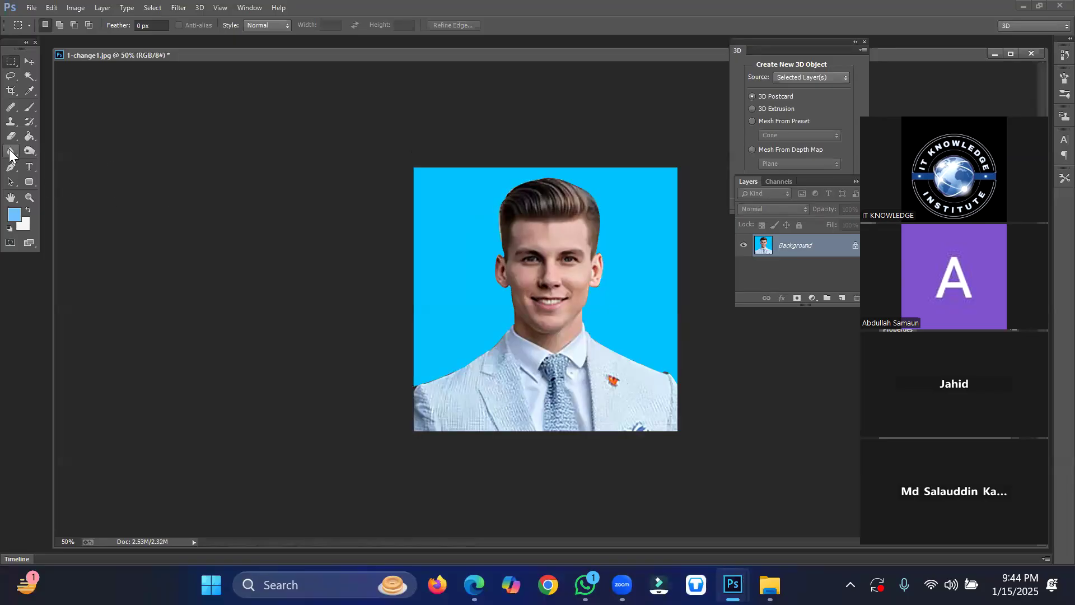
Step: Choose the Blur tool and enlarge its brush to 150 pixels
drag(10, 152, 50, 154)
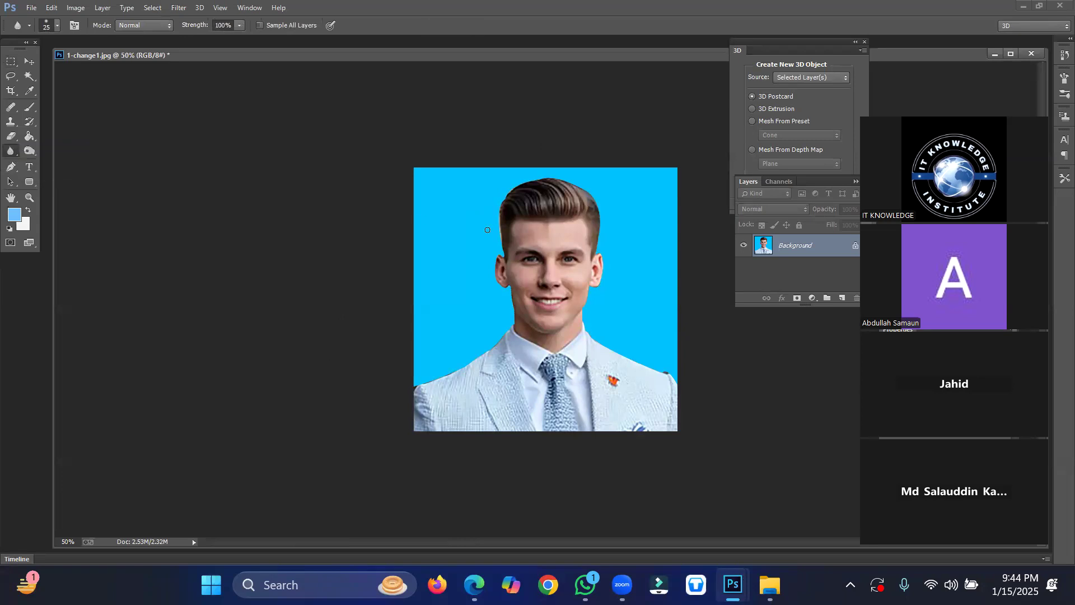
key(bracketright)
key(bracketright)
key(bracketright)
key(bracketright)
key(bracketright)
Step: Draw a closed Pen tool path along the shoulder edge on the photo's left side, enclosing the background just above it
click(7, 172)
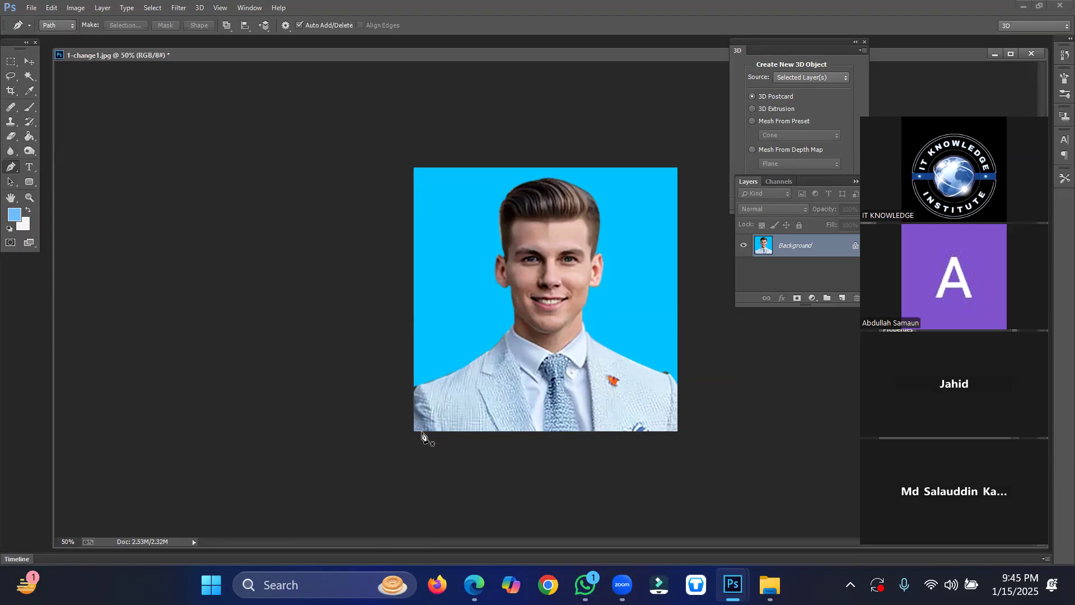
click(409, 409)
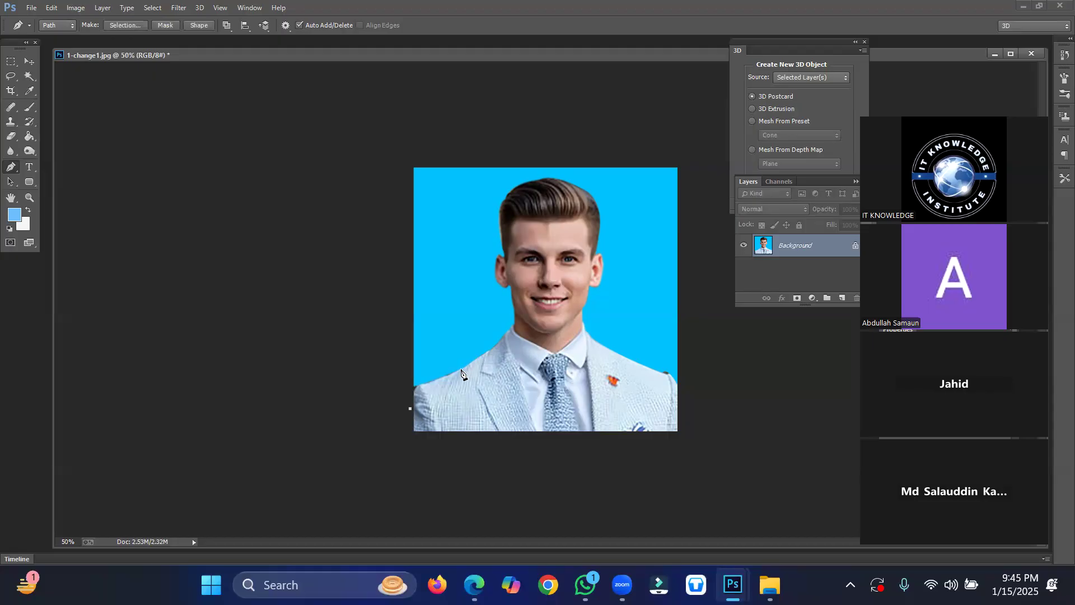
drag(461, 371, 542, 350)
drag(540, 348, 542, 338)
drag(442, 334, 373, 356)
click(410, 409)
Step: Convert the path at the left-side shoulder into a new anti-aliased selection with a feather radius of 0 pixels
right_click(427, 351)
click(528, 218)
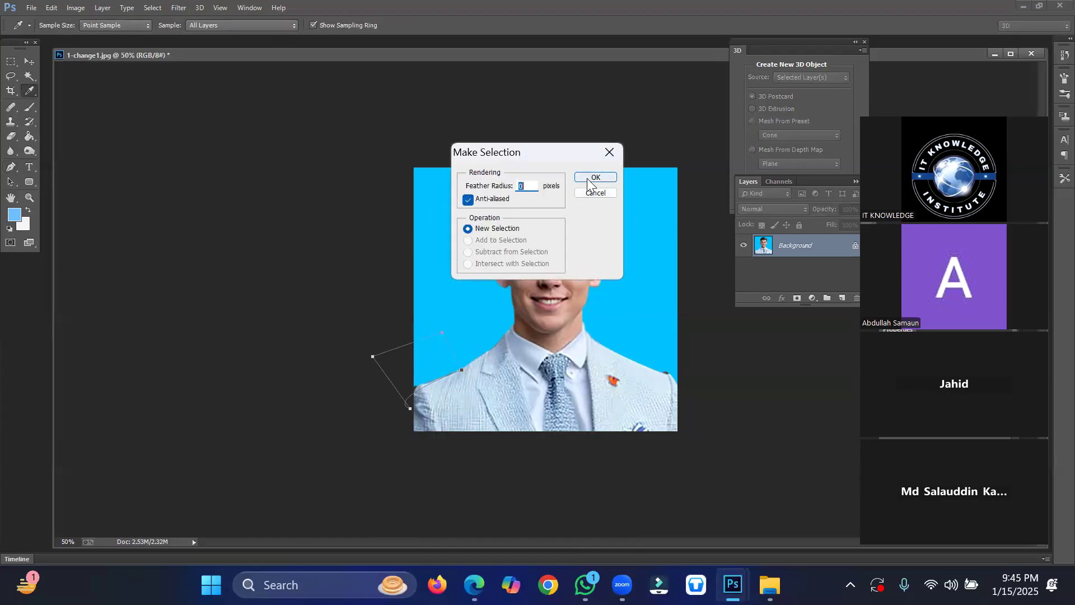
click(589, 178)
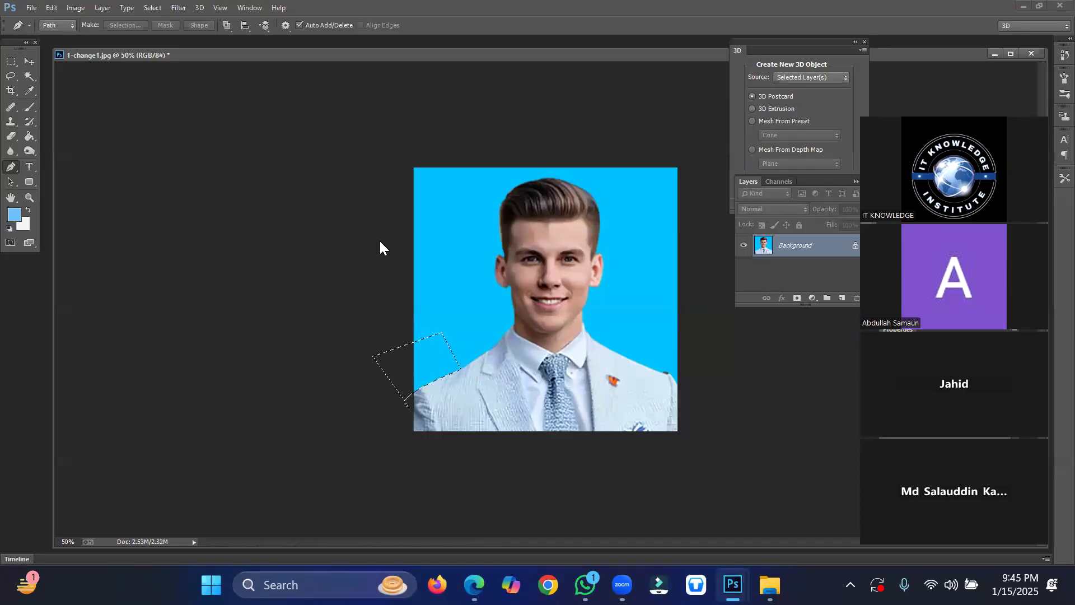
Step: Deselect the area beside the left-side shoulder and soften that shoulder's edge with the 150-pixel Blur tool
click(11, 61)
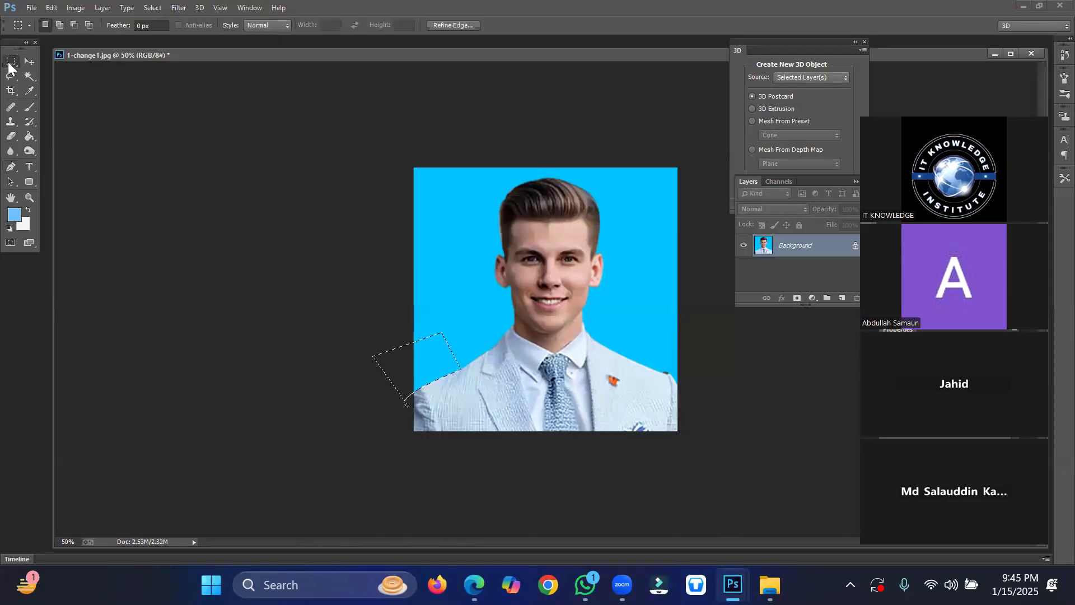
right_click(462, 314)
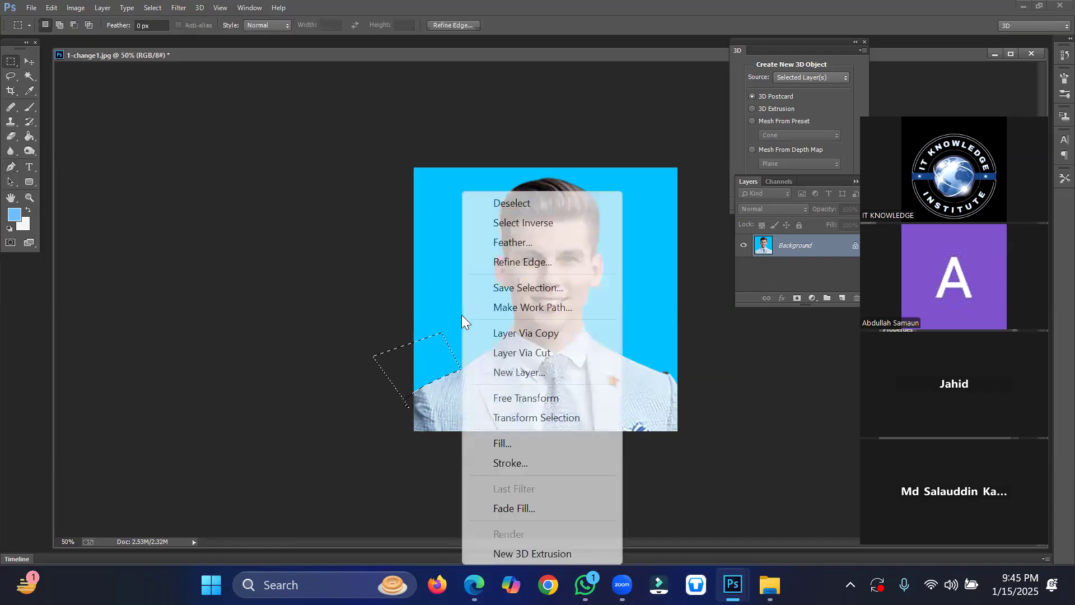
click(508, 204)
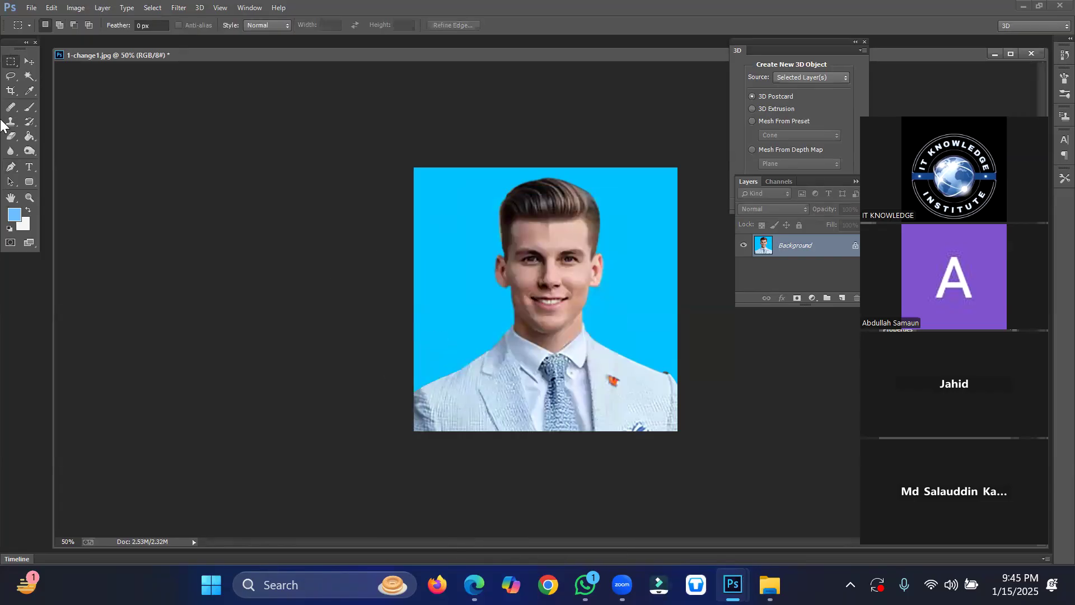
click(10, 152)
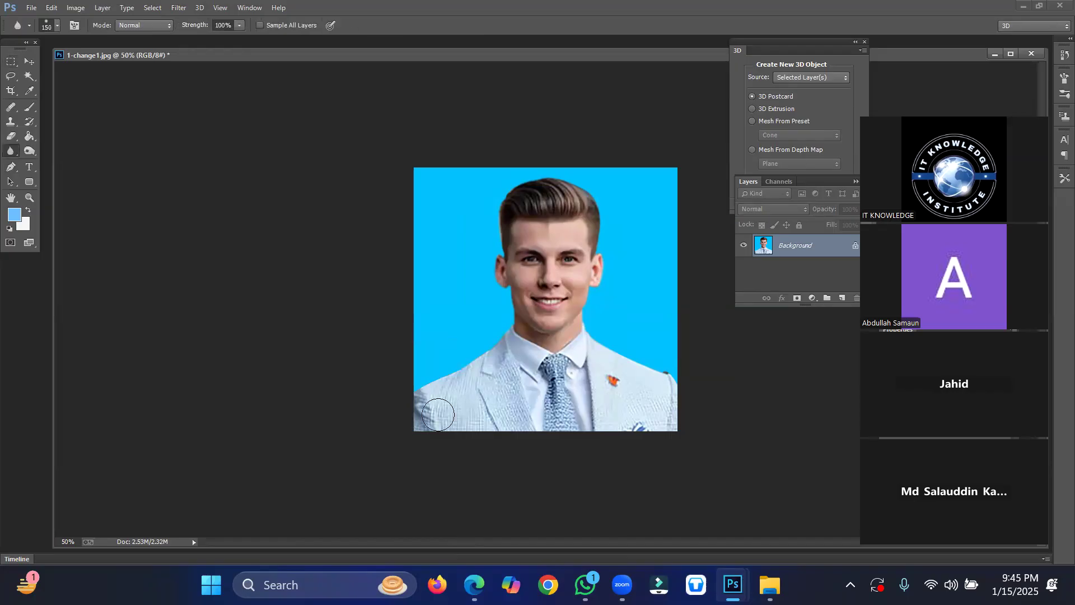
mouse_move(436, 376)
mouse_down()
mouse_move(398, 390)
mouse_move(466, 348)
mouse_move(362, 414)
mouse_move(446, 375)
mouse_up()
Step: Draw a closed Pen tool path along the shoulder edge on the photo's right side, extending out past the photo's border
click(14, 168)
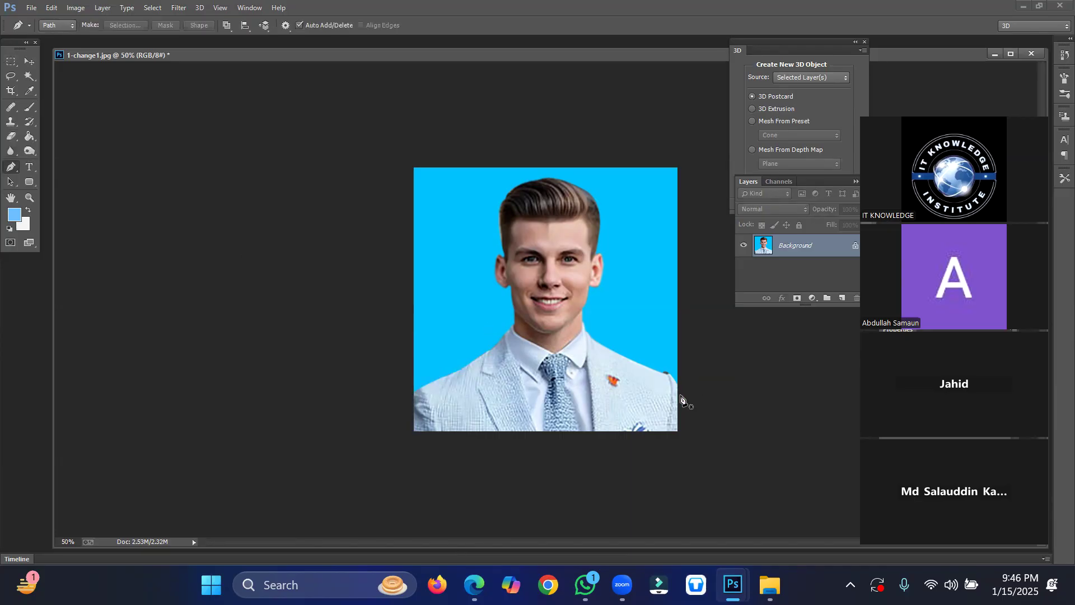
click(681, 396)
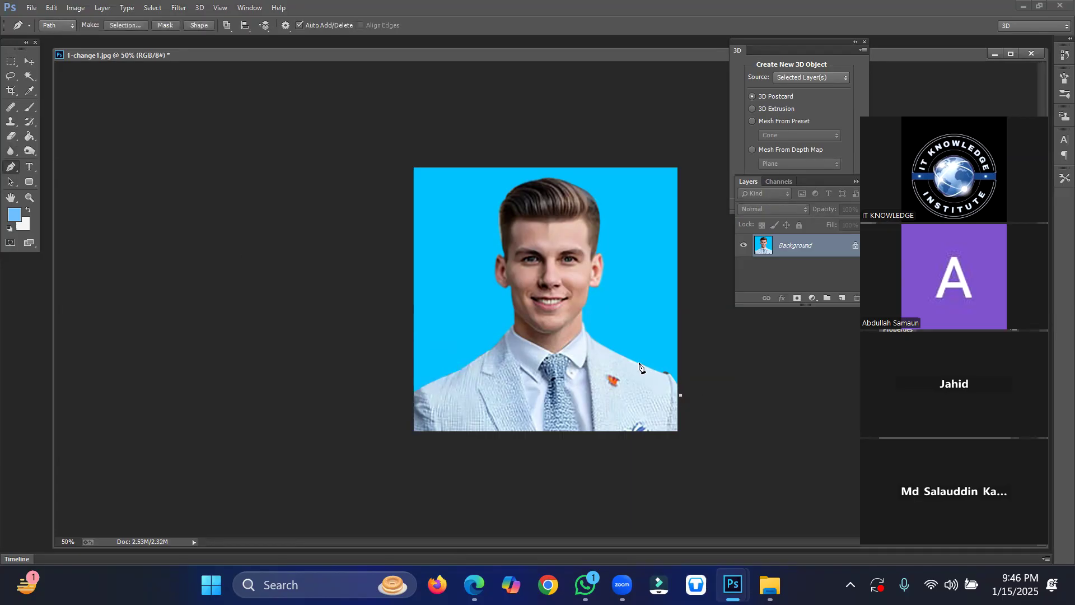
drag(640, 364, 571, 359)
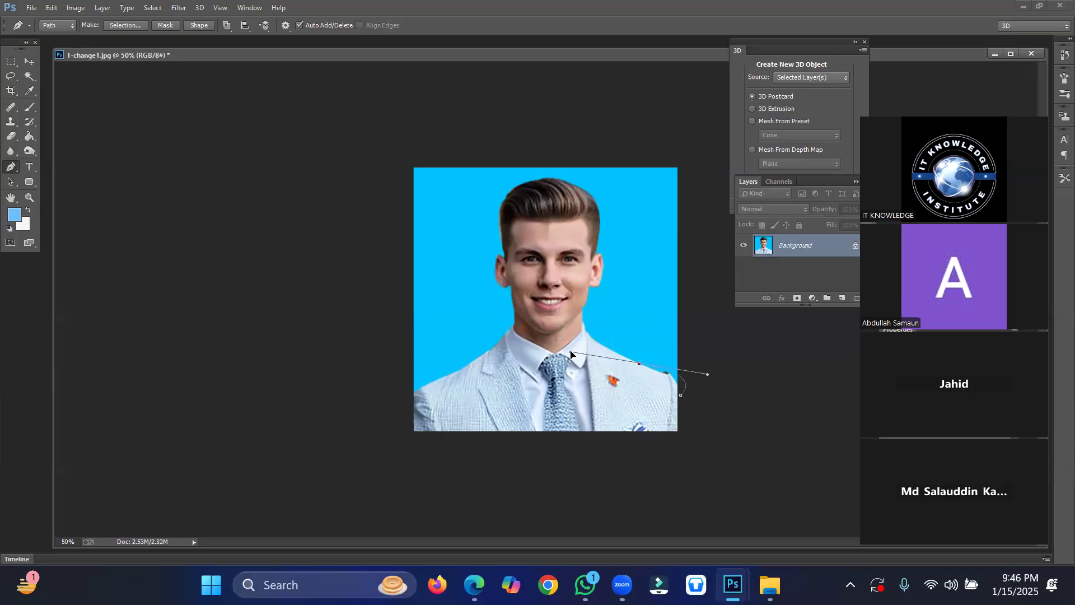
click(602, 355)
click(702, 288)
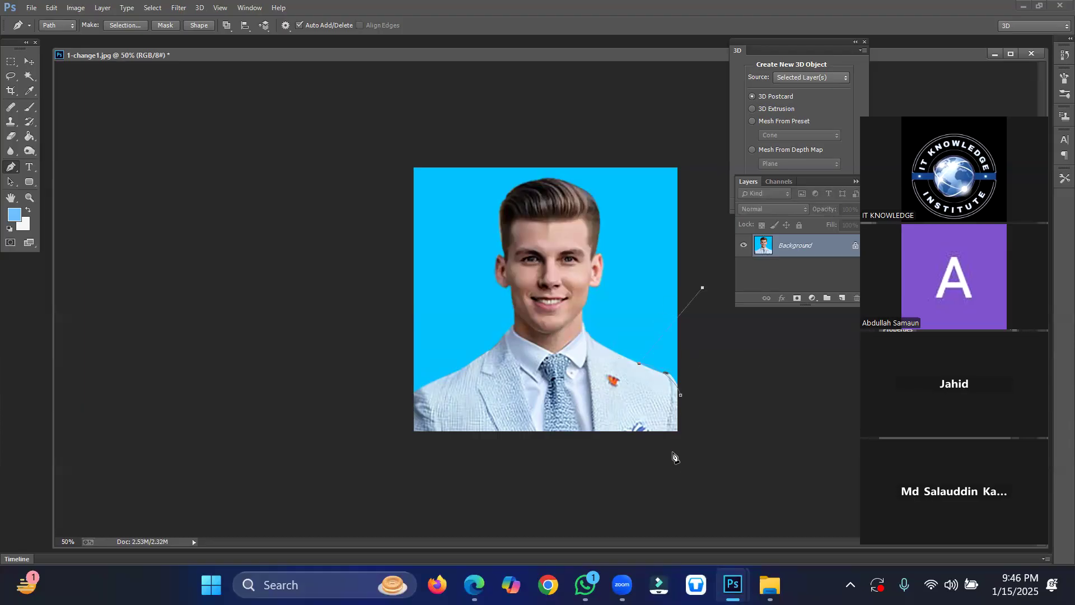
click(681, 396)
Step: Make a new anti-aliased selection from the right-side shoulder path with a feather radius of 0 pixels
right_click(642, 325)
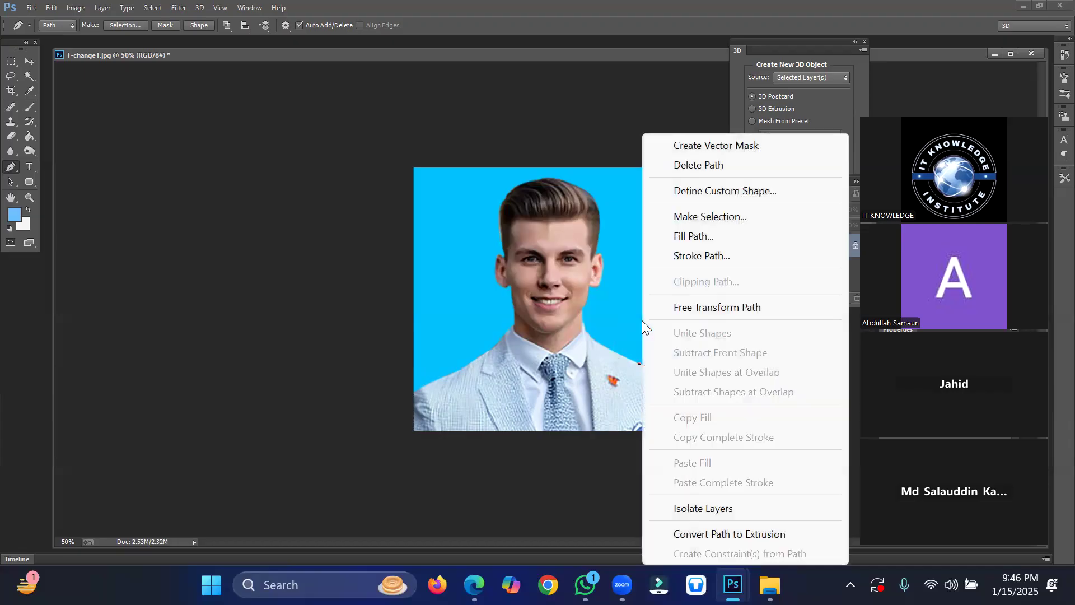
click(710, 217)
text(0)
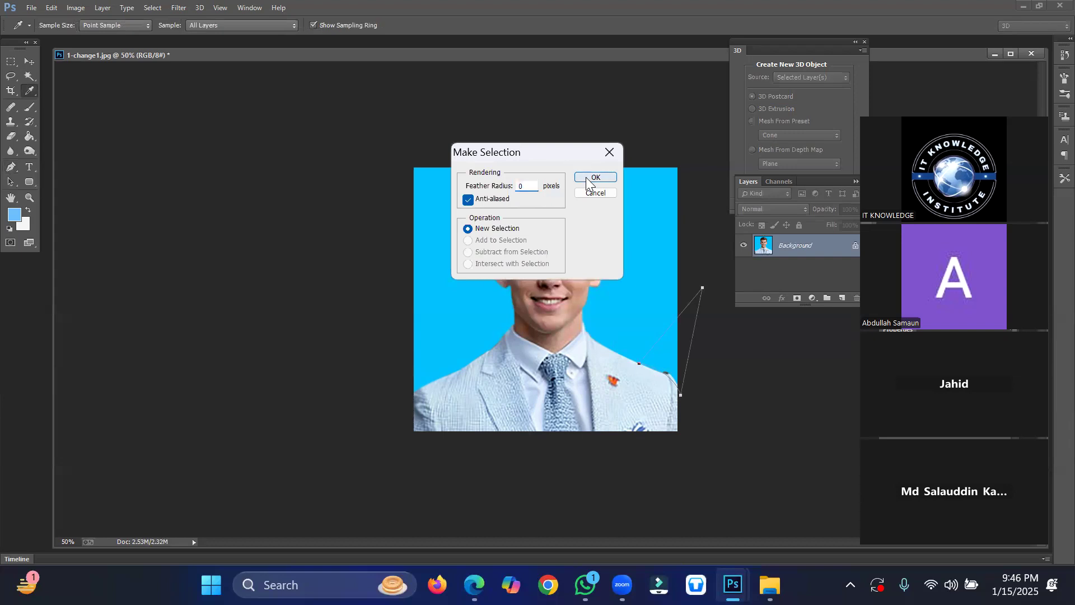
click(595, 178)
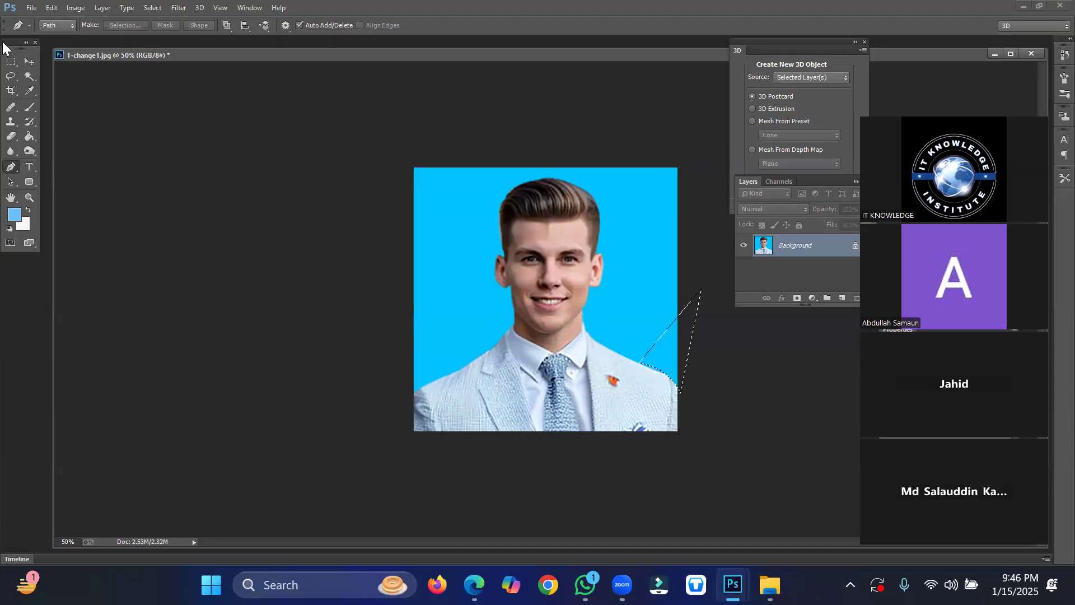
Step: Deselect the area beside the right-side shoulder and return to the Blur tool
click(10, 61)
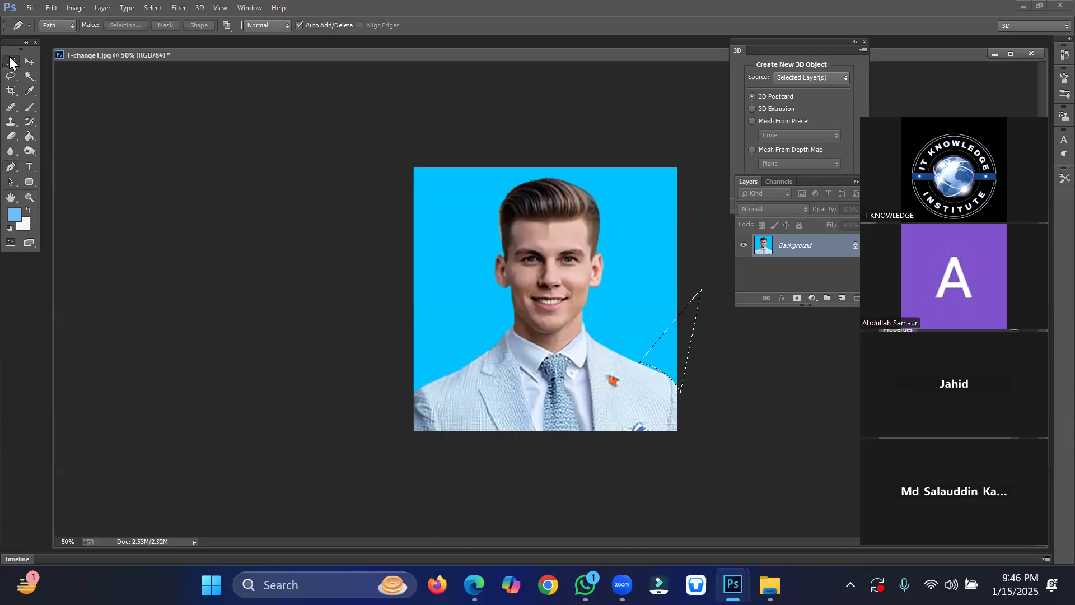
right_click(530, 240)
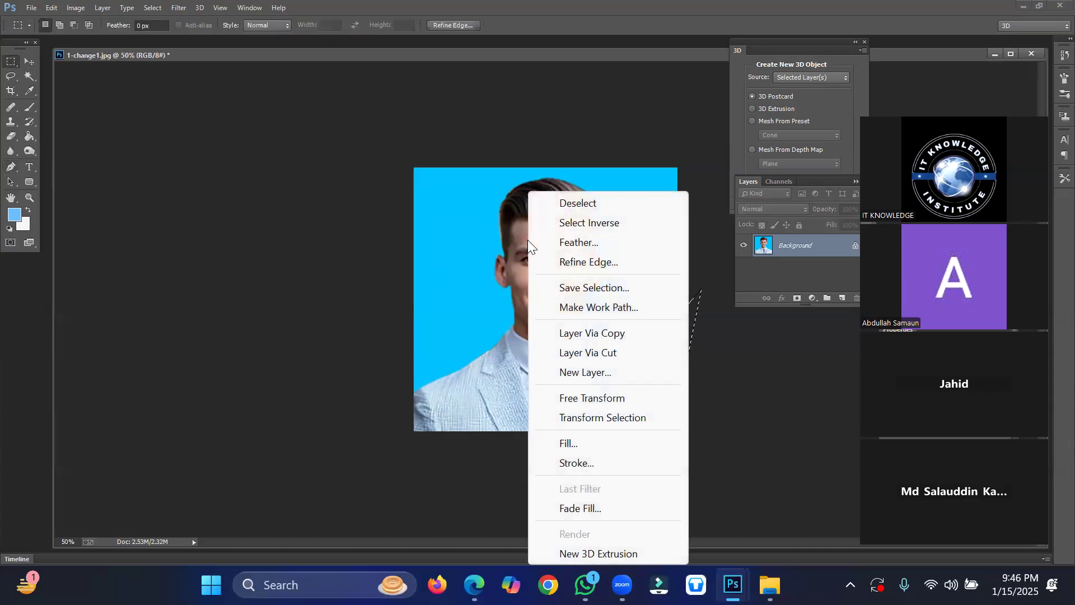
click(598, 203)
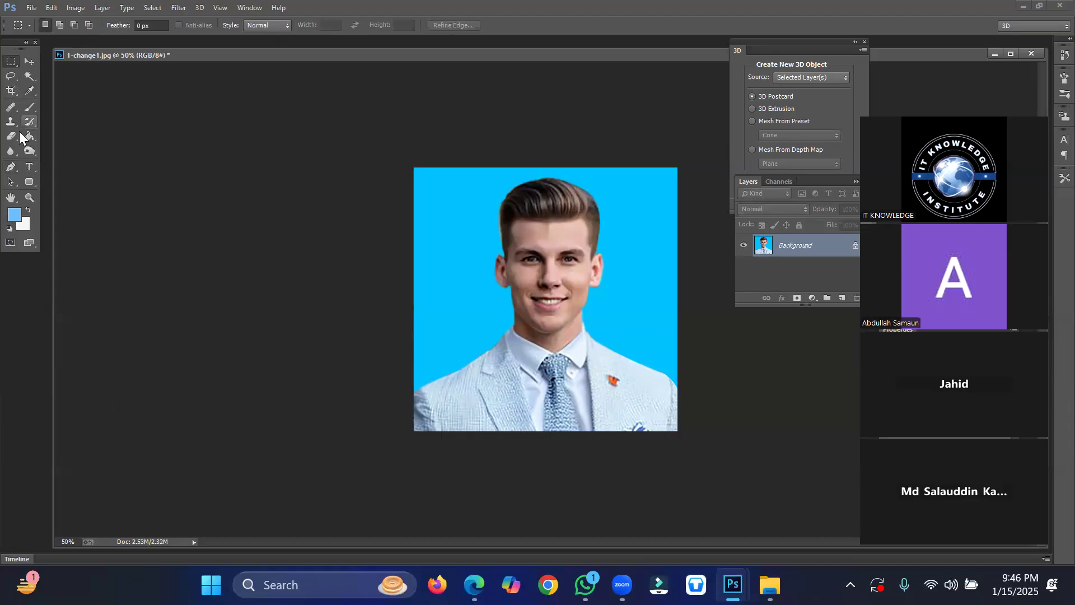
click(10, 151)
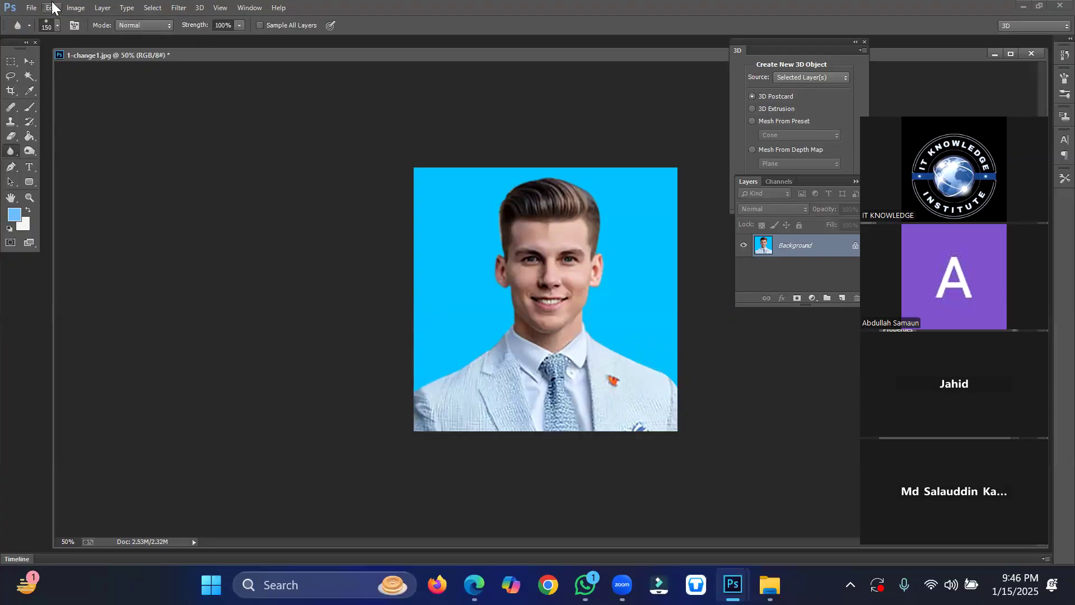
Step: Save the portrait to the Desktop as a JPEG file named 2-2 picture
click(29, 9)
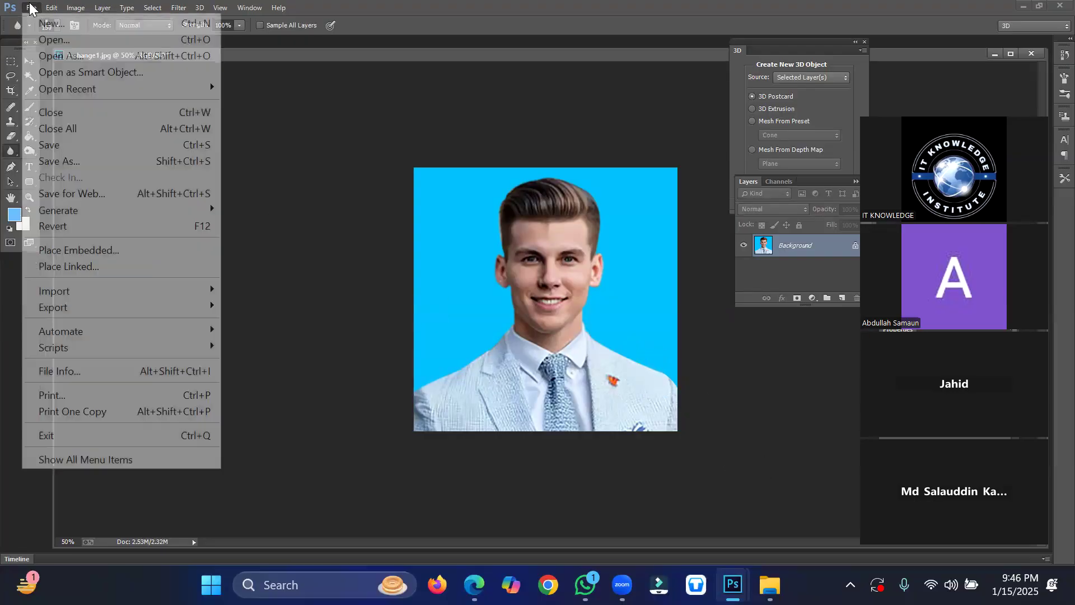
click(77, 164)
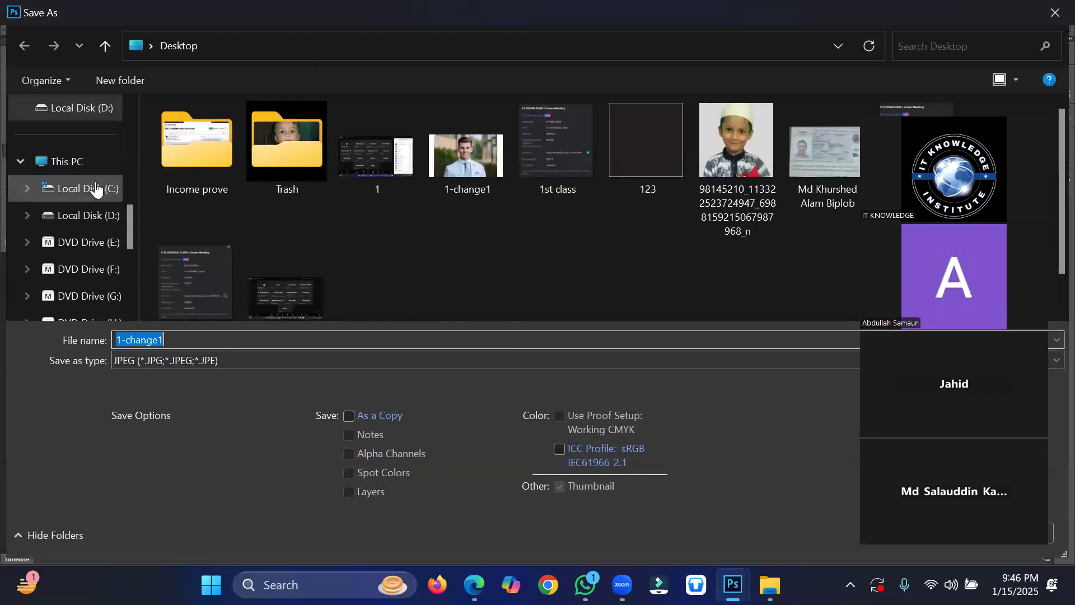
scroll(130, 144, up, 2)
scroll(131, 145, up, 3)
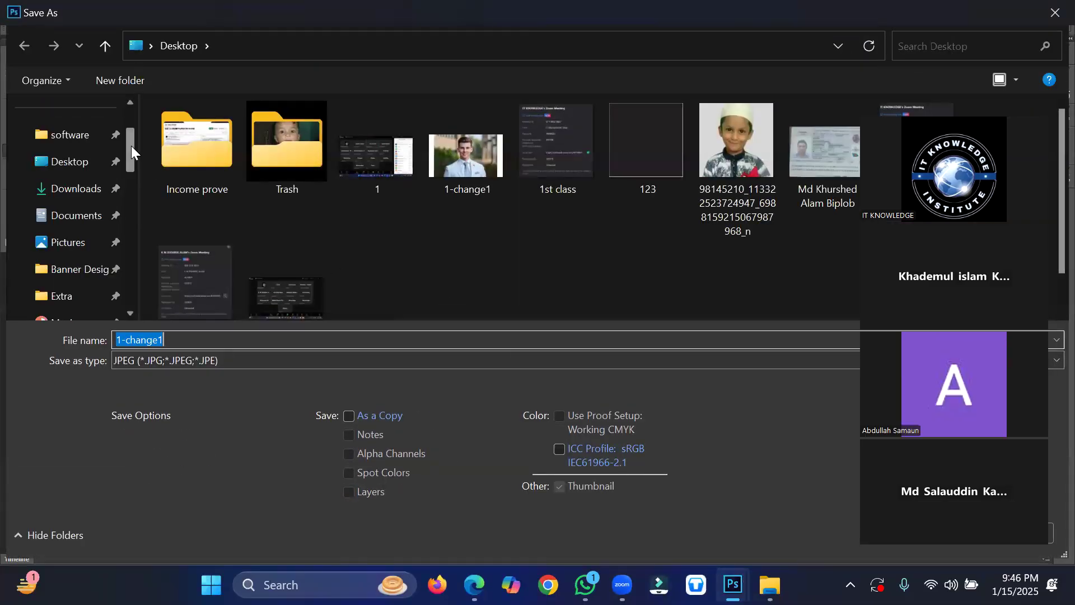
click(58, 164)
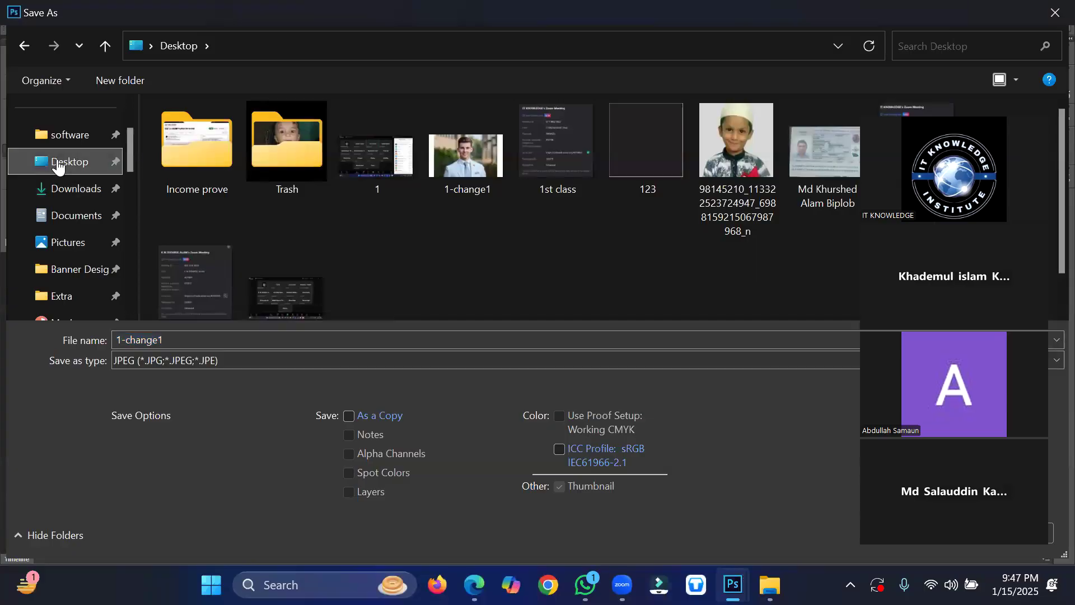
click(226, 343)
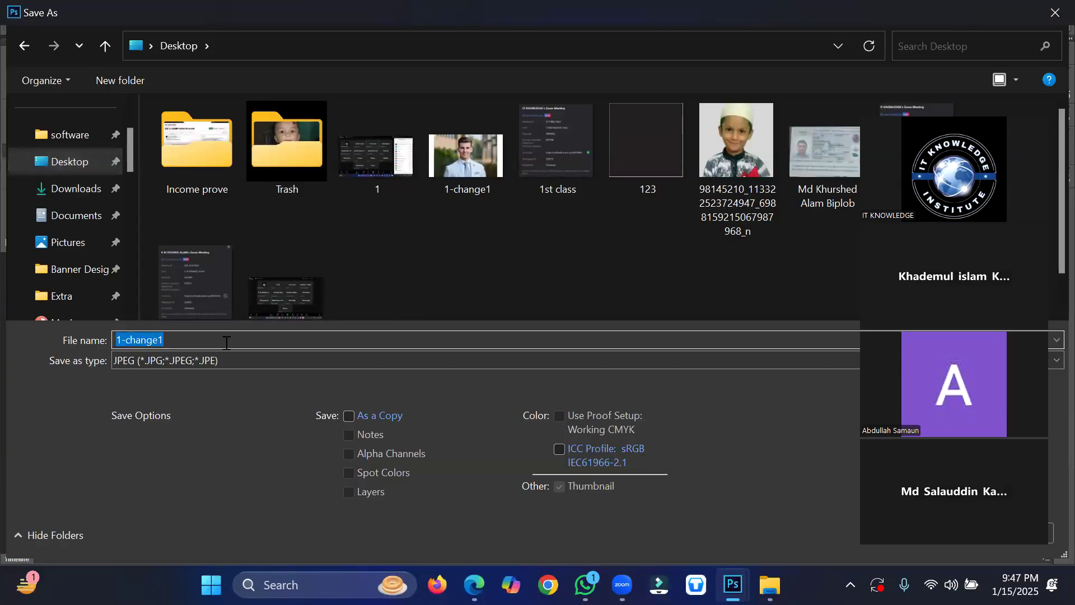
text(2-2)
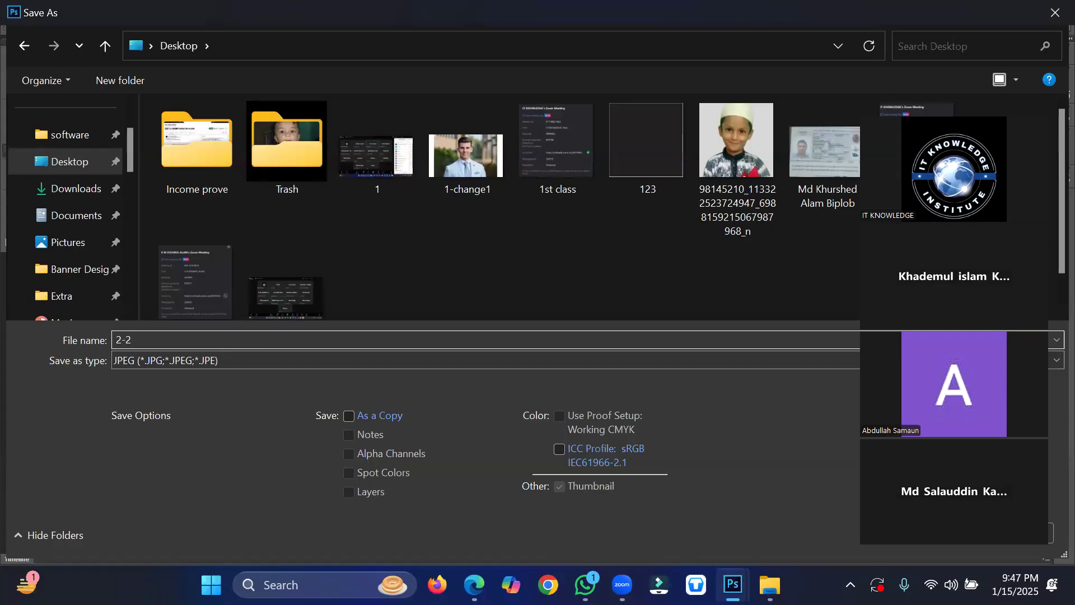
text(picture)
key(Return)
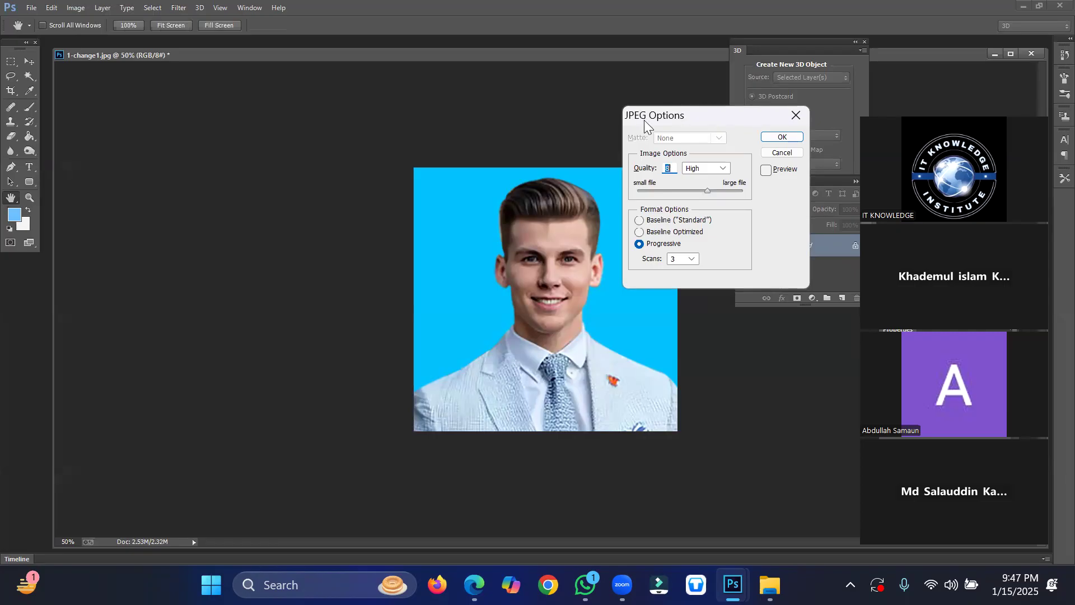
Step: Raise the JPEG quality to the large-file end with the Progressive format option, and finish saving
drag(645, 125, 478, 209)
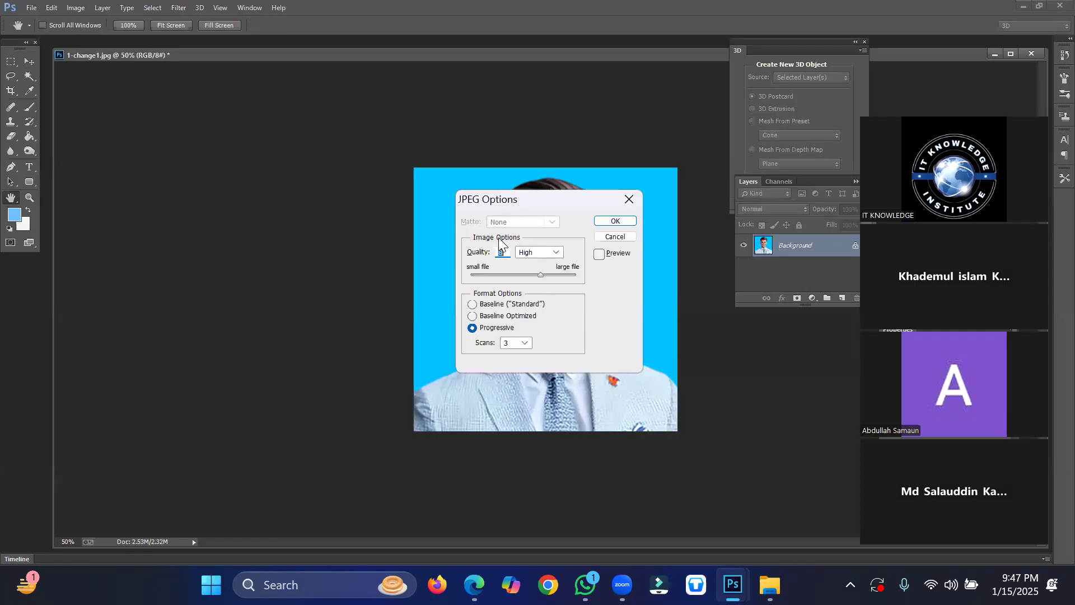
click(515, 274)
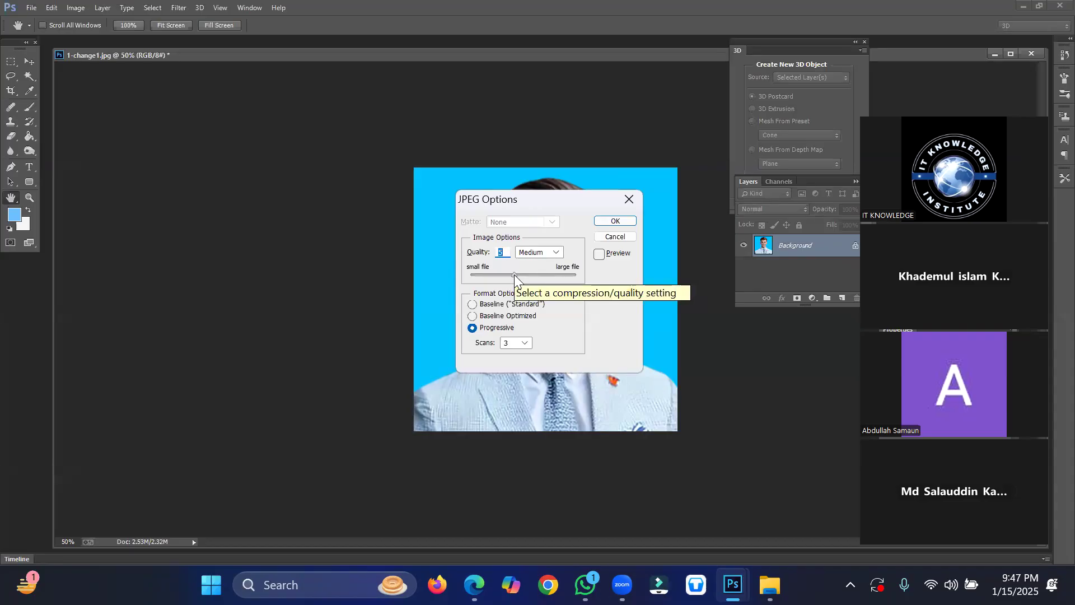
drag(515, 274, 483, 275)
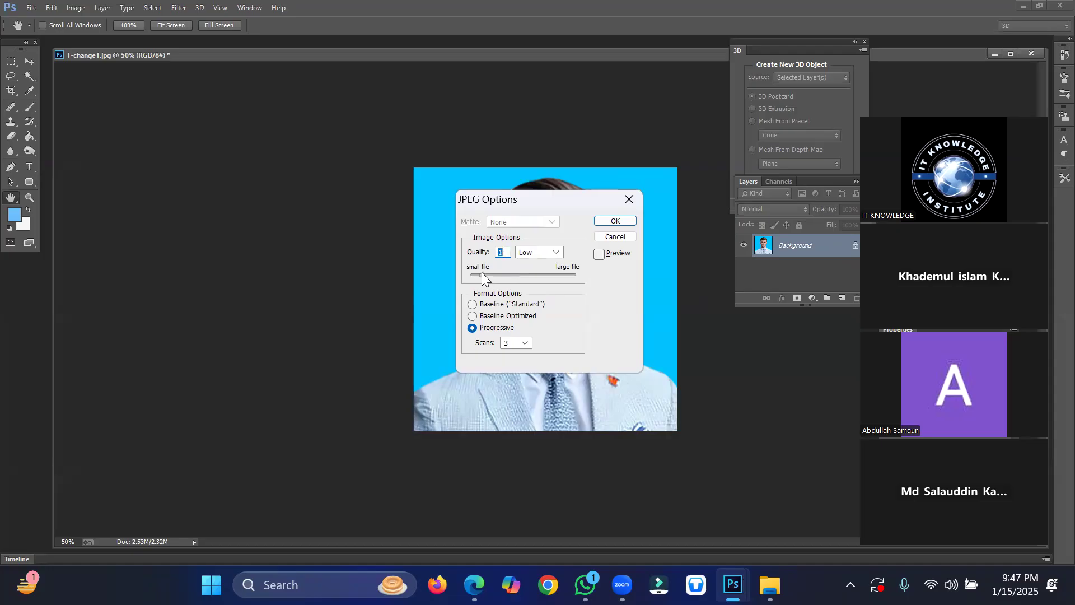
click(550, 275)
click(564, 276)
click(572, 277)
click(614, 221)
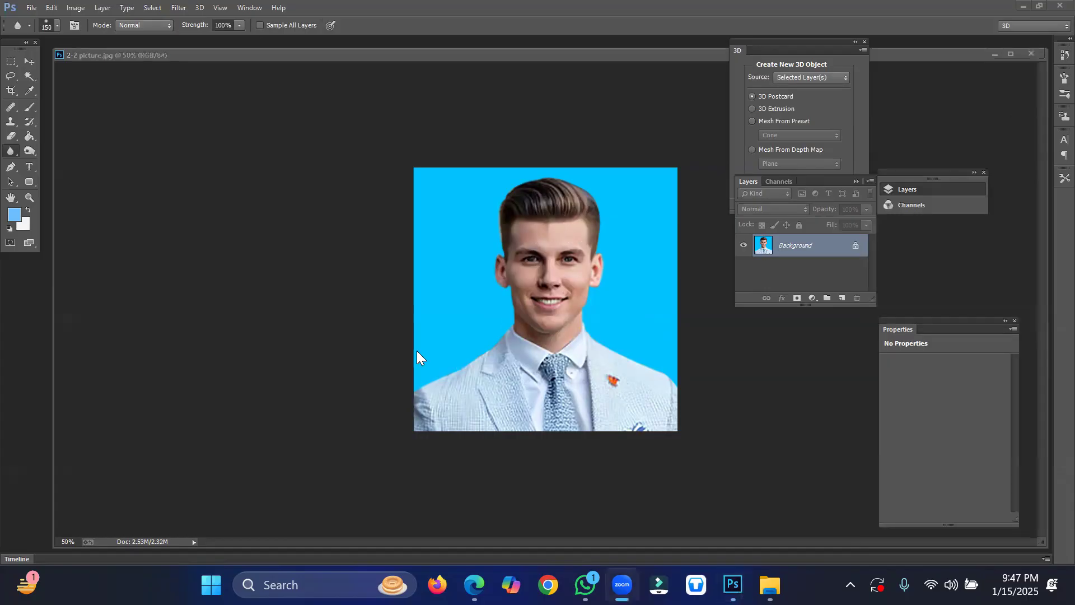
Step: Switch to the Magic Wand tool and unlock the Background layer as a normal layer with default blending options
click(485, 242)
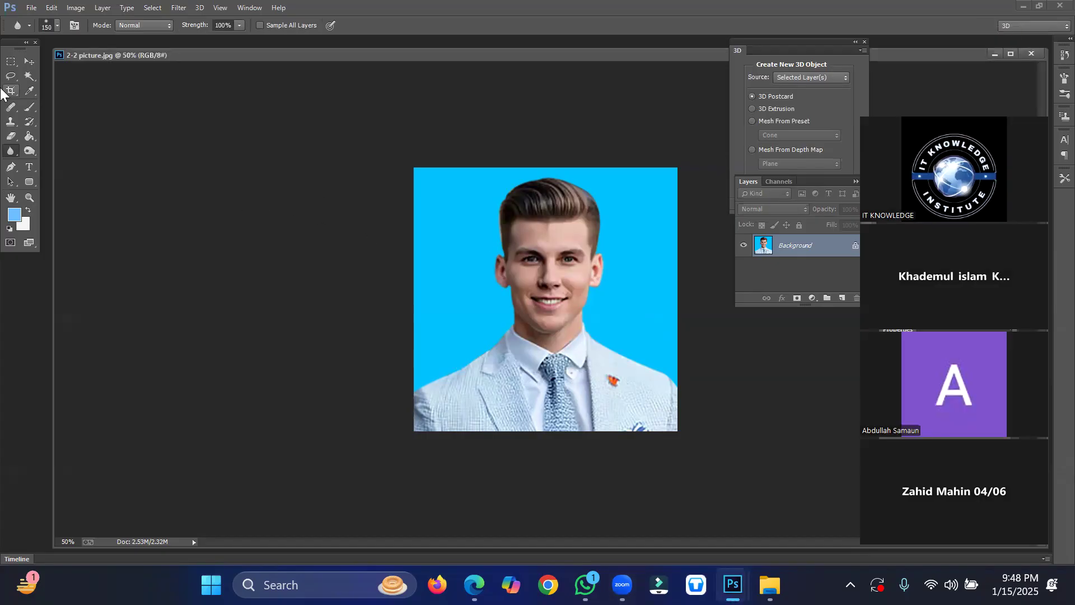
click(29, 75)
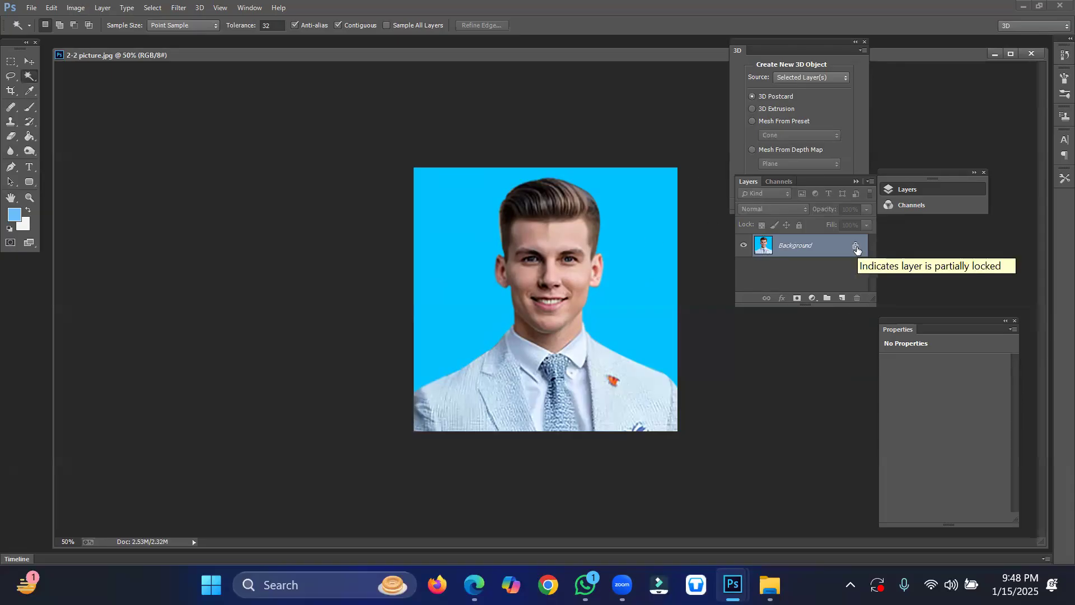
double_click(857, 250)
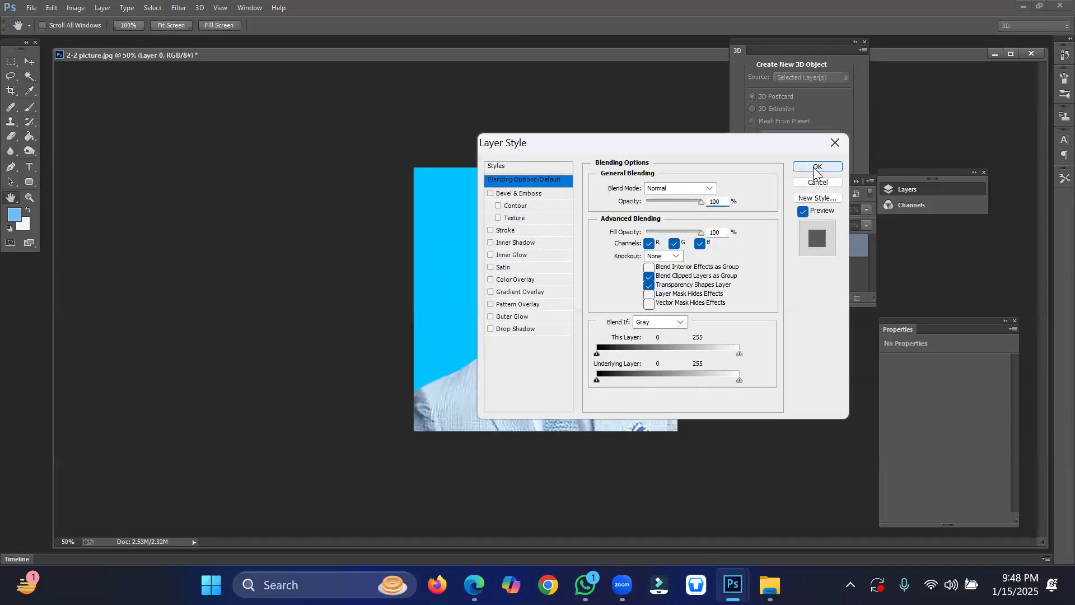
click(816, 168)
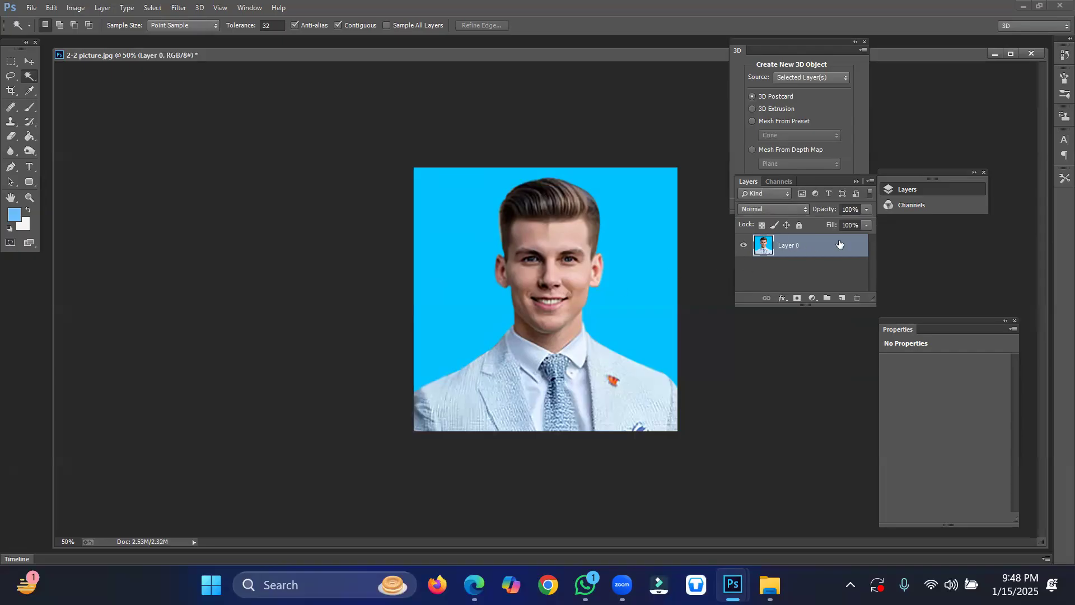
Step: Select the blue background with the Magic Wand at tolerance 32, delete it and deselect
click(458, 211)
key(ctrl+d)
right_click(30, 83)
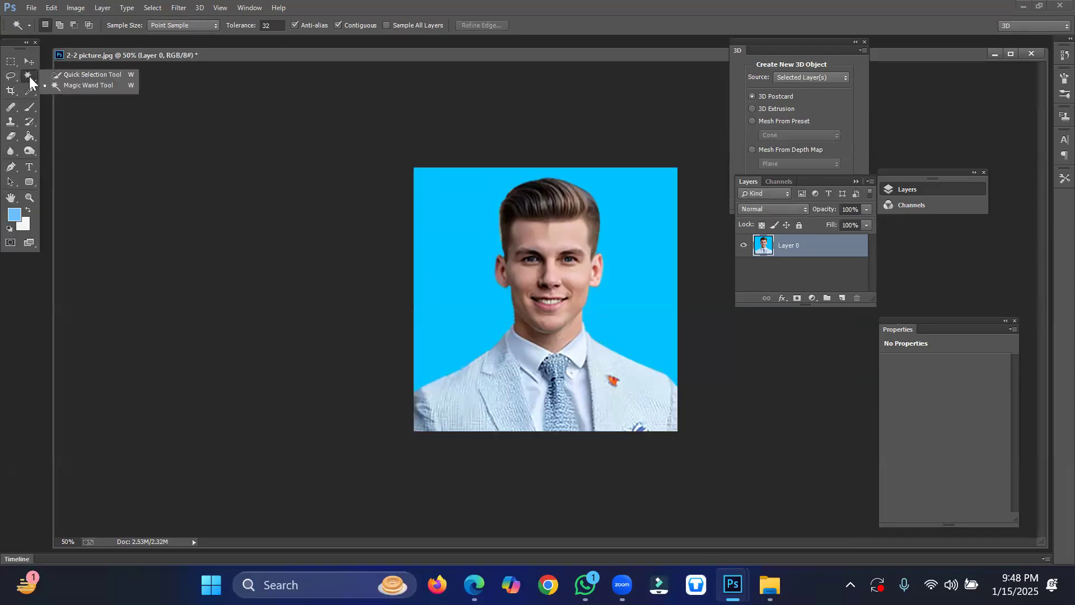
click(90, 87)
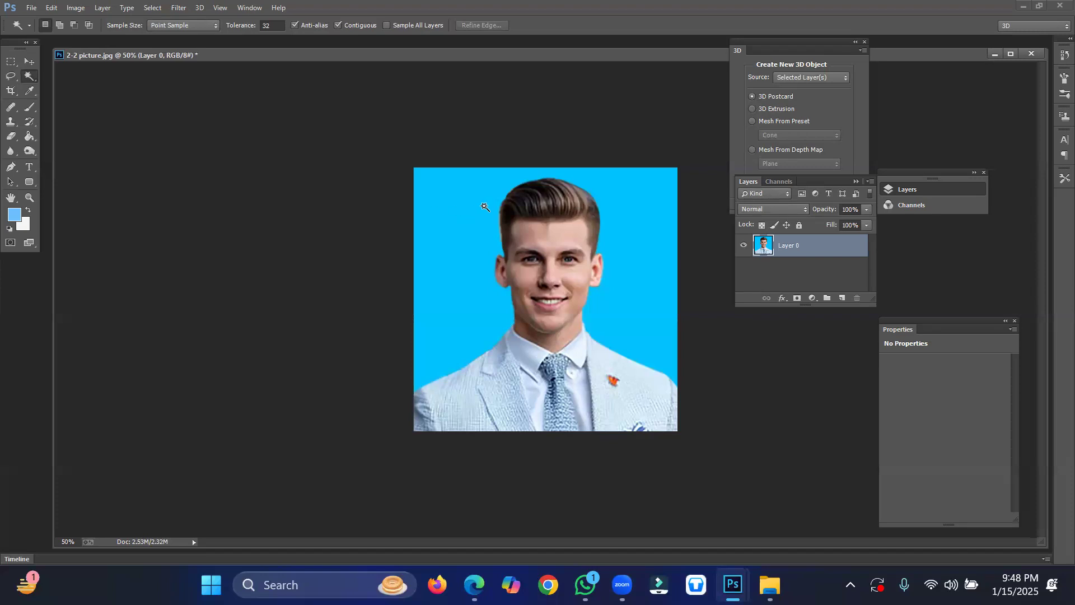
click(459, 201)
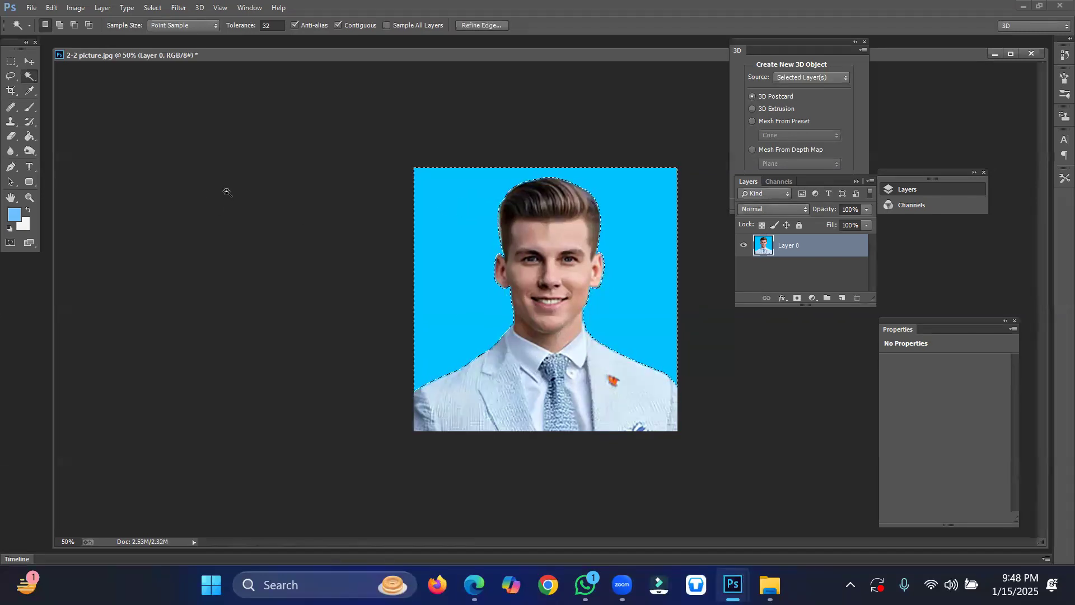
key(Delete)
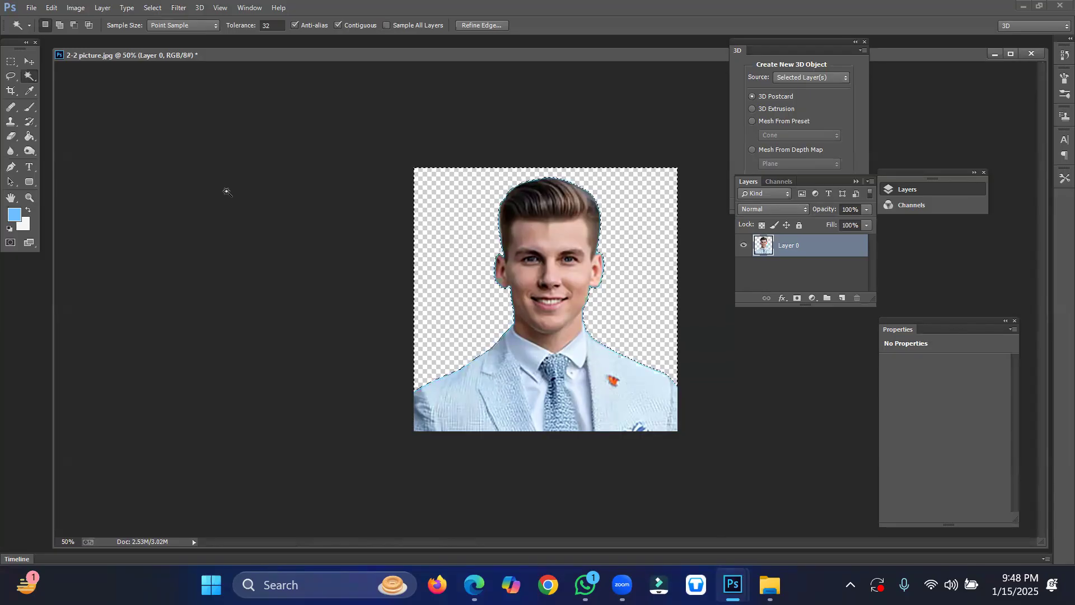
key(ctrl+d)
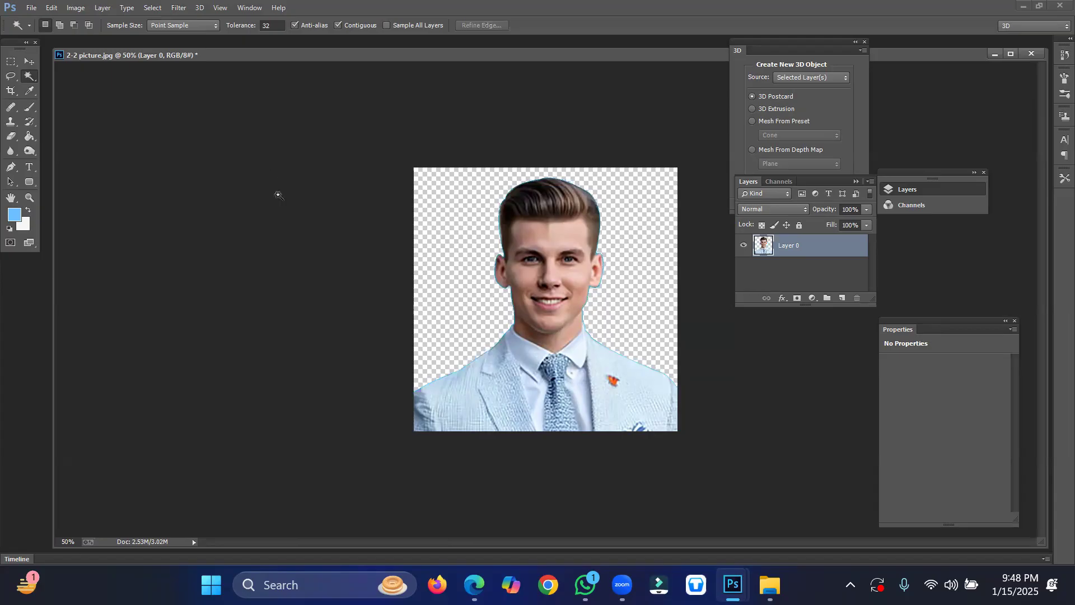
click(462, 232)
click(324, 229)
right_click(629, 365)
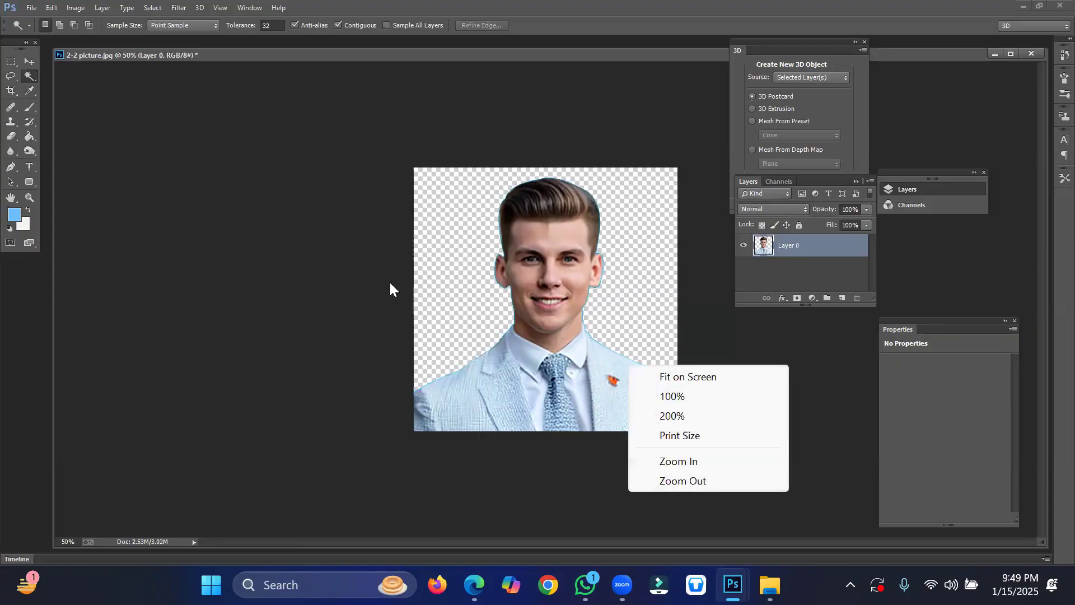
click(383, 209)
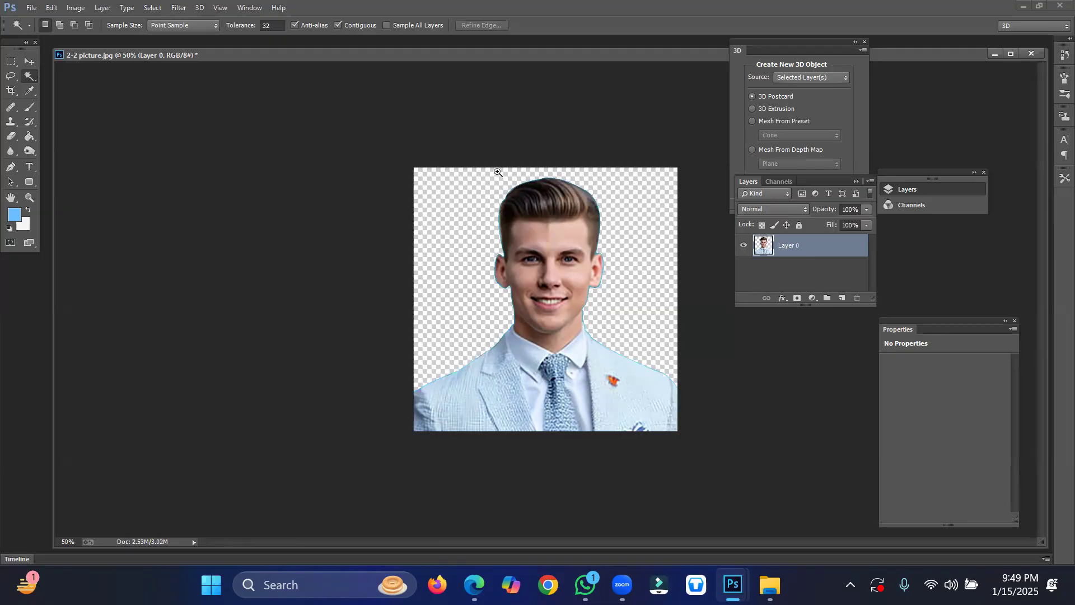
drag(481, 192, 525, 269)
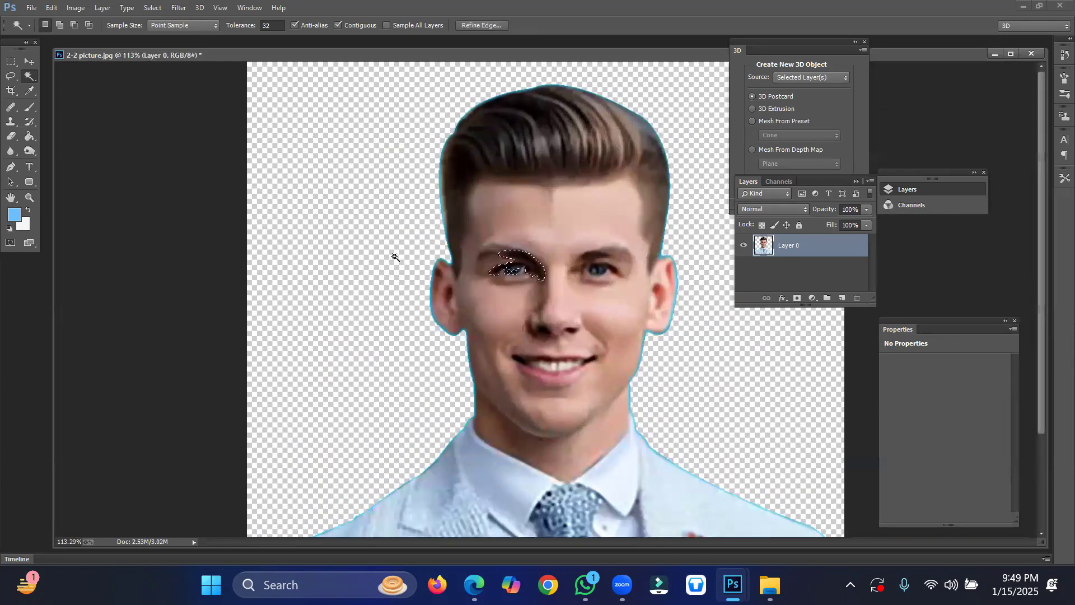
click(389, 195)
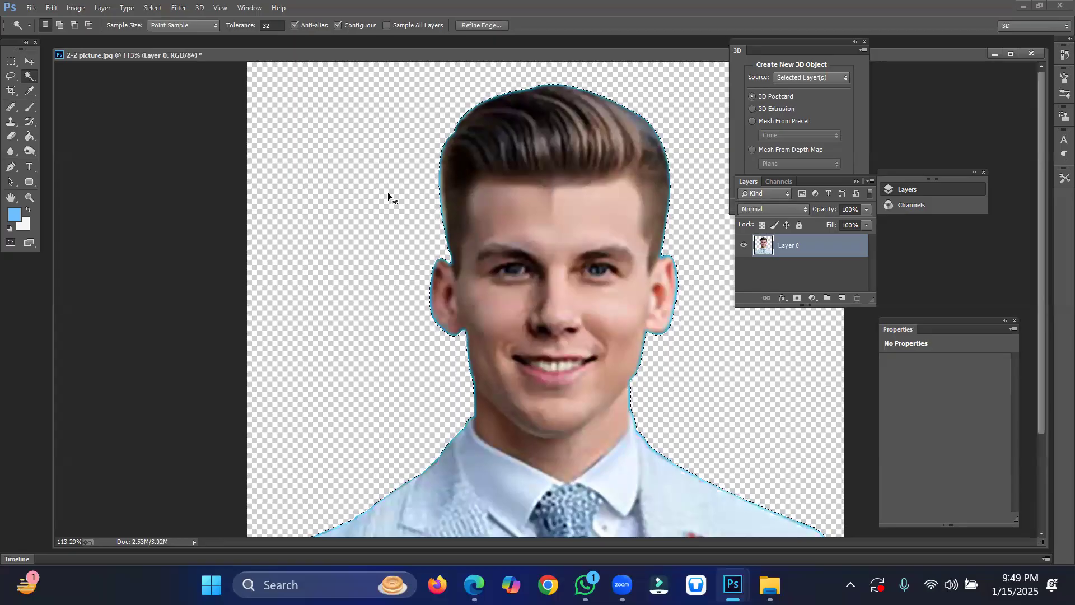
key(ctrl+d)
click(404, 203)
key(ctrl+0)
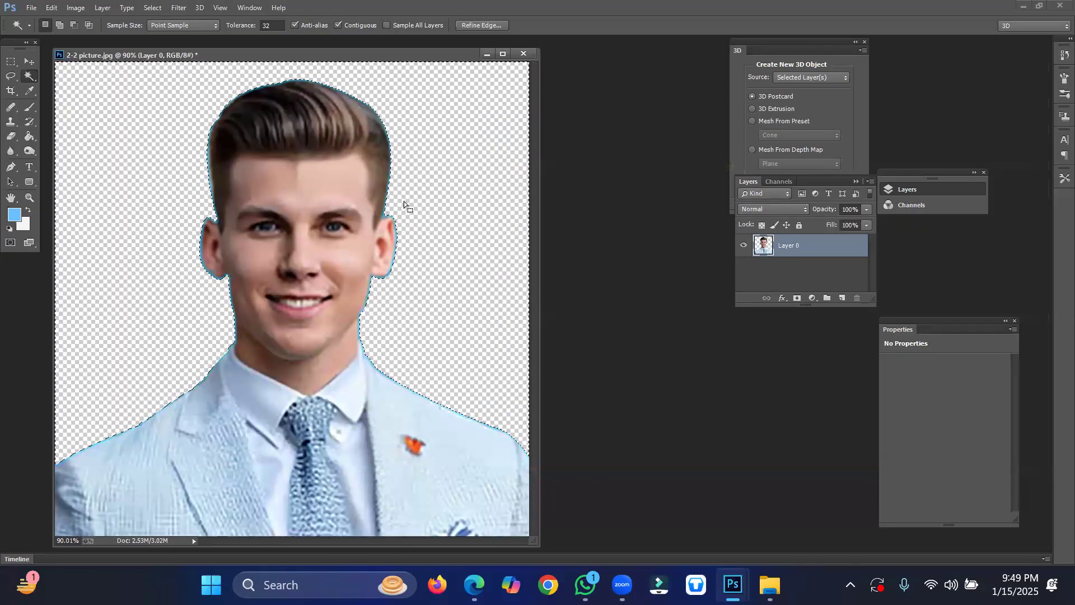
Step: Maximize the document window, deselect, and remove blue fringe around the ear on the photo's left side using Magic Wand selections
click(502, 54)
key(ctrl+d)
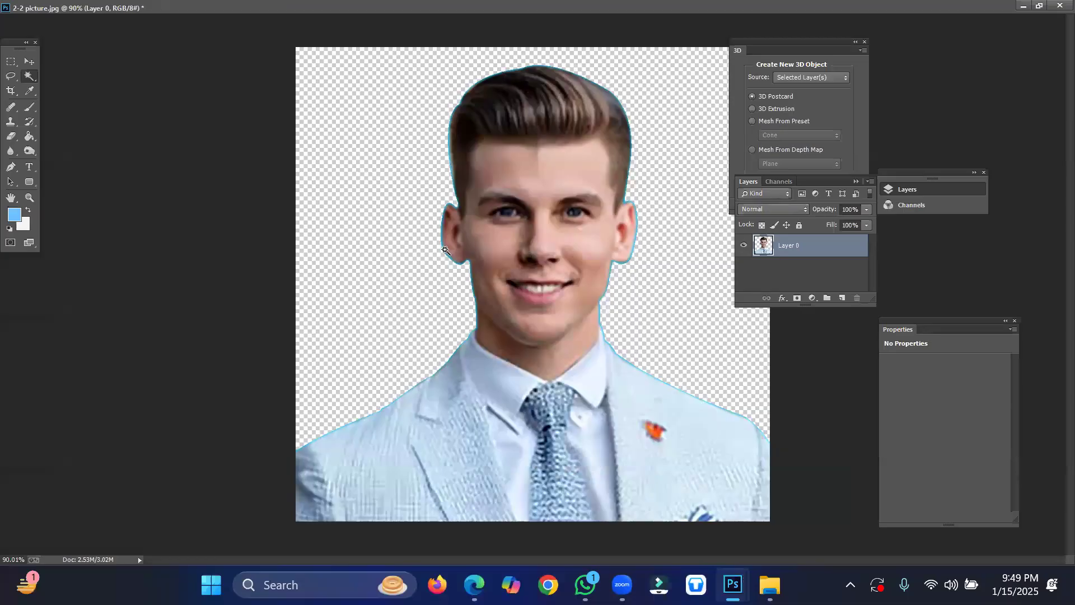
click(446, 252)
shift+click(465, 264)
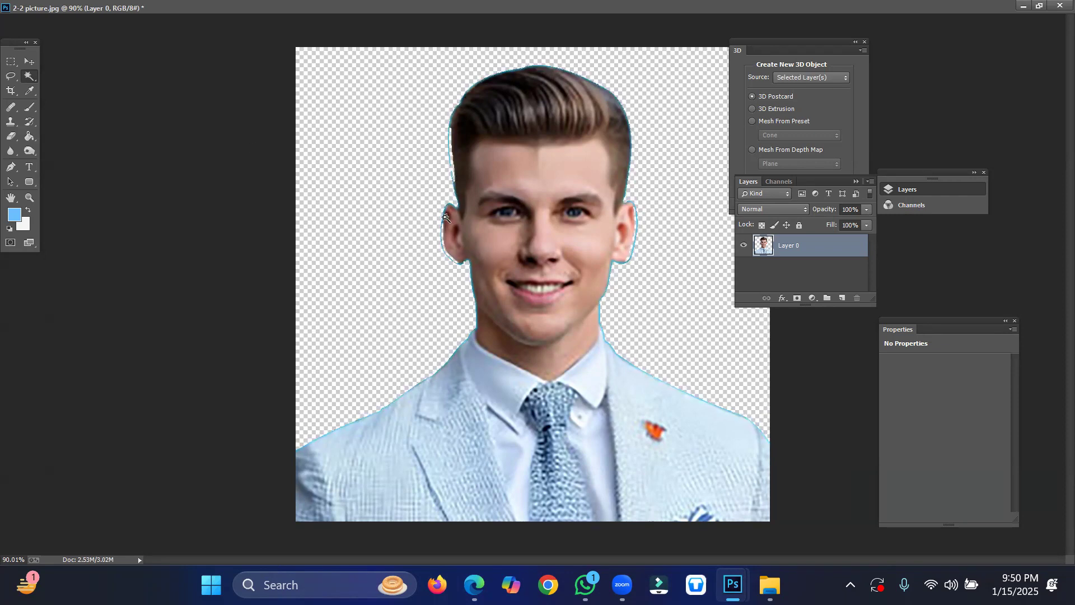
Step: Remove the remaining blue fringe around the left-side ear and the hair just above it, and deselect
drag(436, 169, 483, 220)
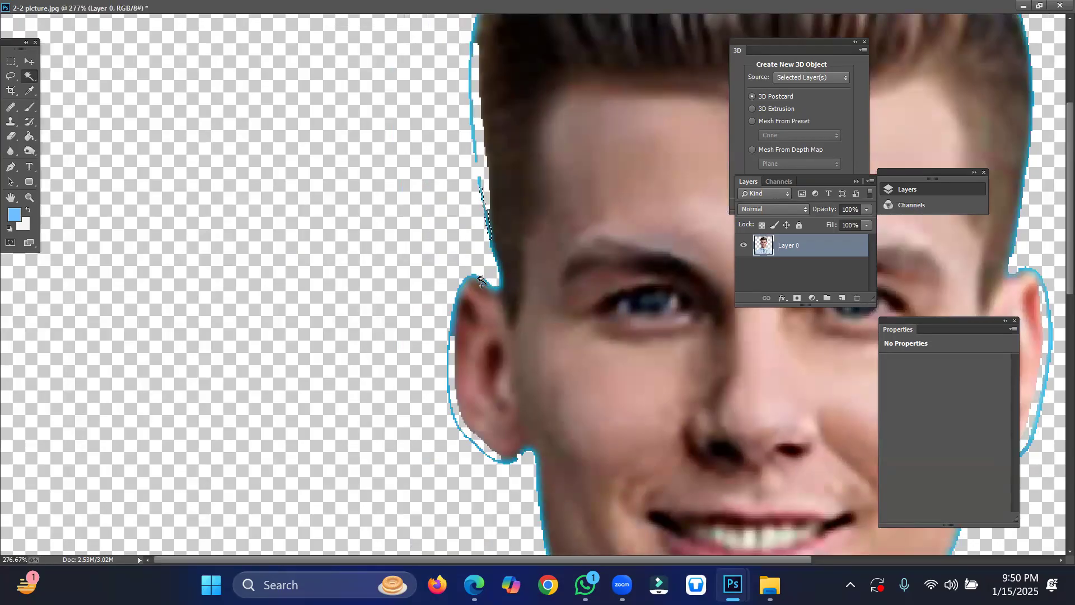
click(453, 311)
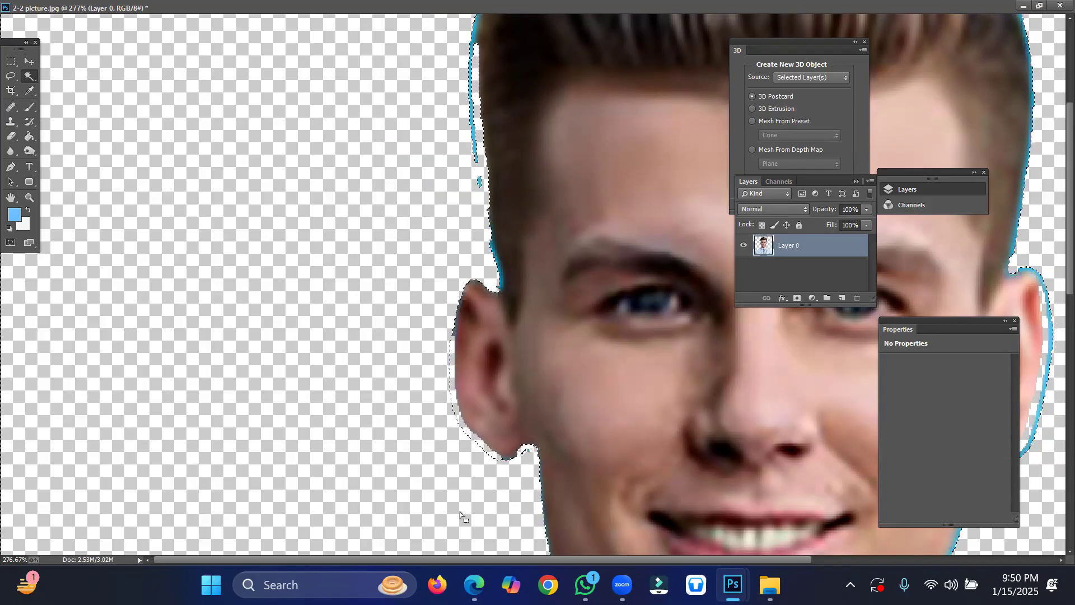
key(ctrl+z)
key(ctrl+1)
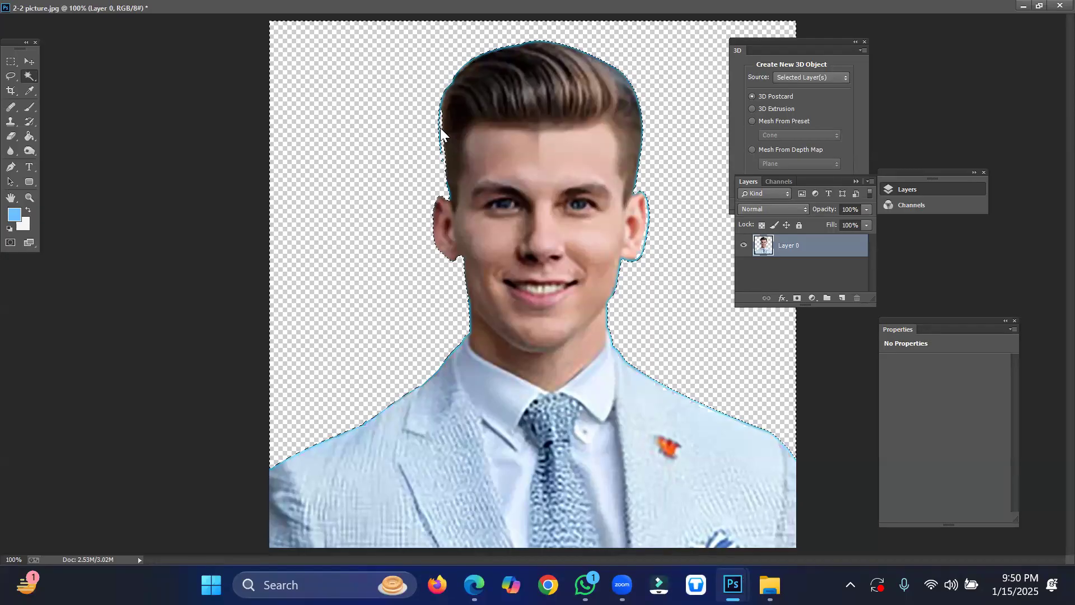
key(ctrl+d)
Step: Remove the blue fringe under the ear and along the neck on the photo's right side, and deselect
click(621, 261)
click(609, 312)
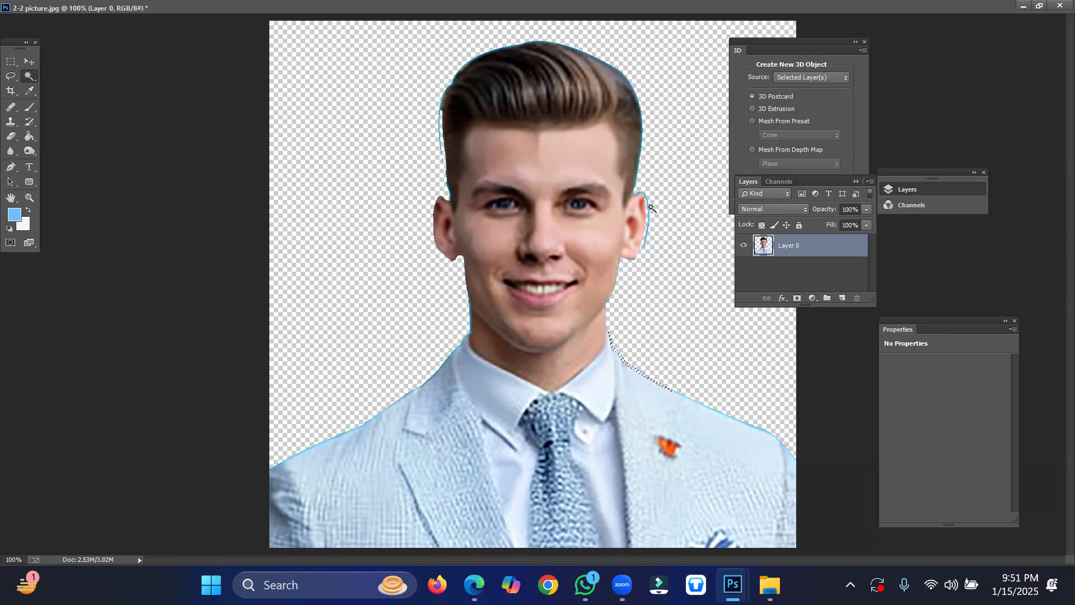
key(ctrl+d)
Step: Remove the blue fringe beside the hair and around the ear on the photo's right side with Magic Wand selections, and deselect
mouse_move(642, 178)
mouse_down()
mouse_move(690, 215)
mouse_move(631, 187)
mouse_up()
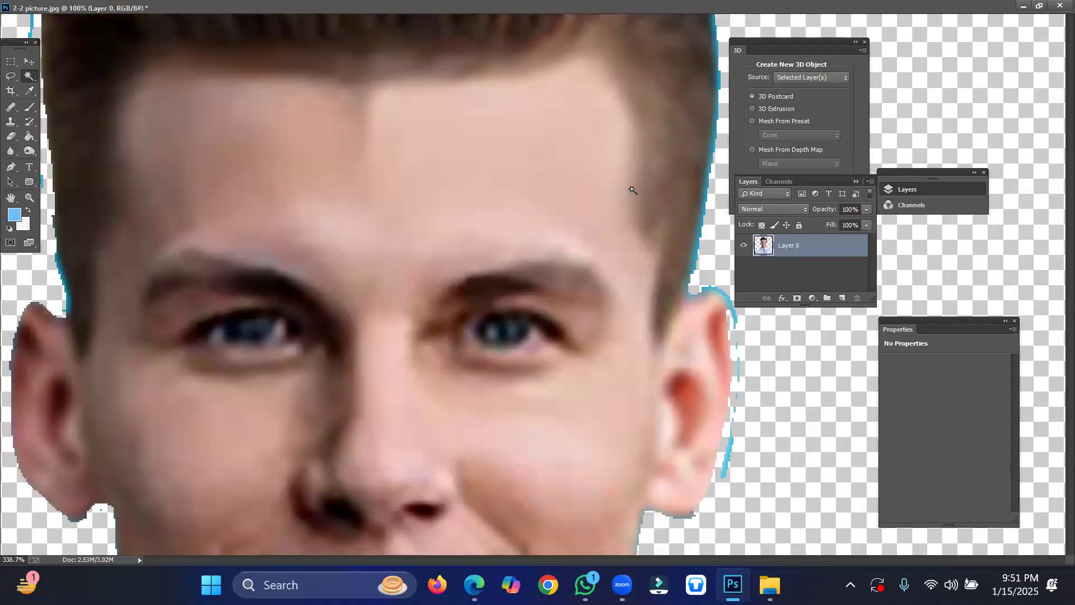
click(734, 450)
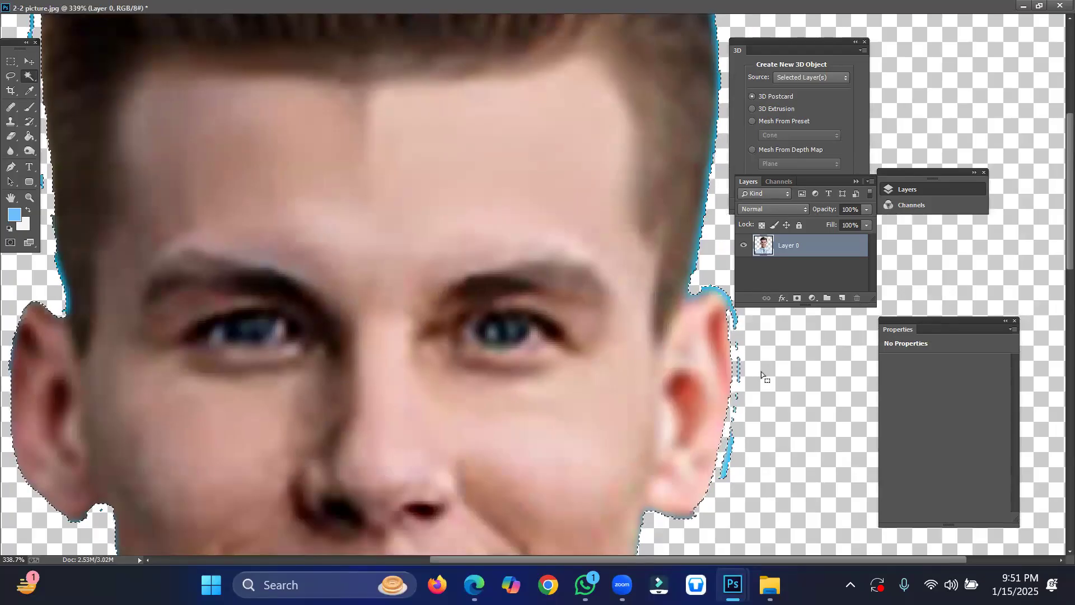
key(ctrl+d)
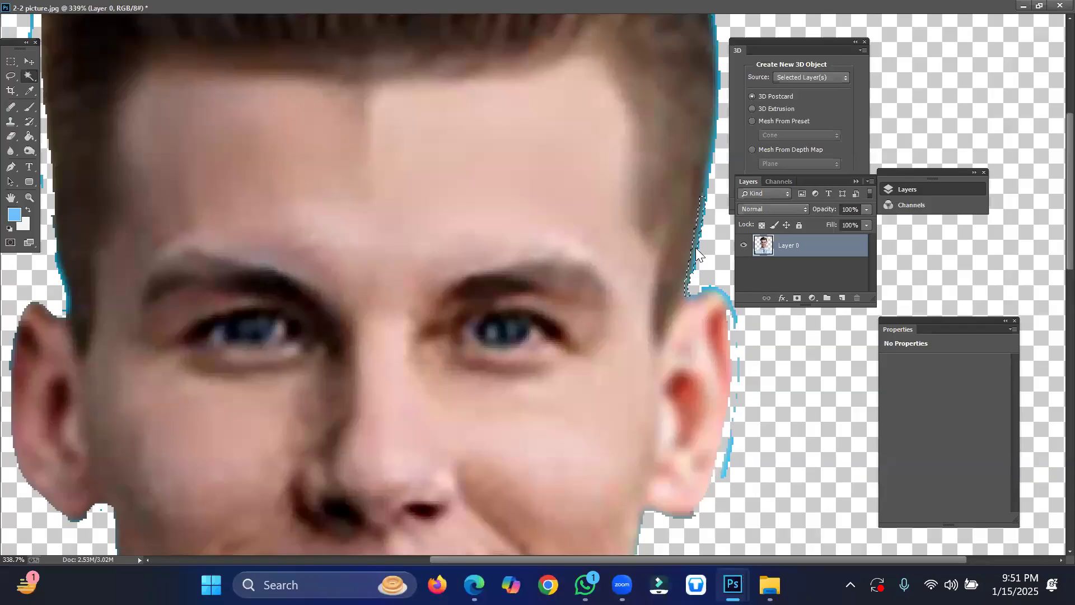
click(702, 200)
shift+click(706, 191)
shift+click(721, 297)
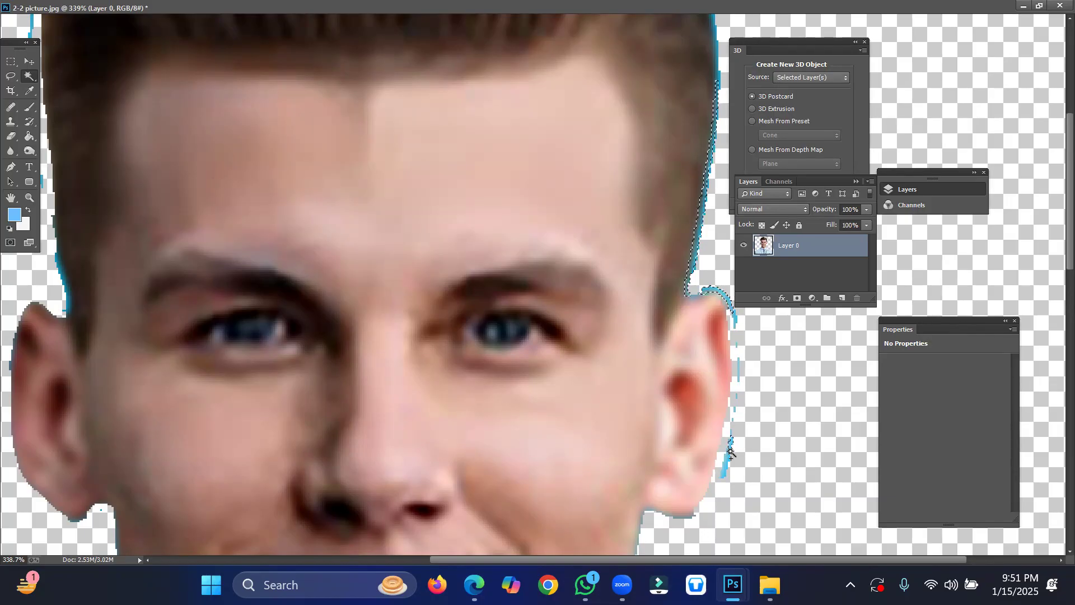
key(Delete)
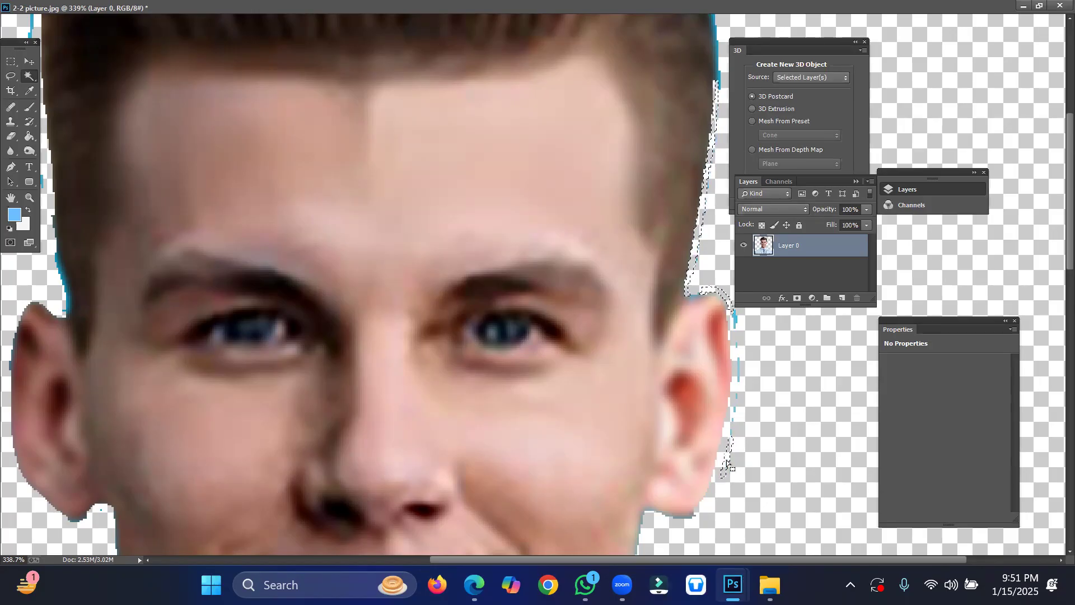
key(ctrl+minus)
key(ctrl+minus)
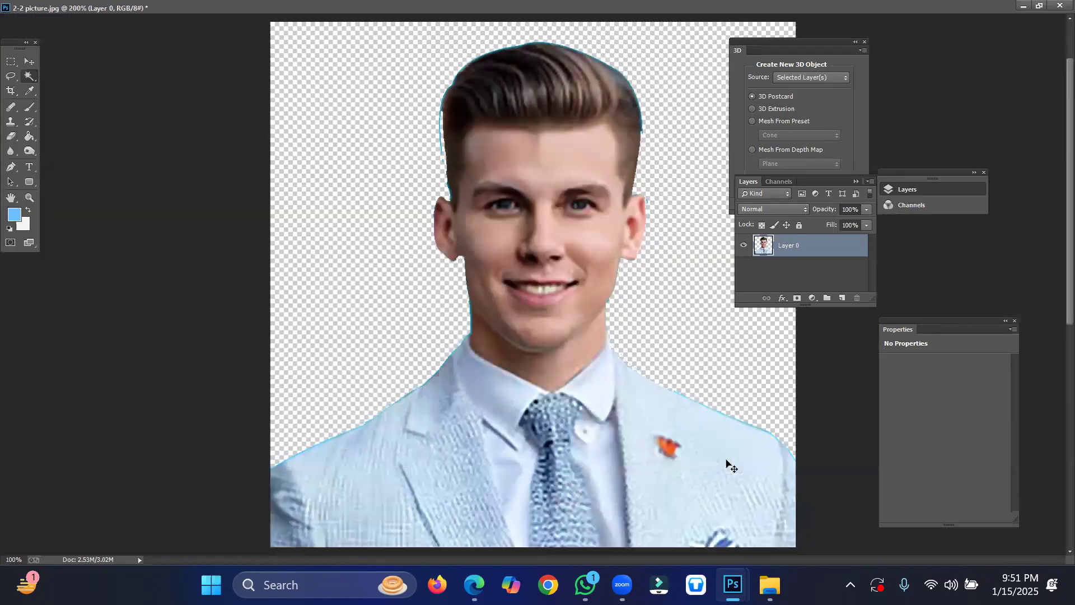
key(ctrl+minus)
key(ctrl+minus)
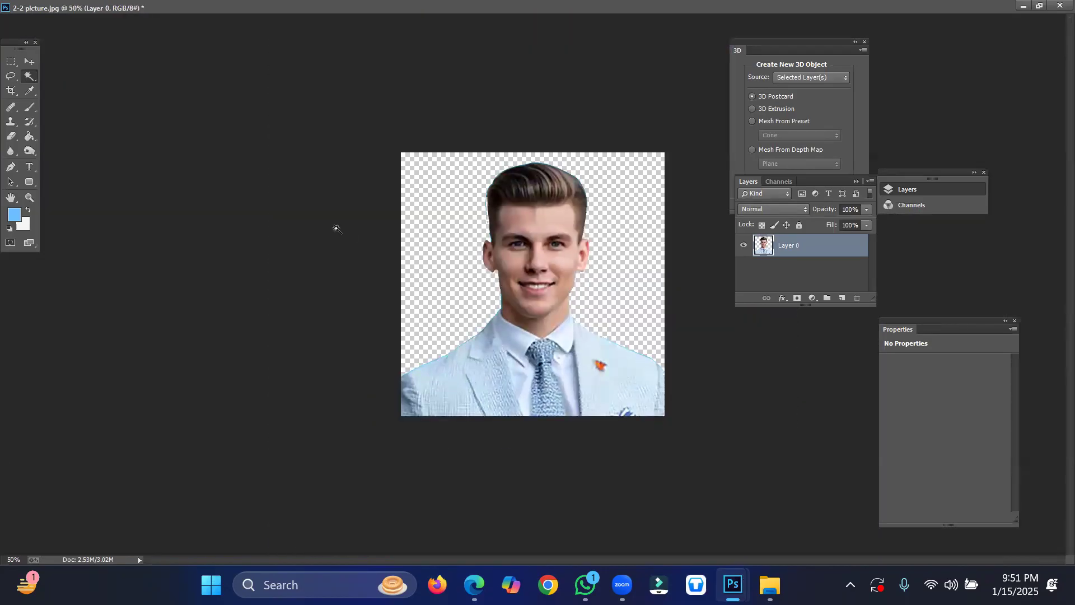
click(455, 191)
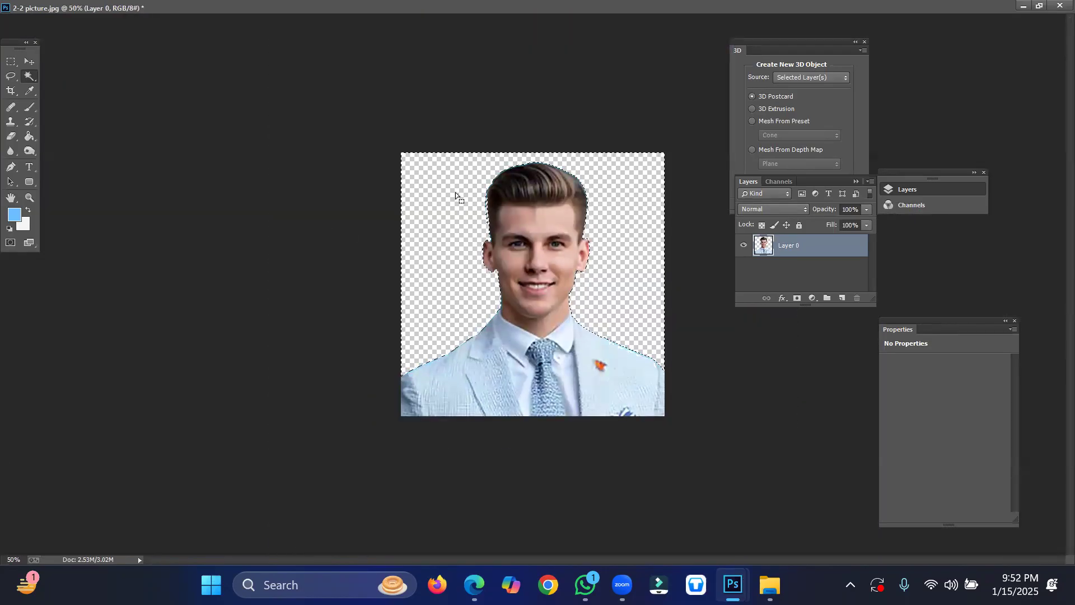
click(368, 141)
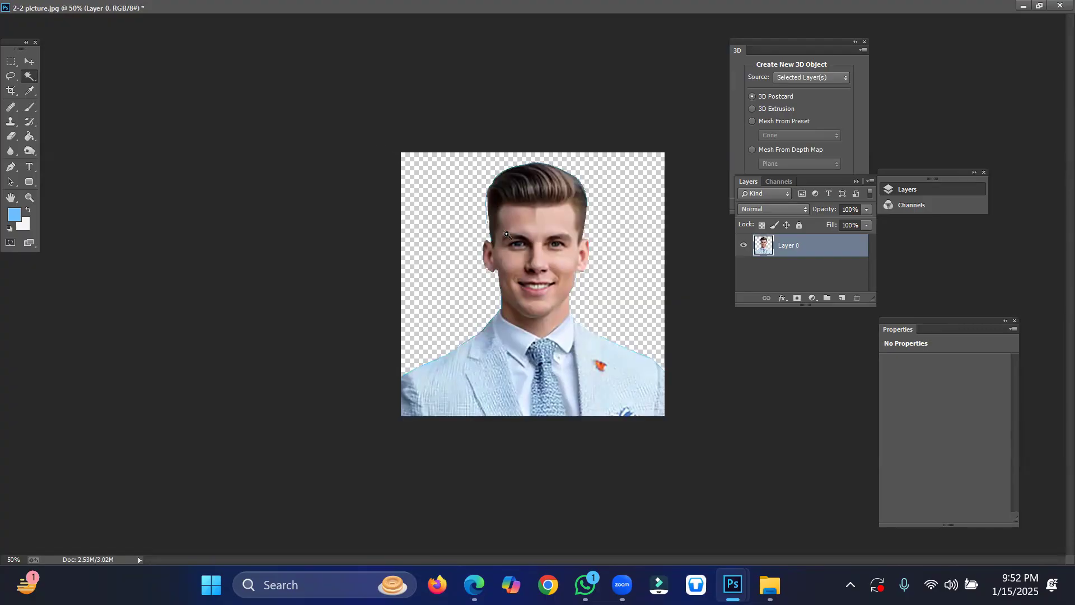
Step: Restore the document window and open the dark image of a moon with white blossoms from the Desktop's Trash folder
click(1040, 7)
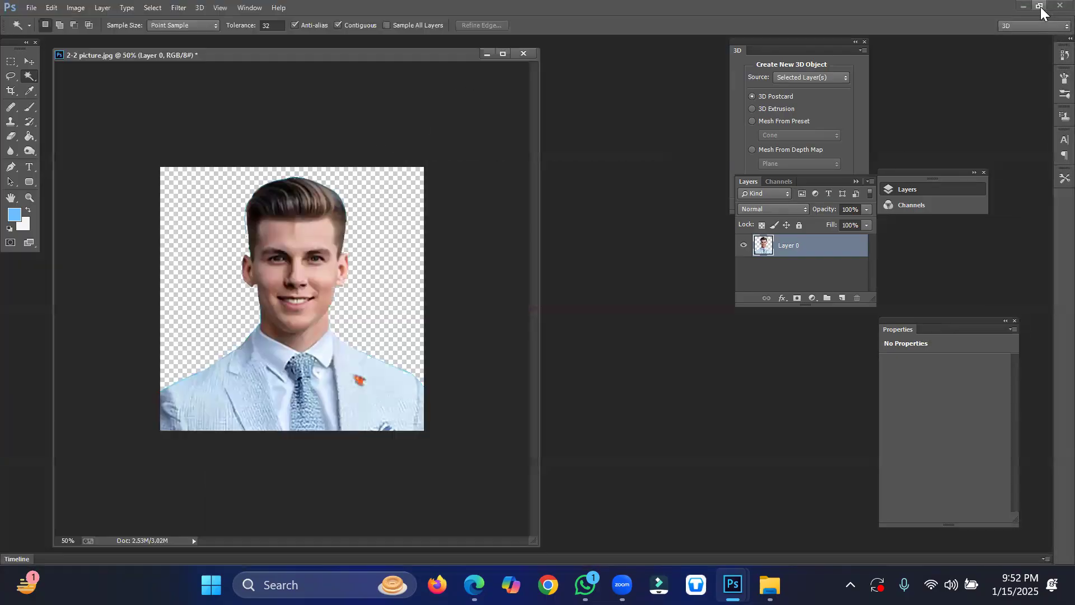
double_click(660, 225)
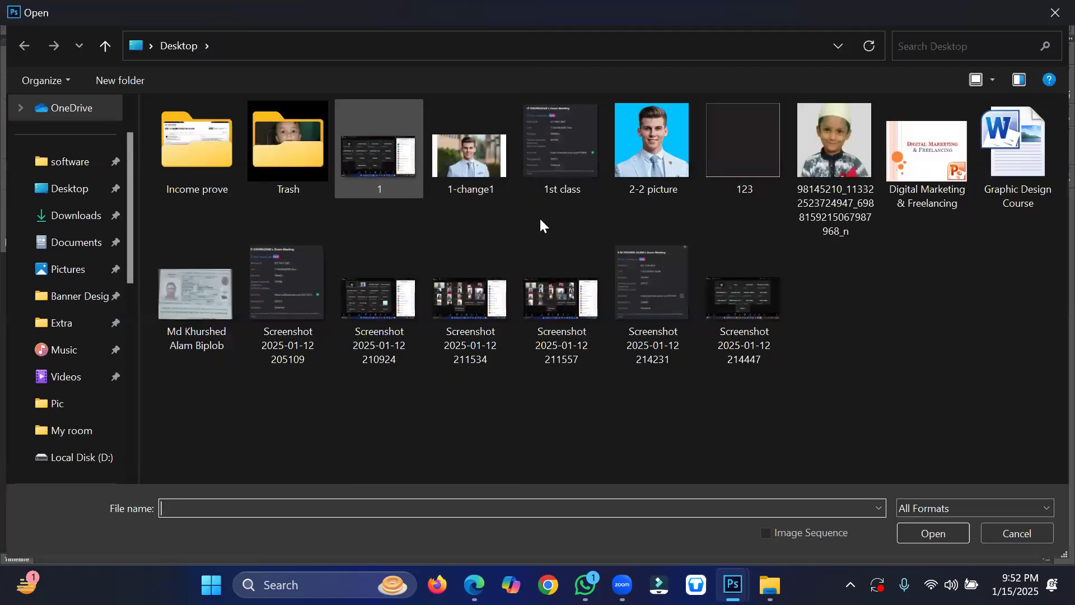
double_click(303, 165)
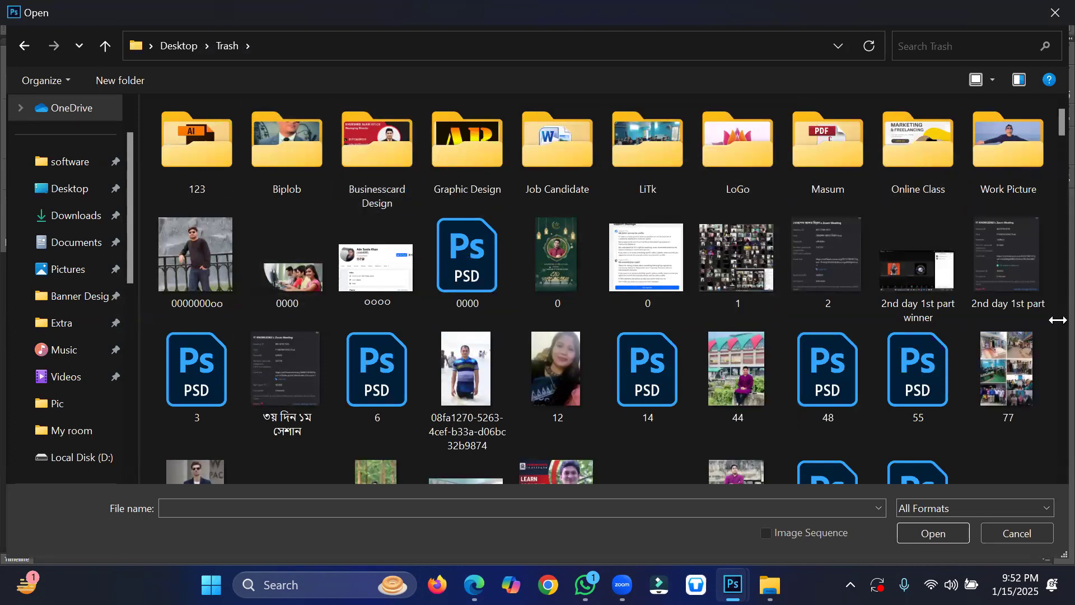
scroll(1051, 302, down, 5)
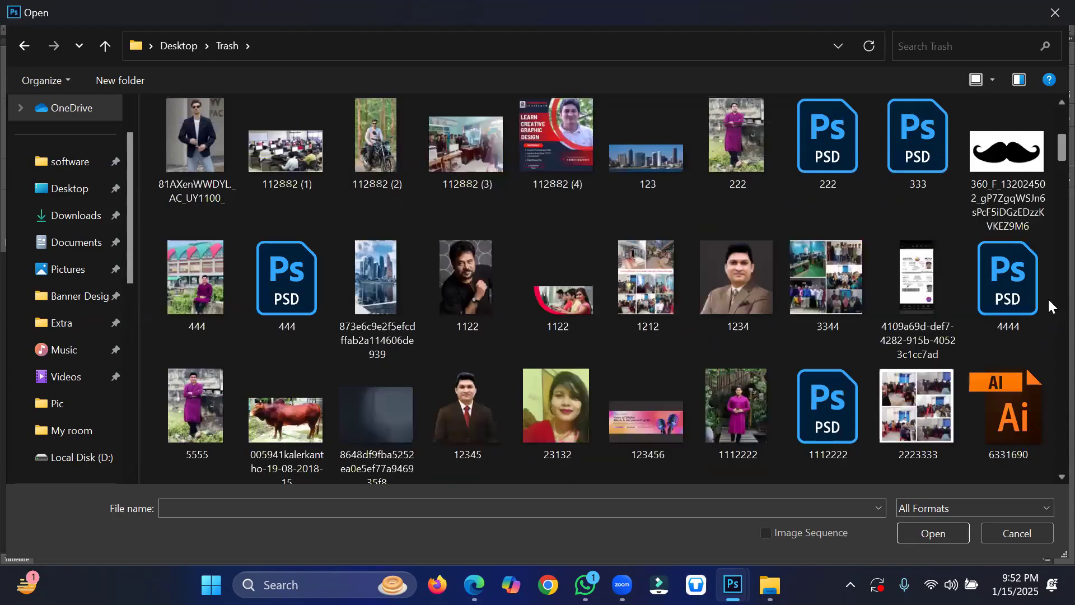
scroll(1049, 306, down, 4)
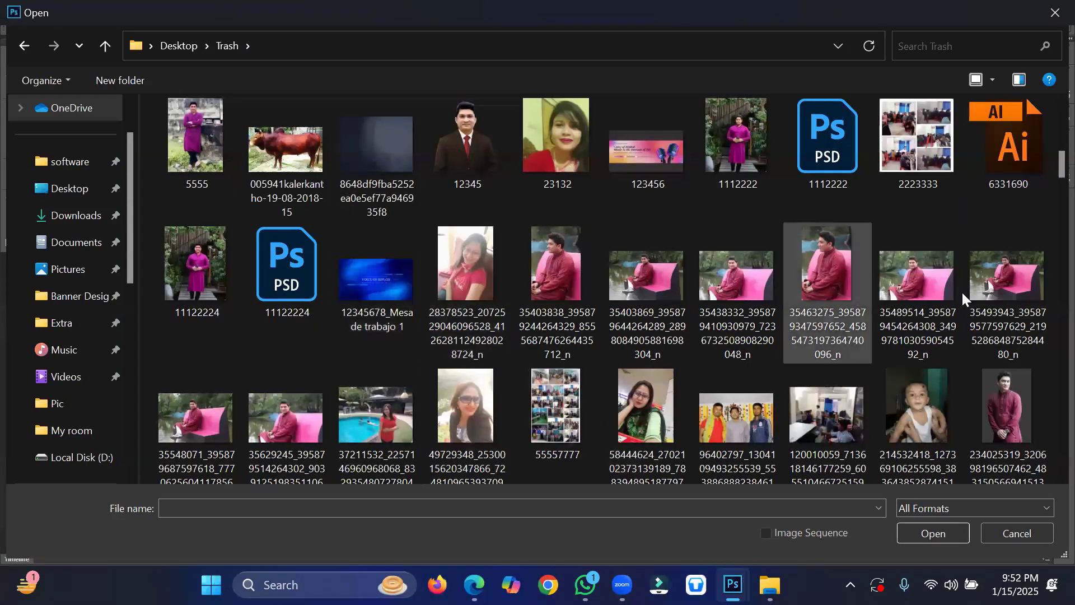
scroll(1051, 381, down, 10)
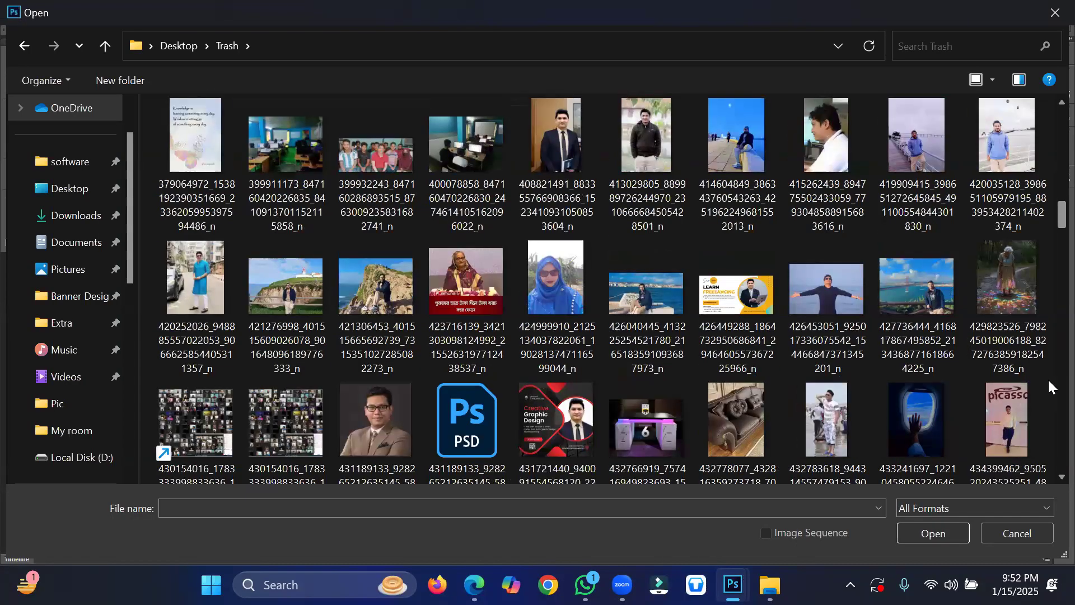
scroll(1049, 379, down, 6)
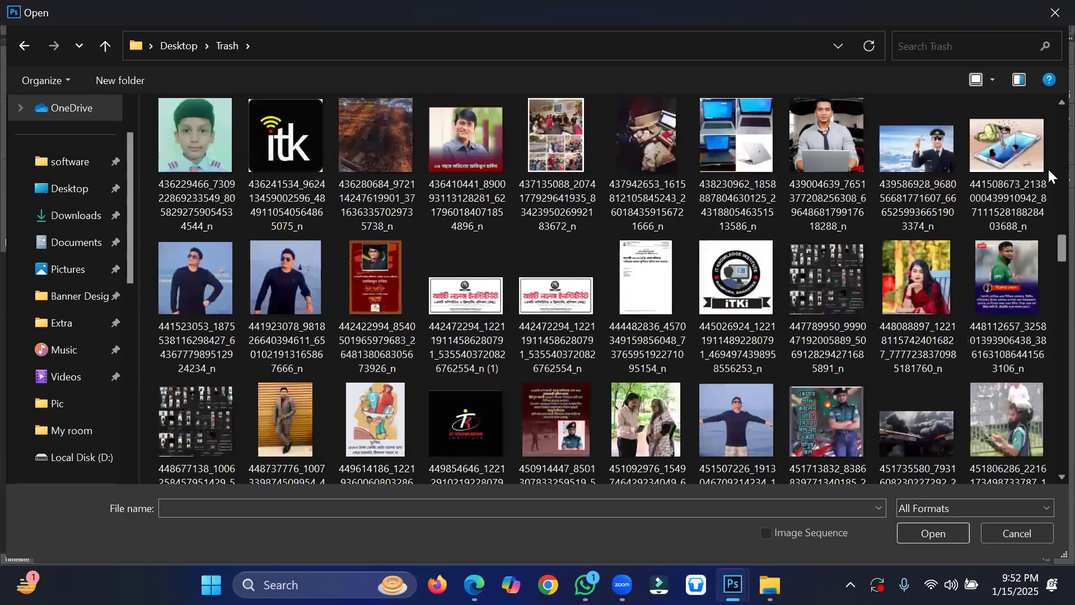
scroll(1050, 172, up, 3)
scroll(1049, 168, up, 1)
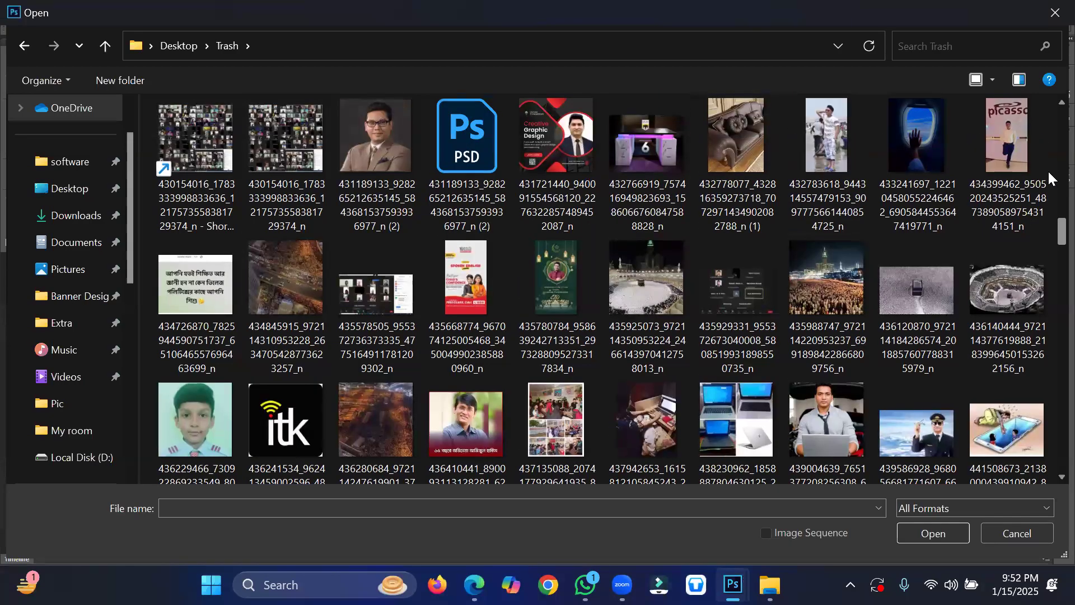
scroll(1047, 150, up, 3)
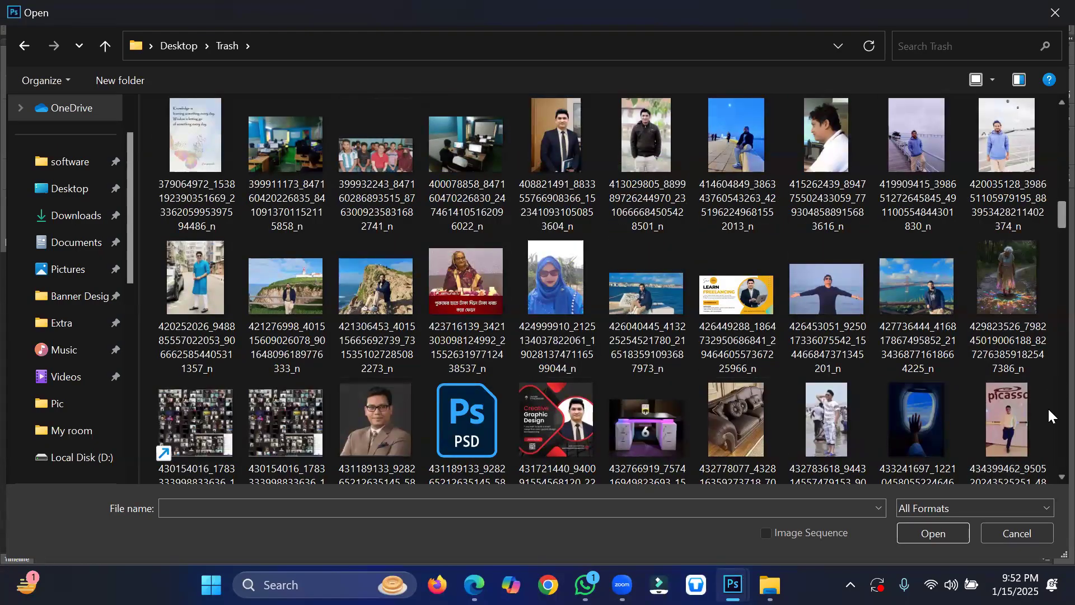
scroll(1047, 411, down, 5)
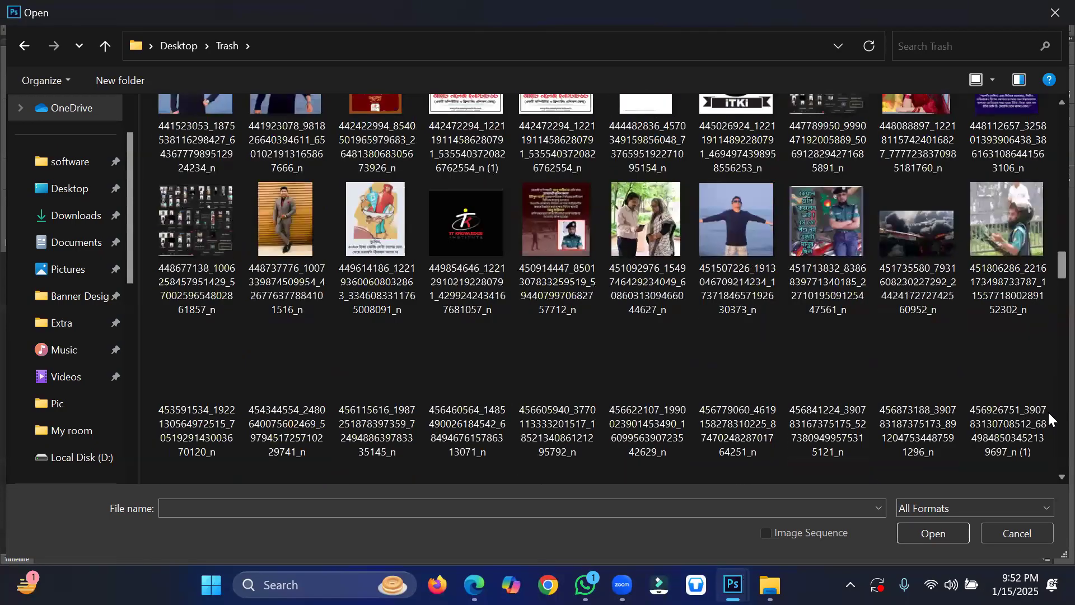
scroll(1047, 411, down, 3)
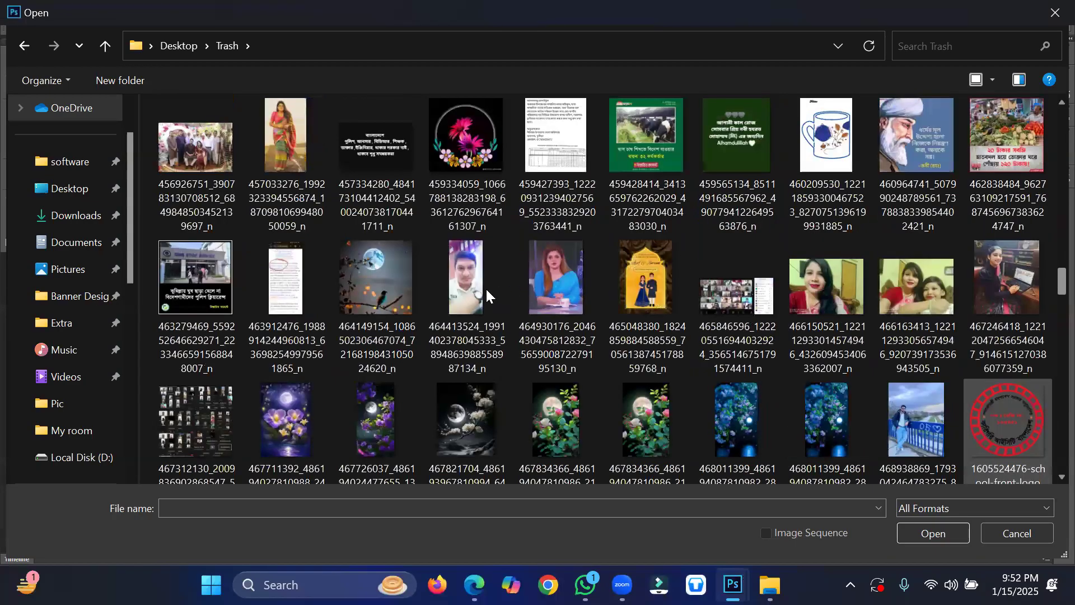
double_click(451, 405)
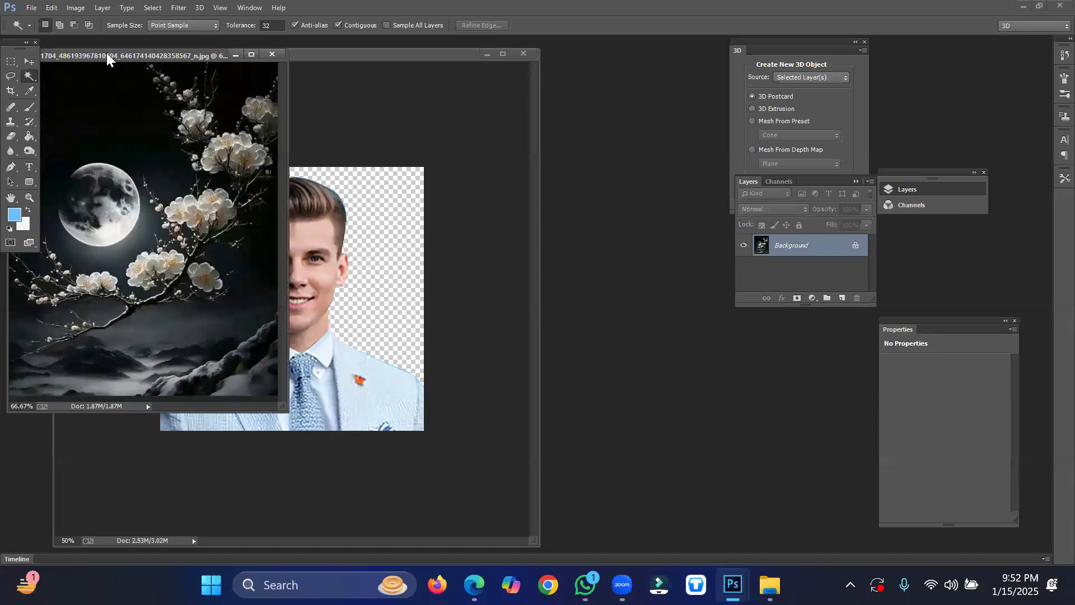
Step: Place the moon image's window beside the portrait and copy the portrait cutout into it with the Move tool
drag(107, 58, 580, 129)
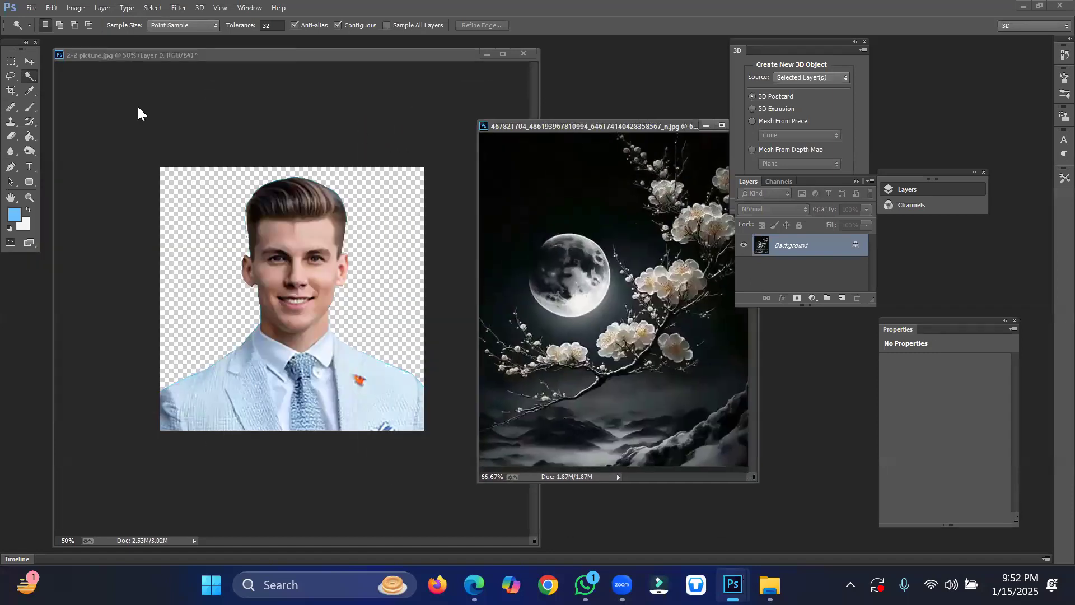
click(26, 63)
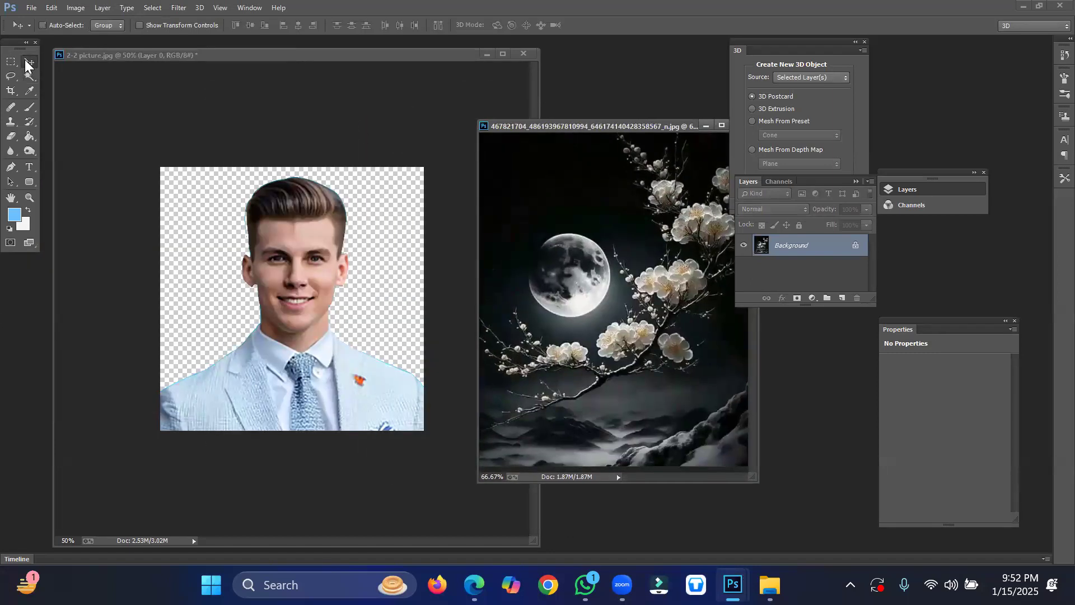
click(291, 302)
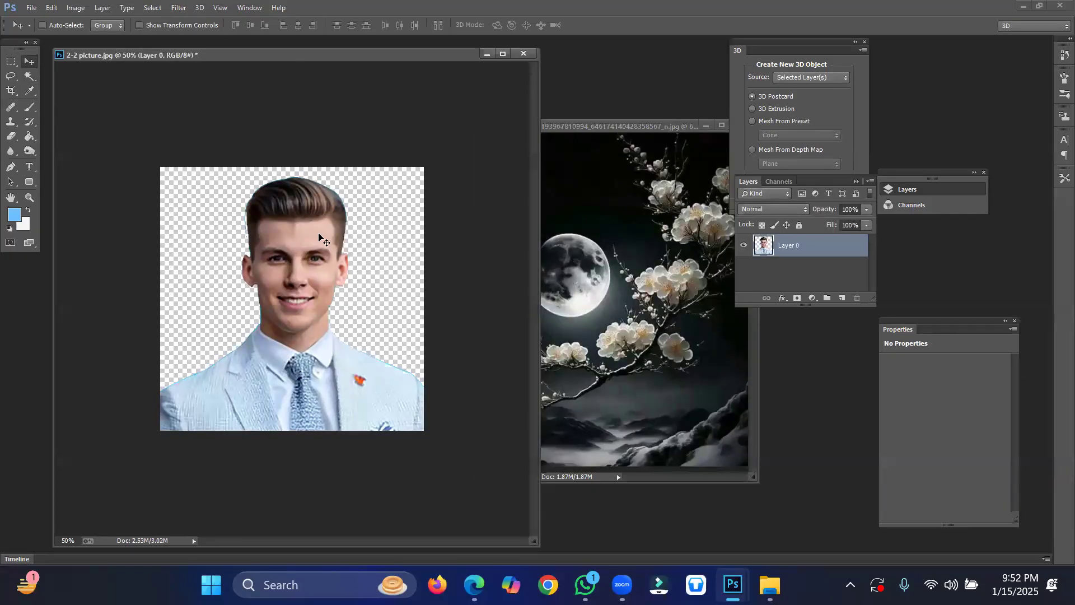
drag(318, 237, 642, 283)
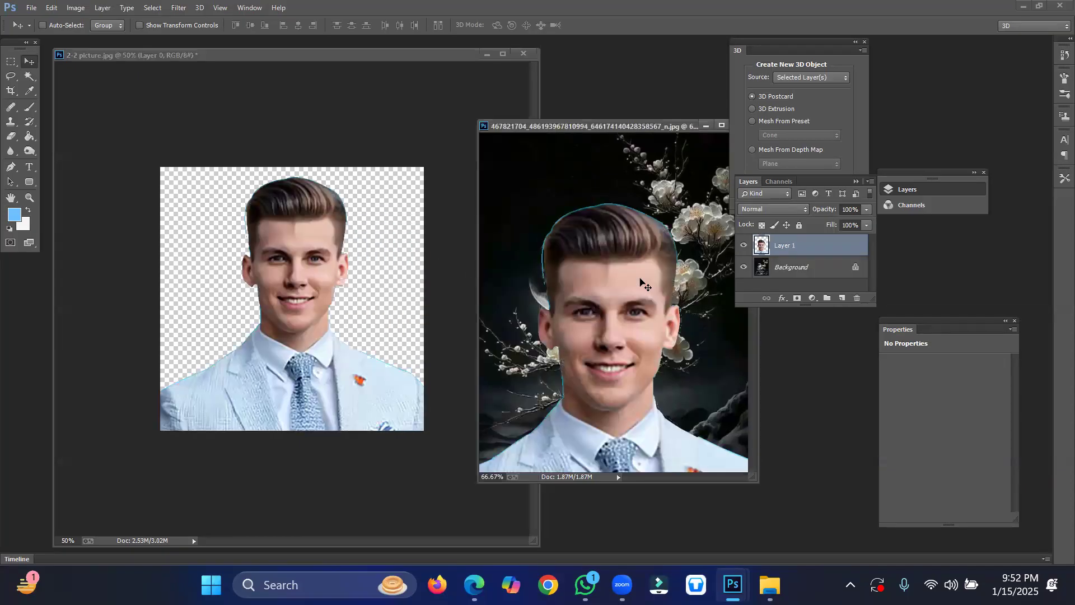
Step: Maximize the moon image's window, scale the portrait down to about the canvas width and seat it on the bottom edge
double_click(639, 126)
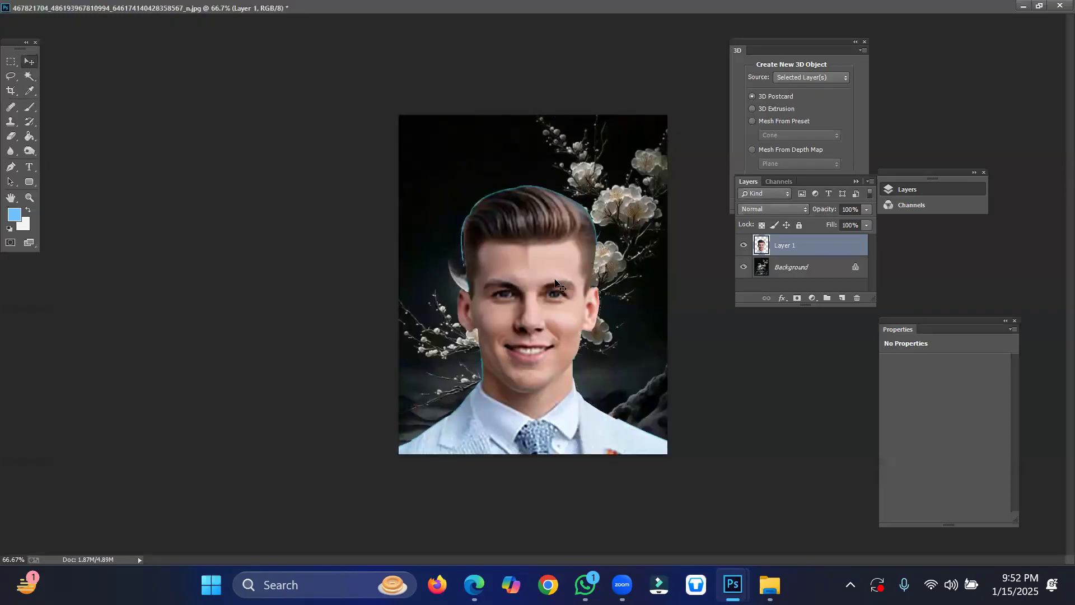
key(ctrl+t)
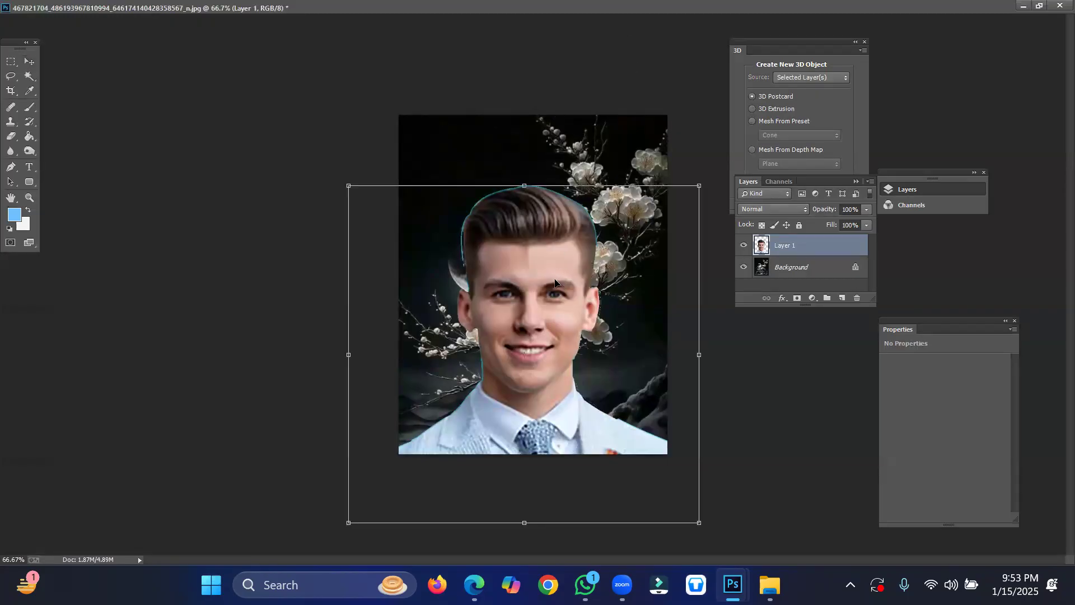
drag(514, 276, 532, 213)
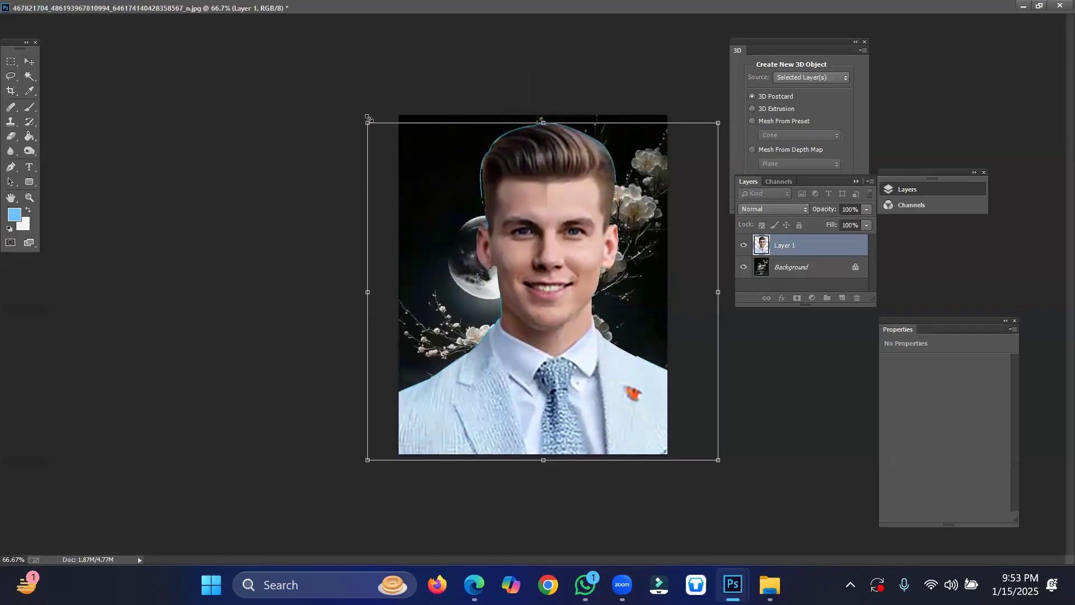
drag(368, 118, 408, 150)
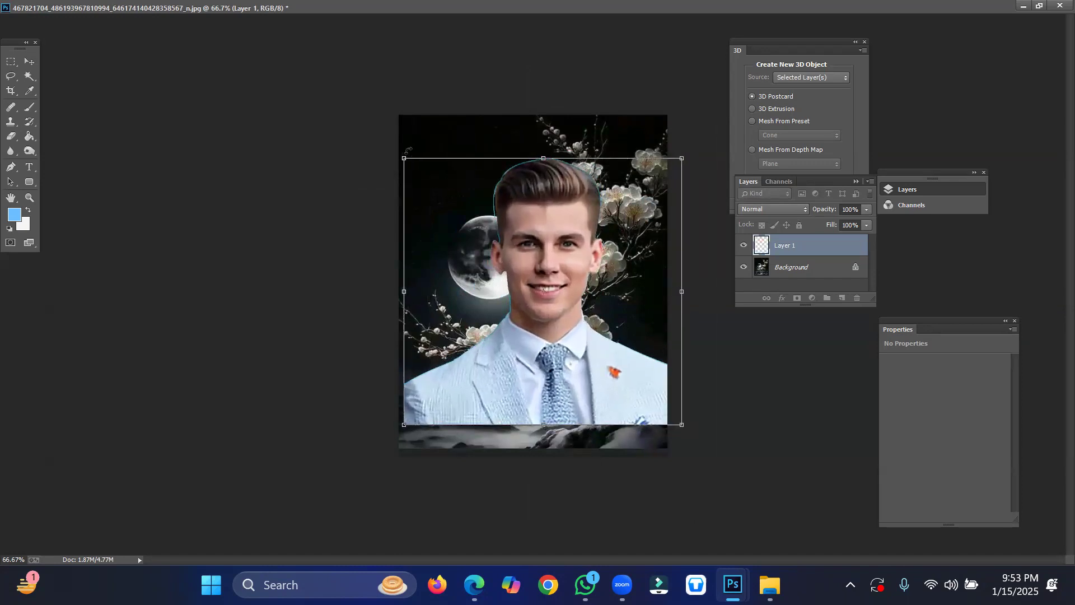
drag(528, 291, 520, 321)
key(Return)
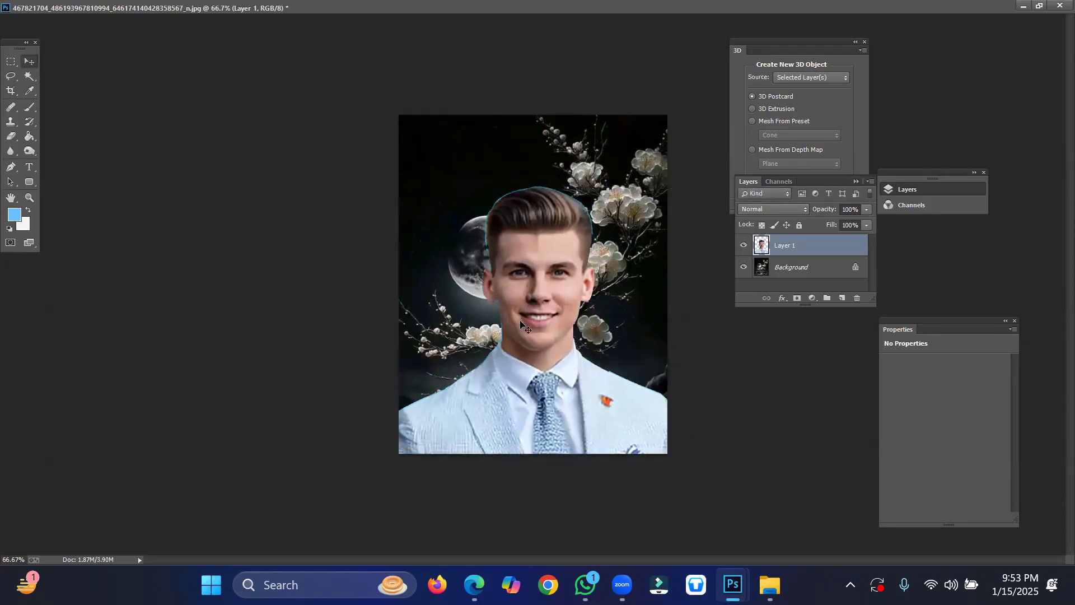
click(29, 75)
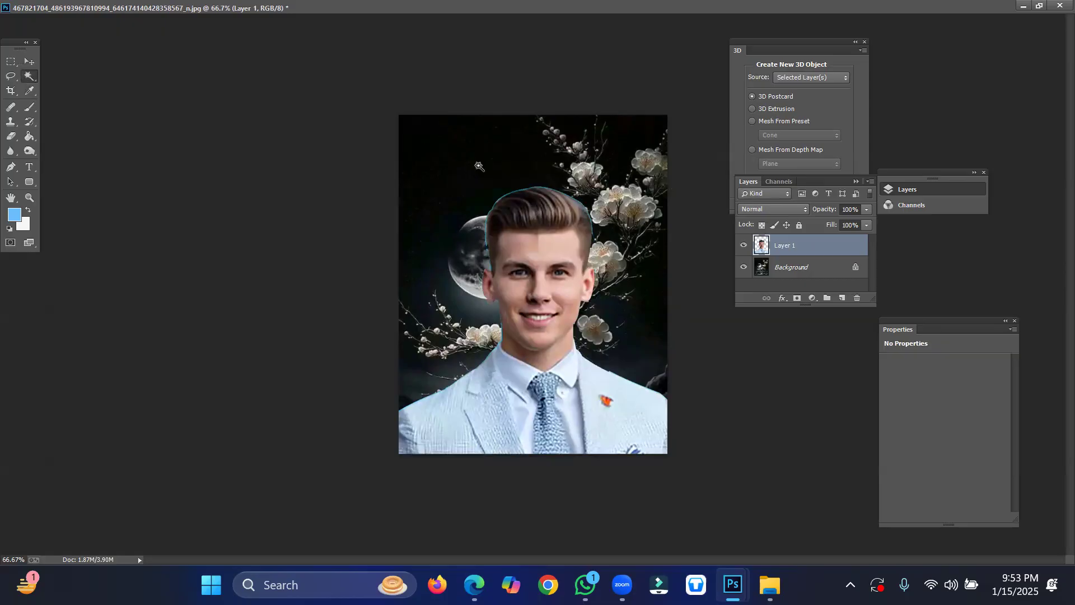
click(517, 192)
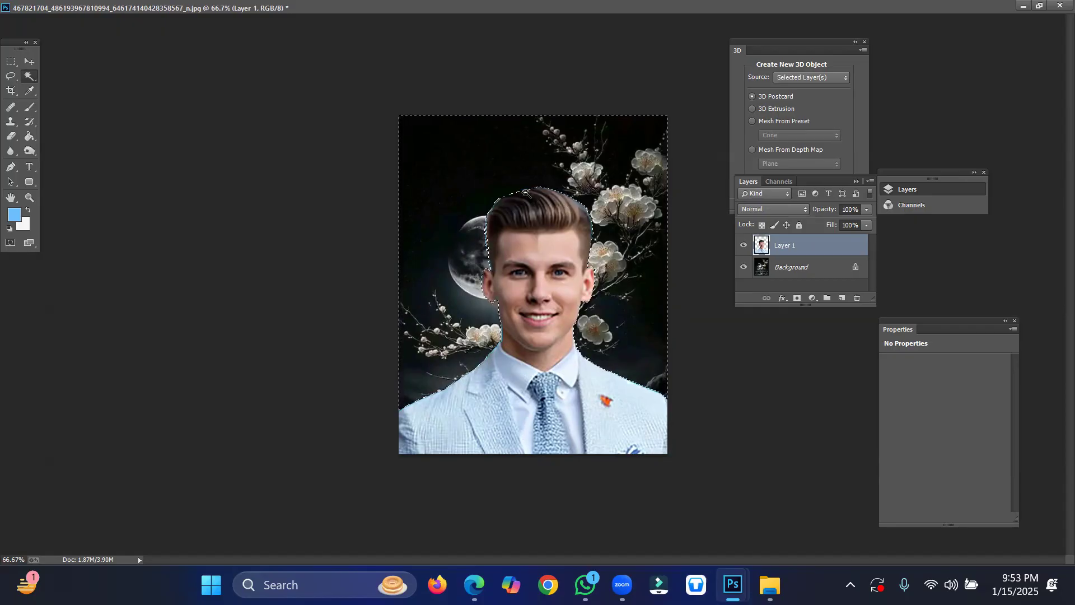
key(ctrl+d)
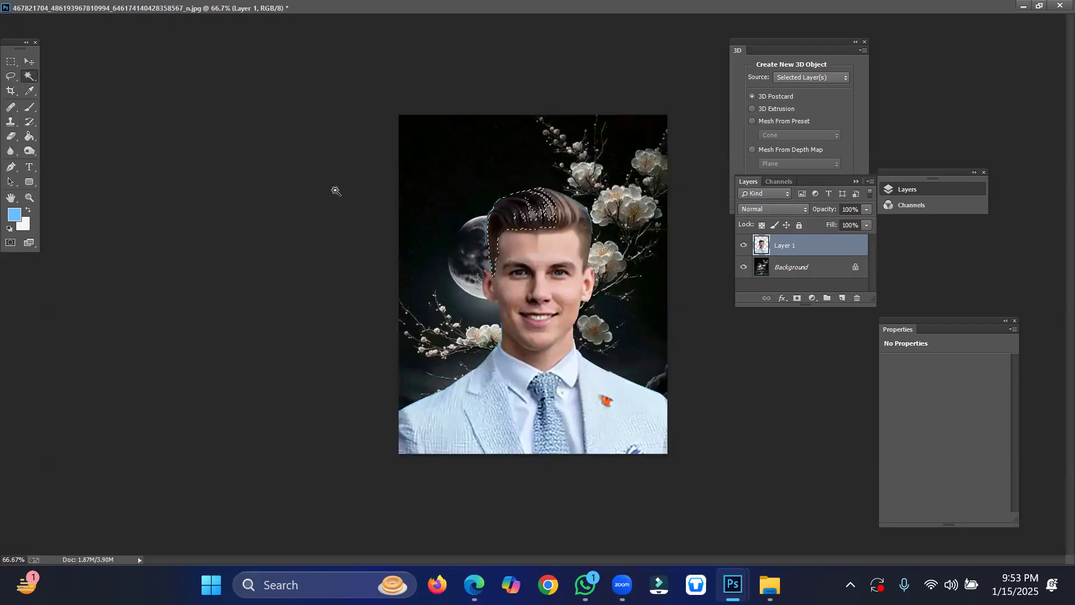
Step: Draw a closed Pen path around the blue fringe along the hair's edge on the moon side of the head
click(11, 167)
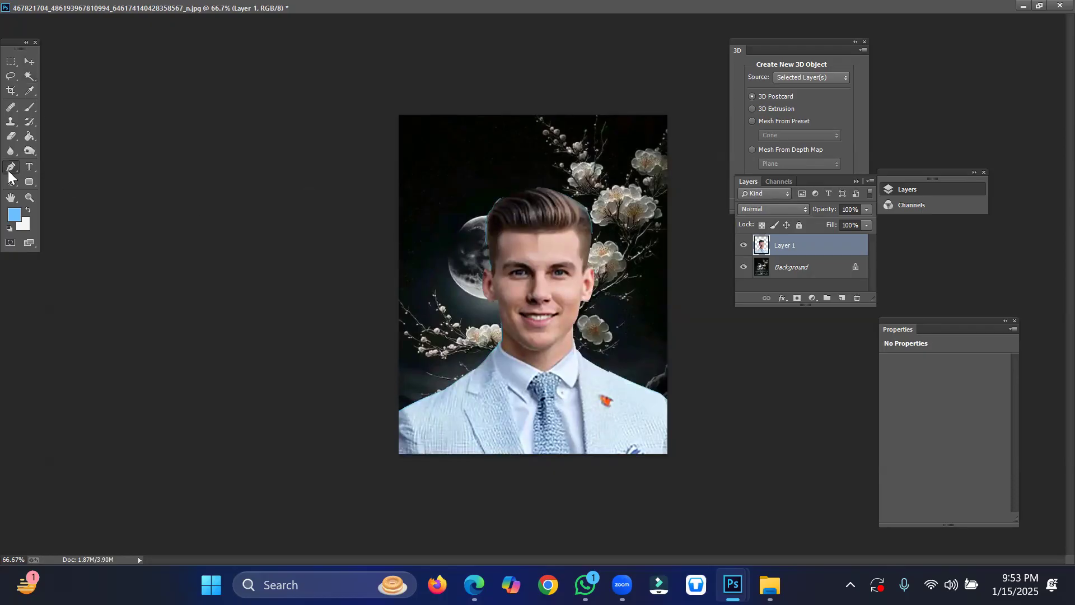
click(490, 254)
drag(506, 197, 543, 185)
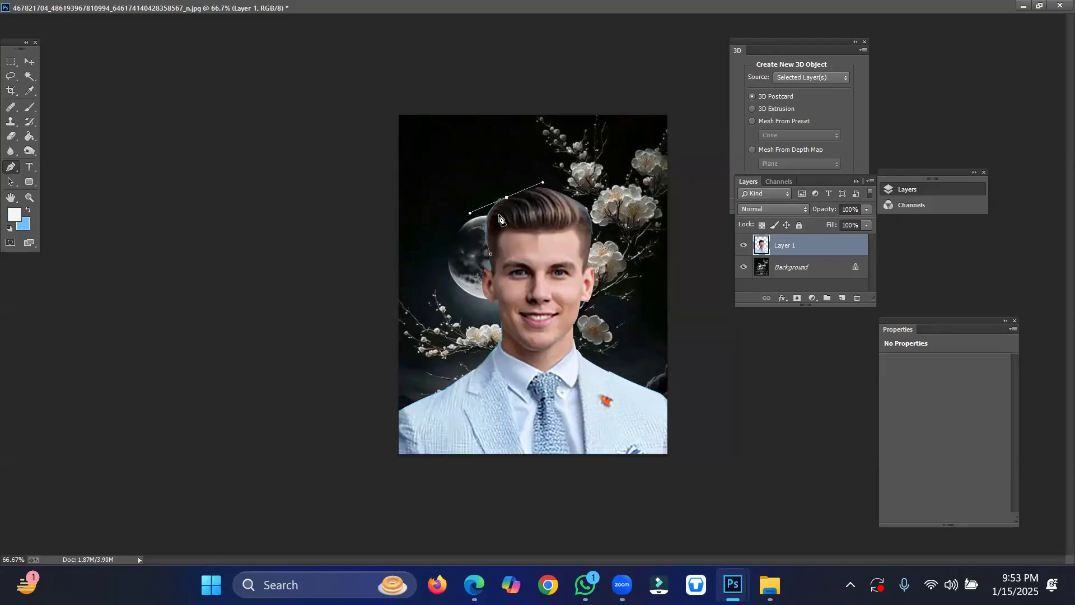
drag(506, 198, 477, 176)
click(445, 262)
click(491, 255)
Step: Convert the path beside the moon into a selection with 0 px feather, clear the fringe inside it and deselect
right_click(481, 220)
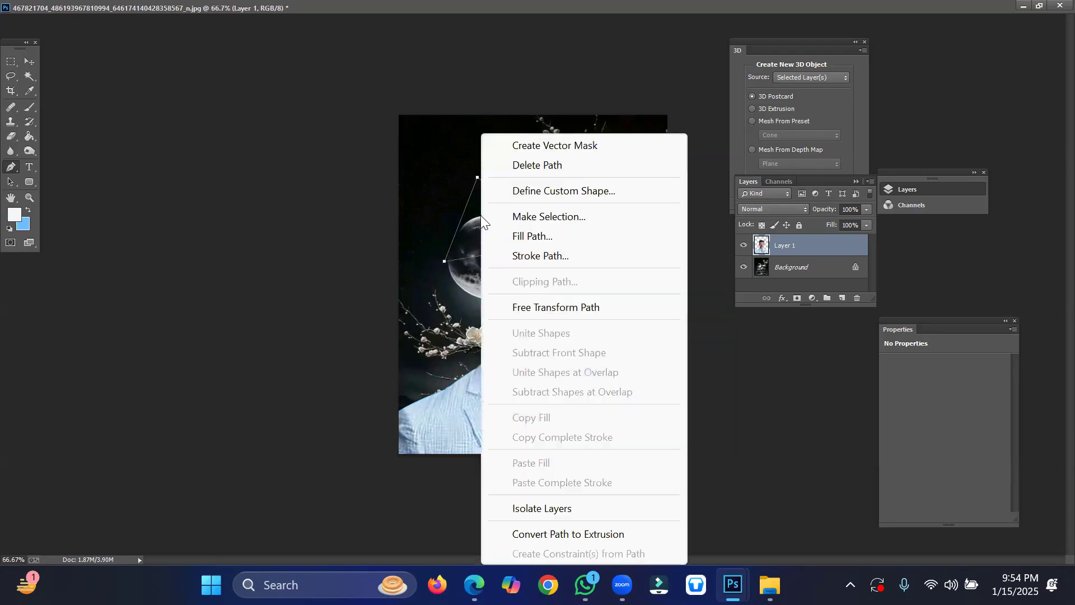
click(557, 222)
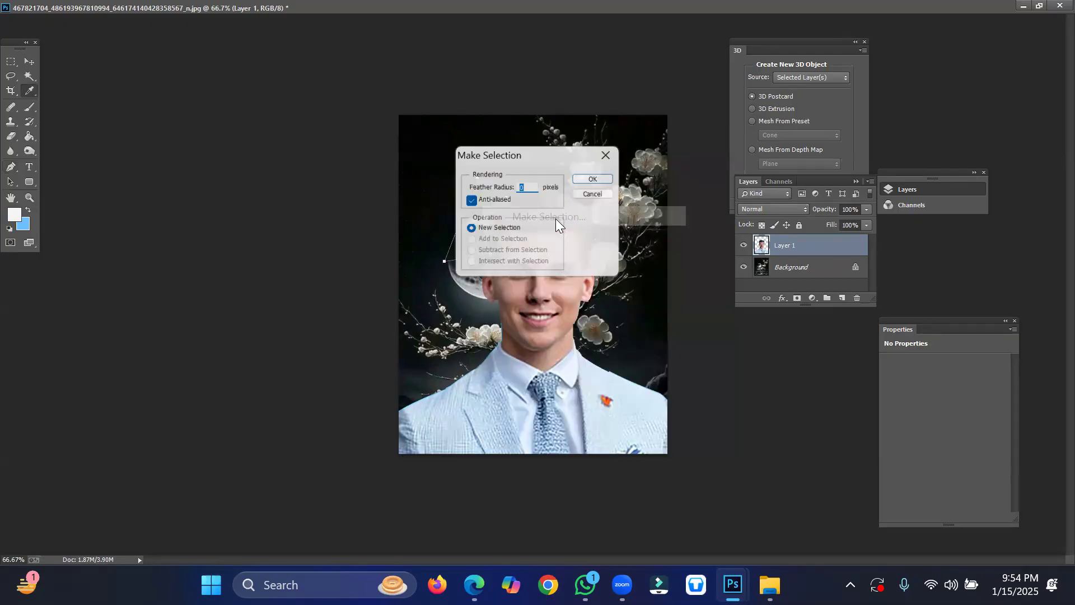
click(597, 178)
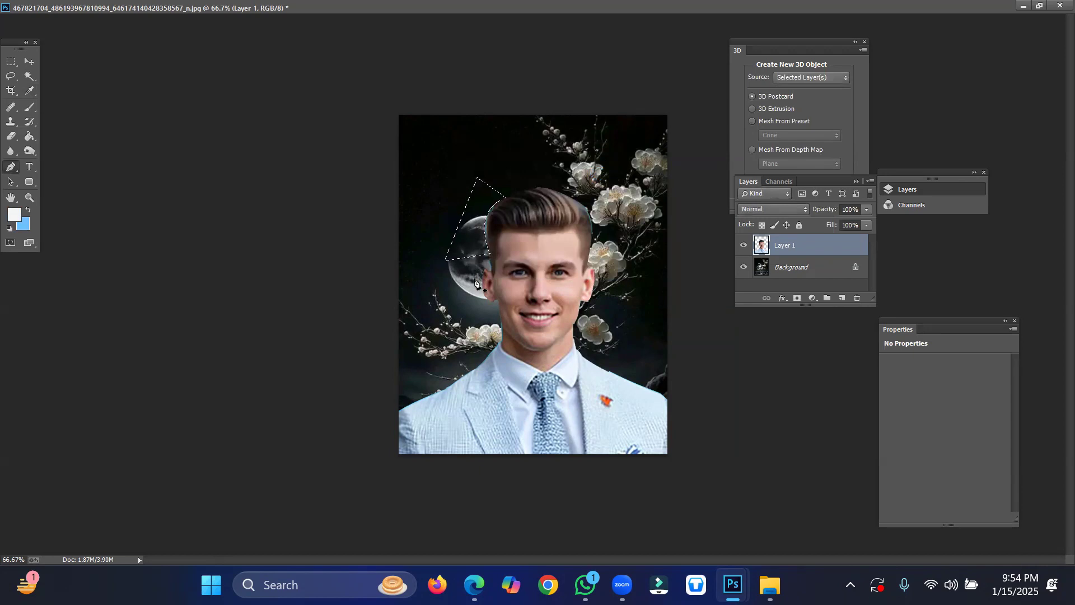
click(11, 61)
click(223, 147)
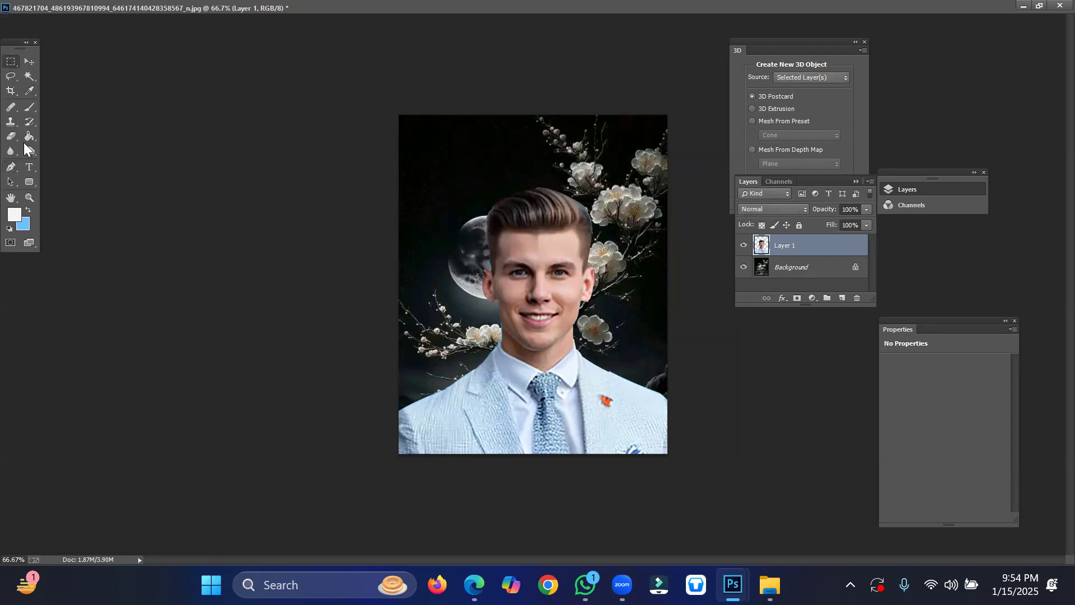
Step: Draw a closed Pen path around the fringe along the hair's edge on the blossom side, from the crown down towards the ear
click(10, 168)
click(568, 197)
click(590, 247)
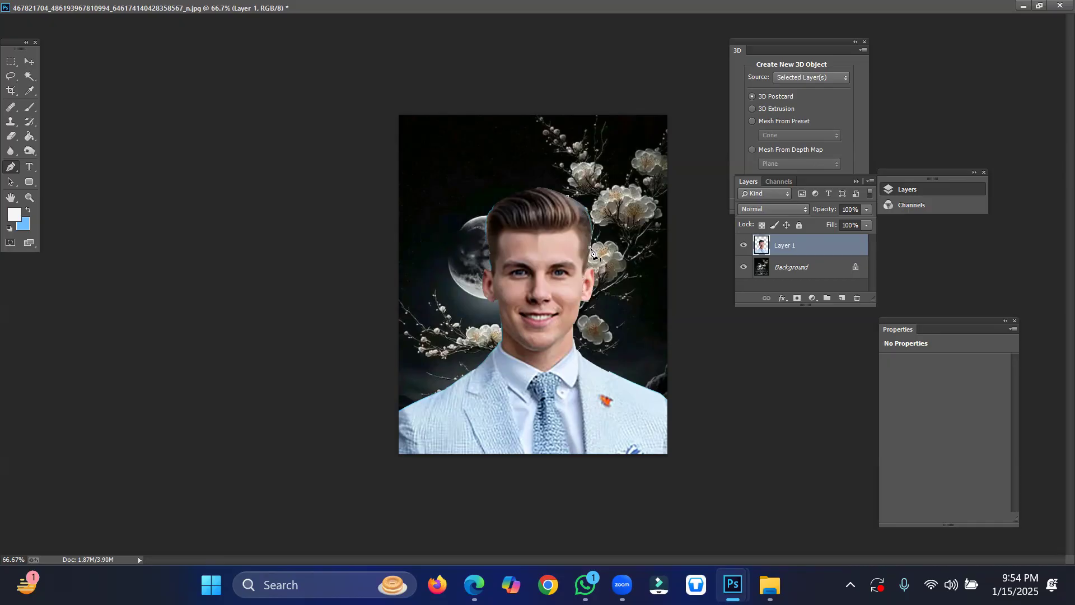
click(634, 251)
click(605, 130)
click(567, 197)
Step: Convert the path on the blossom side into a selection, clear the fringe inside it and deselect
right_click(600, 194)
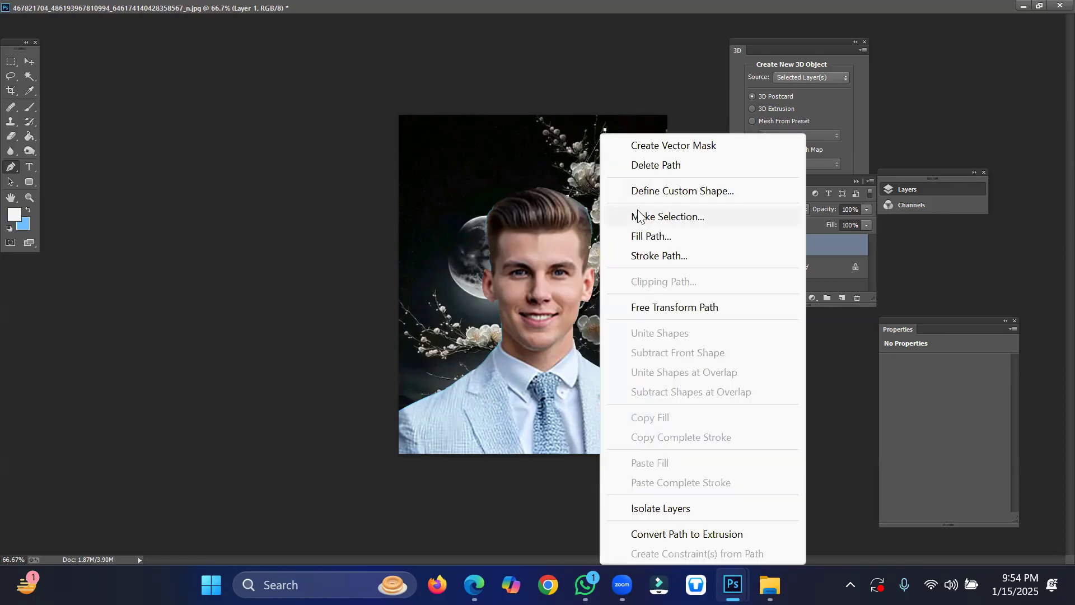
click(637, 216)
click(580, 179)
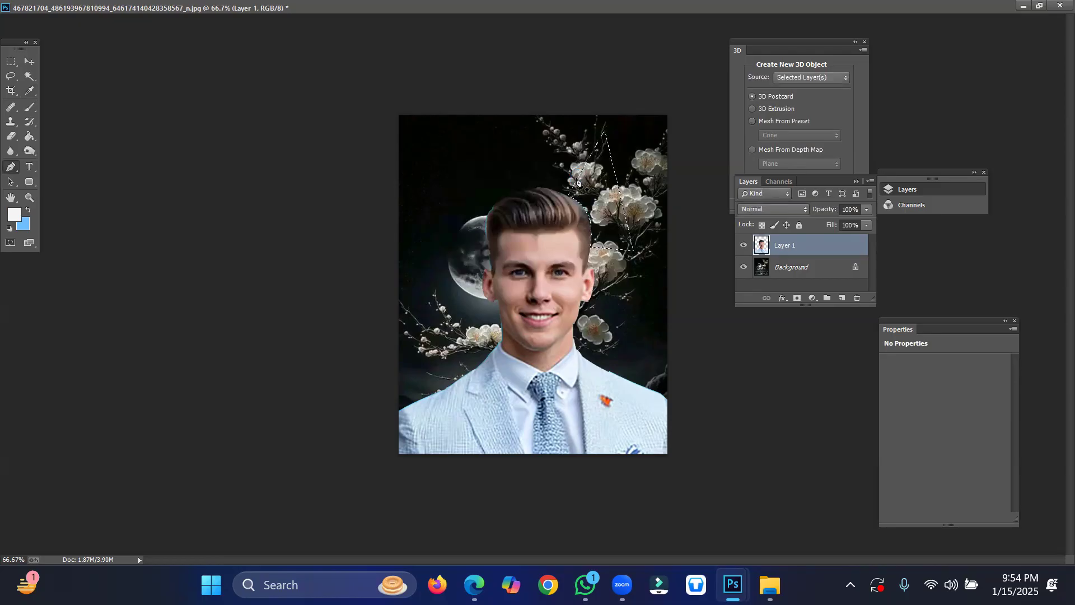
click(10, 61)
click(315, 157)
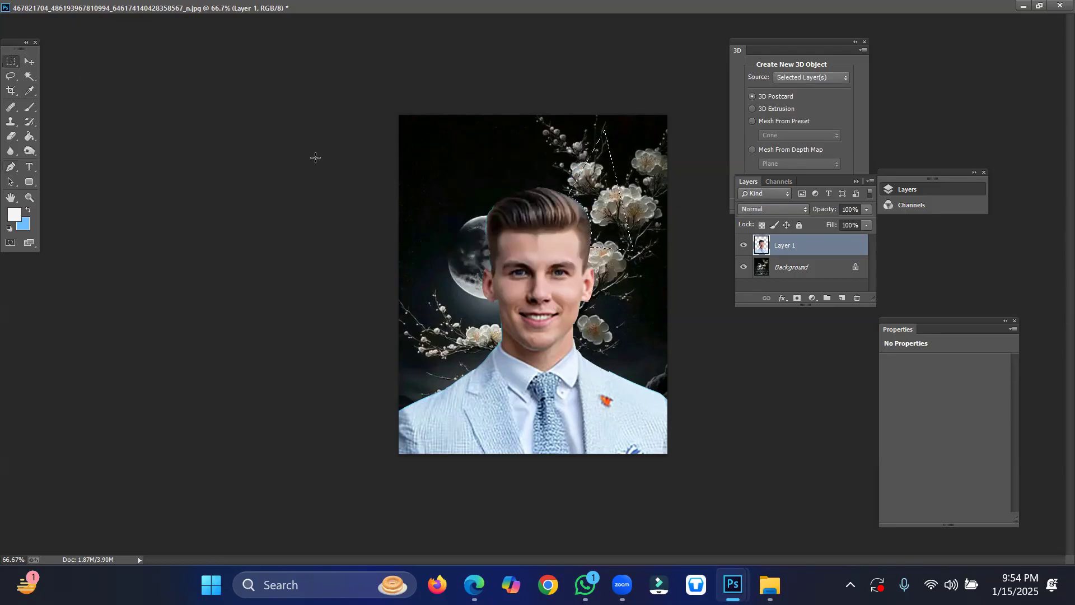
Step: Crop the composite to a square of about 651 px around the head and shoulders, trimming the excess above and below
click(12, 152)
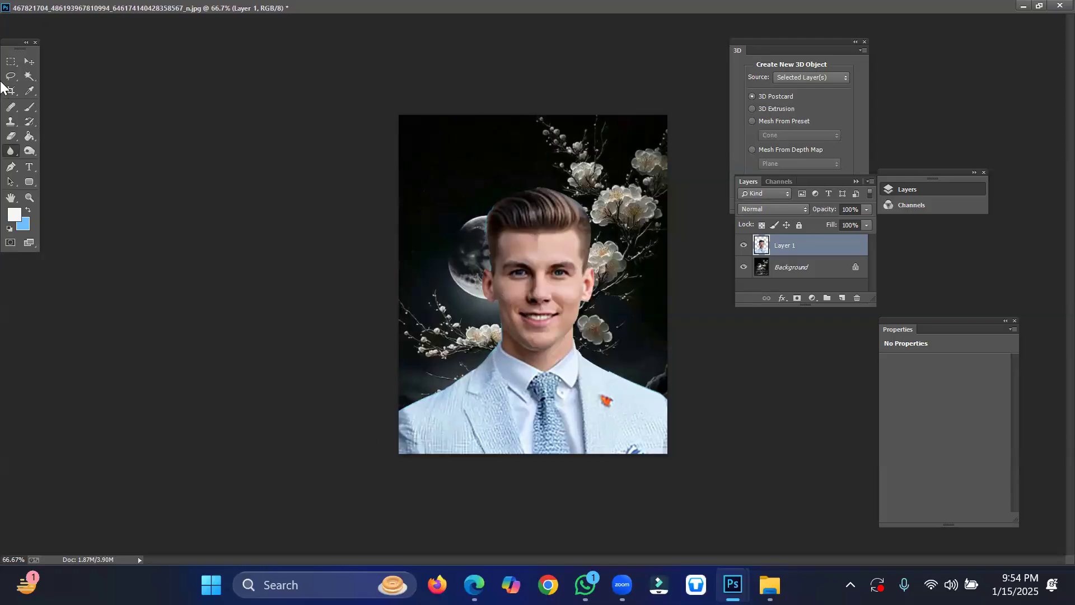
click(11, 91)
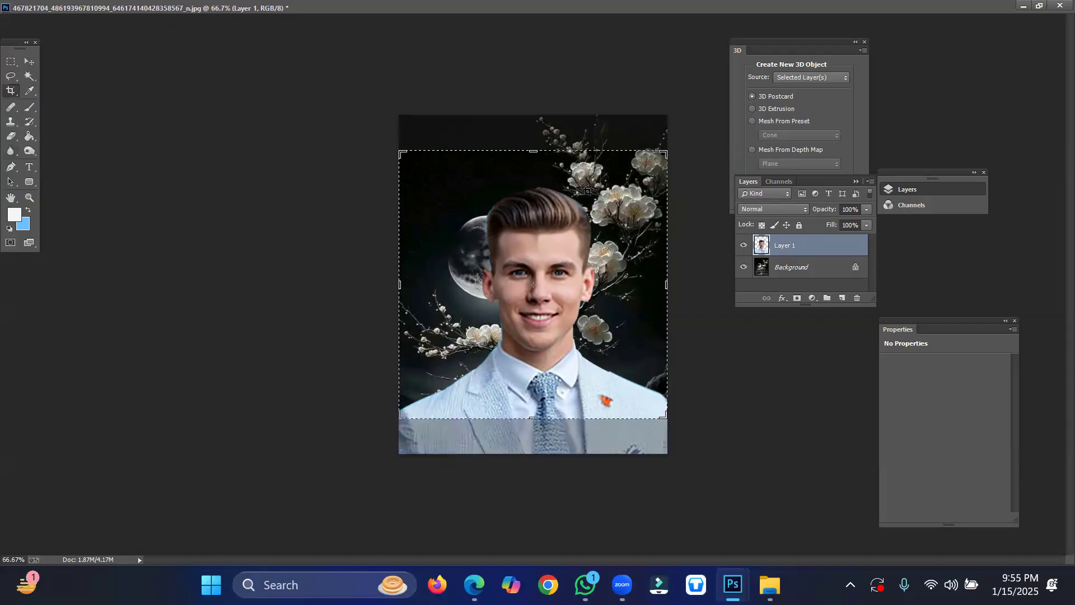
drag(527, 148, 531, 162)
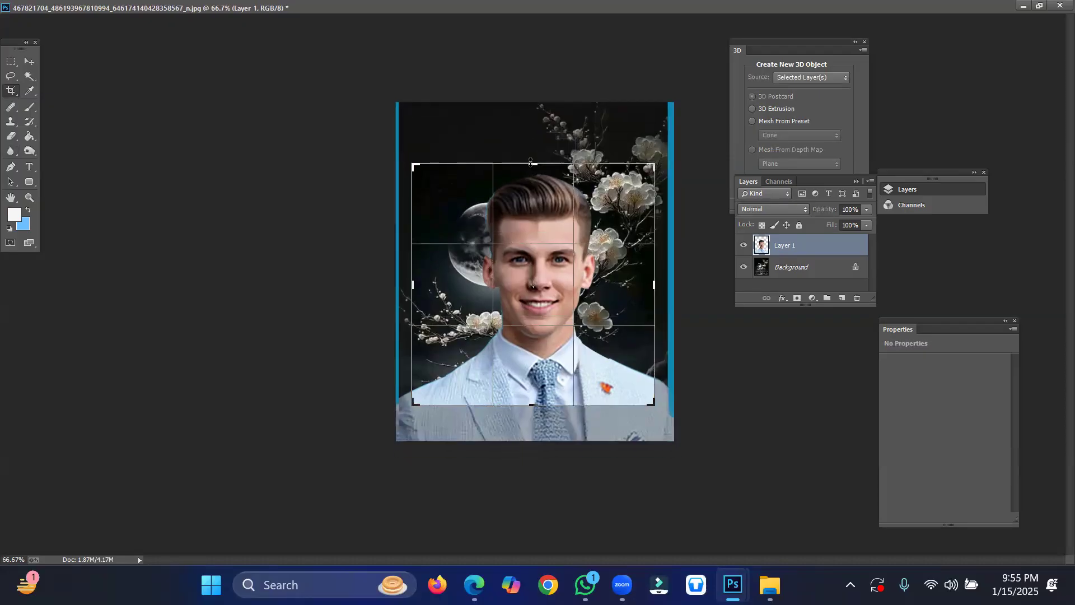
drag(540, 282, 531, 278)
key(Return)
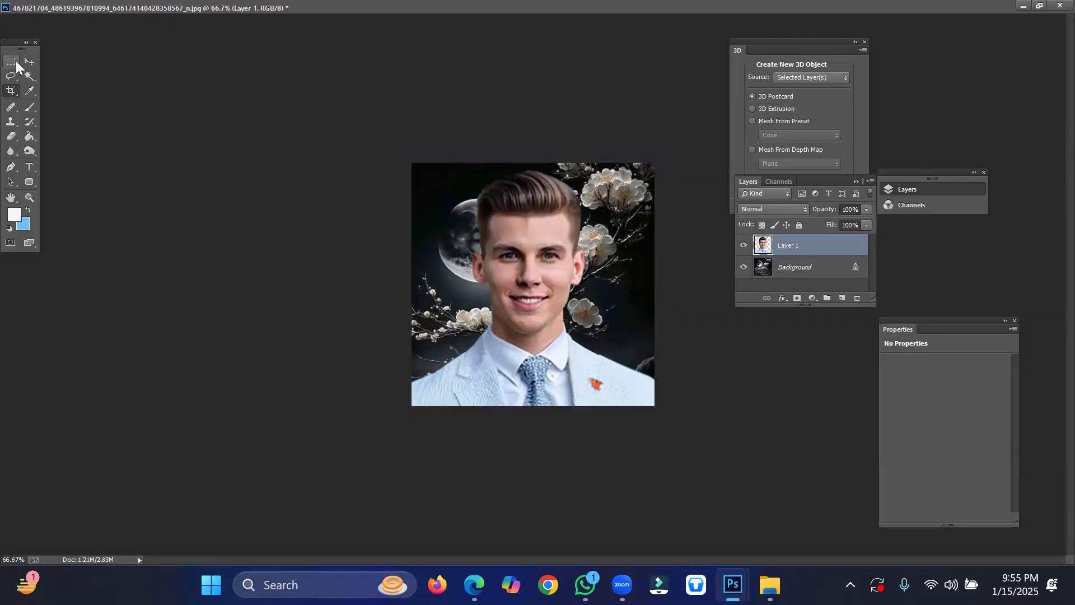
Step: Restore the composite's document window with the Move tool active and shift it up over the portrait cutout's window
click(31, 62)
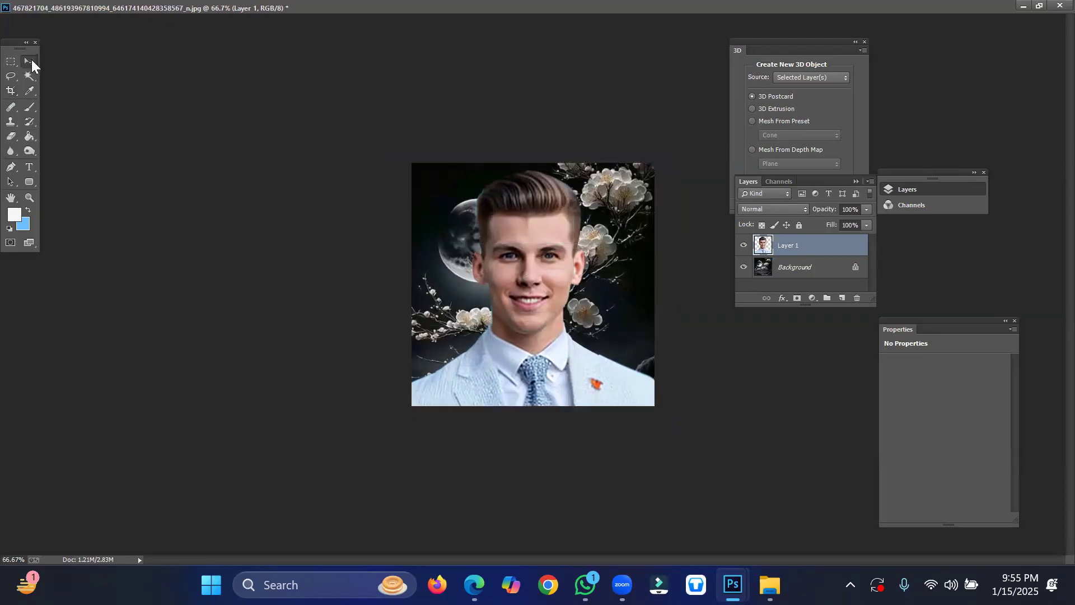
click(1040, 5)
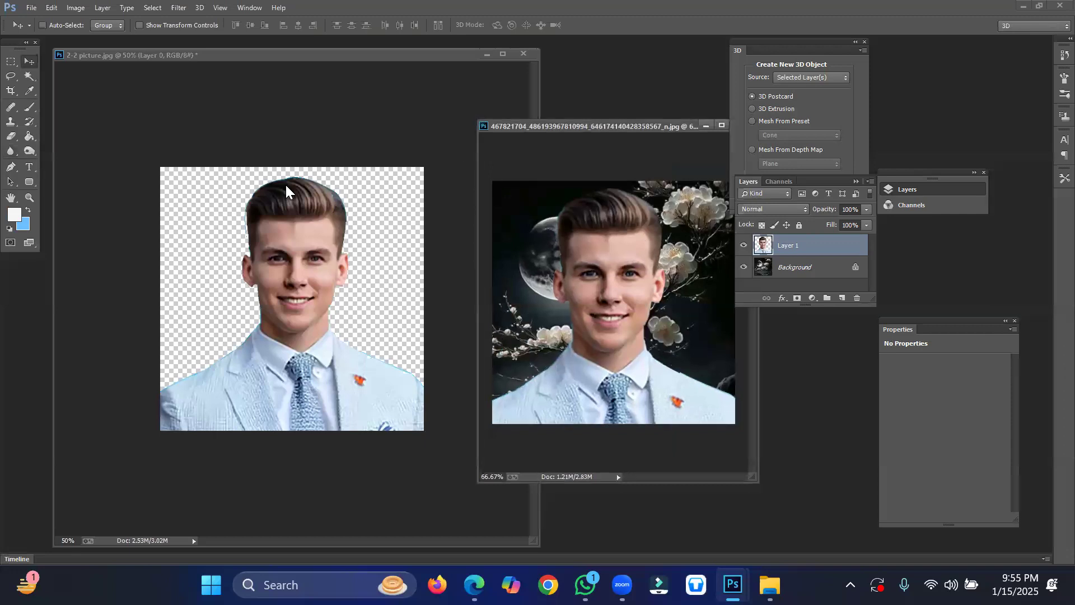
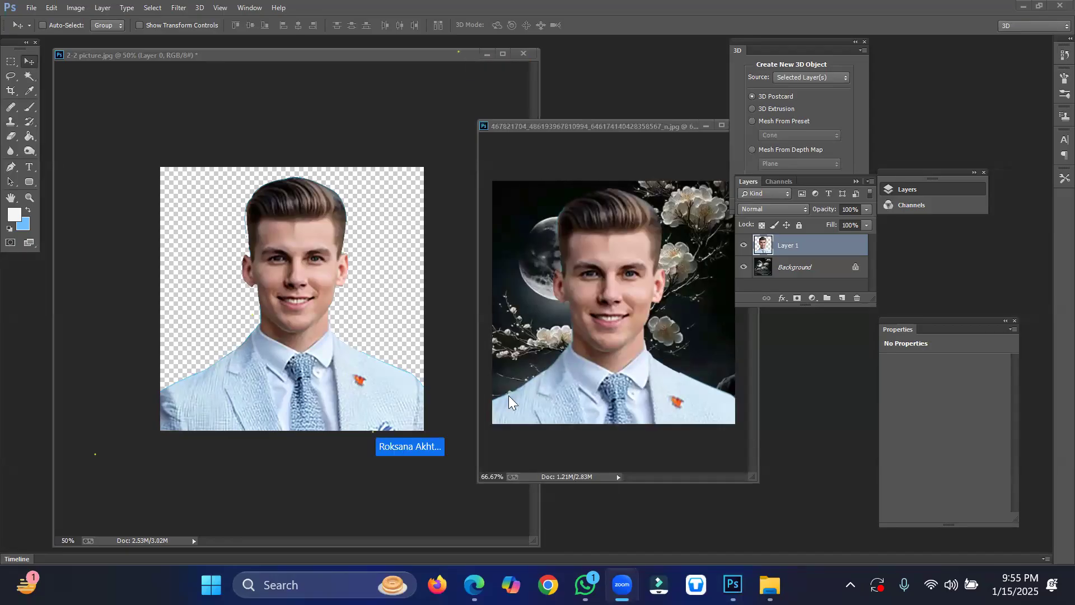
click(282, 108)
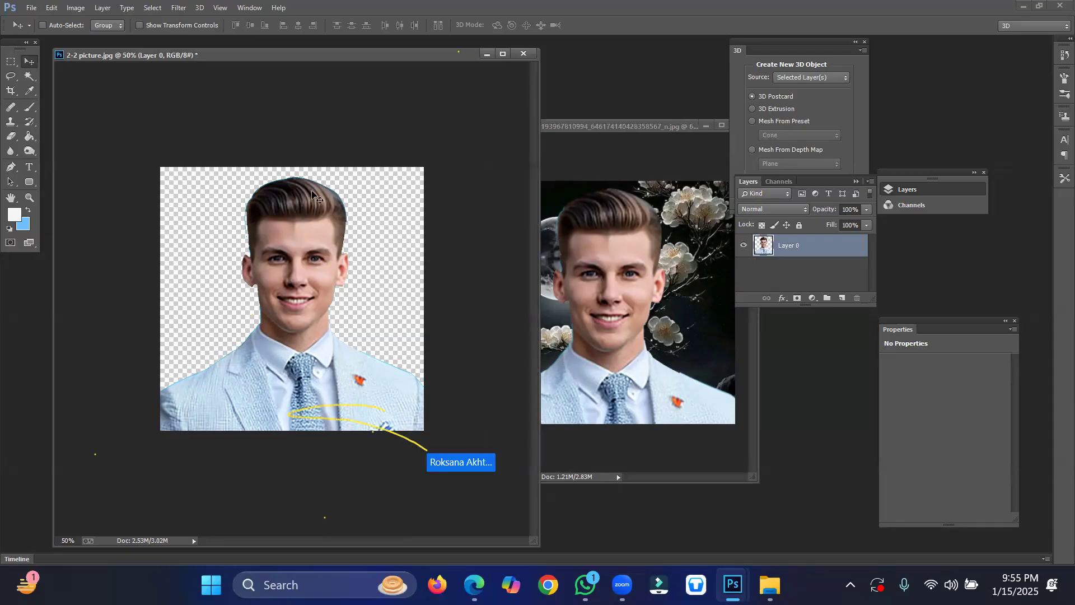
click(568, 164)
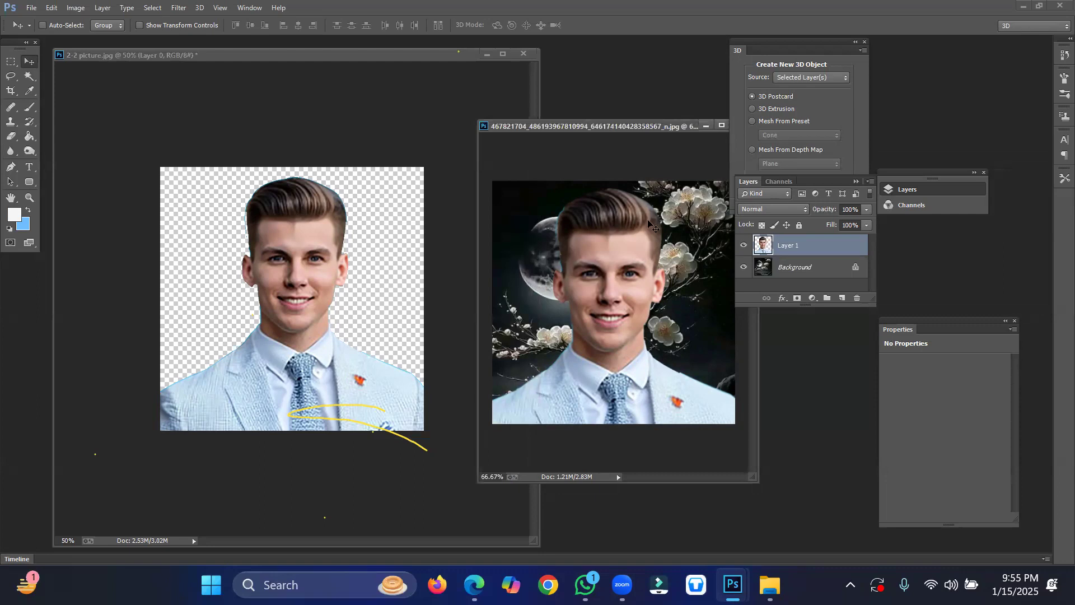
drag(596, 131, 535, 91)
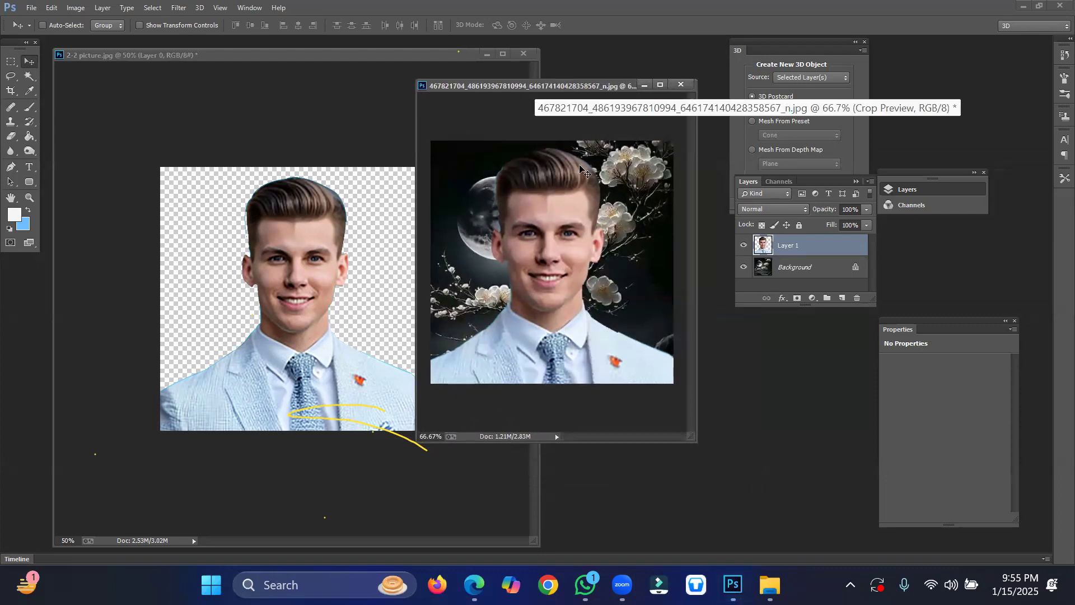
Step: Begin saving the composite under a new name, with the Desktop as the folder and JPEG as the format
click(31, 7)
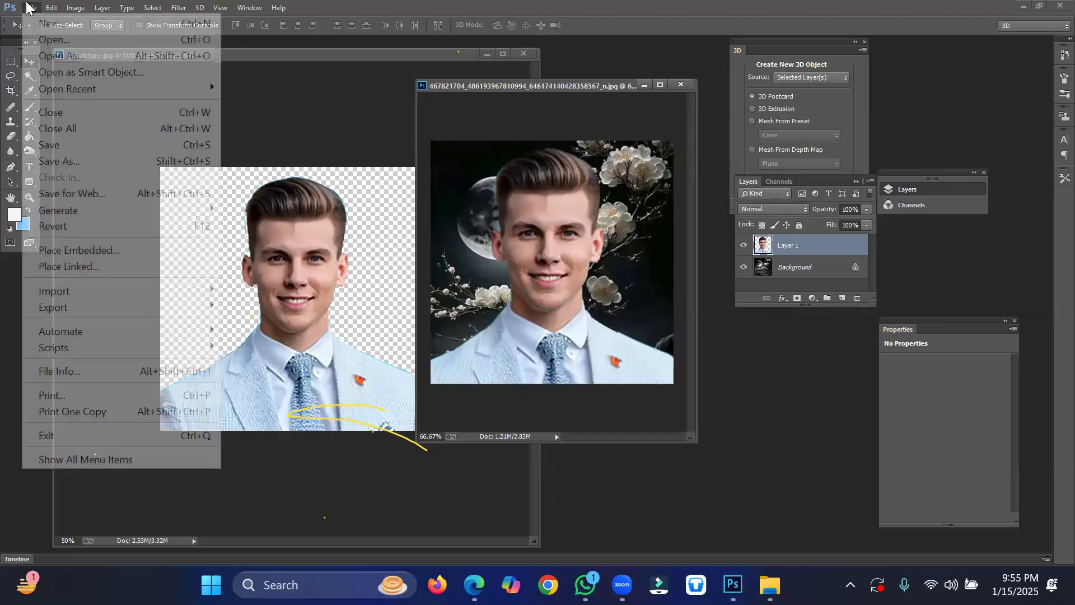
click(59, 161)
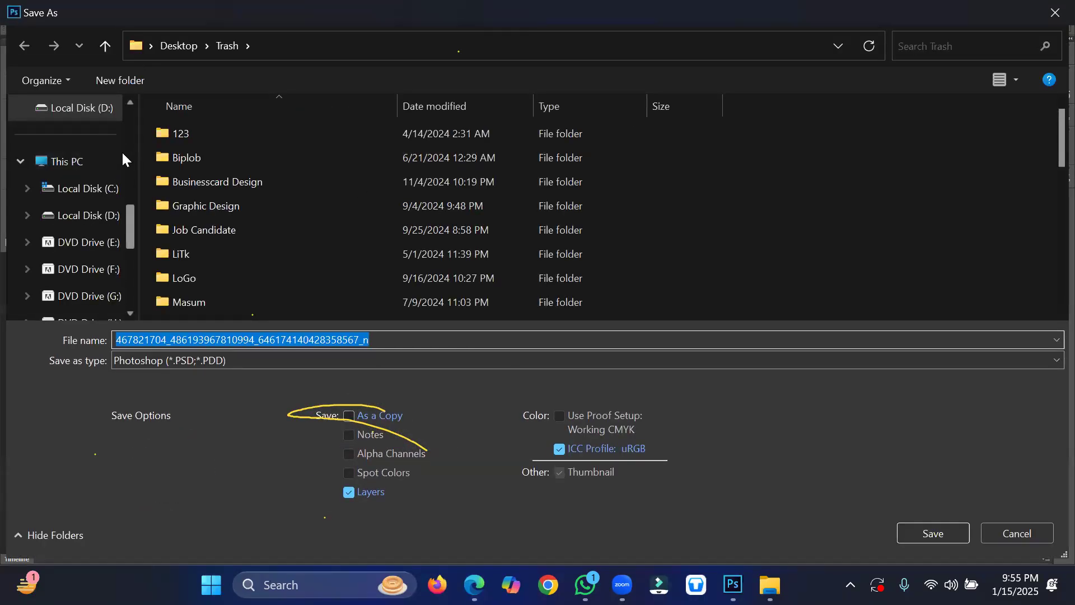
scroll(125, 123, up, 5)
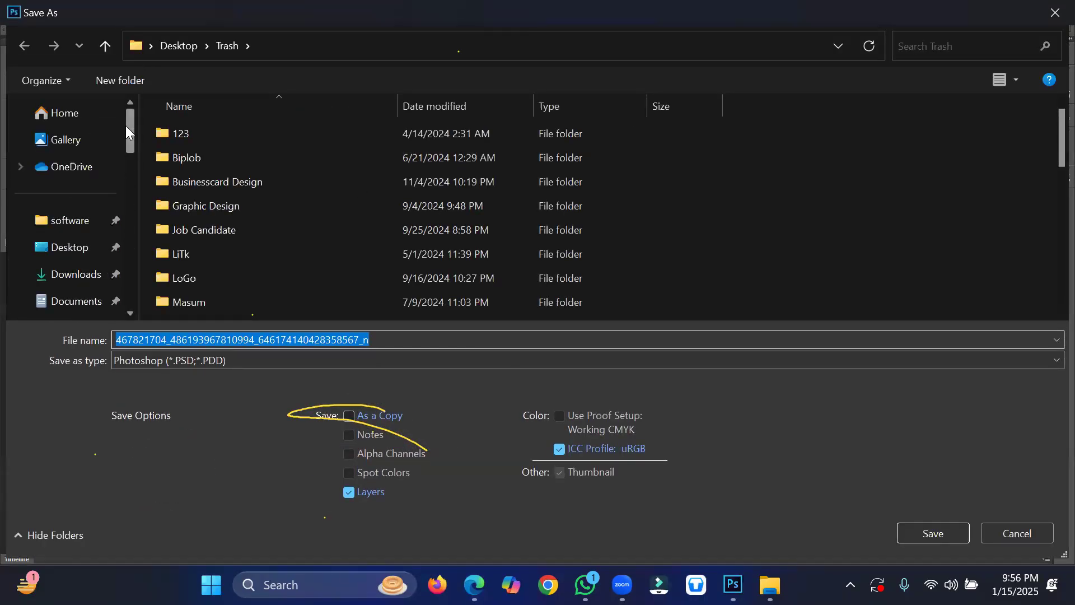
click(75, 251)
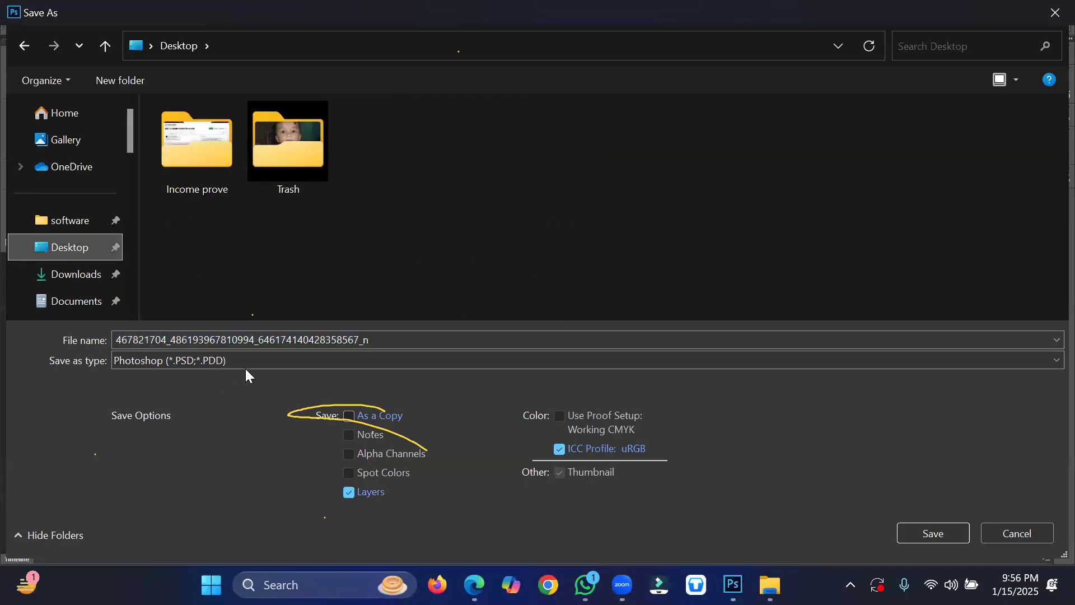
click(220, 361)
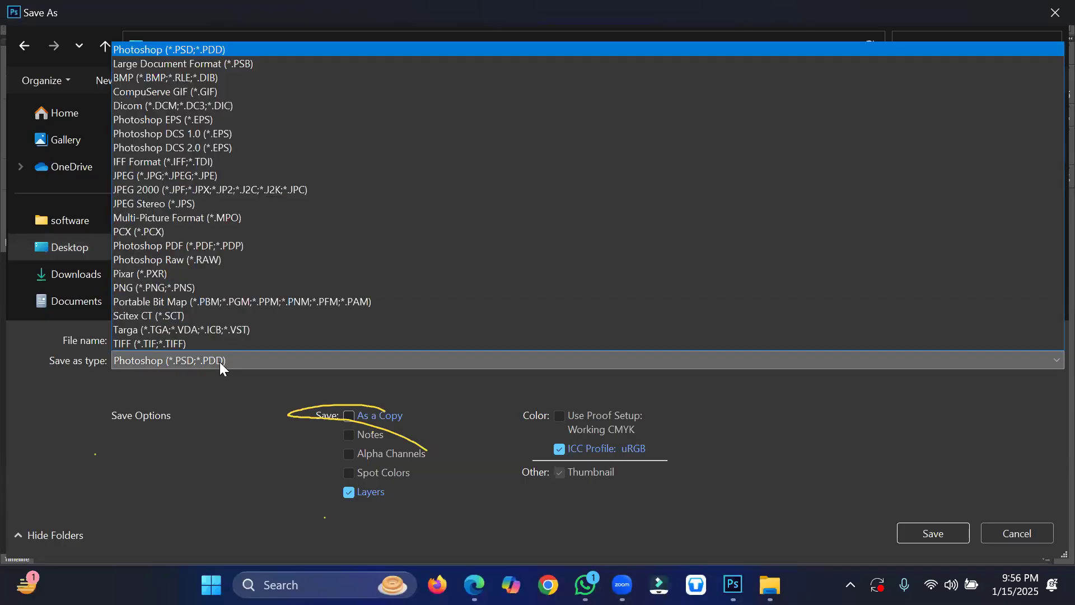
click(147, 174)
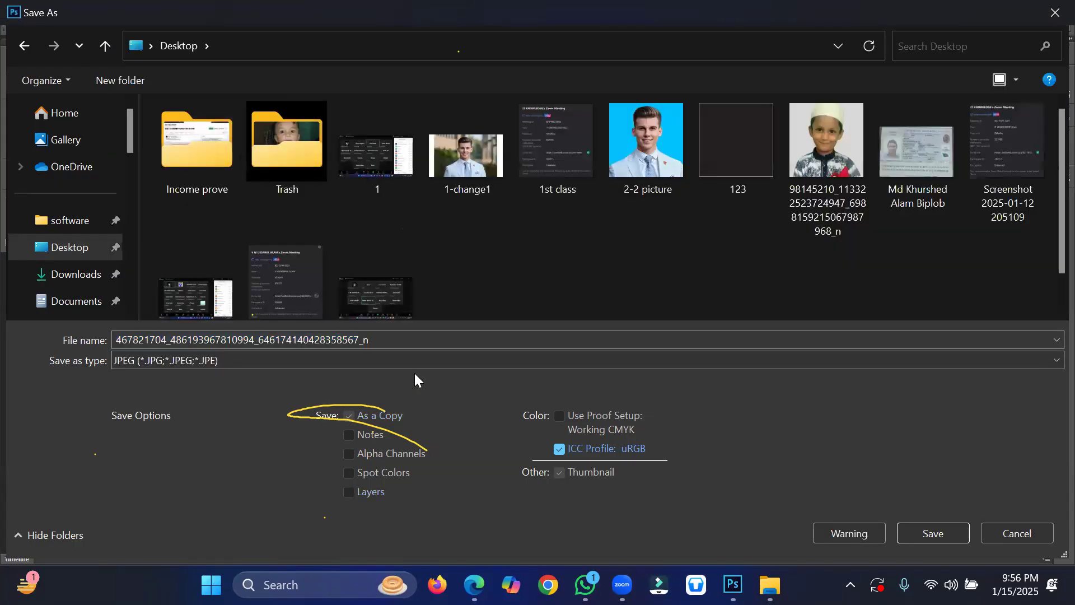
Step: Name the file "Backgound change picture" and save it with progressive JPEG options at maximum quality 12
double_click(431, 341)
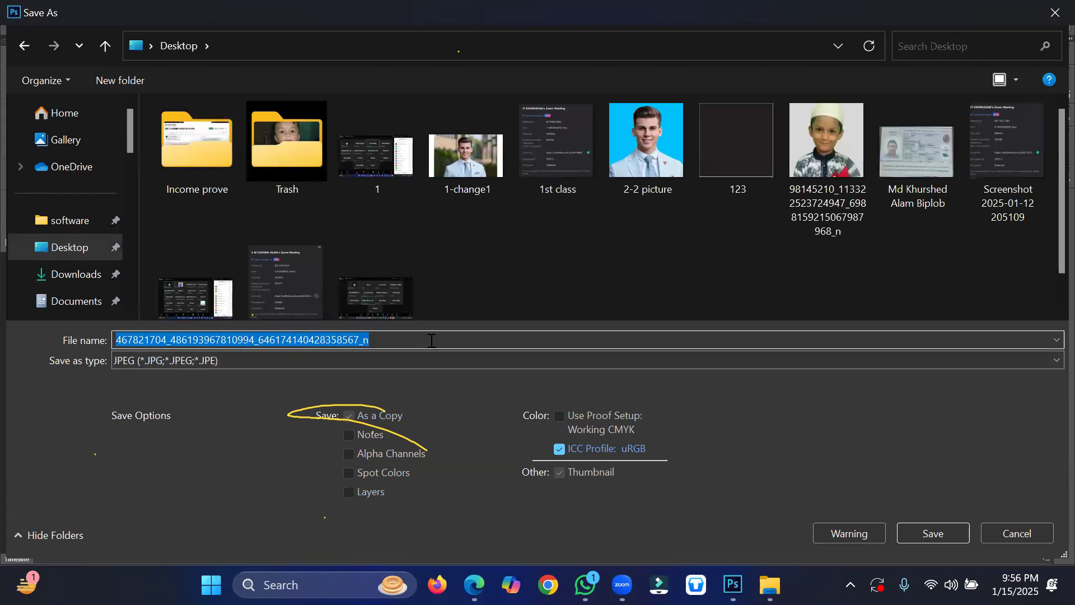
text(Backg)
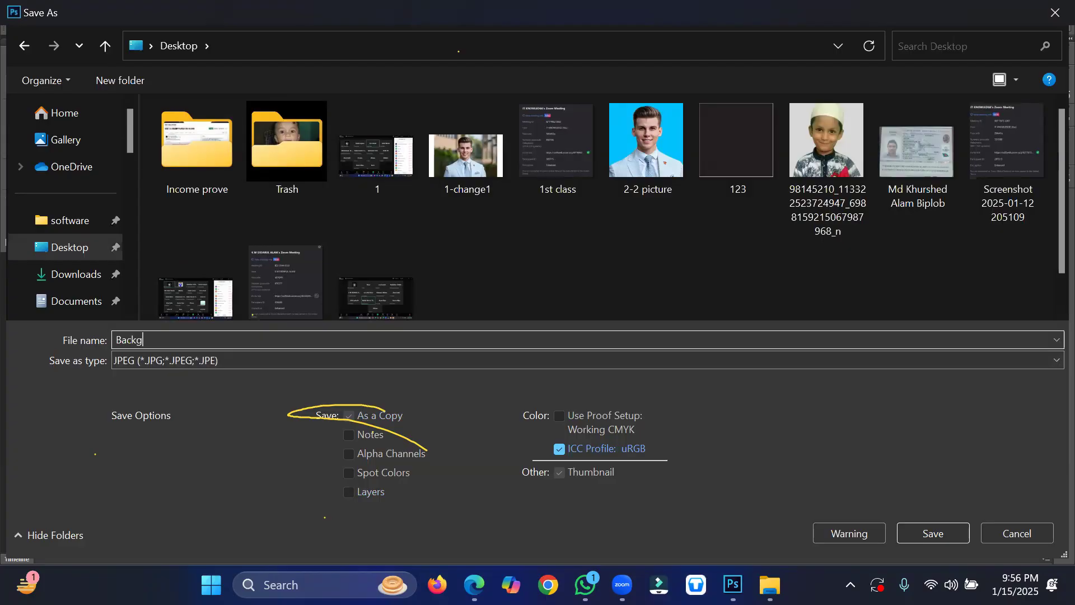
text(ound change picture)
click(933, 532)
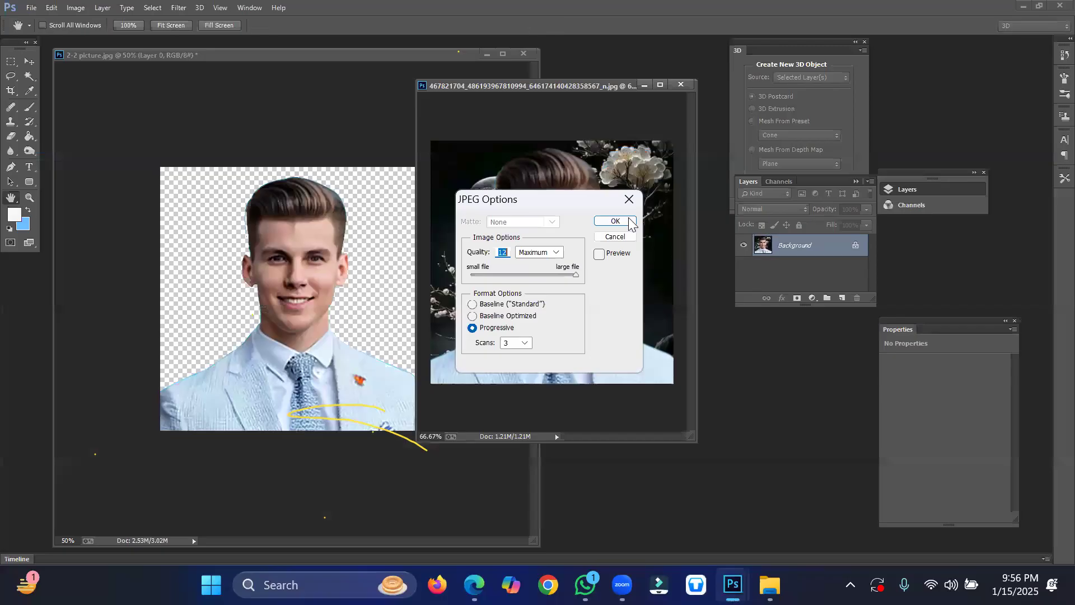
click(615, 222)
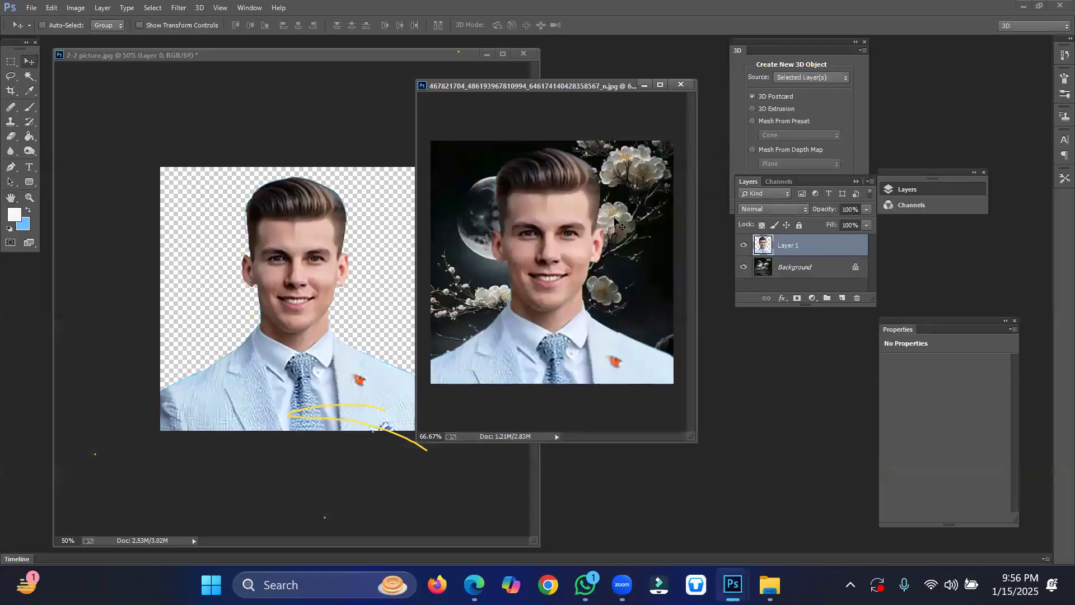
Step: Minimize Photoshop and view 2-2 picture and Backgound change picture from the desktop in the Photos viewer to compare them
click(1028, 5)
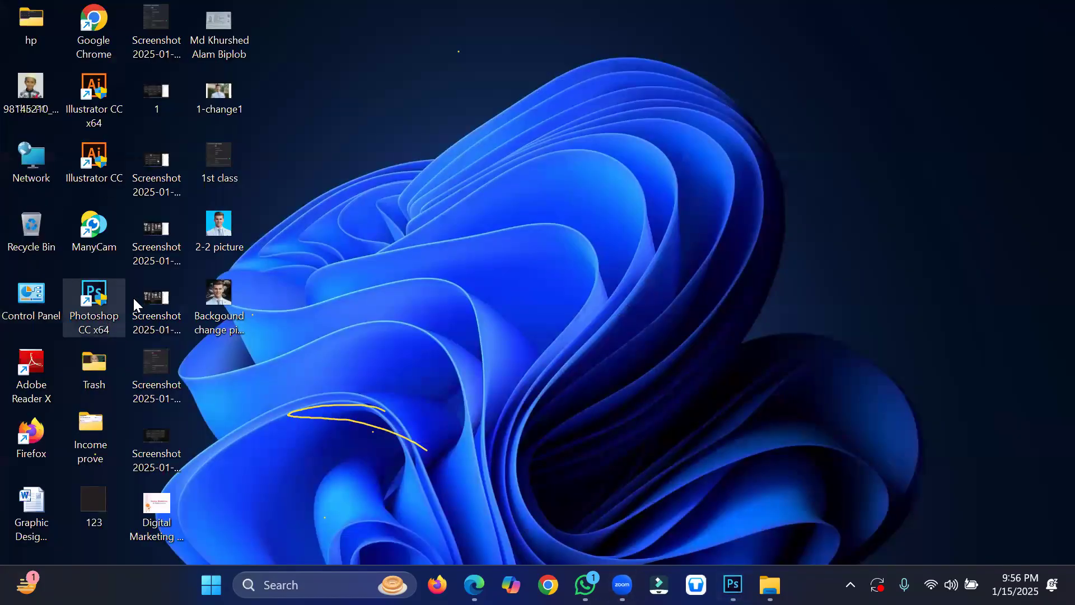
double_click(212, 232)
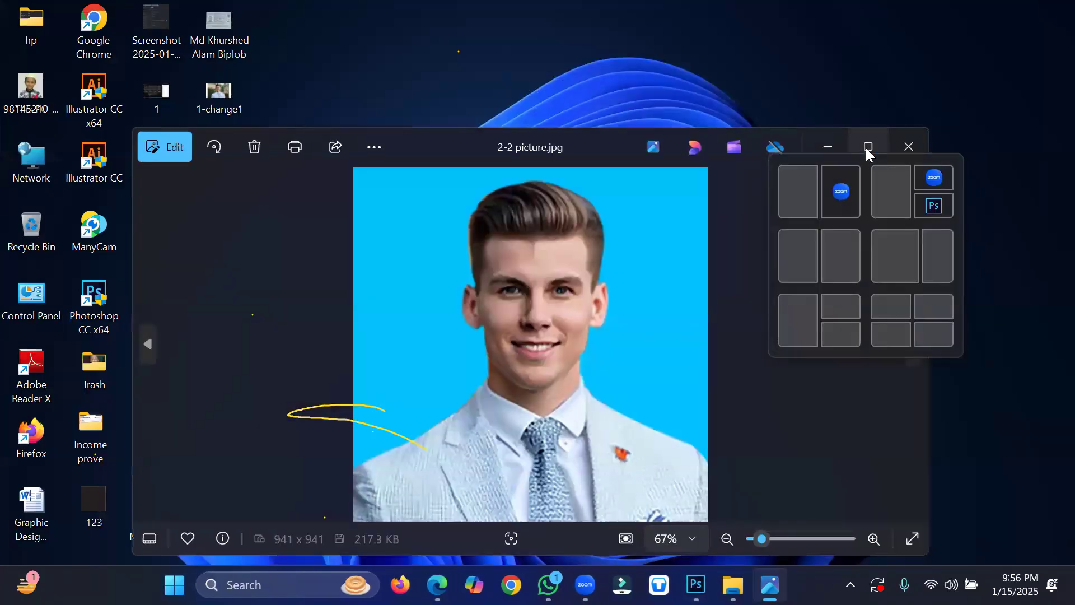
click(867, 149)
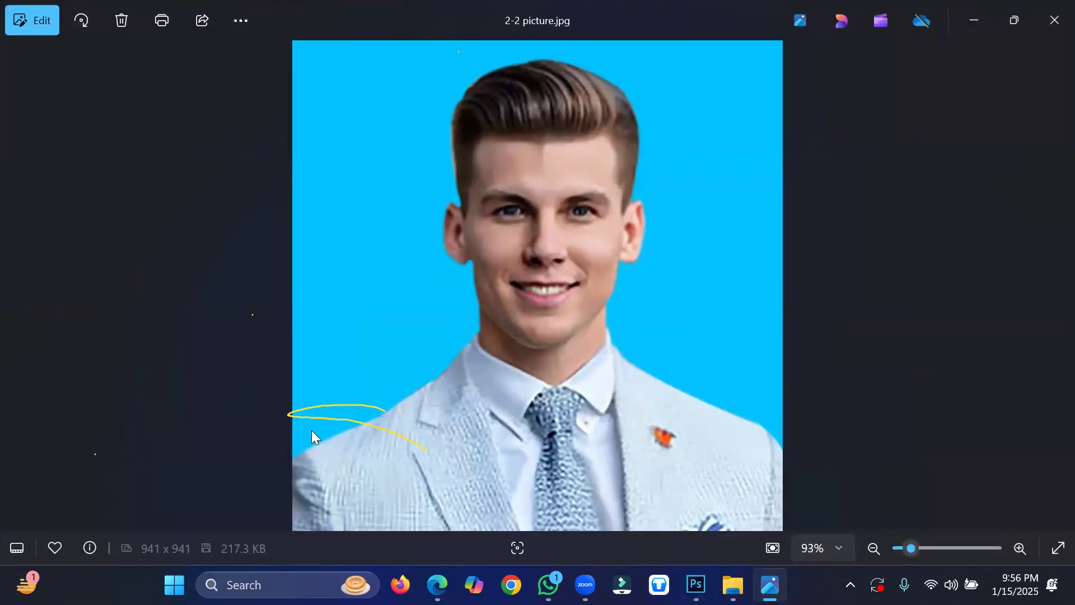
click(1055, 20)
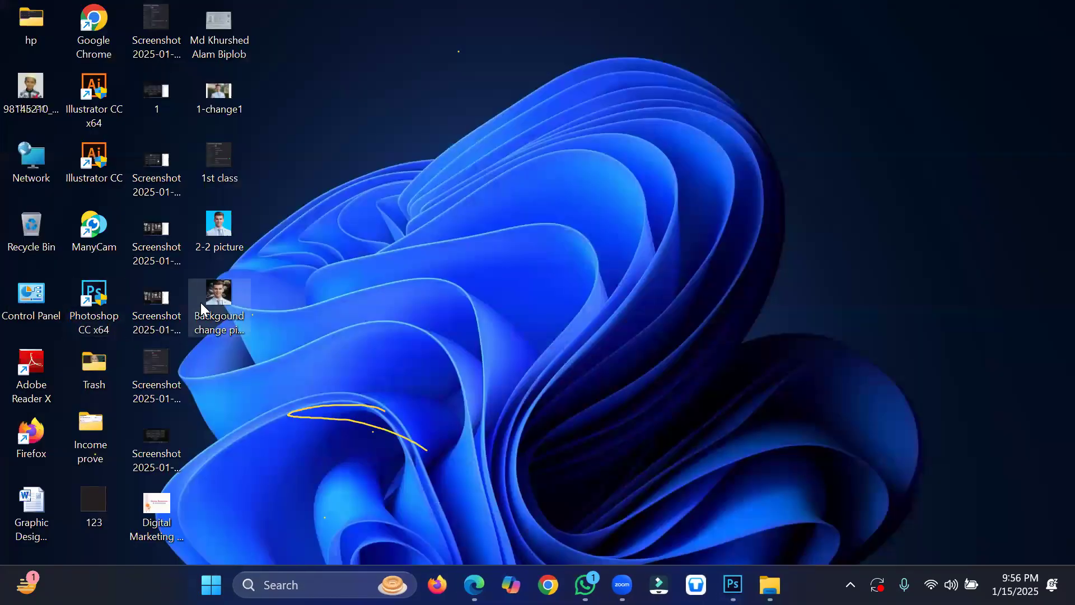
double_click(230, 297)
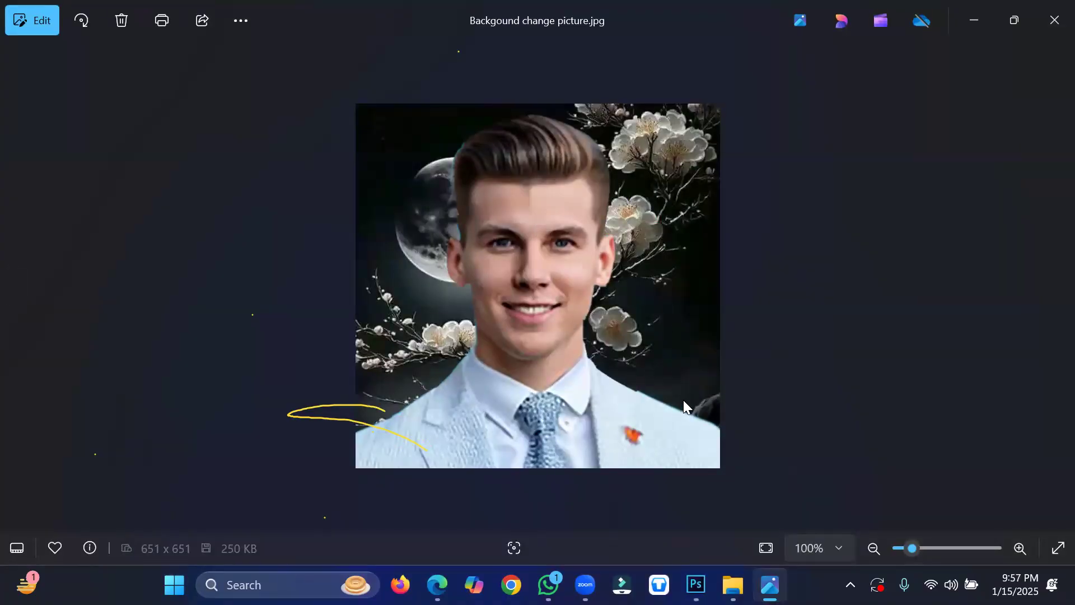
Step: Examine Backgound change picture up close in the Photos viewer, close it and switch back to Photoshop
scroll(578, 275, up, 2)
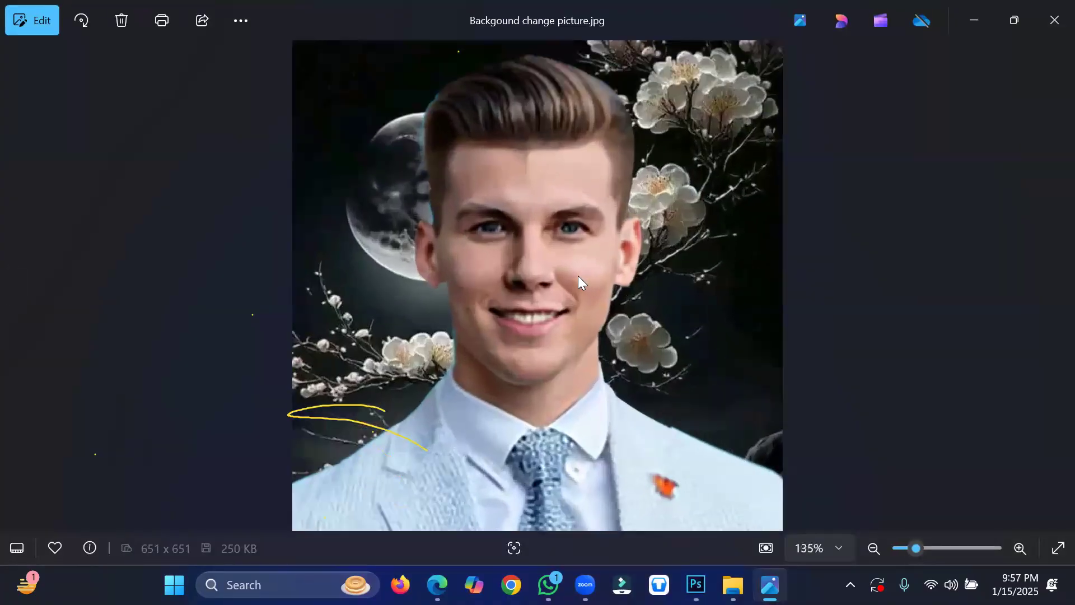
scroll(578, 276, down, 2)
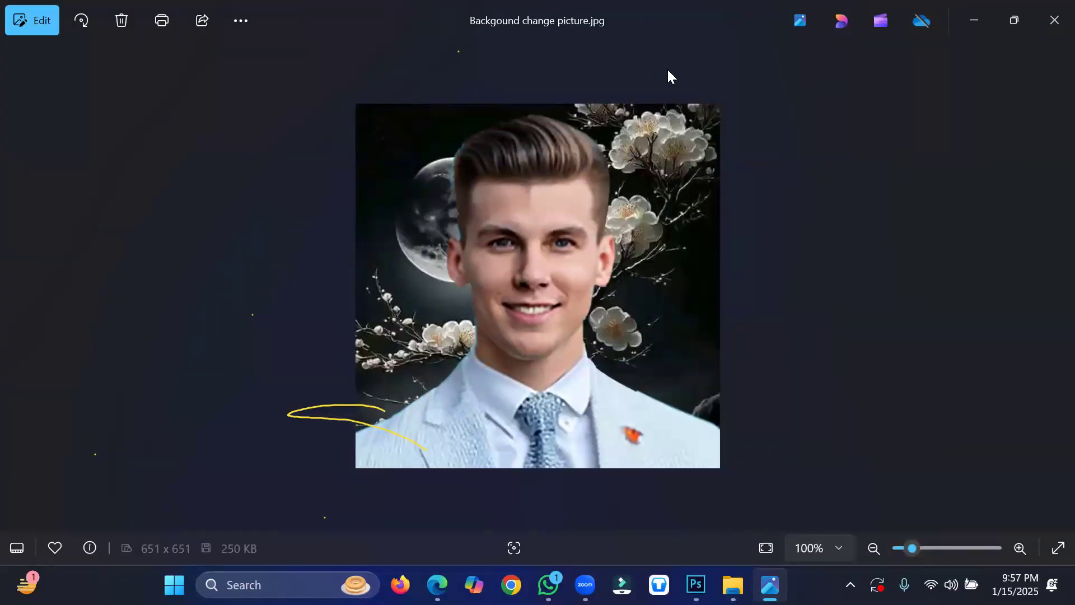
click(1054, 21)
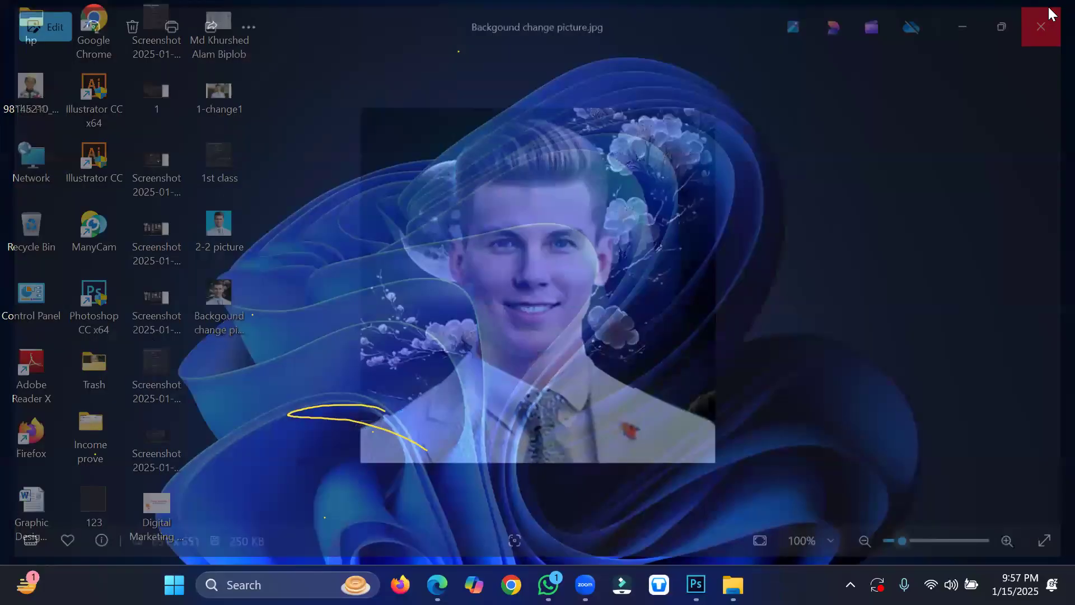
click(733, 584)
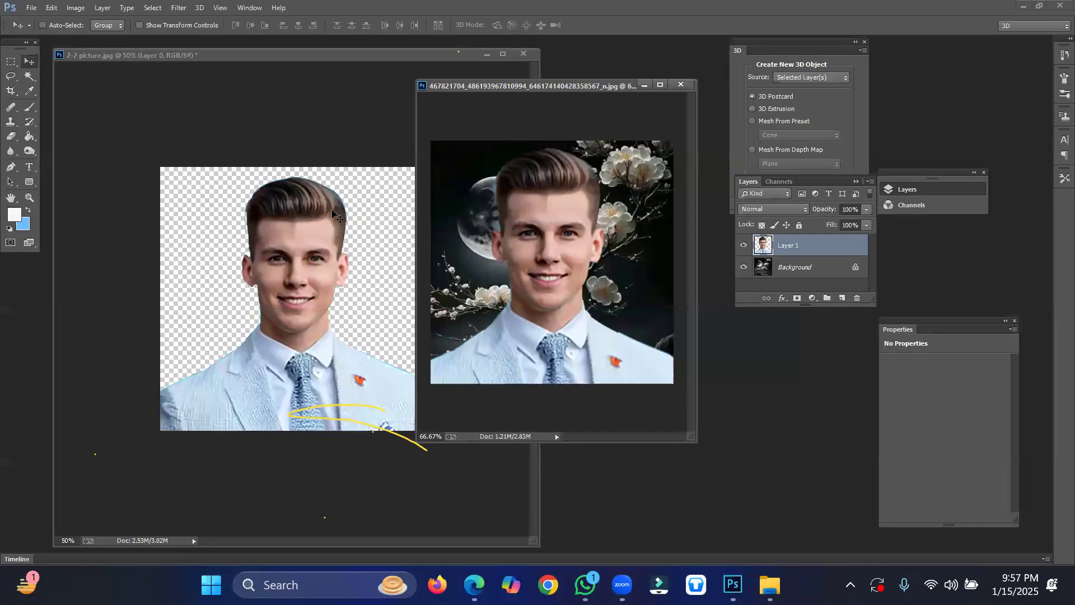
Step: Begin saving the transparent portrait cutout under a new name, with the Desktop as the folder and PNG as the format
click(278, 111)
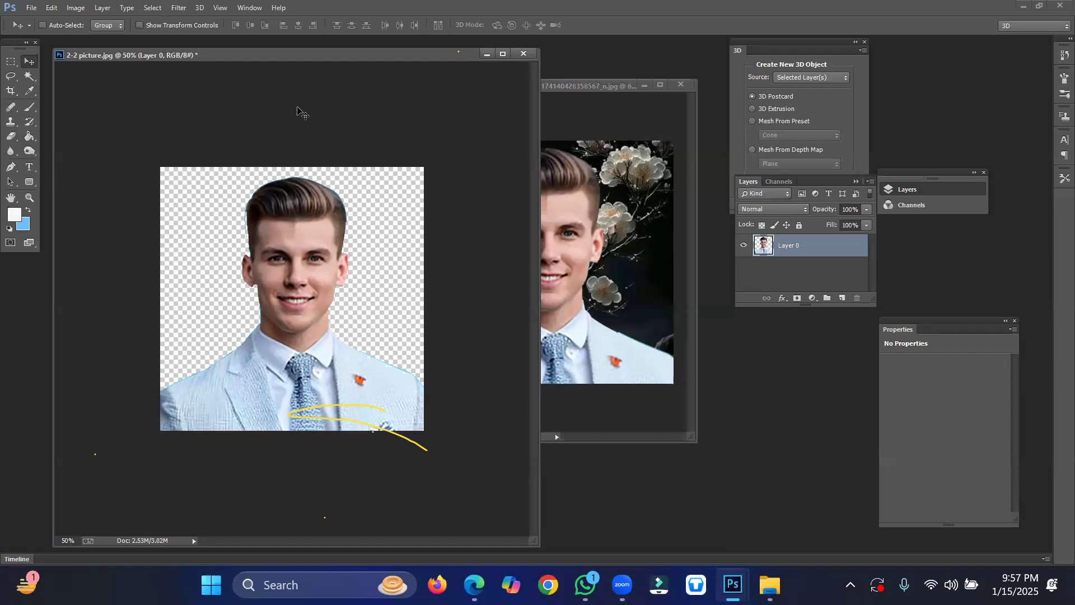
key(ctrl+shift+s)
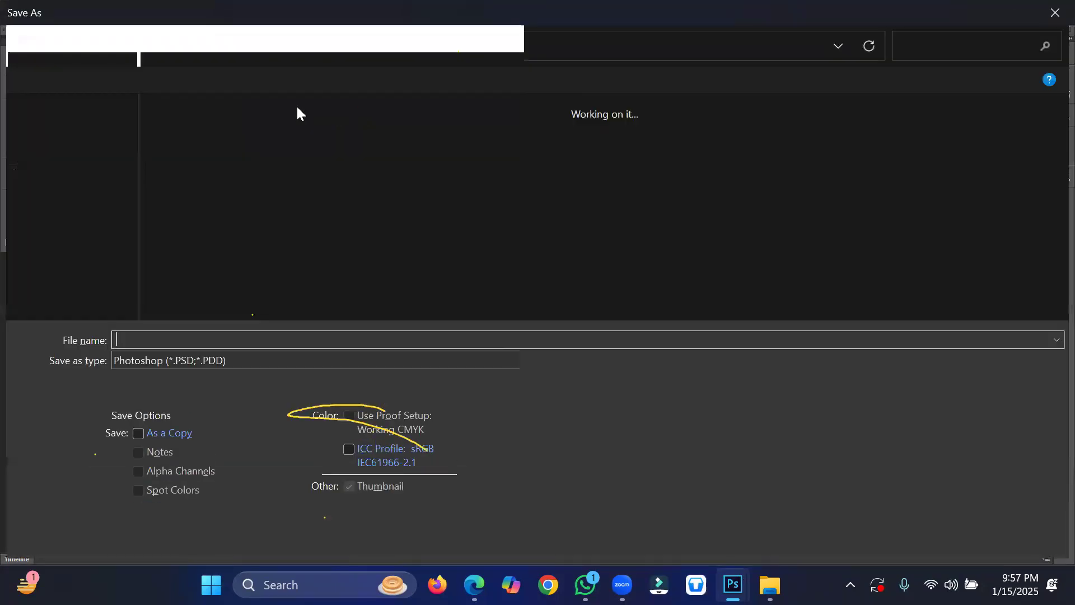
key(Escape)
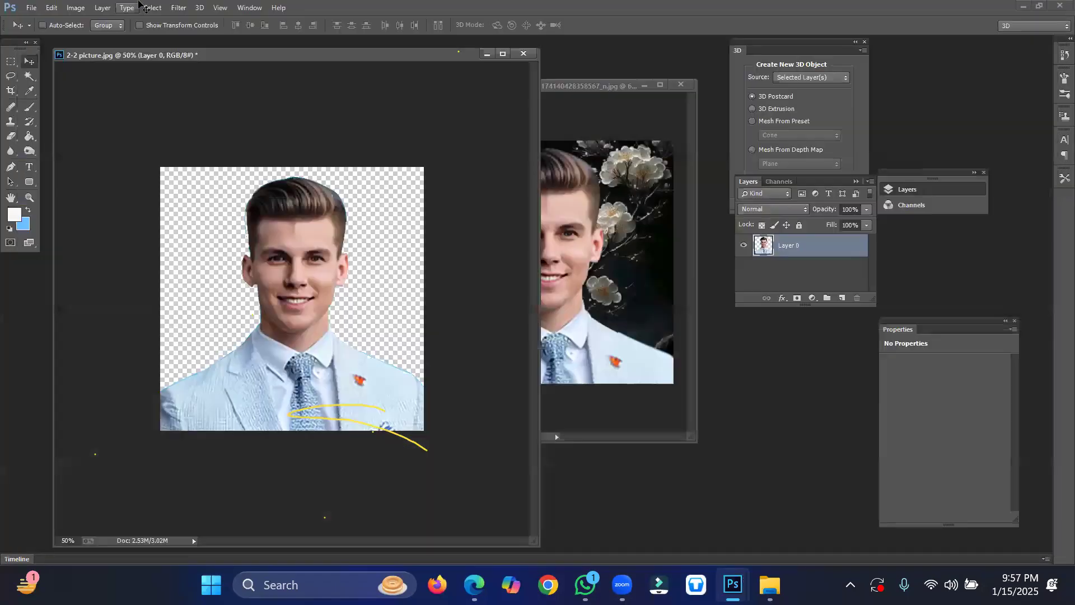
click(32, 8)
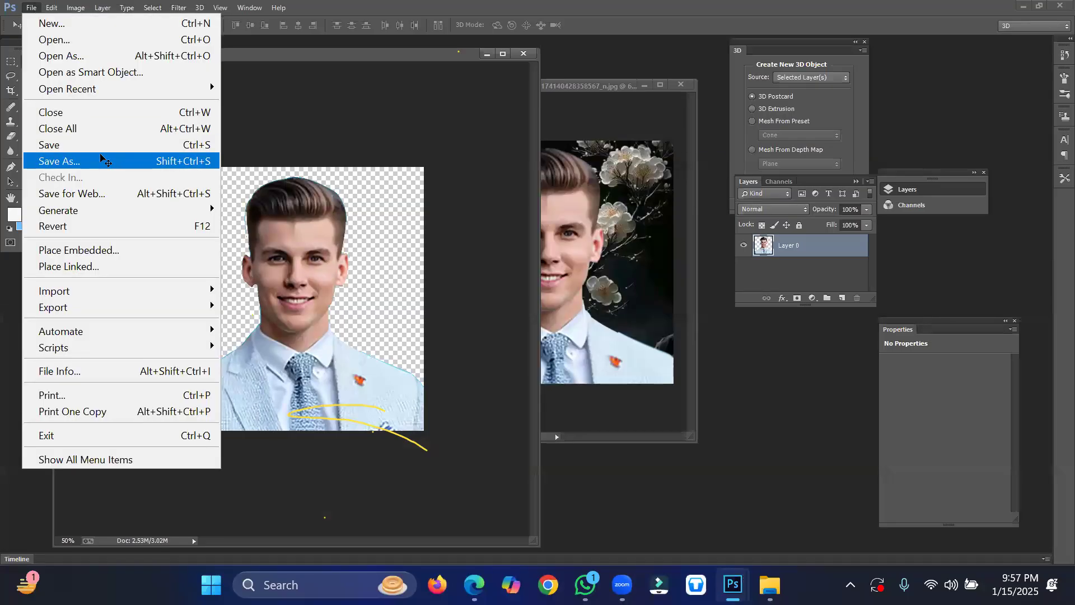
click(101, 159)
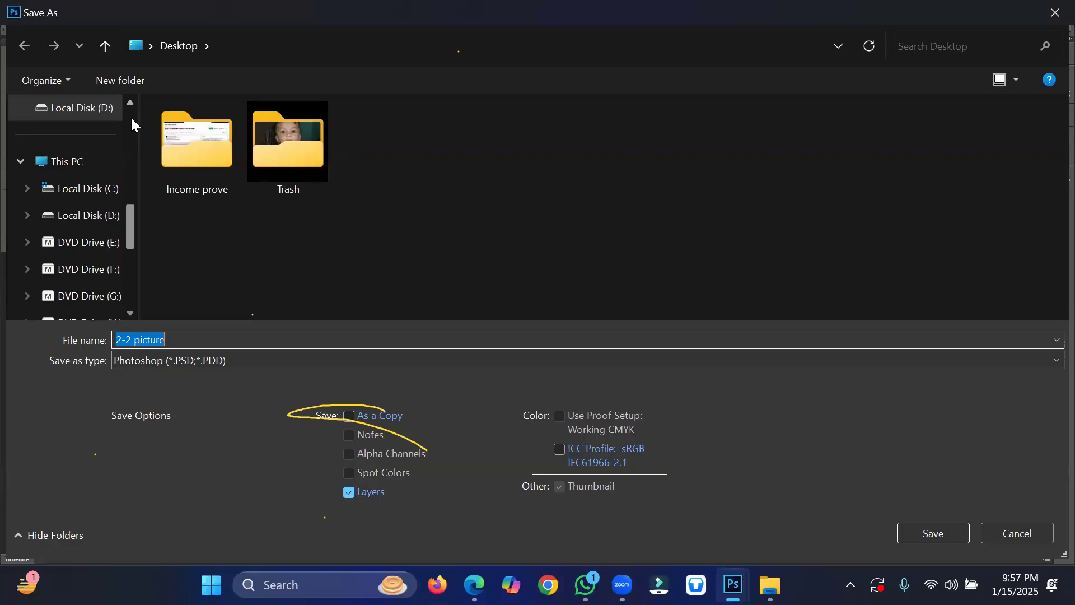
scroll(130, 116, up, 2)
scroll(132, 120, up, 3)
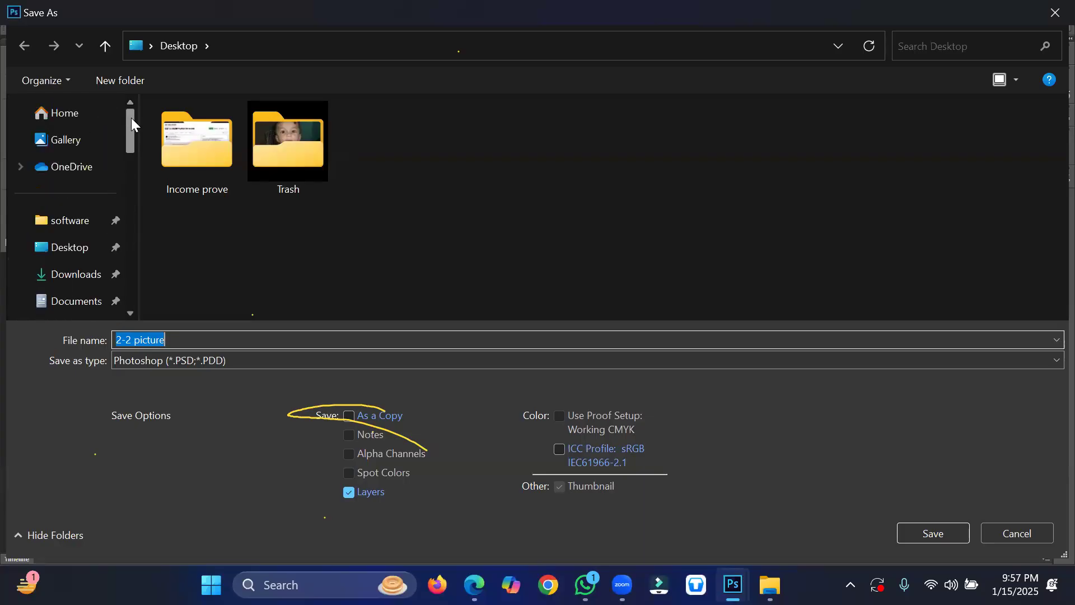
click(63, 253)
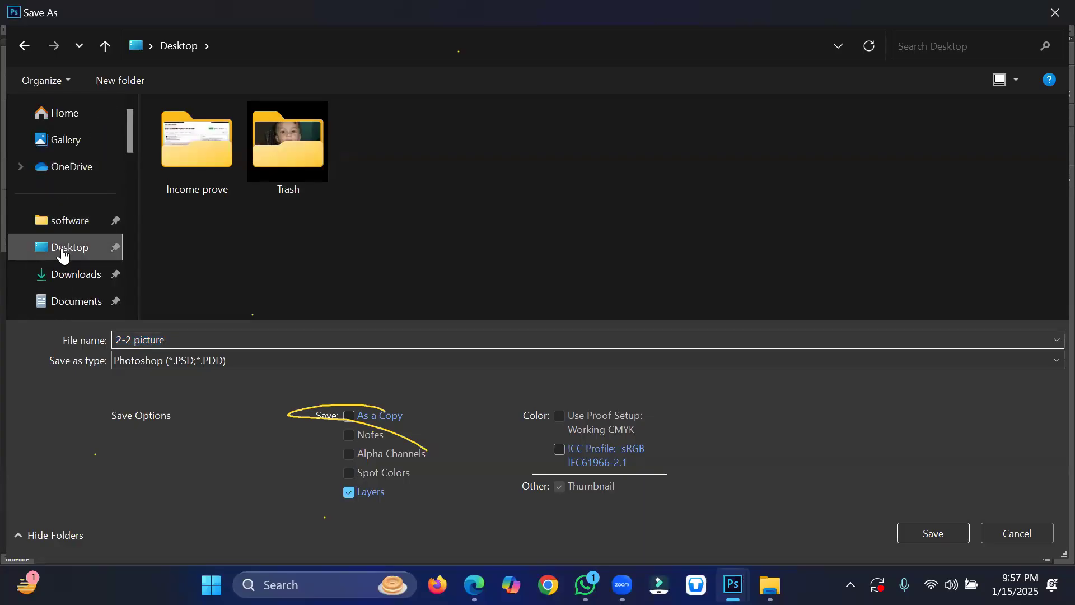
click(230, 358)
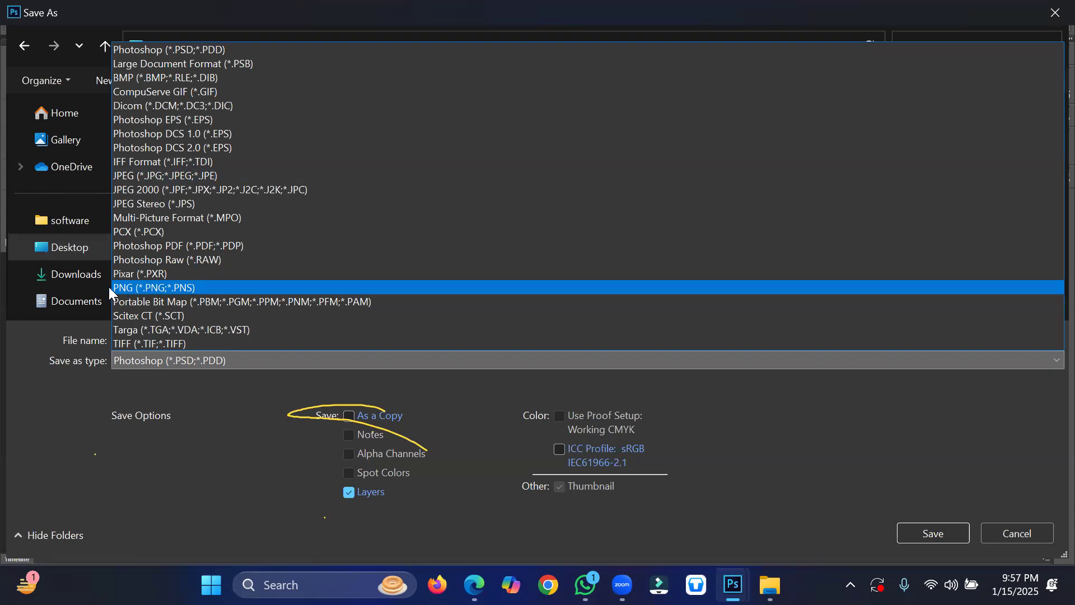
click(128, 287)
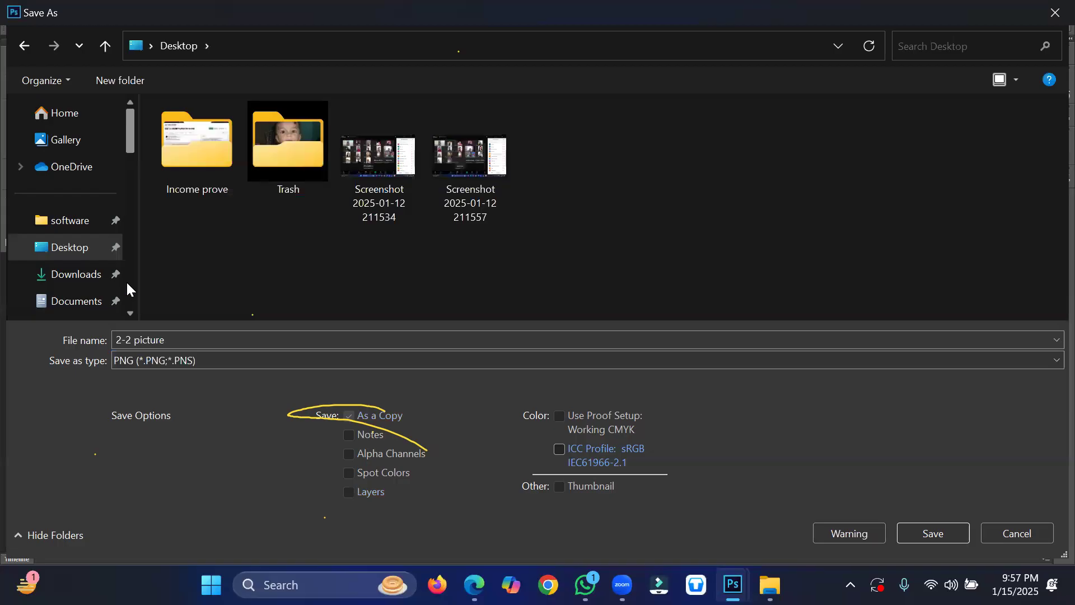
Step: Name the file "PNG Picture" and save it with smallest/slow compression and no interlacing
click(202, 340)
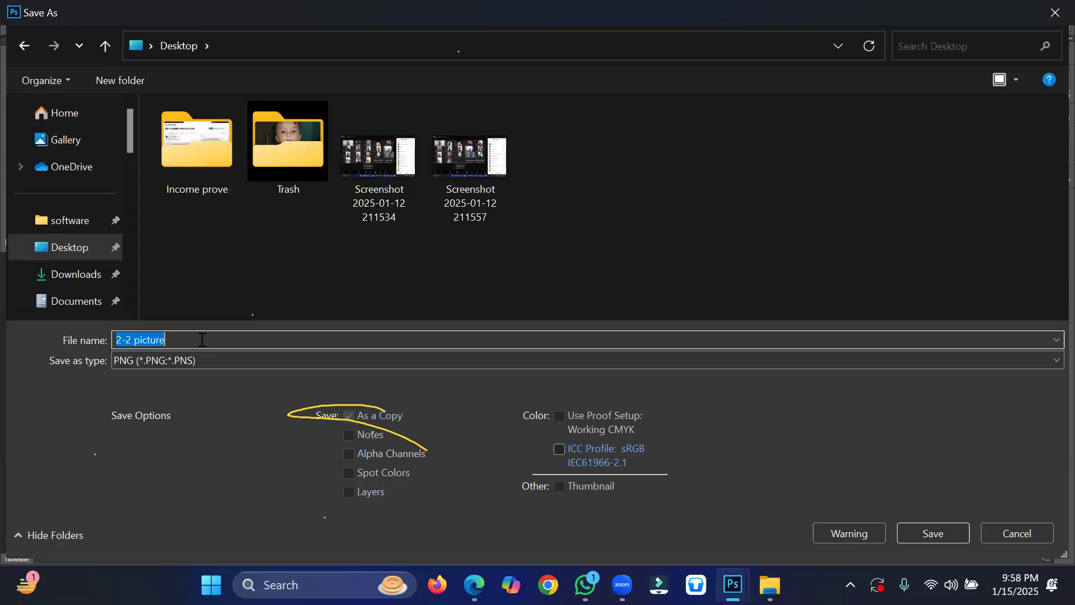
text(PN)
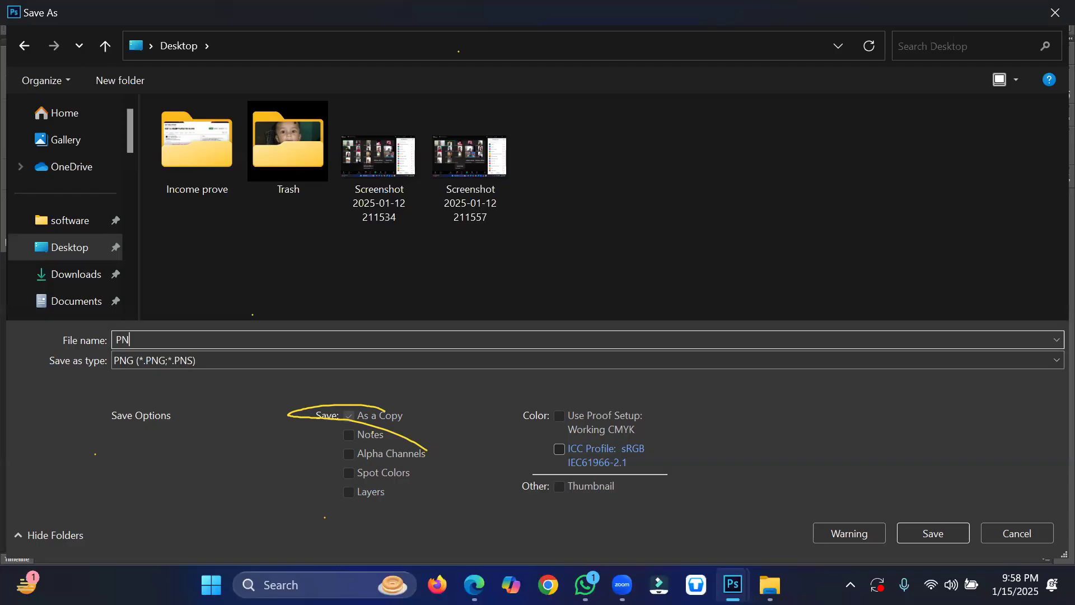
text(G Picture)
click(914, 528)
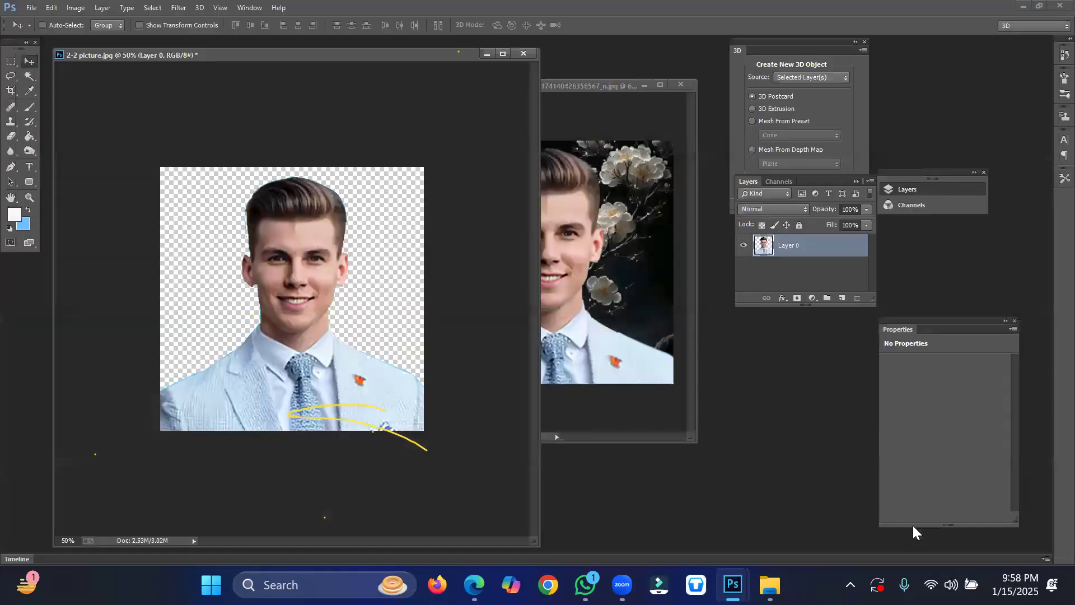
click(574, 186)
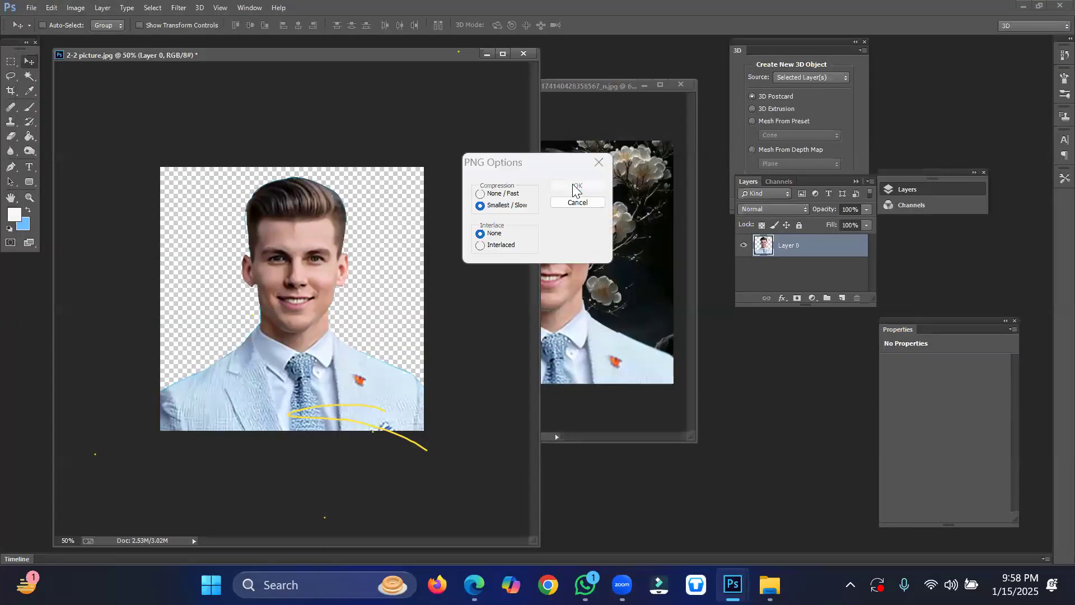
Step: Minimize Photoshop, view PNG Picture from the desktop in the Photos viewer, close it and switch back to Photoshop
click(1023, 5)
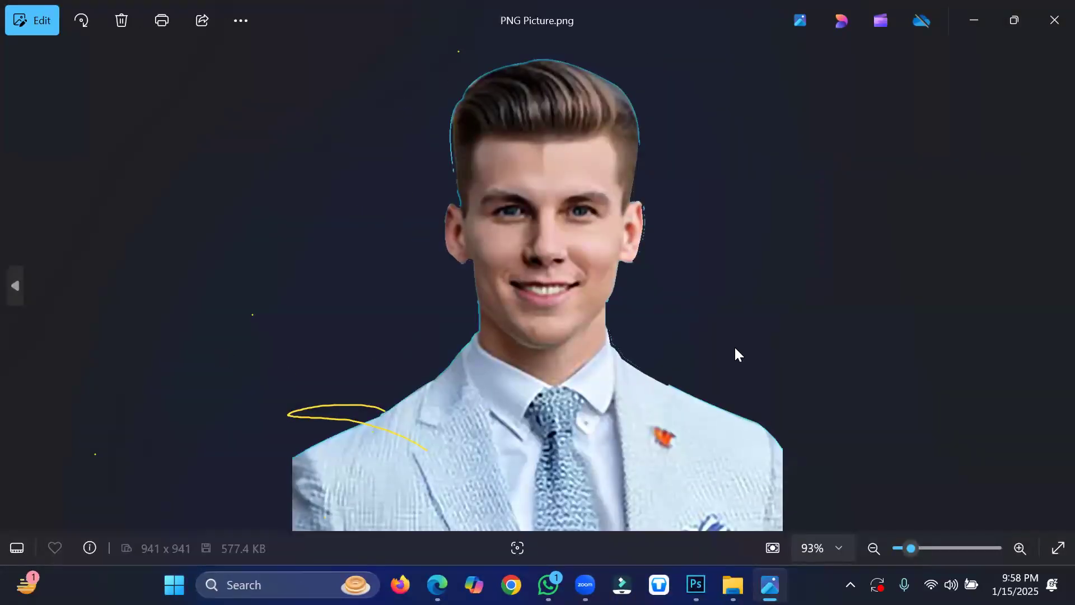
click(1051, 18)
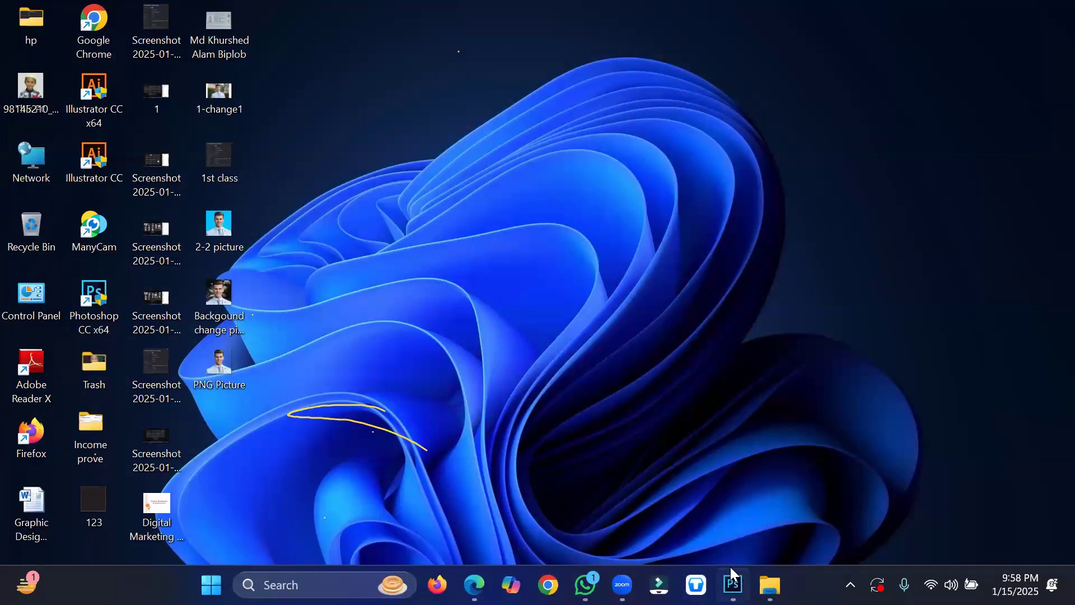
click(733, 584)
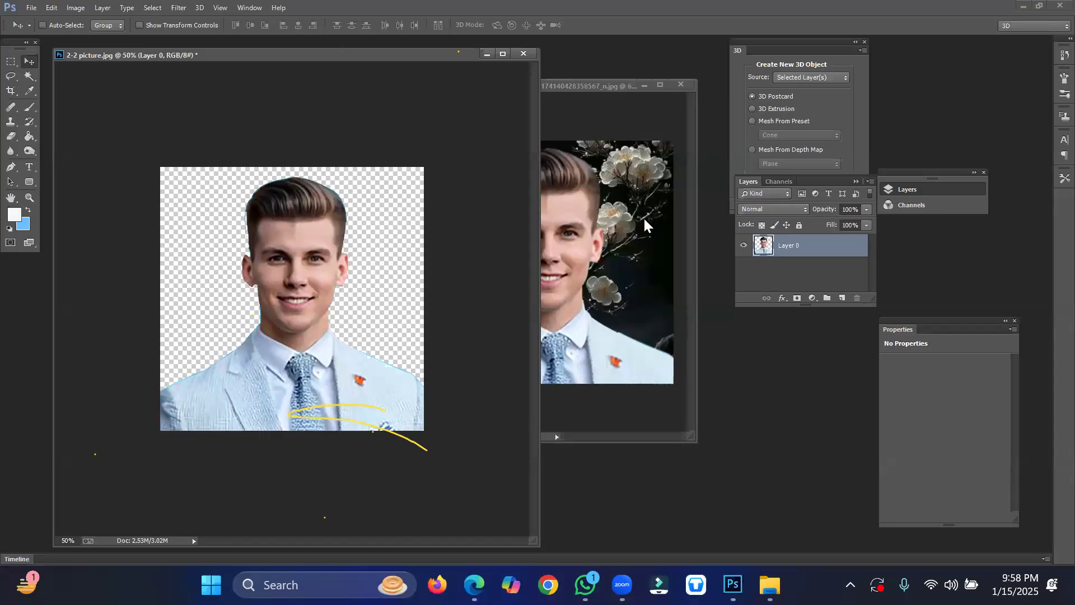
Step: Save the portrait cutout to the Desktop in Photoshop PSD format as "2-2 picture", with layers and Maximize Compatibility on
click(629, 203)
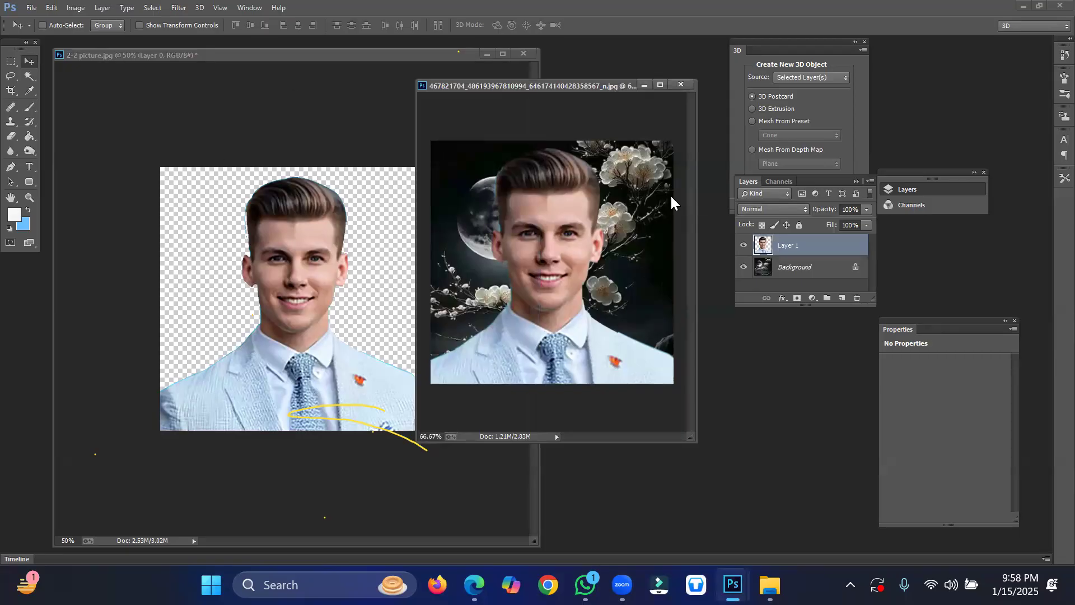
click(297, 120)
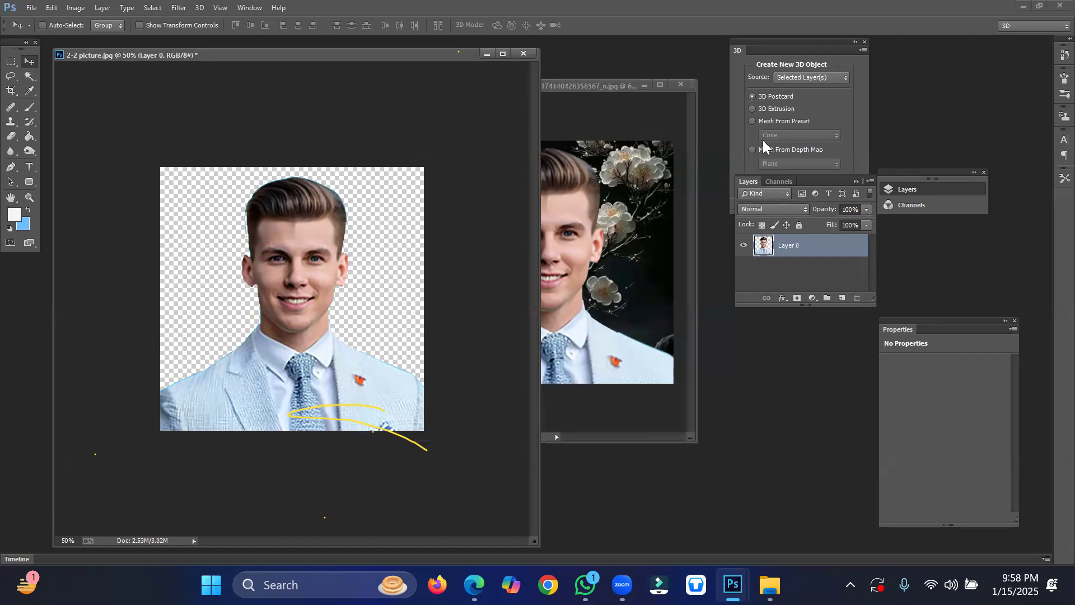
click(32, 7)
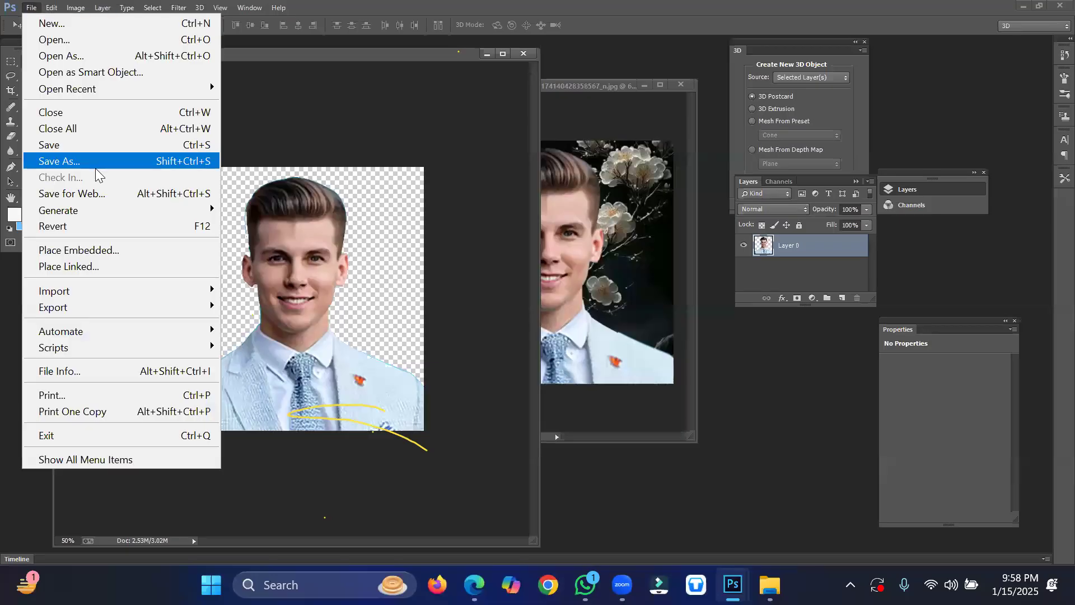
click(95, 168)
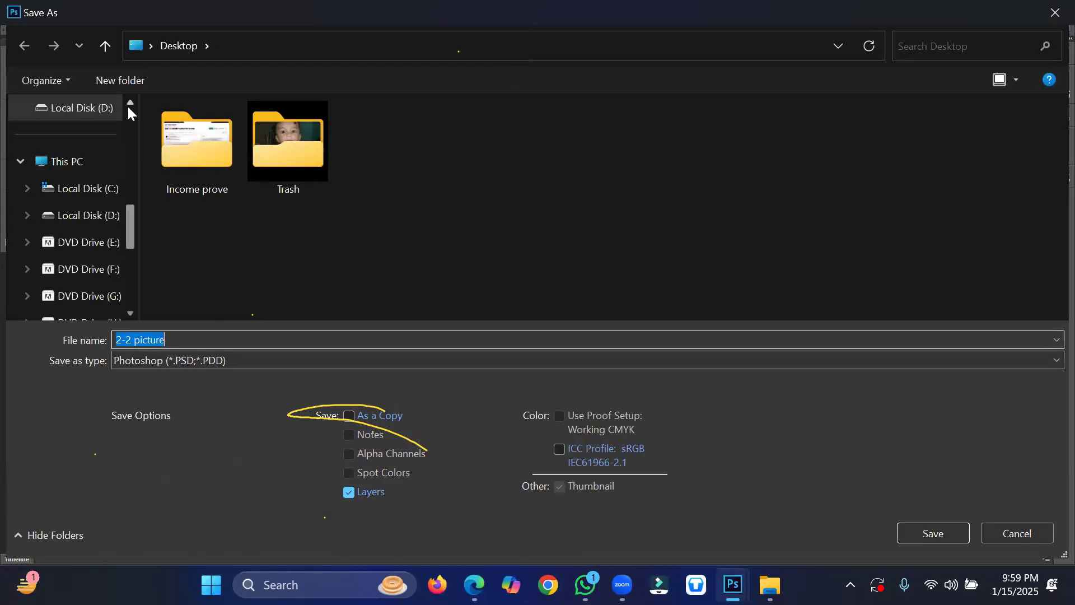
scroll(129, 110, up, 10)
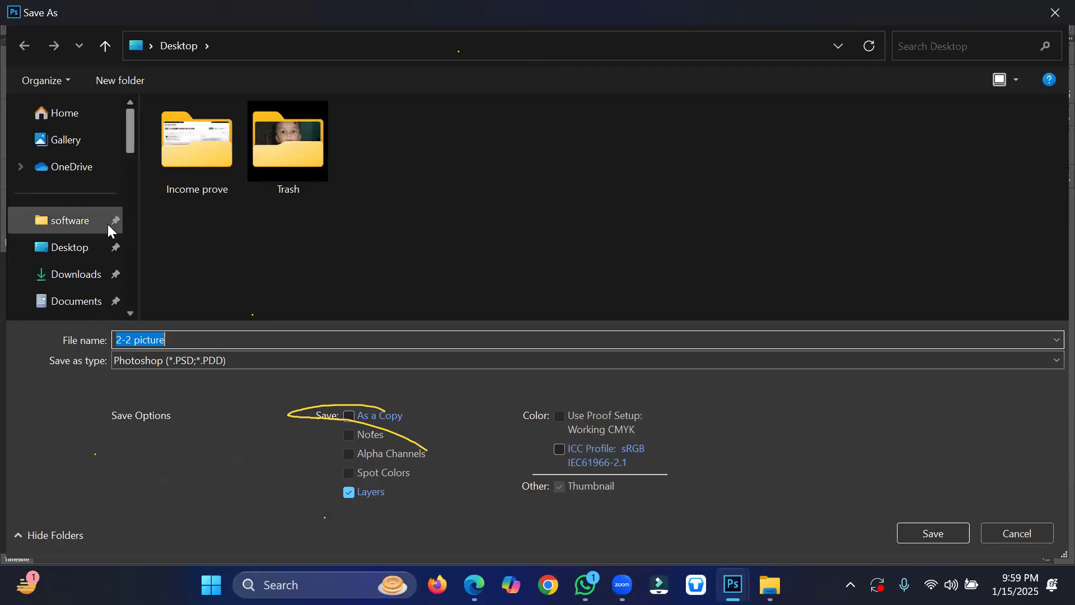
click(63, 253)
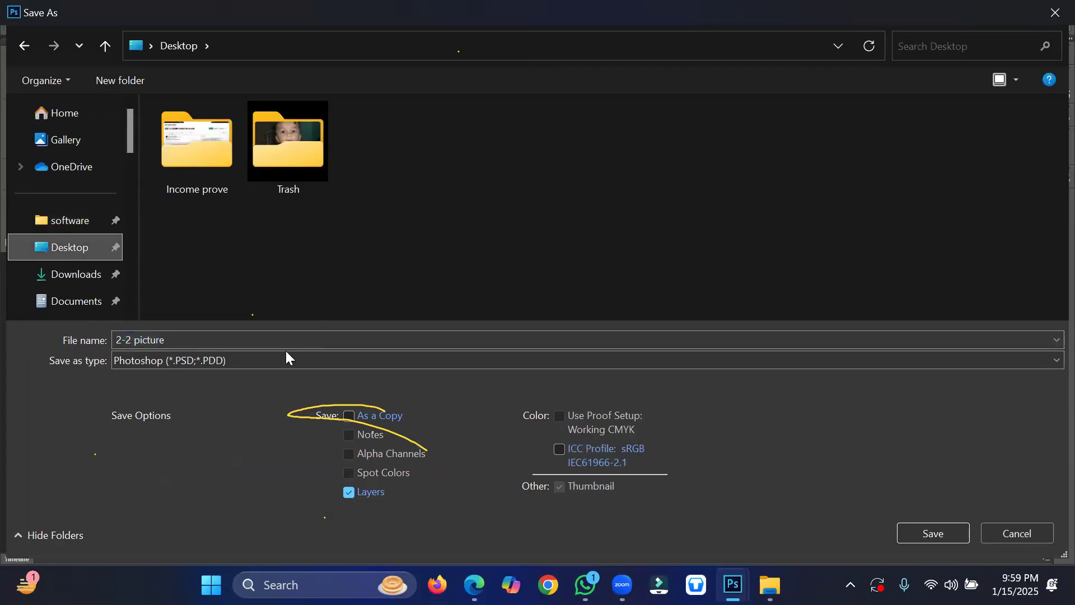
click(179, 339)
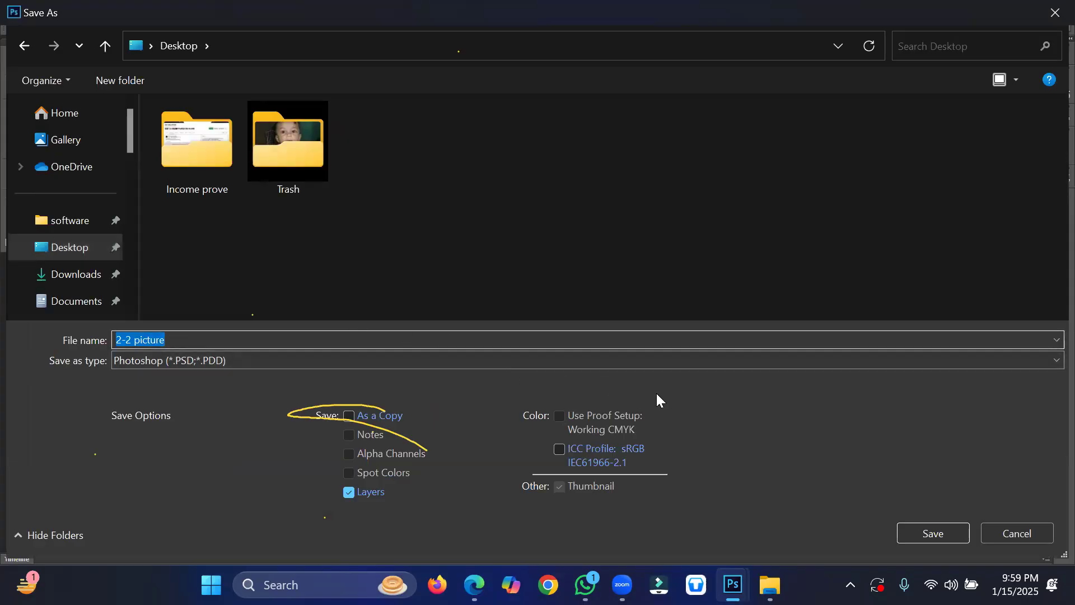
click(924, 533)
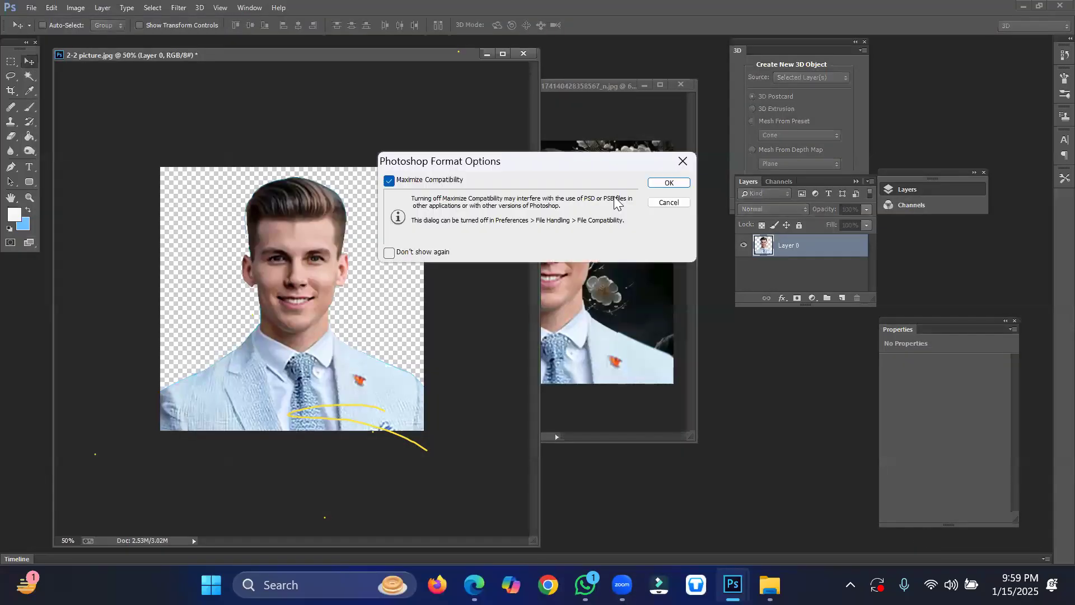
click(669, 184)
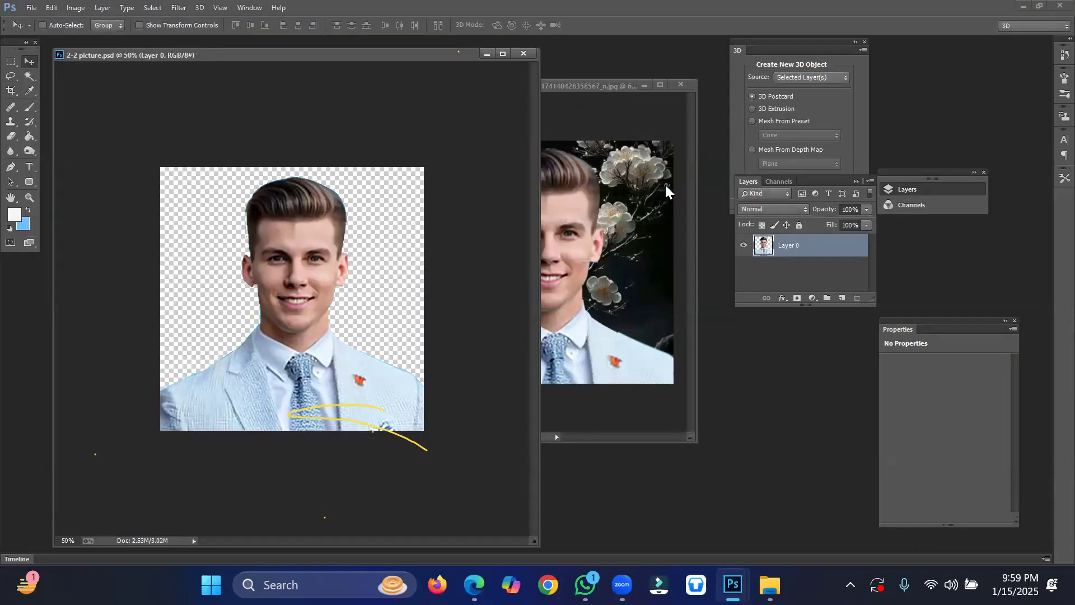
Step: Check the saved PSD on the desktop, and close both open Photoshop documents, discarding the composite's unsaved changes
click(1019, 7)
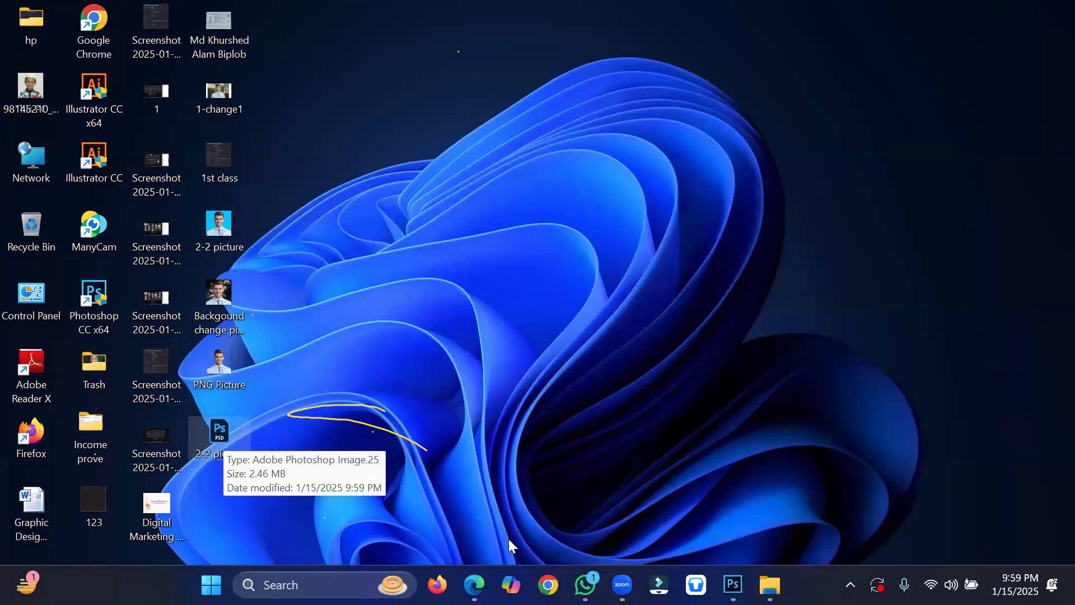
click(733, 585)
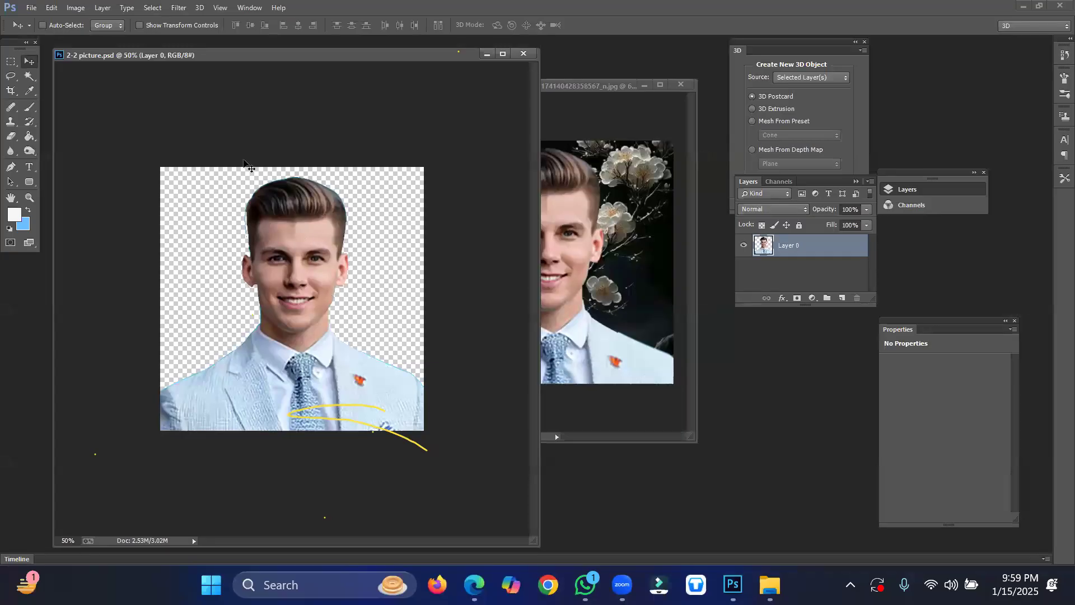
click(524, 54)
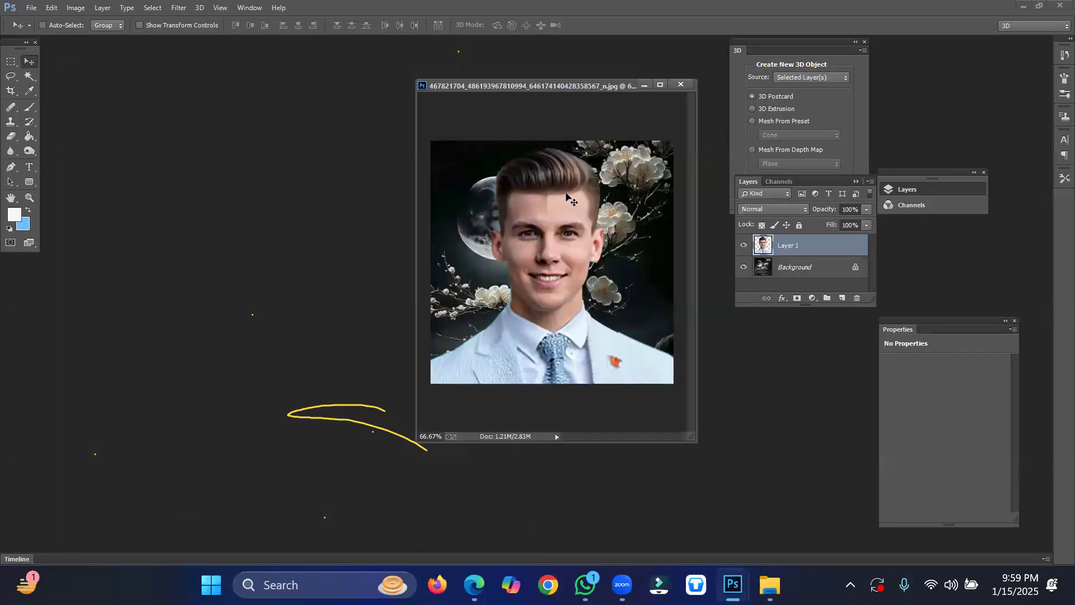
click(681, 84)
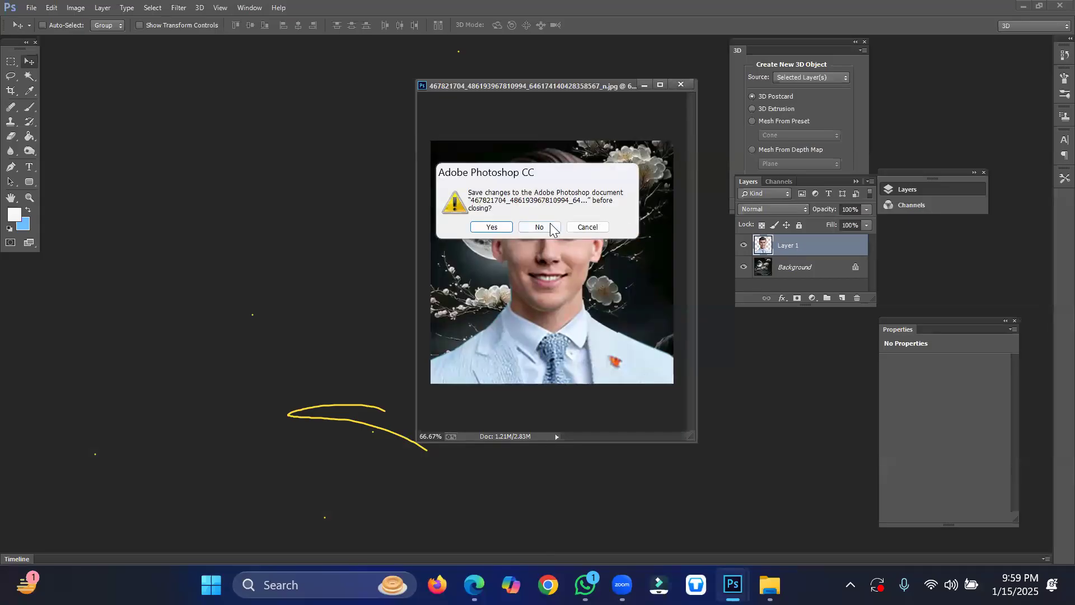
click(541, 226)
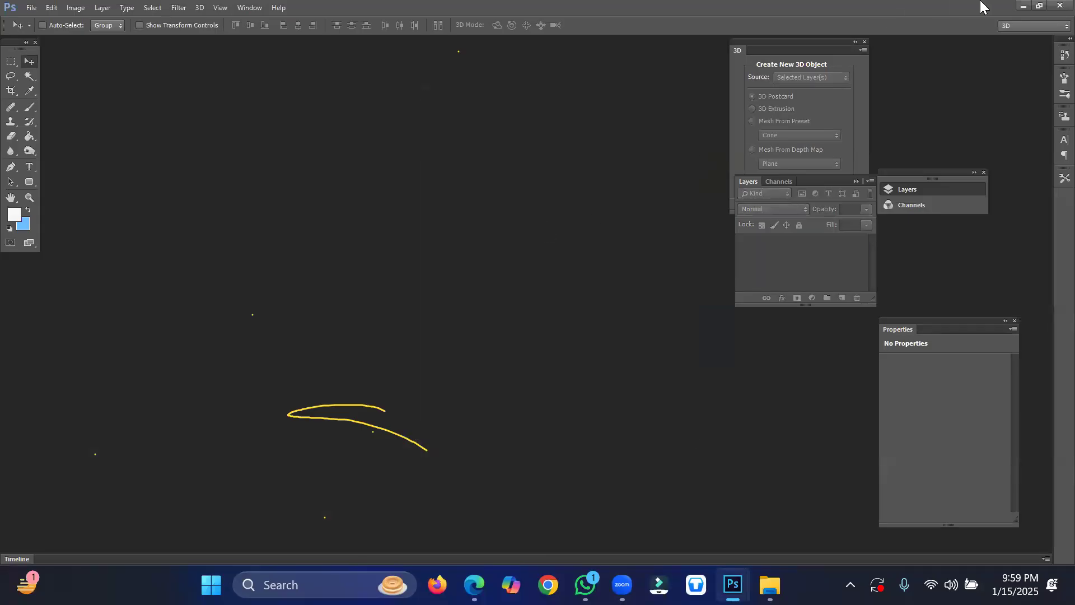
Step: Open the "2-2 picture" PSD file from the Desktop and move its document window to the middle of the workspace
double_click(367, 297)
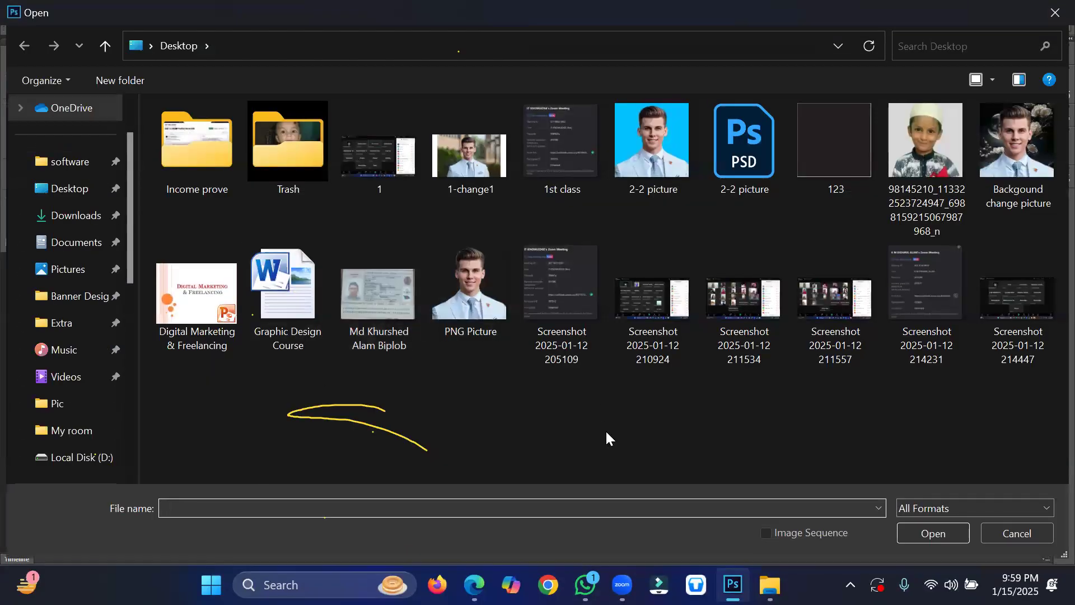
click(728, 136)
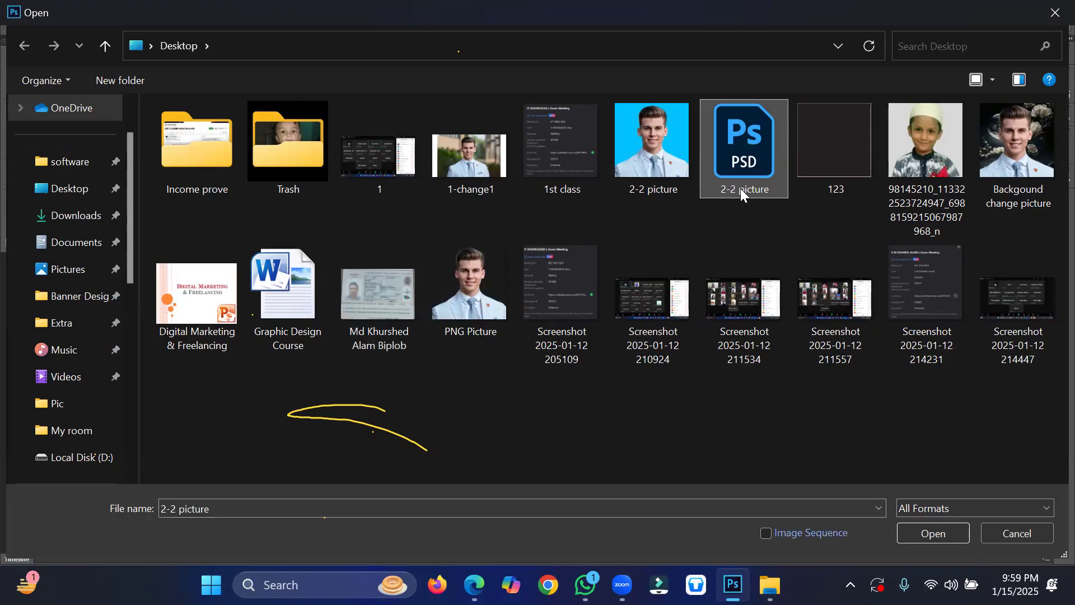
double_click(734, 128)
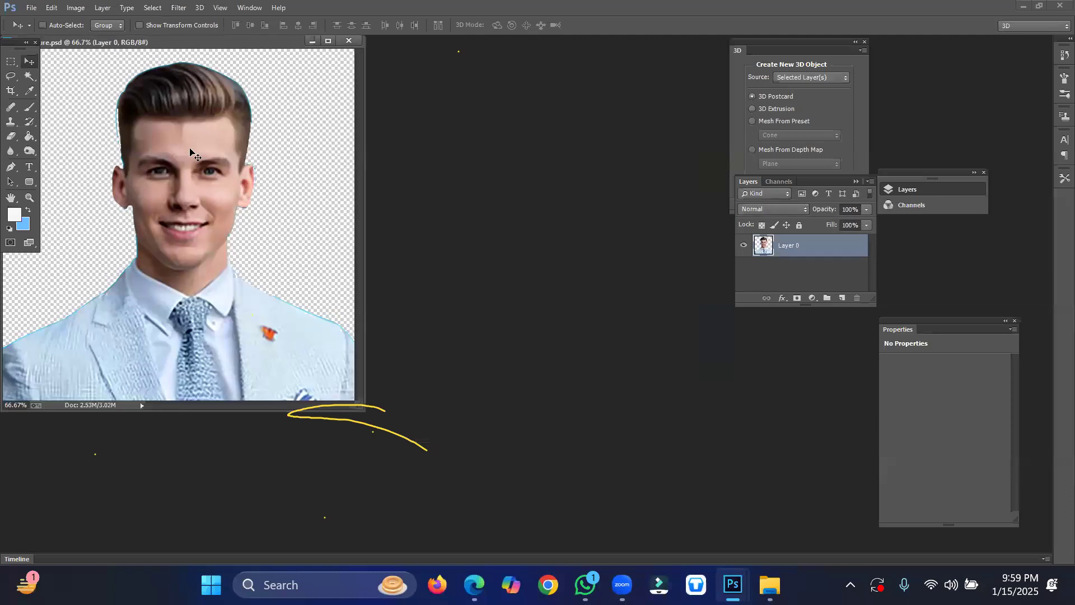
drag(172, 38, 425, 83)
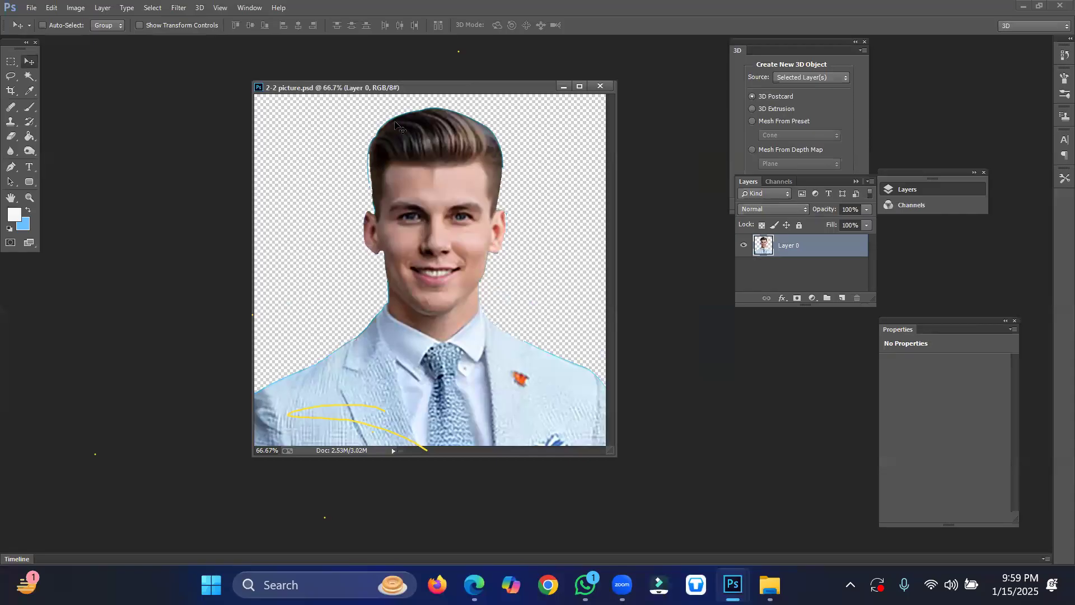
Step: Display the History panel to view the PSD's recorded states, and collapse it again
click(251, 6)
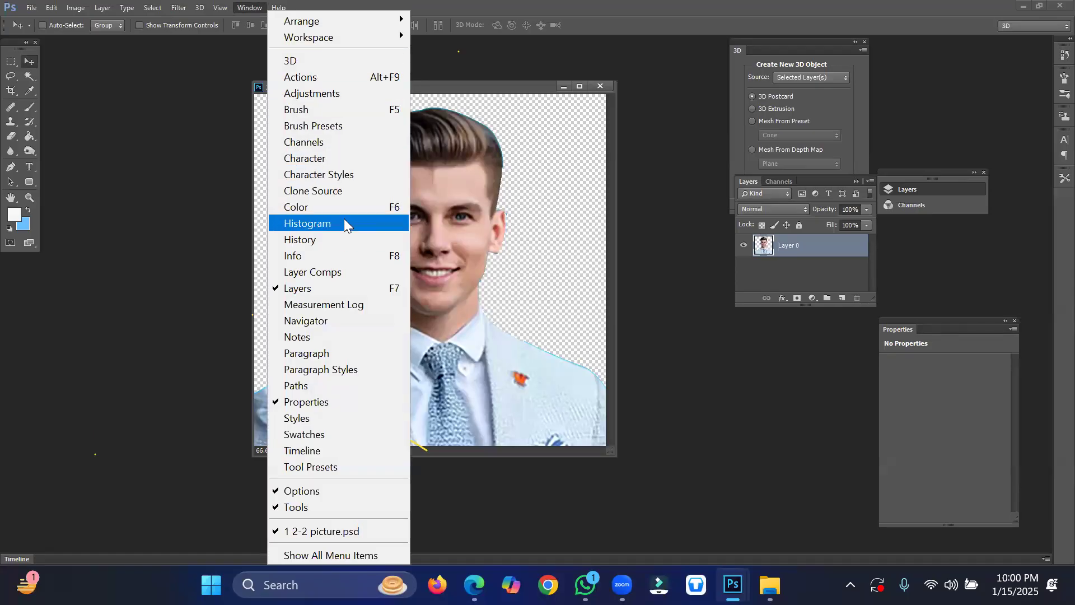
click(337, 239)
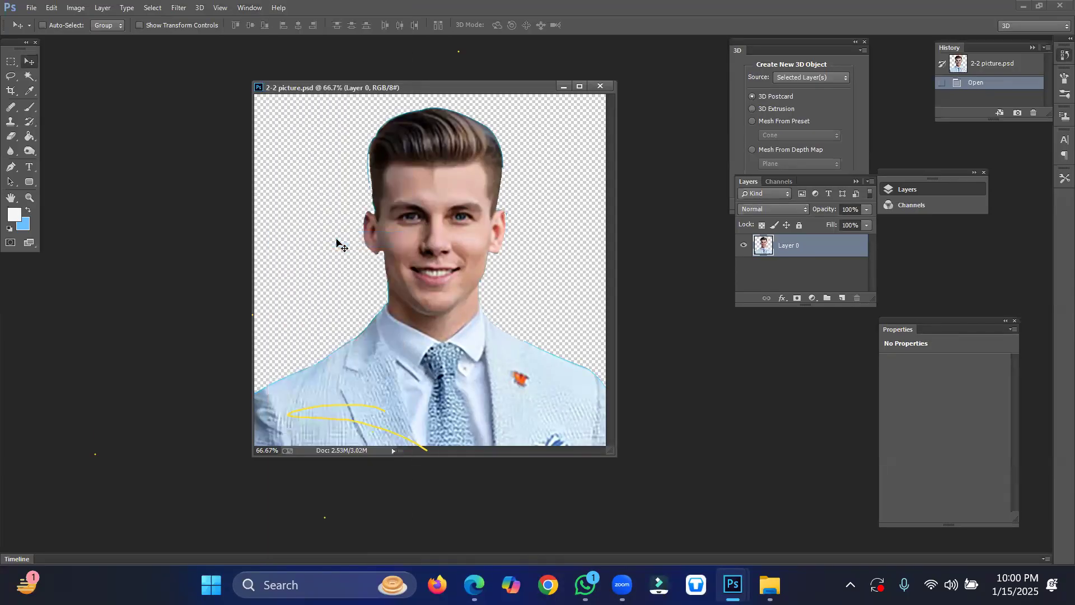
click(1030, 46)
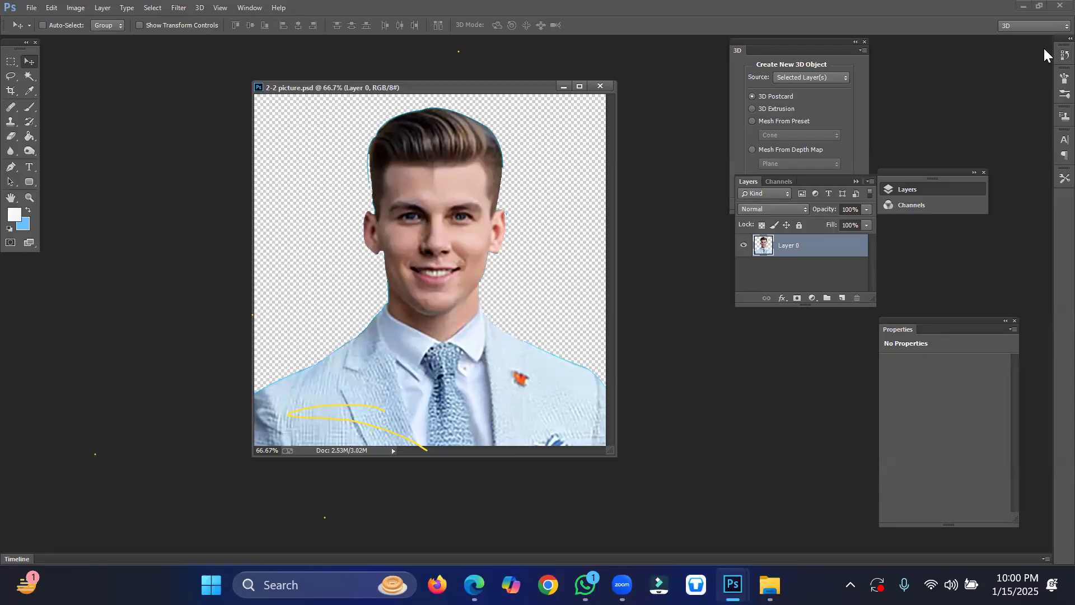
Step: Show the Histogram as a floating panel beside the 3D panel, and close the 2-2 picture document
click(241, 8)
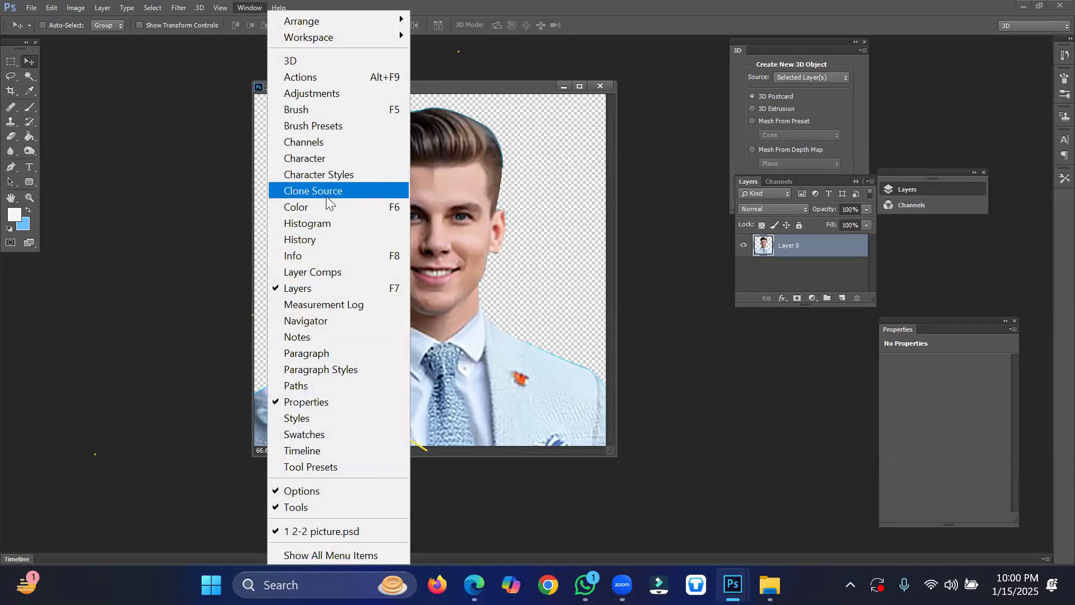
click(324, 224)
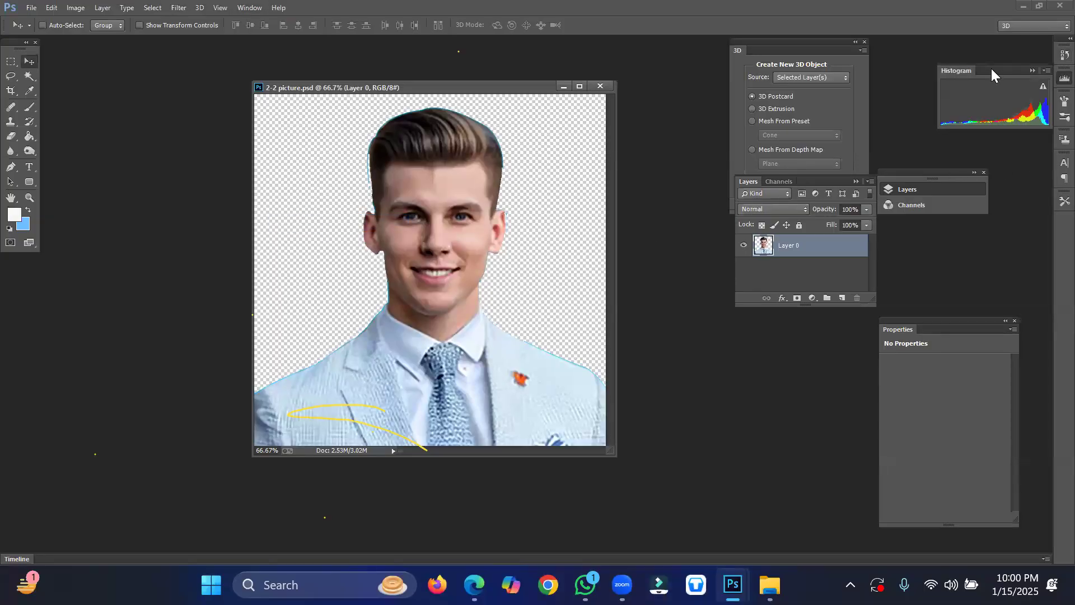
drag(991, 68, 953, 58)
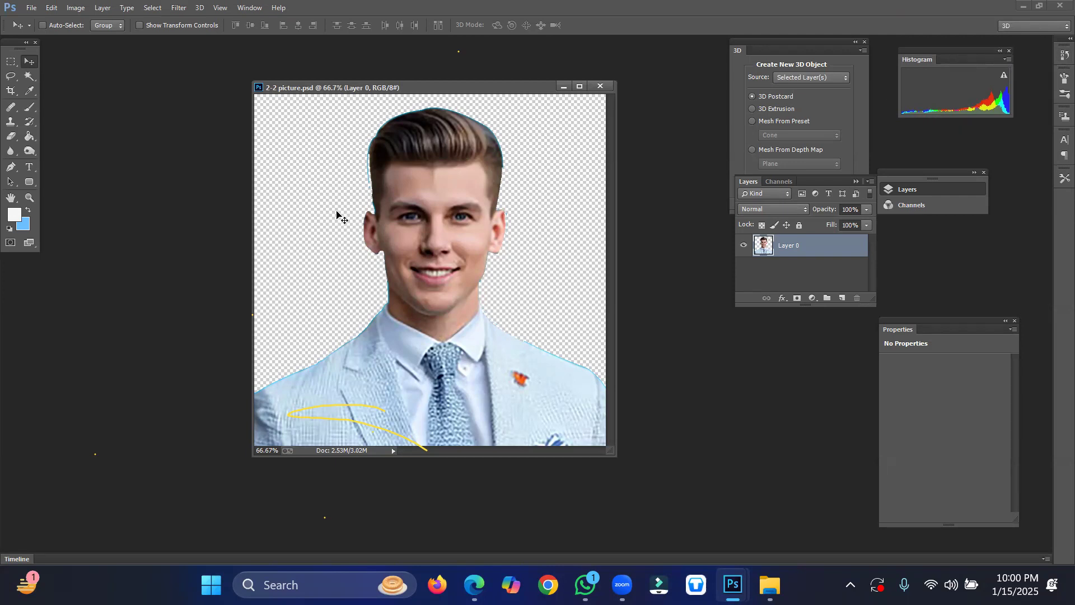
click(598, 88)
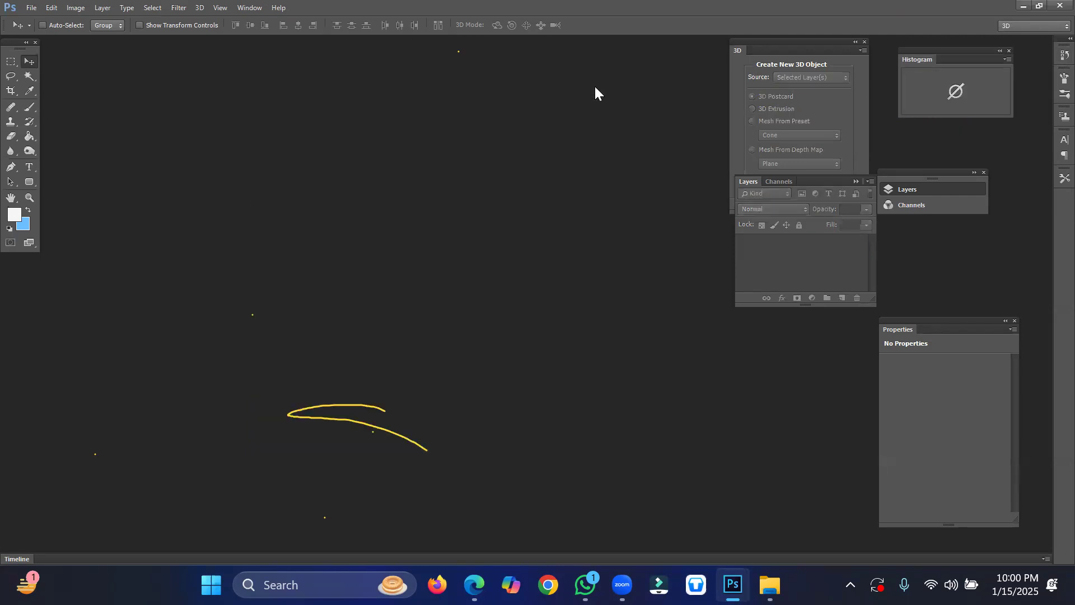
Step: Open "PNG Picture" from the Desktop, centre its window, and move the portrait cutout slightly down on its transparent canvas
double_click(409, 274)
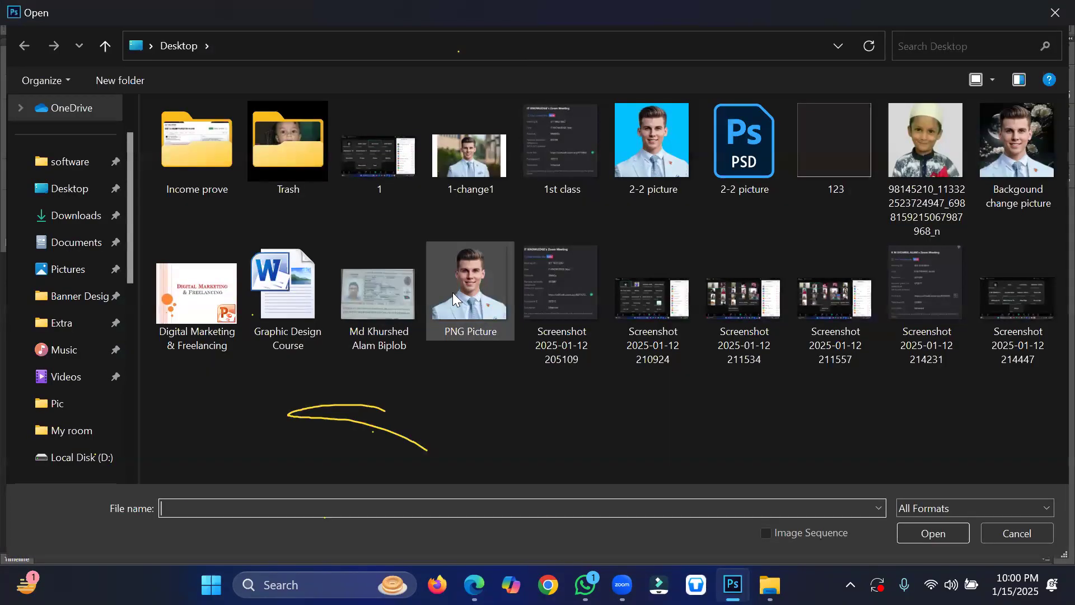
double_click(453, 292)
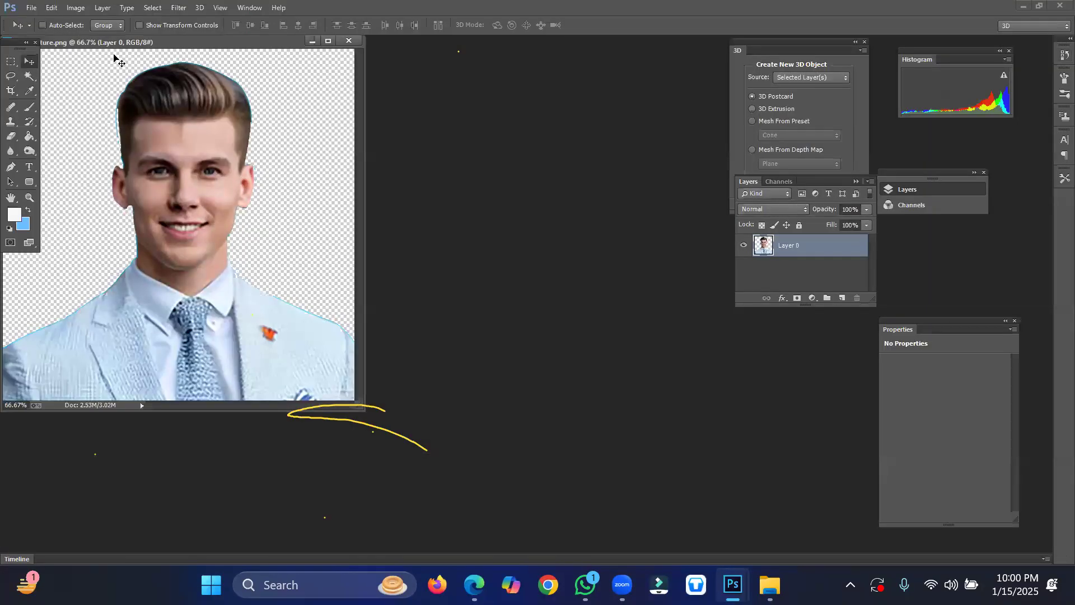
drag(118, 42, 326, 110)
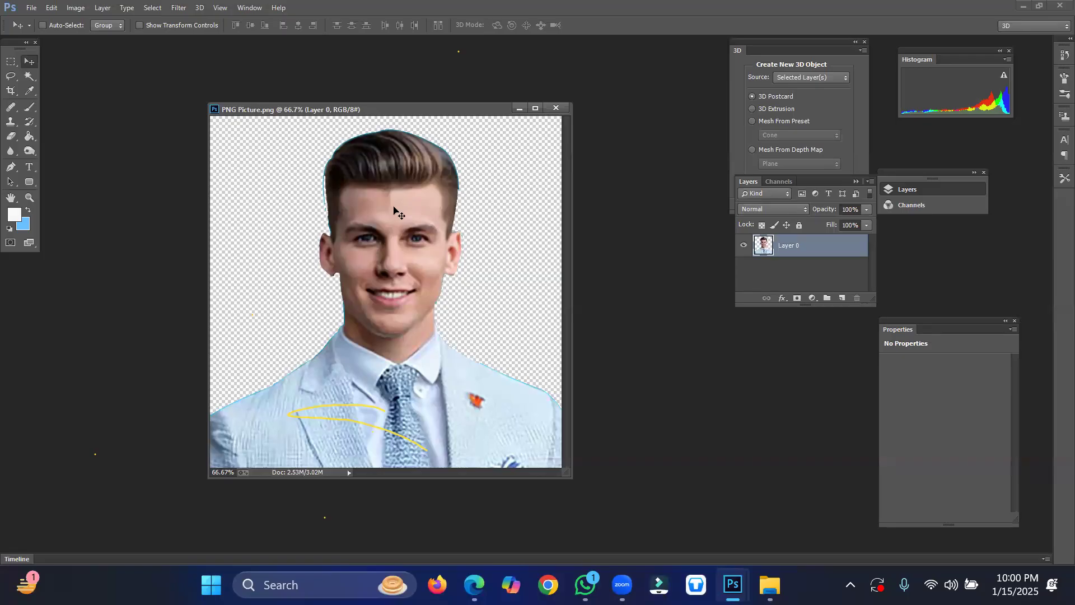
mouse_move(393, 210)
mouse_down()
mouse_move(705, 220)
mouse_move(173, 228)
mouse_move(790, 258)
mouse_move(269, 112)
mouse_move(371, 385)
mouse_move(328, 244)
mouse_move(365, 157)
mouse_move(384, 243)
mouse_move(395, 222)
mouse_up()
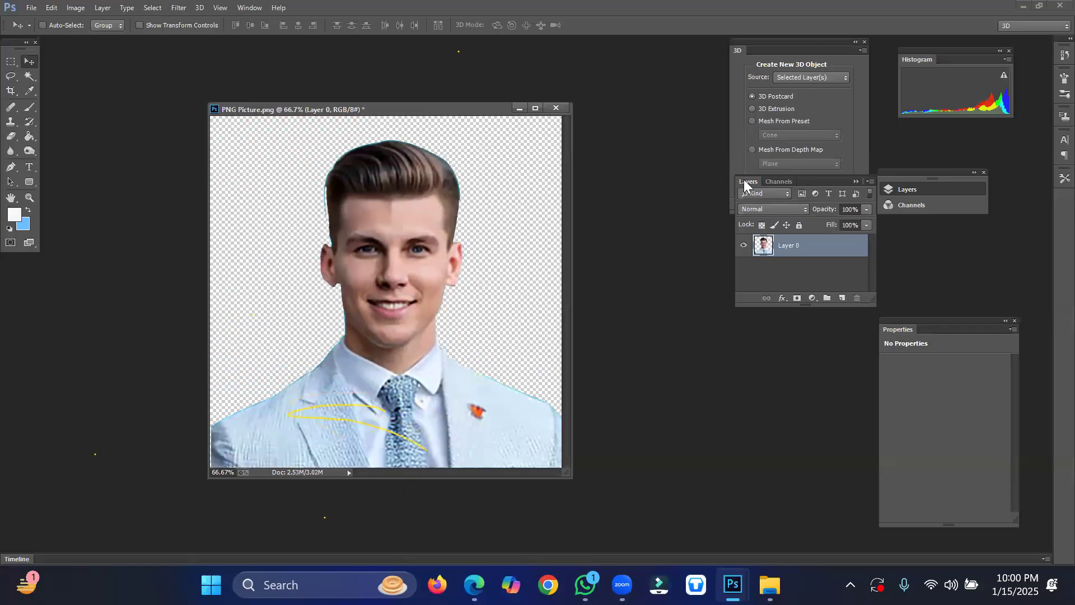
Step: Open the meeting screenshot 1.jpg from the Desktop, place its window beside PNG Picture, and make PNG Picture the active document
key(ctrl+o)
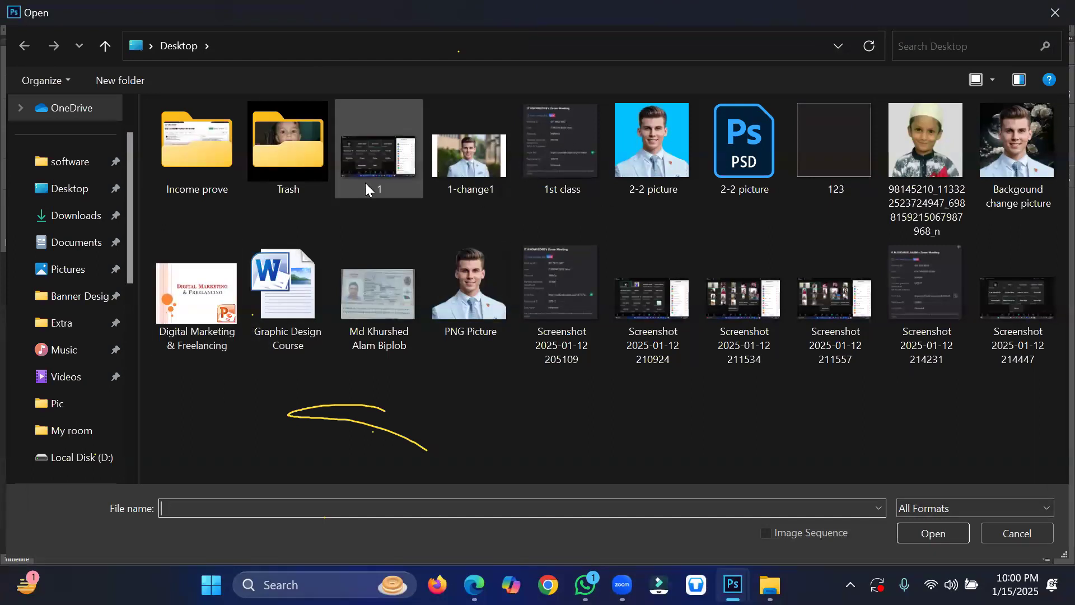
key(Escape)
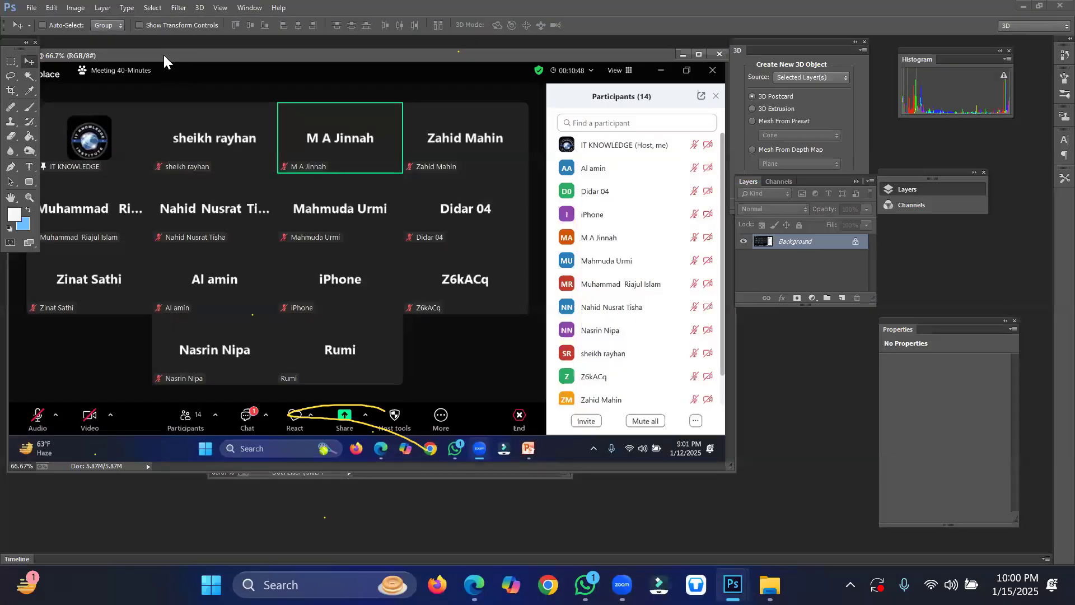
drag(275, 55, 603, 84)
click(378, 211)
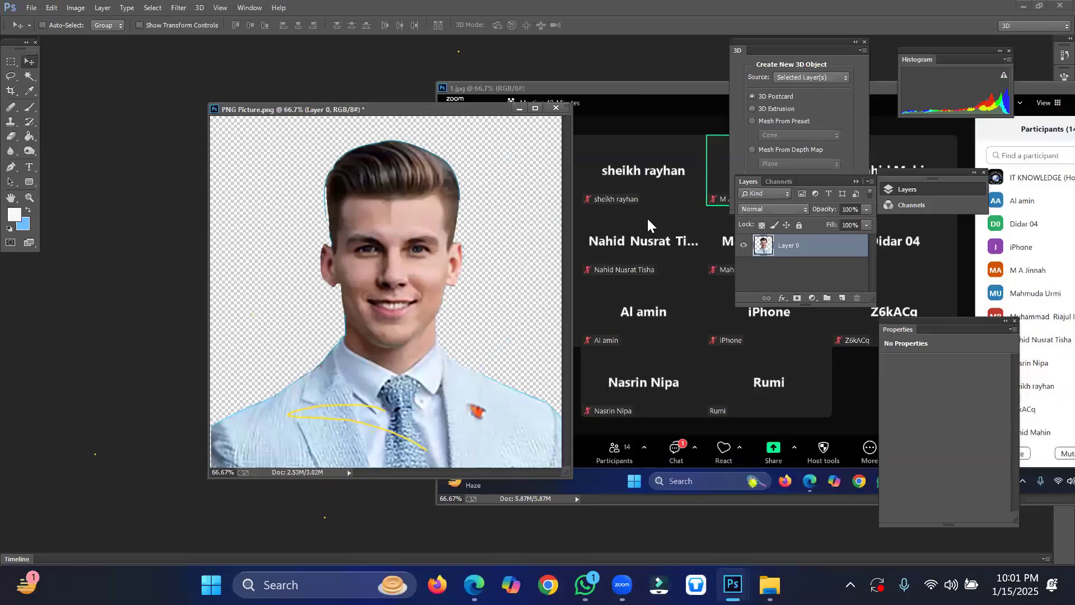
Step: Copy the portrait cutout onto the 1.jpg screenshot, maximize that document, and shift the cutout slightly up and left
drag(379, 238, 673, 236)
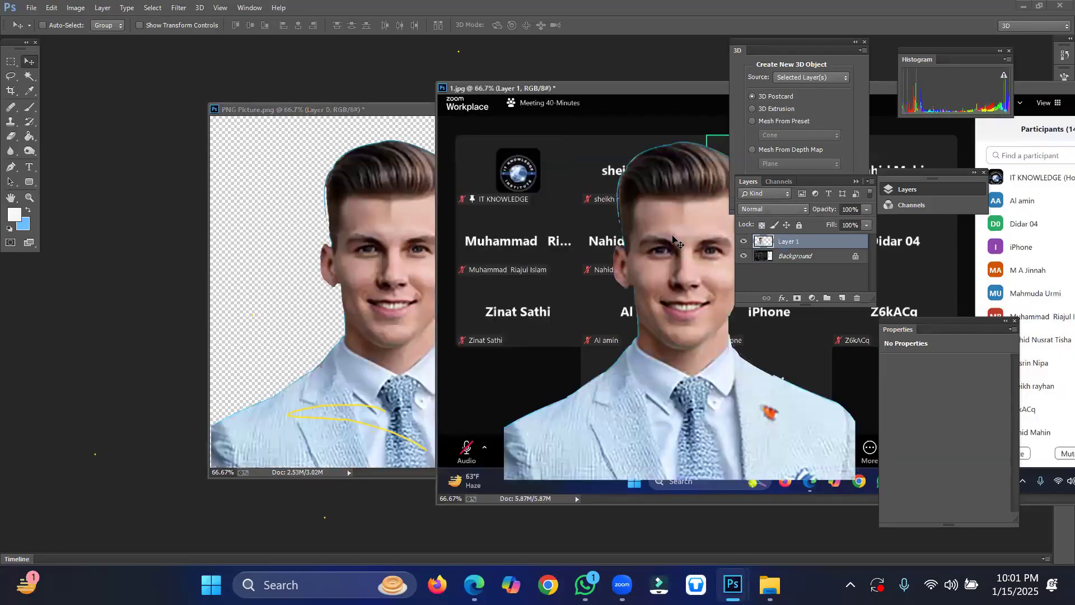
double_click(636, 86)
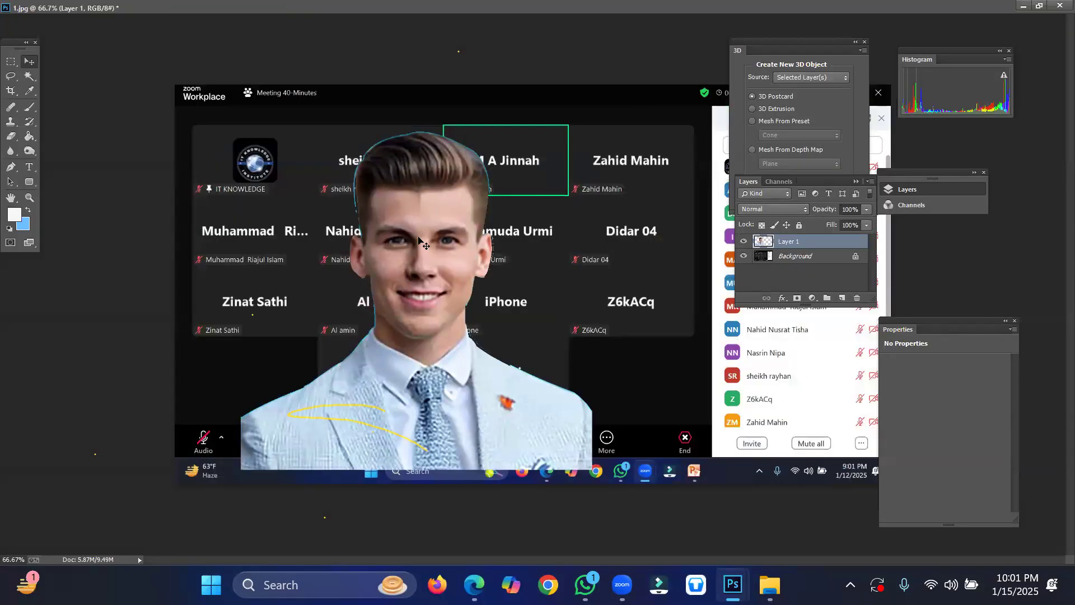
mouse_move(419, 240)
mouse_down()
mouse_move(414, 191)
mouse_move(407, 228)
mouse_up()
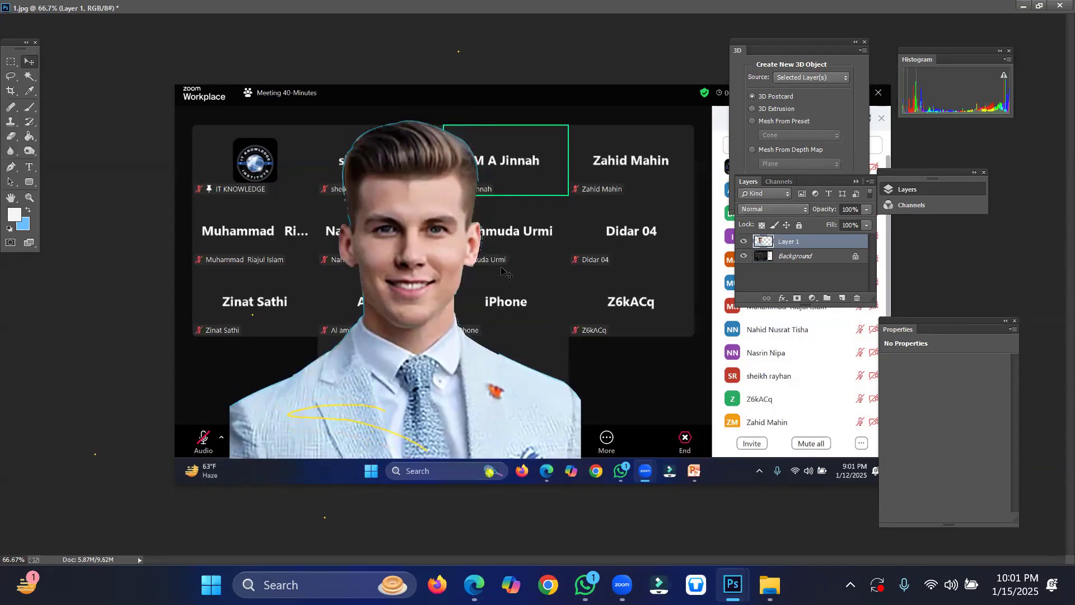
Step: Close 1.jpg and PNG Picture.png without saving their changes
key(ctrl+w)
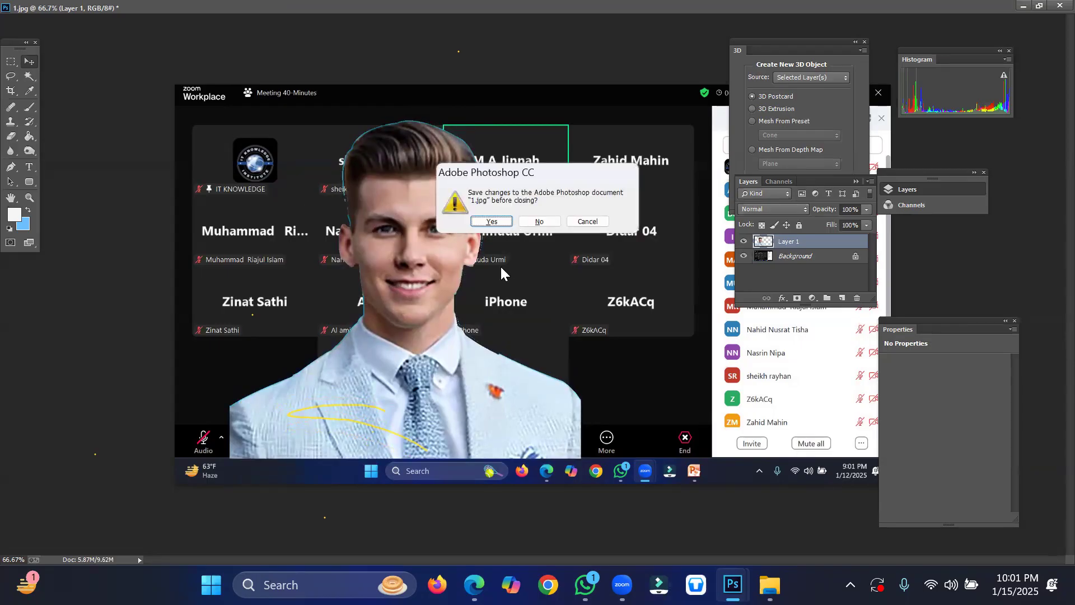
click(539, 222)
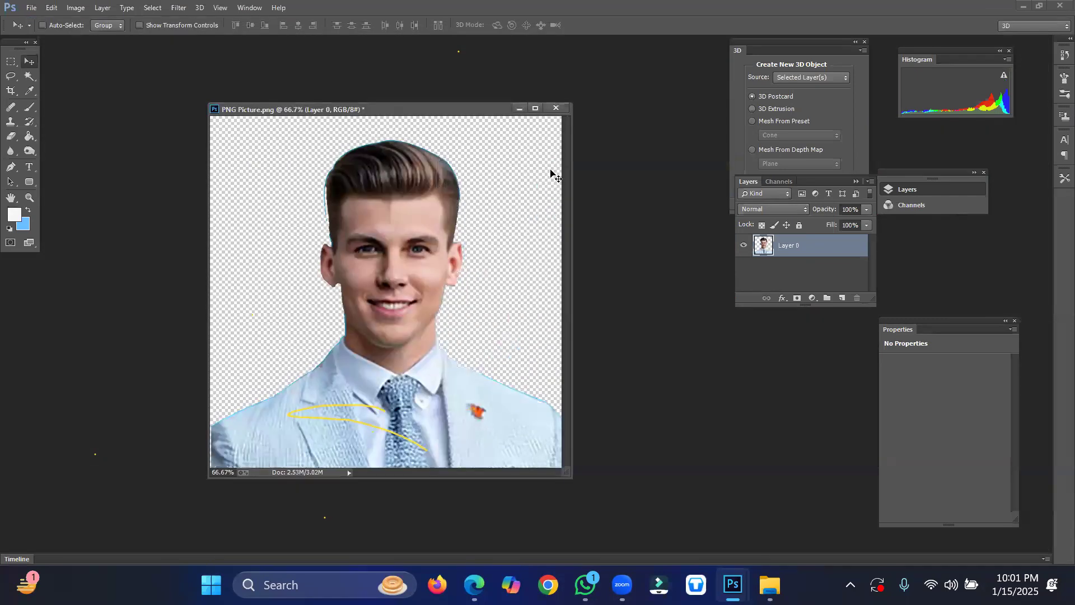
click(556, 108)
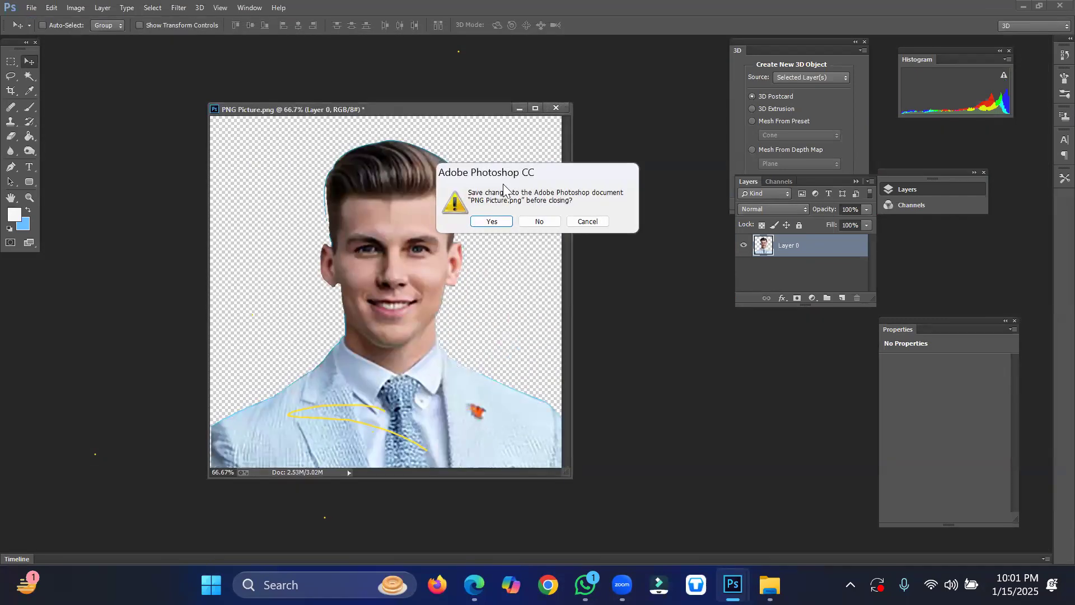
click(539, 222)
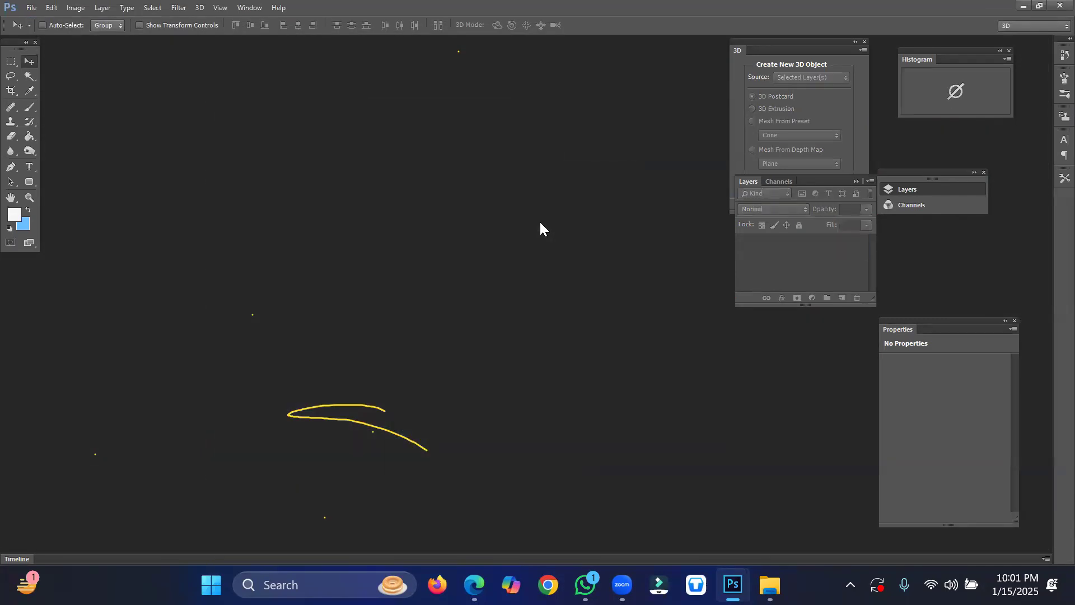
Step: Minimize Photoshop, view "Backgound change picture" from the desktop in the Photos viewer, close it and return to Photoshop
click(1017, 7)
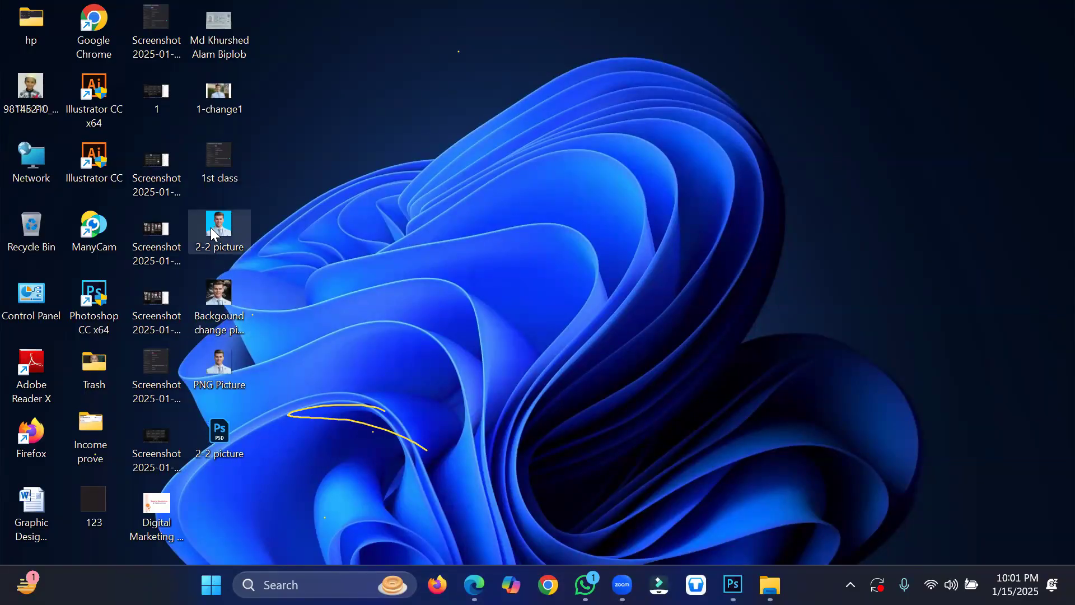
double_click(217, 317)
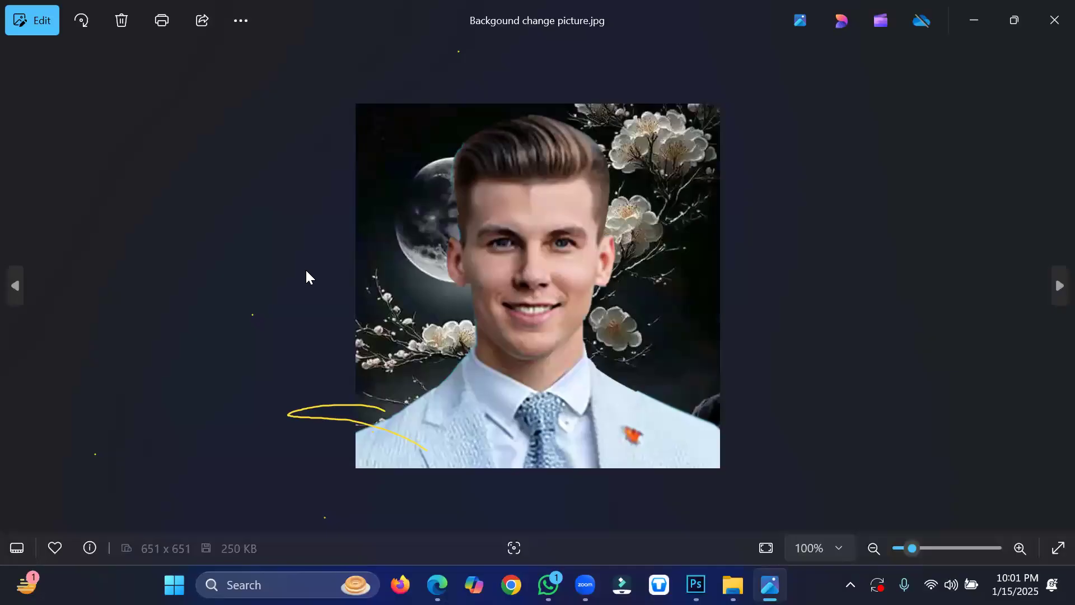
click(1053, 17)
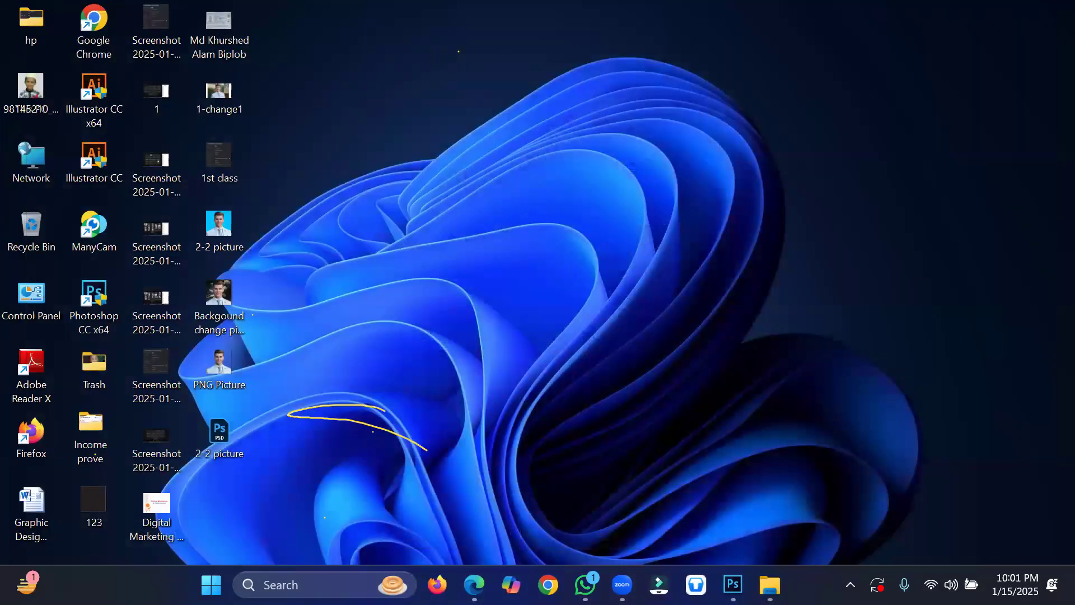
click(733, 586)
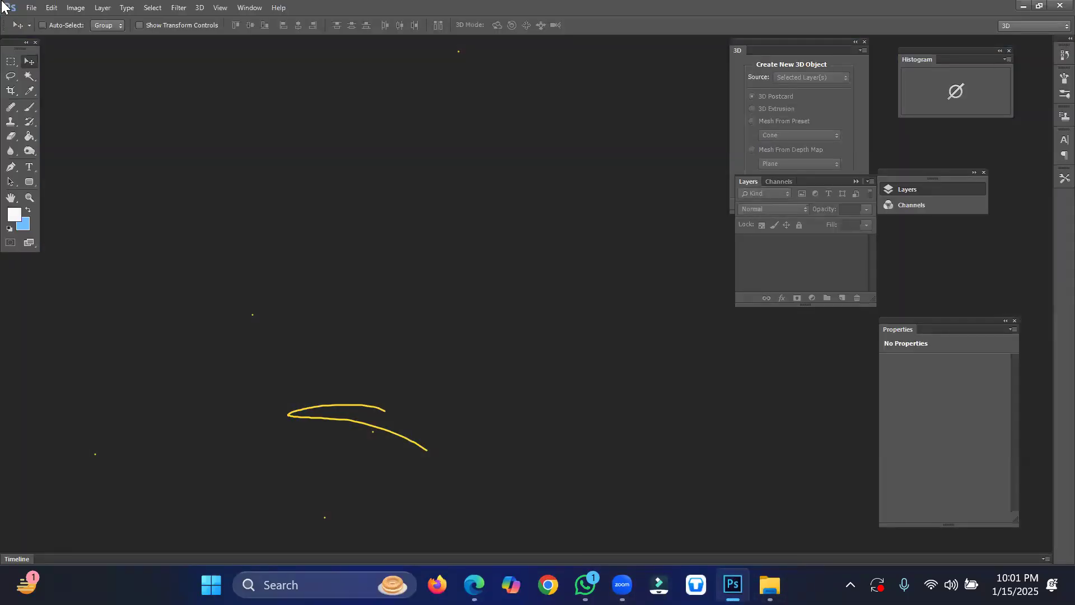
Step: Start a new document with the Custom preset and set its dimension units to inches
click(31, 8)
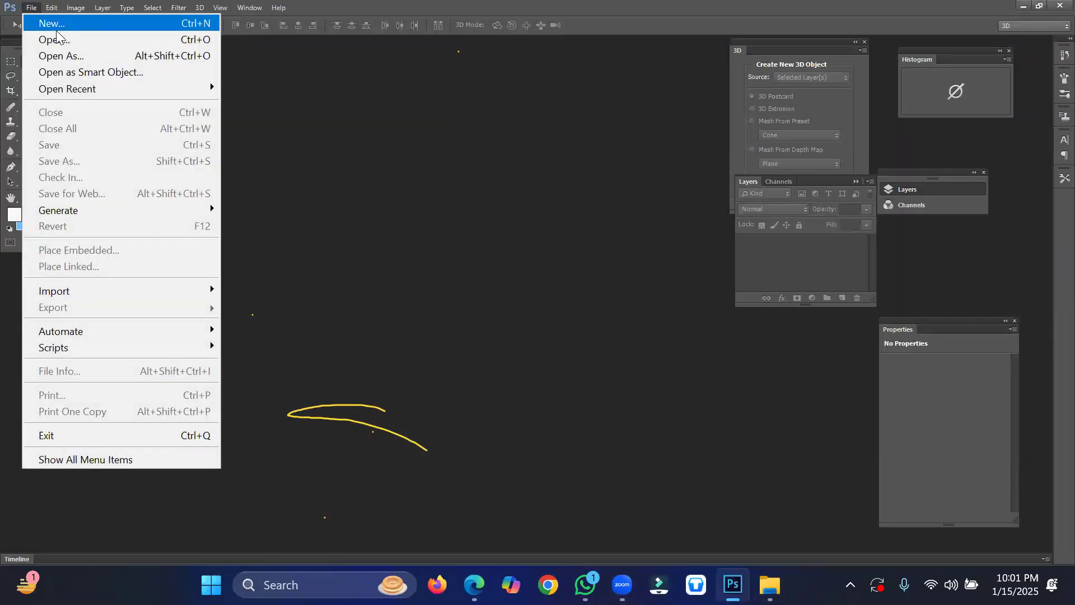
click(59, 27)
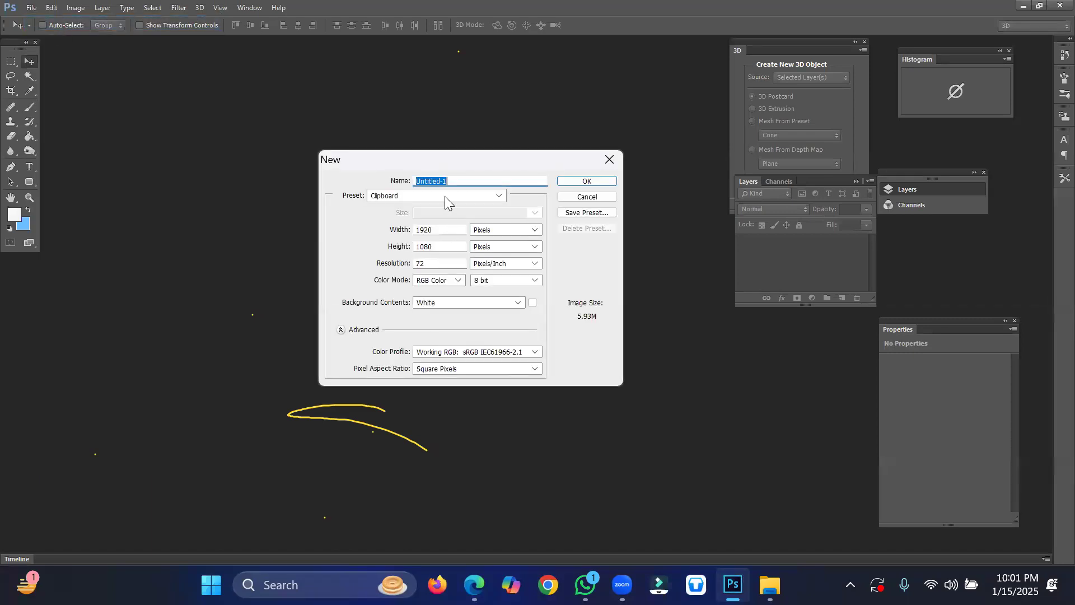
click(445, 196)
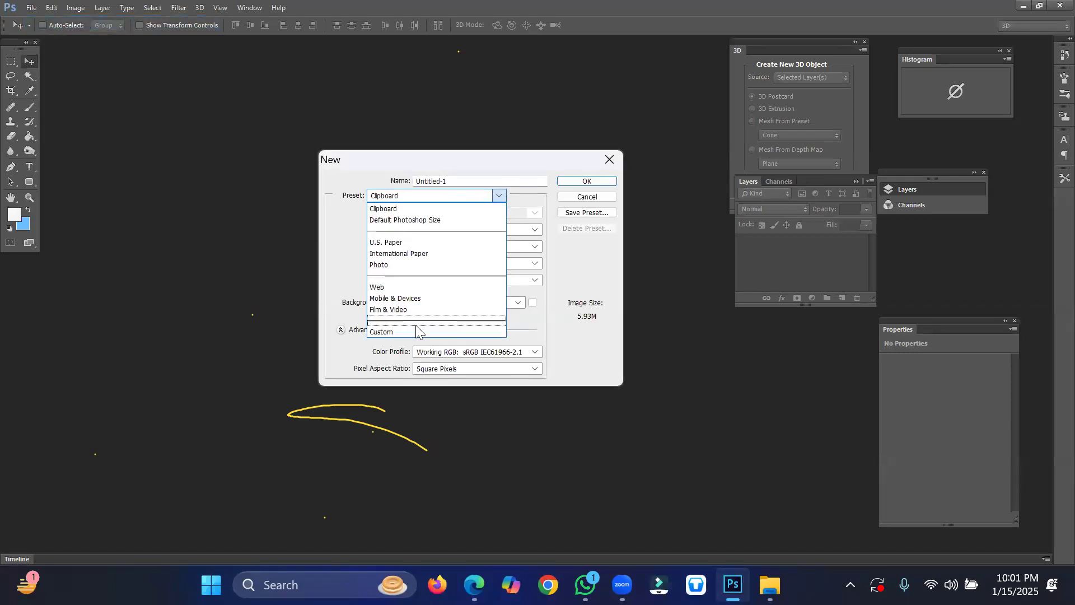
click(399, 330)
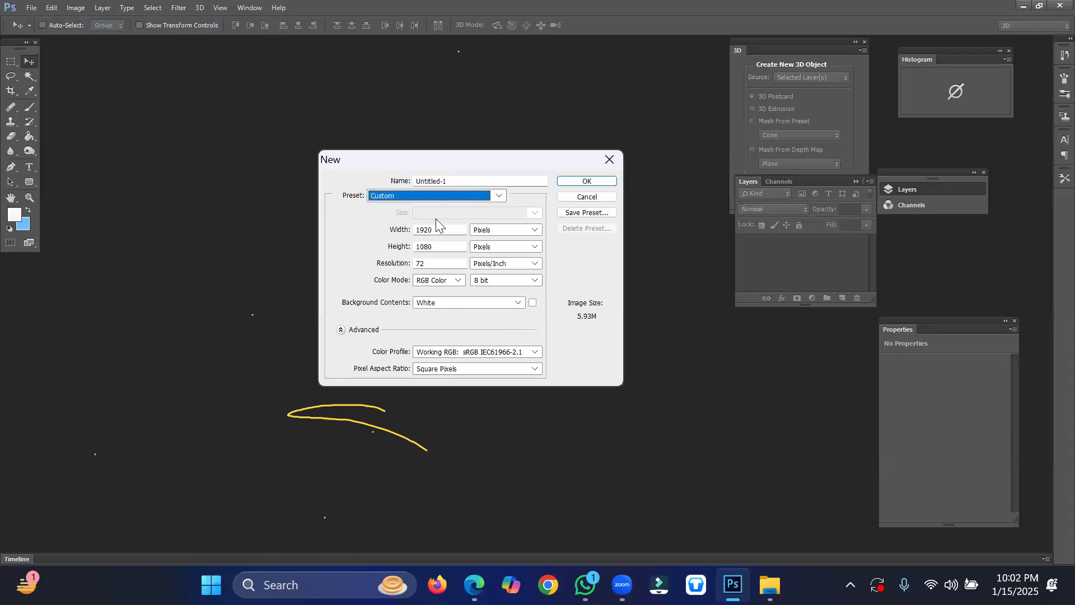
click(485, 232)
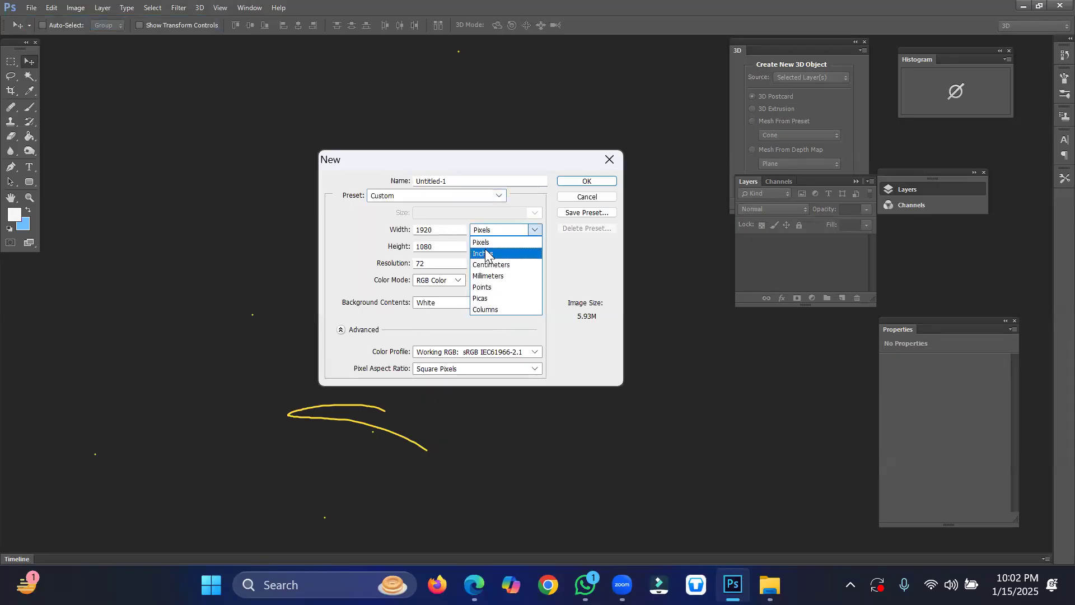
click(485, 246)
Step: Create the document at 10 by 10 inches and 300 pixels/inch, and move its window clear of the toolbox
double_click(445, 229)
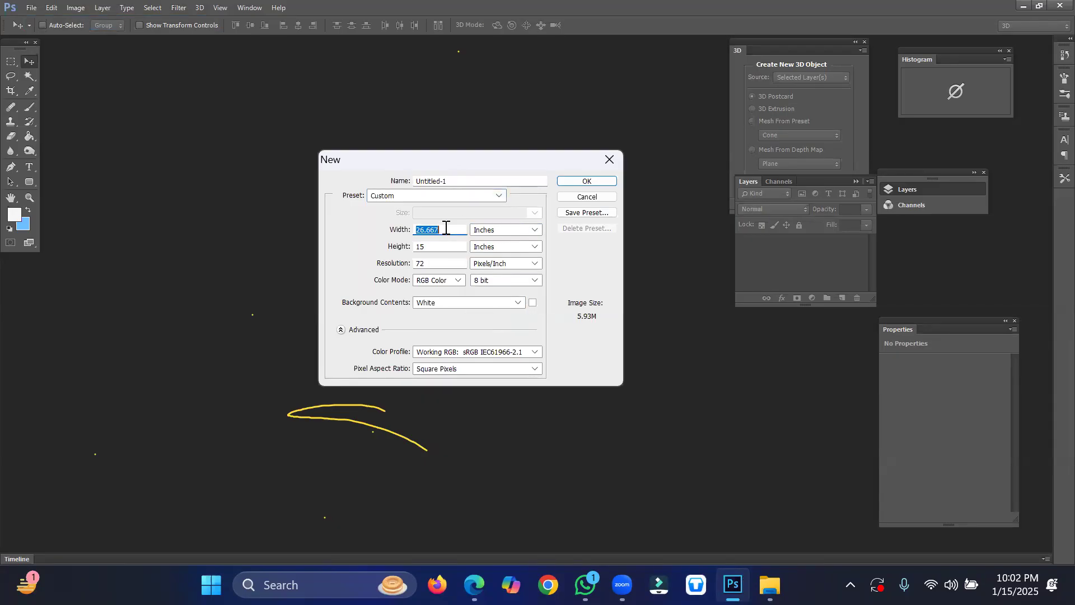
text(10)
key(Tab)
text(10)
key(Tab)
key(Tab)
text(300)
click(573, 184)
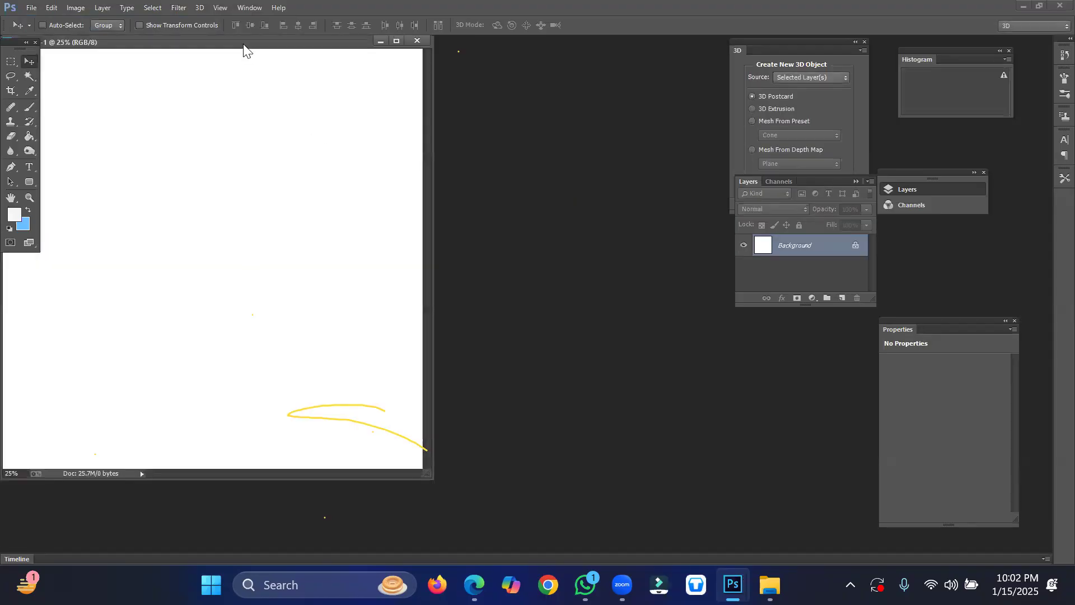
drag(238, 40, 358, 106)
Step: Open the 1-change1 and 2-2 picture images together from the Desktop
double_click(667, 158)
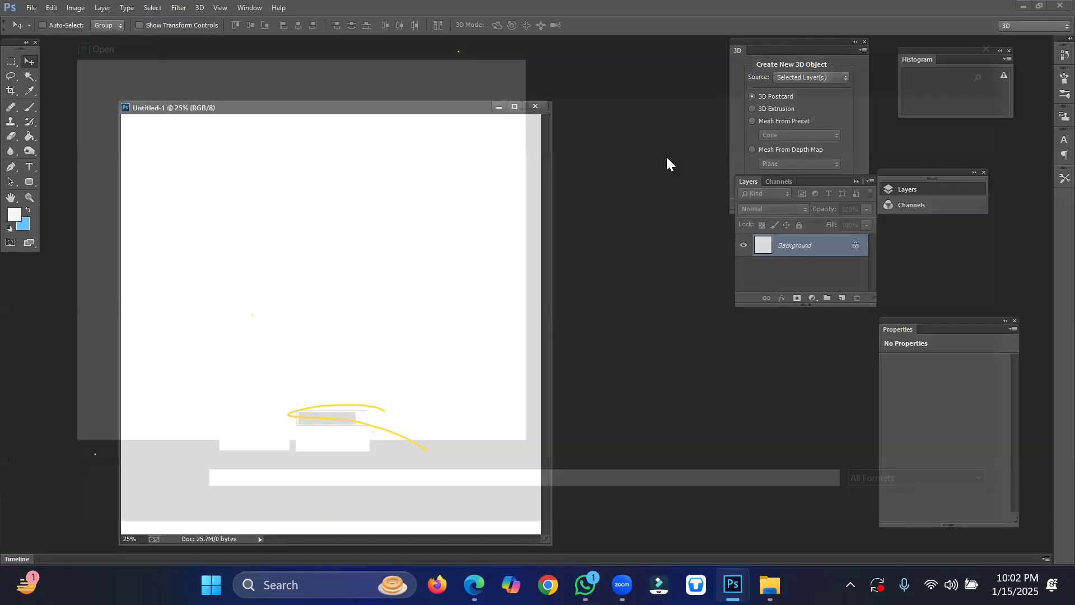
click(647, 146)
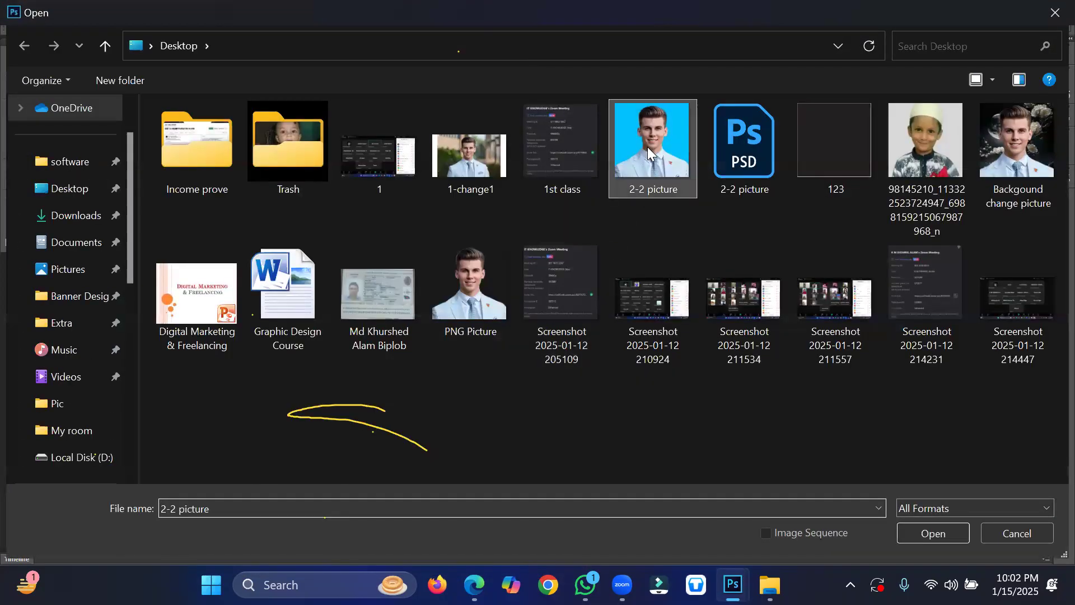
ctrl+click(456, 281)
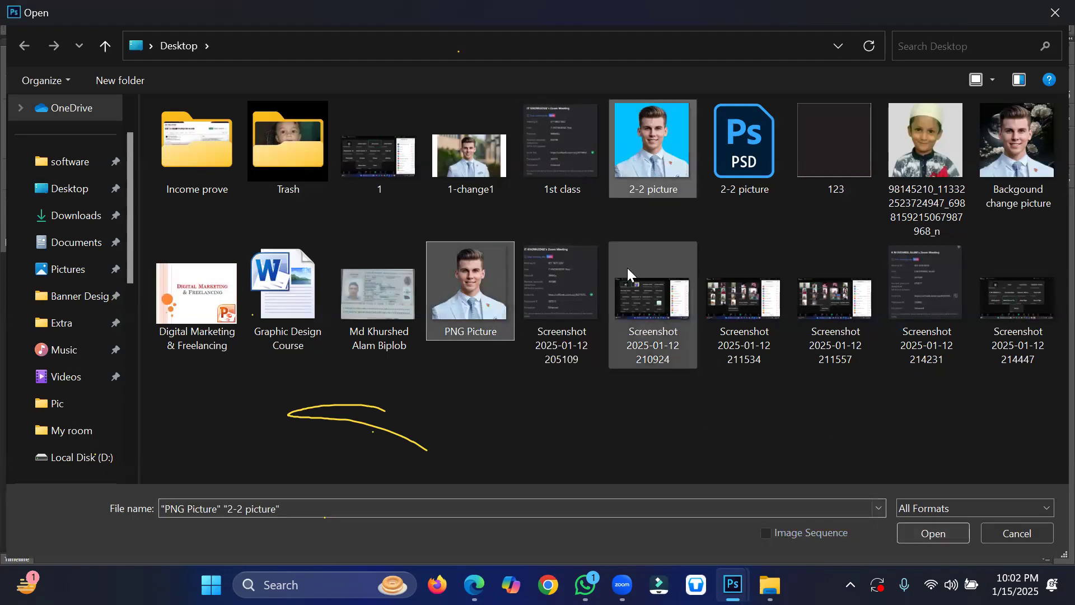
click(655, 133)
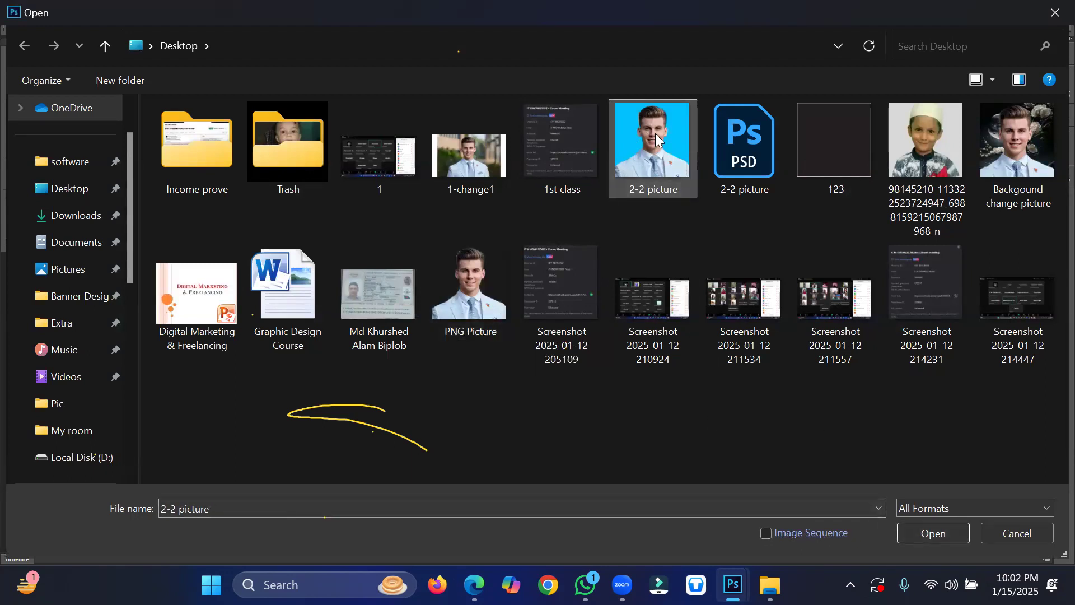
ctrl+click(480, 140)
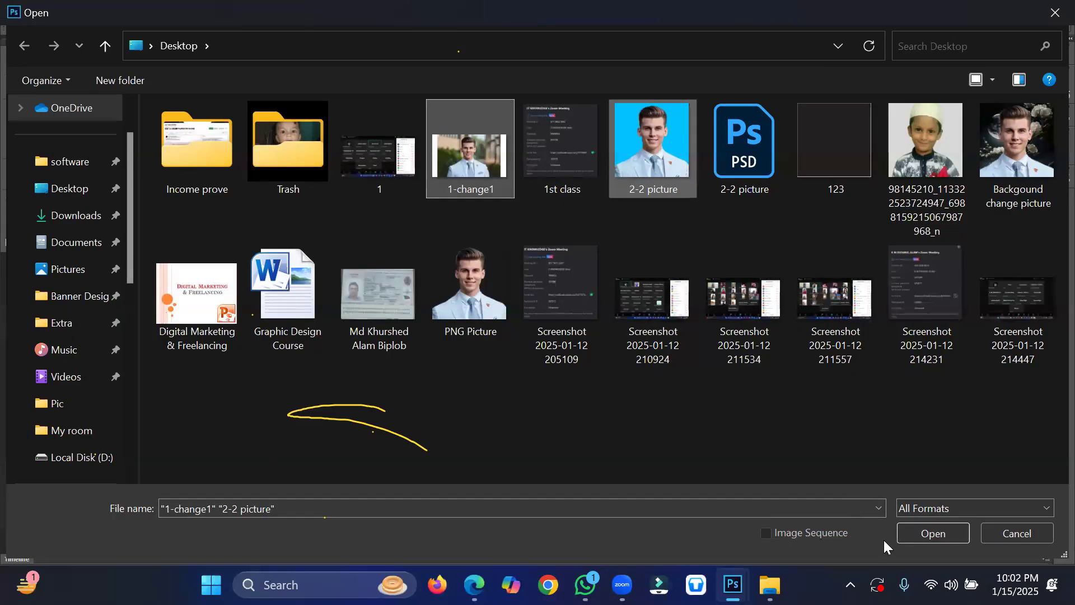
click(918, 534)
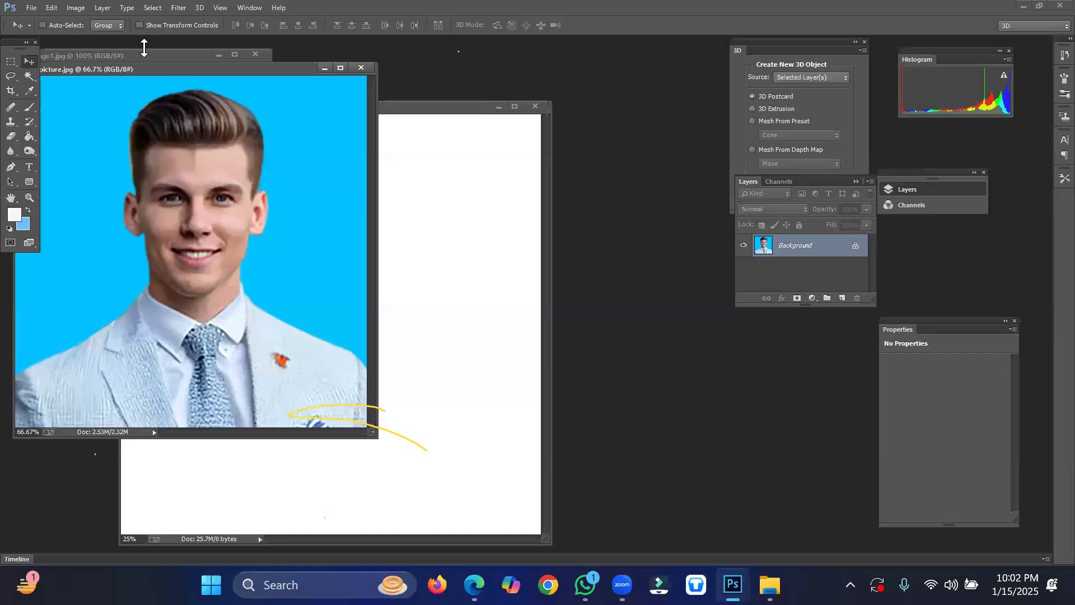
Step: Copy the outdoor photo and the blue-background portrait onto the blank Untitled-1 canvas, and maximize that document
drag(153, 124, 418, 187)
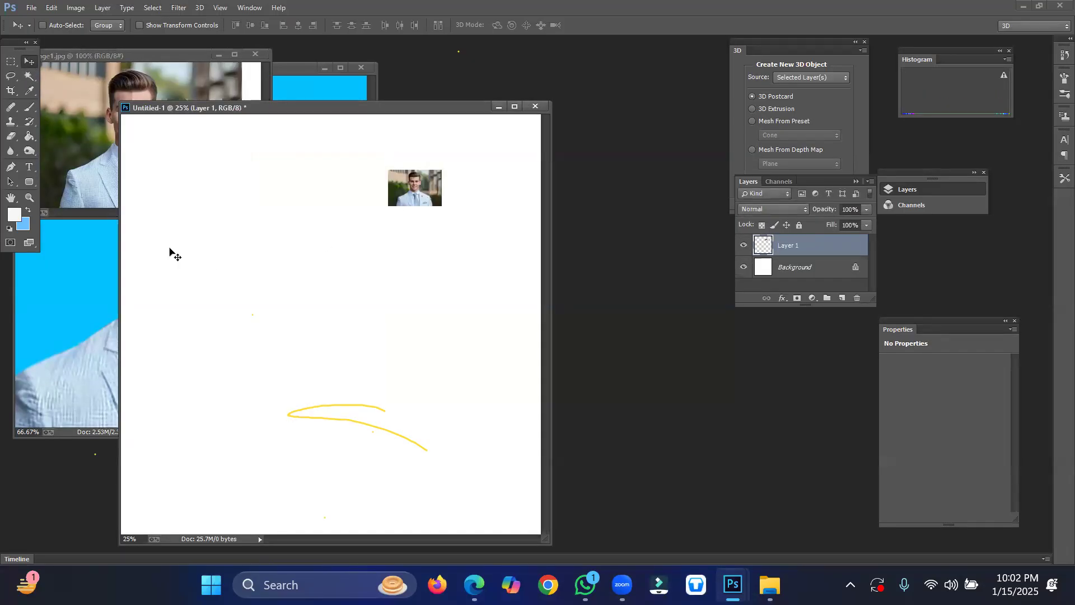
click(87, 251)
drag(221, 236, 421, 353)
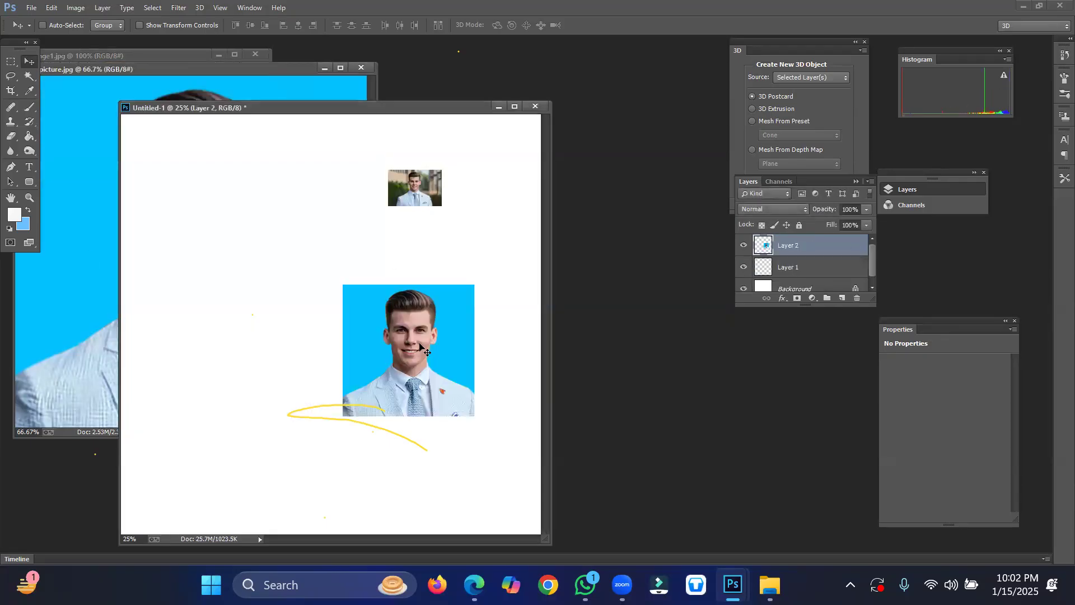
double_click(441, 108)
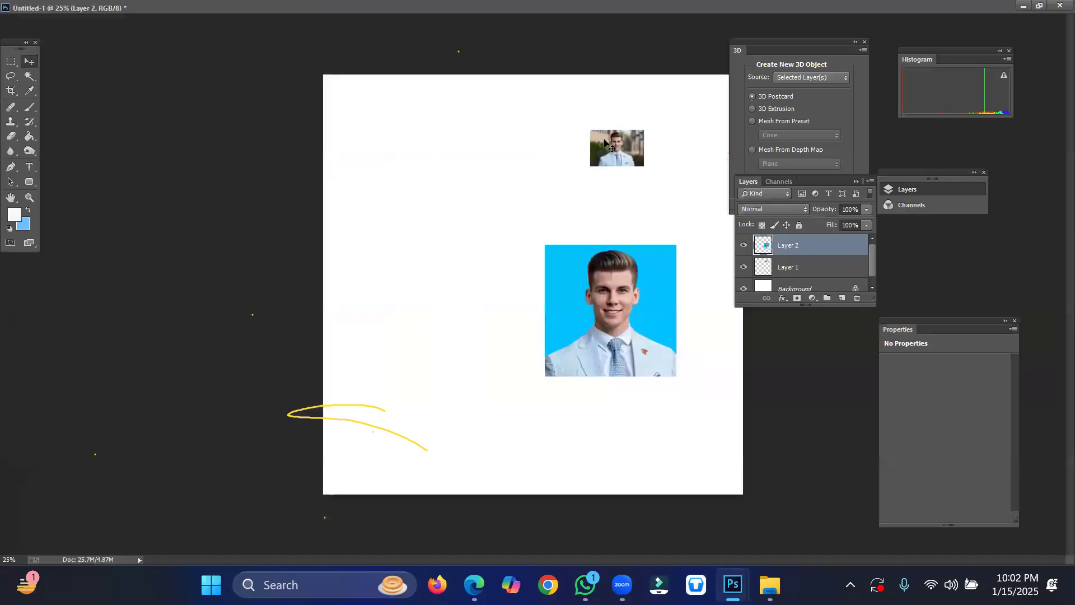
Step: Enlarge the blue-background portrait on Layer 2 proportionally and place it in the lower-right area of the canvas
drag(605, 143, 523, 196)
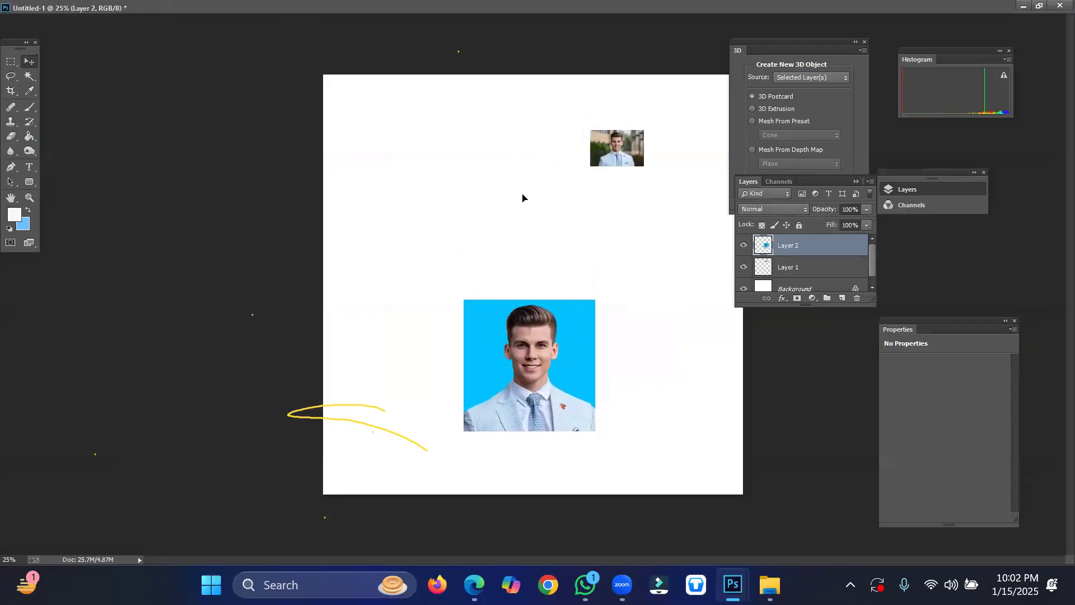
click(523, 196)
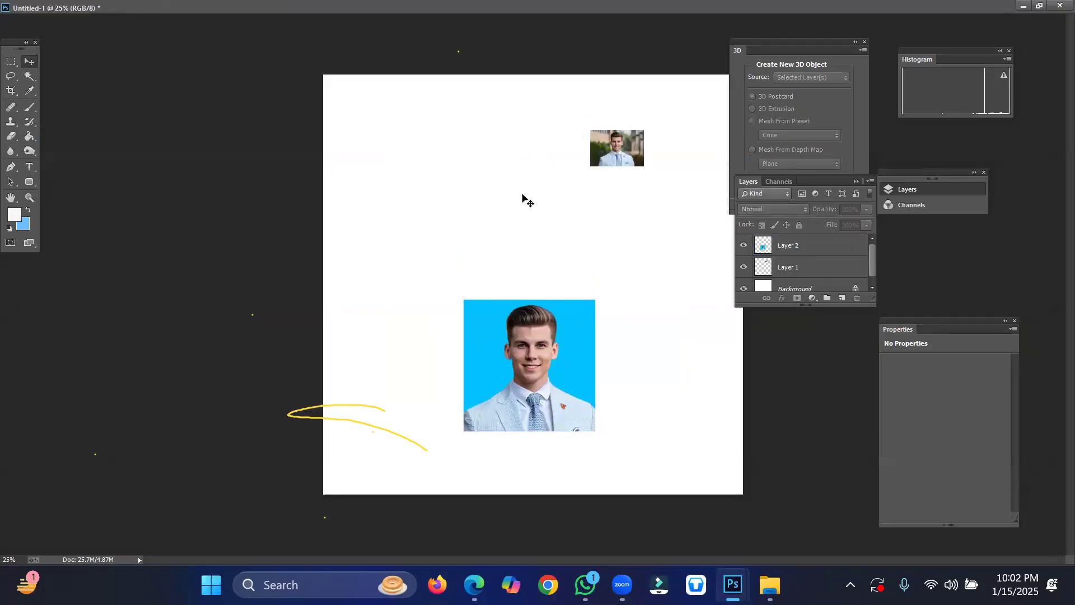
right_click(517, 345)
click(540, 352)
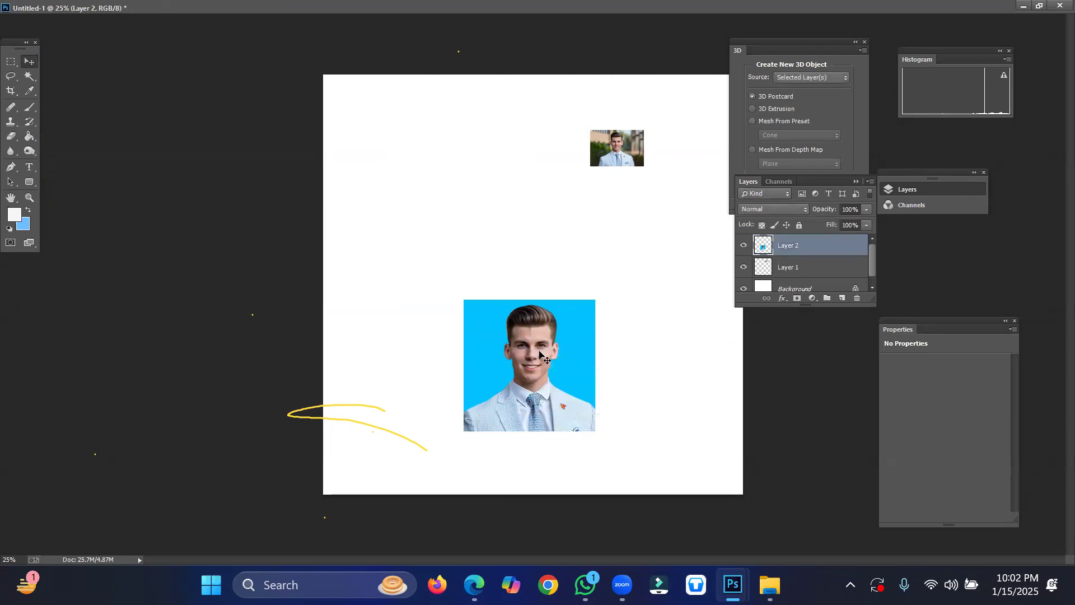
key(ctrl+t)
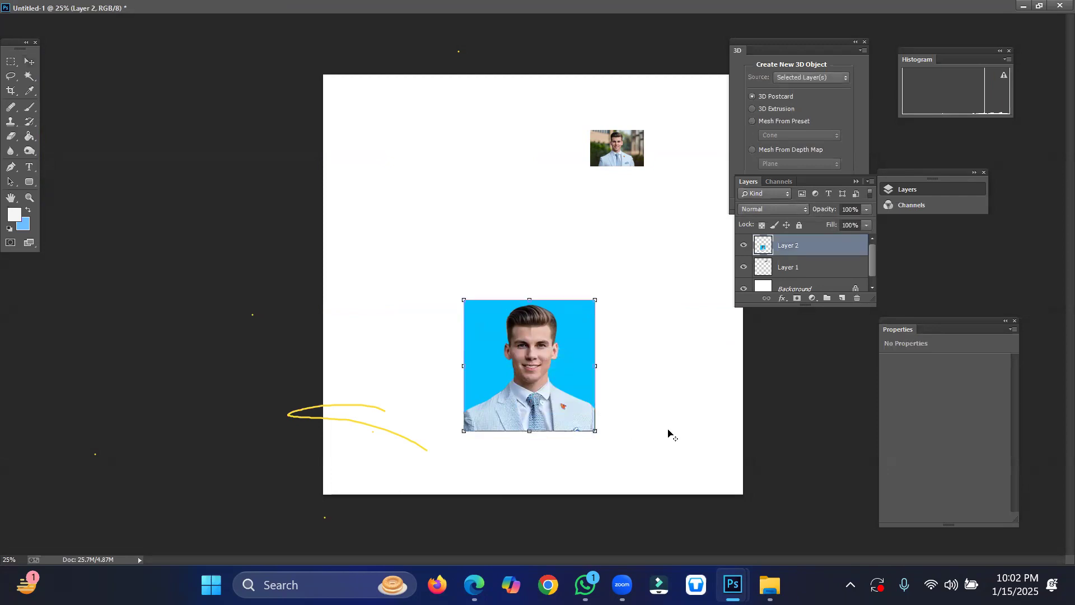
drag(596, 432, 666, 480)
drag(576, 352, 651, 348)
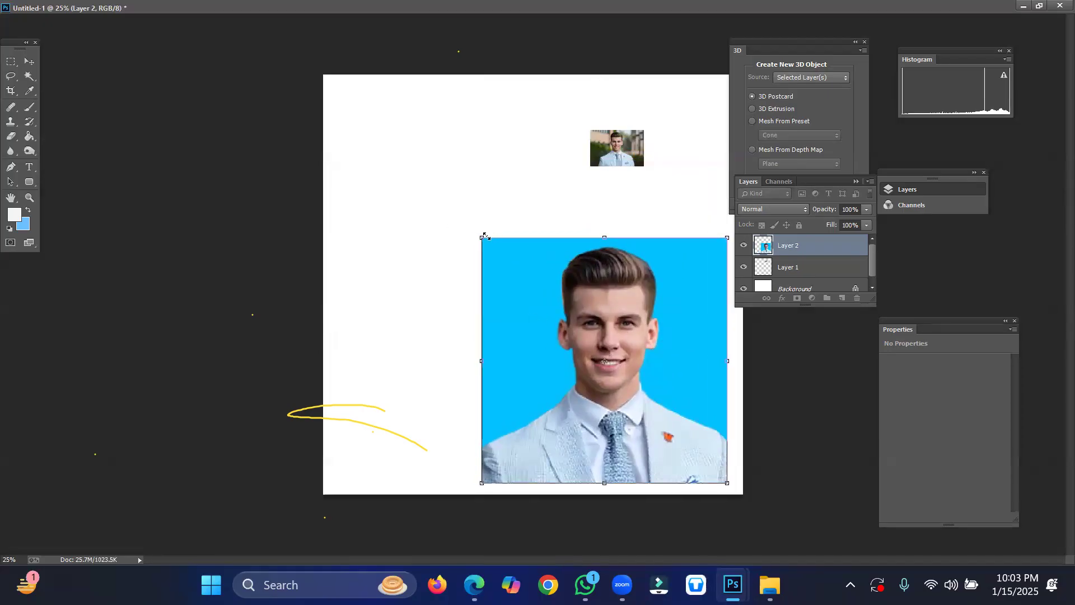
drag(479, 237, 527, 265)
drag(617, 360, 653, 380)
key(Return)
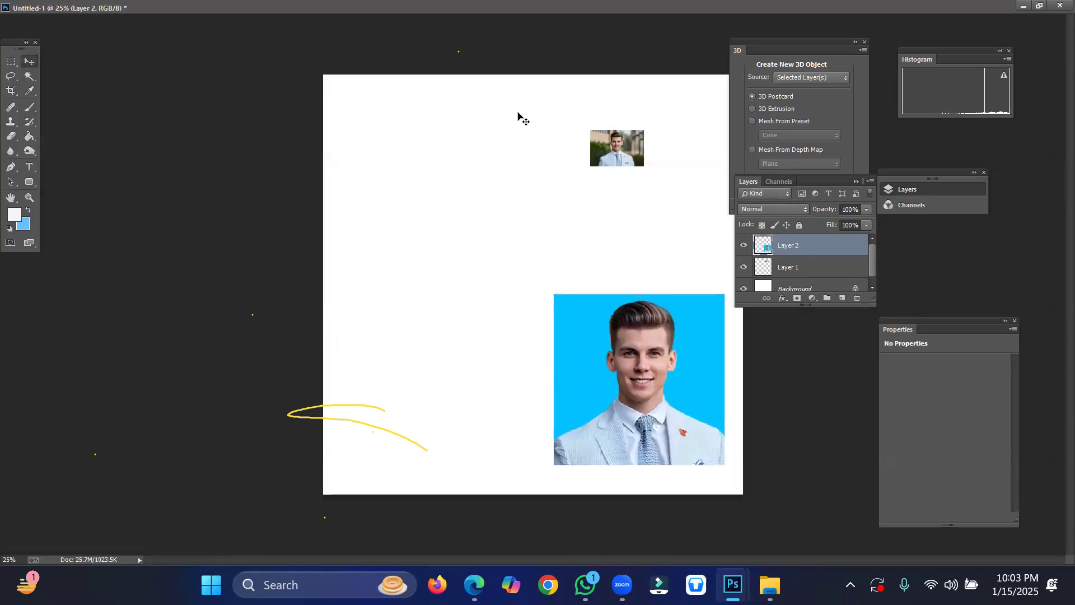
Step: Enlarge the outdoor photo on Layer 1 proportionally and place it in the upper-left area of the canvas
right_click(610, 144)
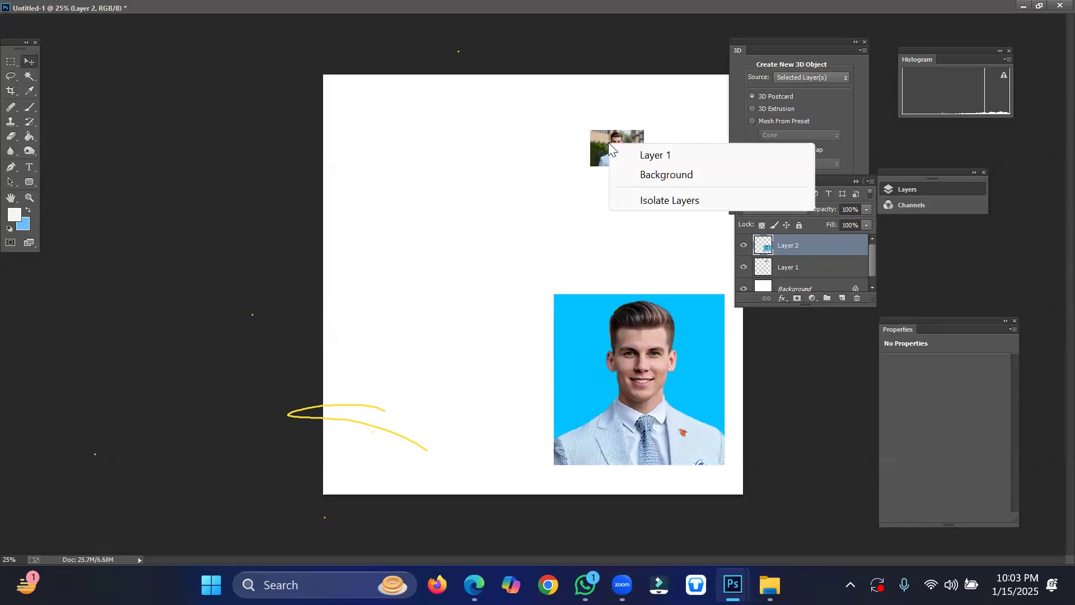
click(653, 156)
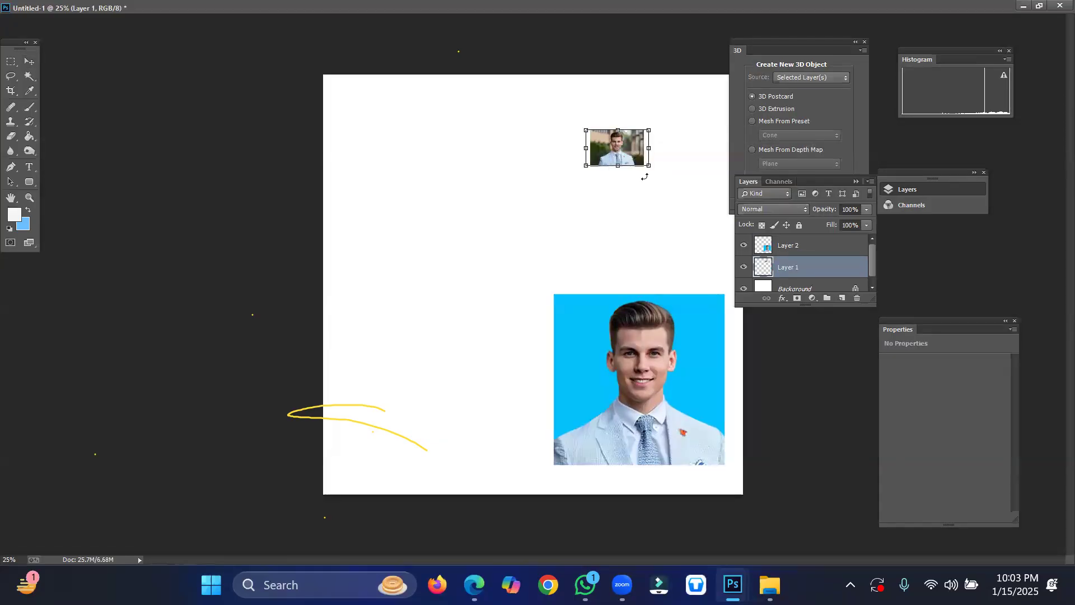
drag(642, 162, 729, 247)
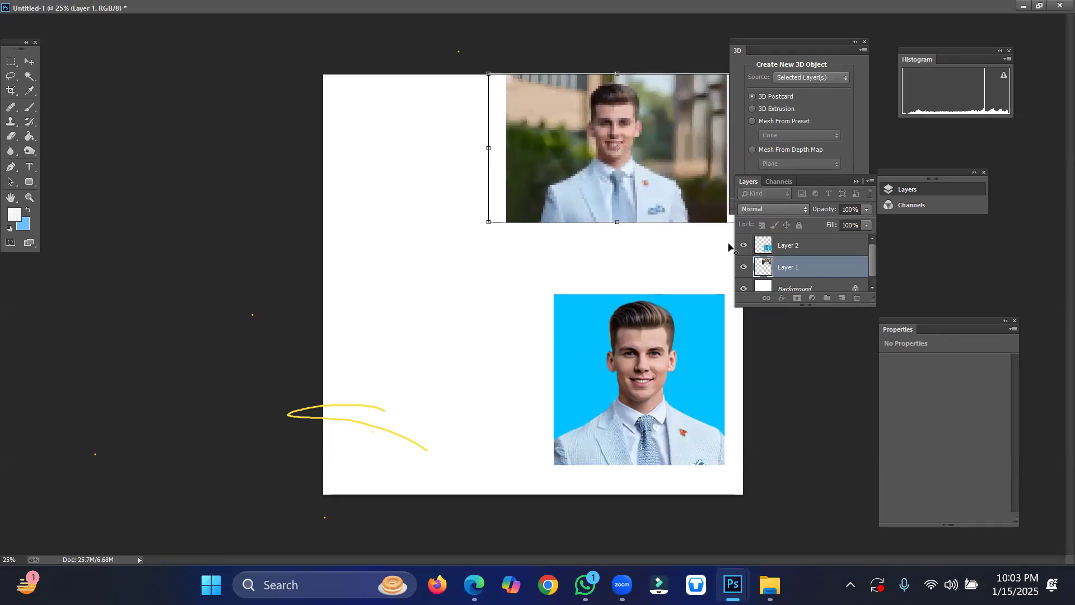
drag(574, 125, 429, 170)
key(Return)
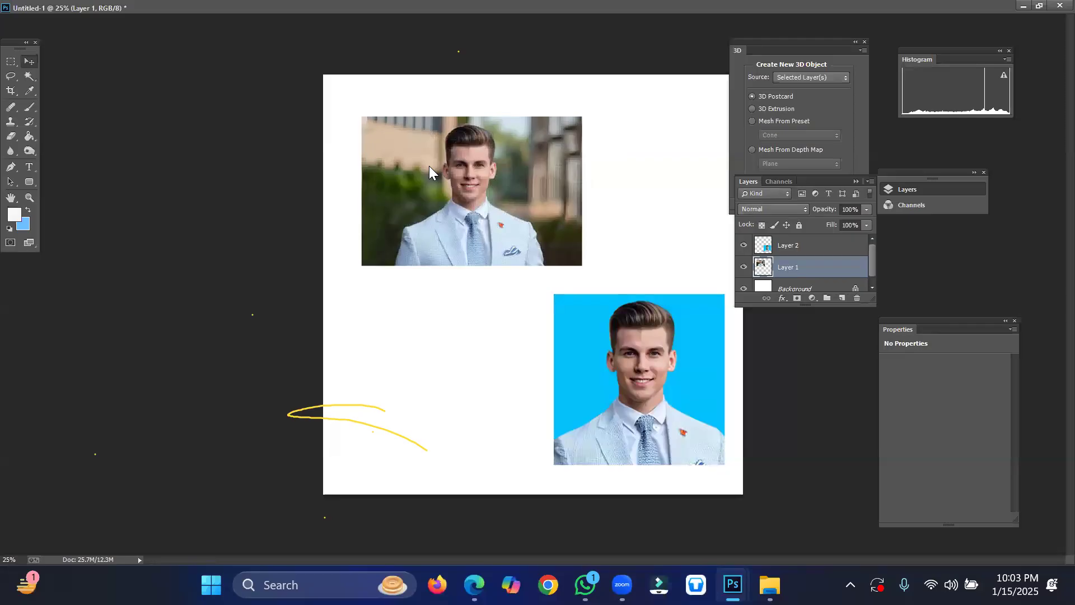
right_click(398, 145)
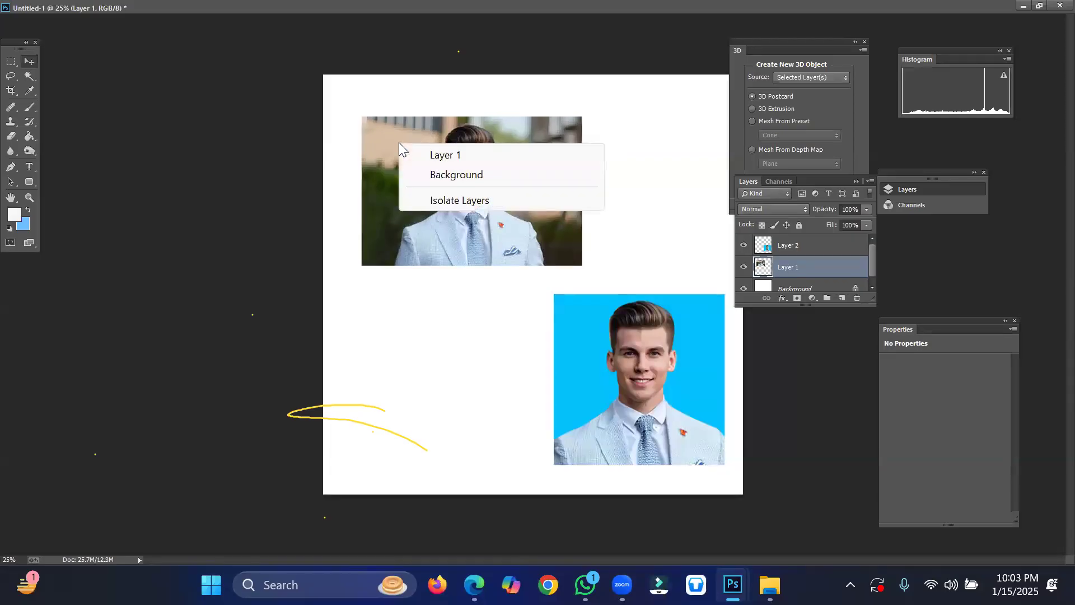
click(426, 151)
drag(426, 151, 403, 136)
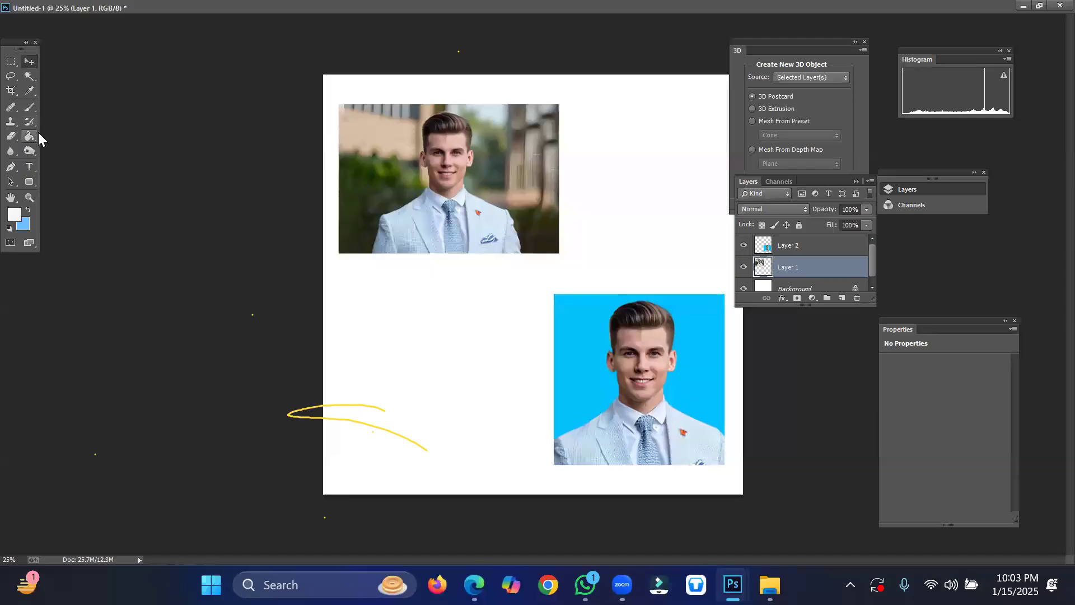
Step: Start a line of text with the Type tool just below the outdoor photo
click(28, 168)
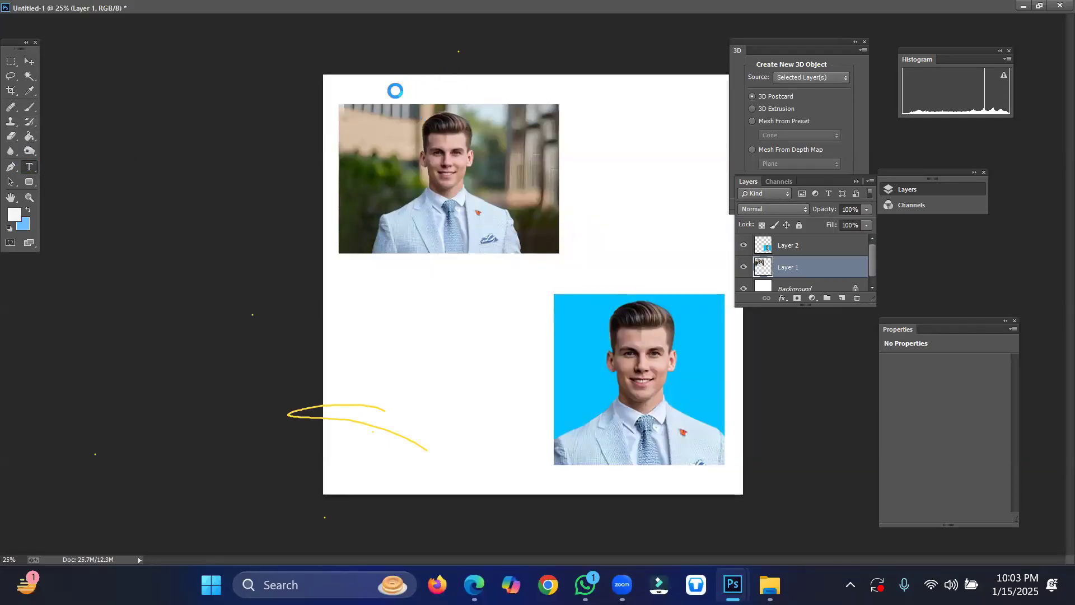
click(389, 95)
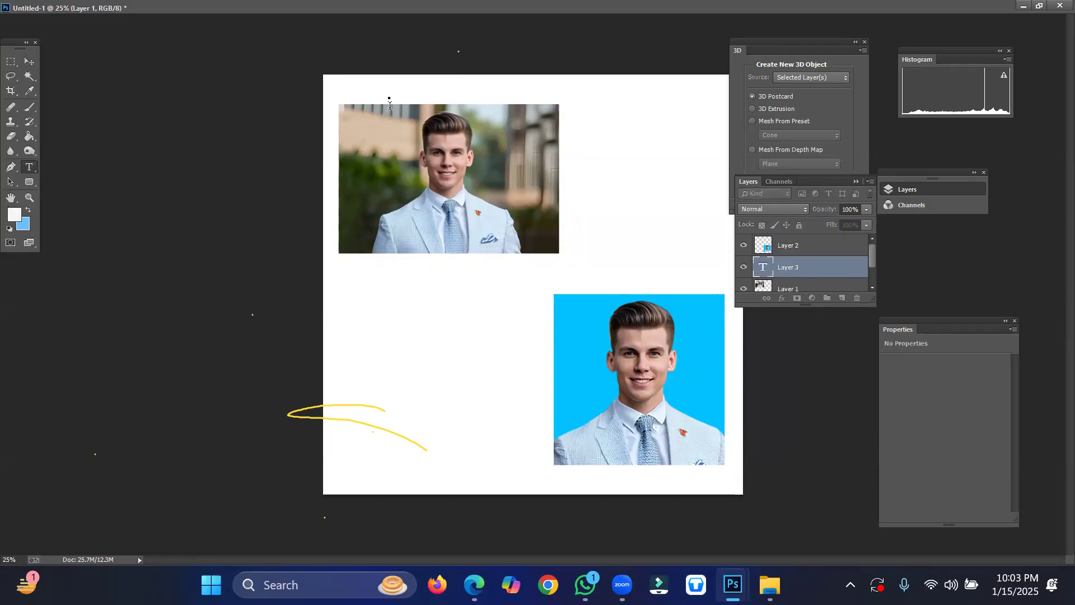
click(408, 101)
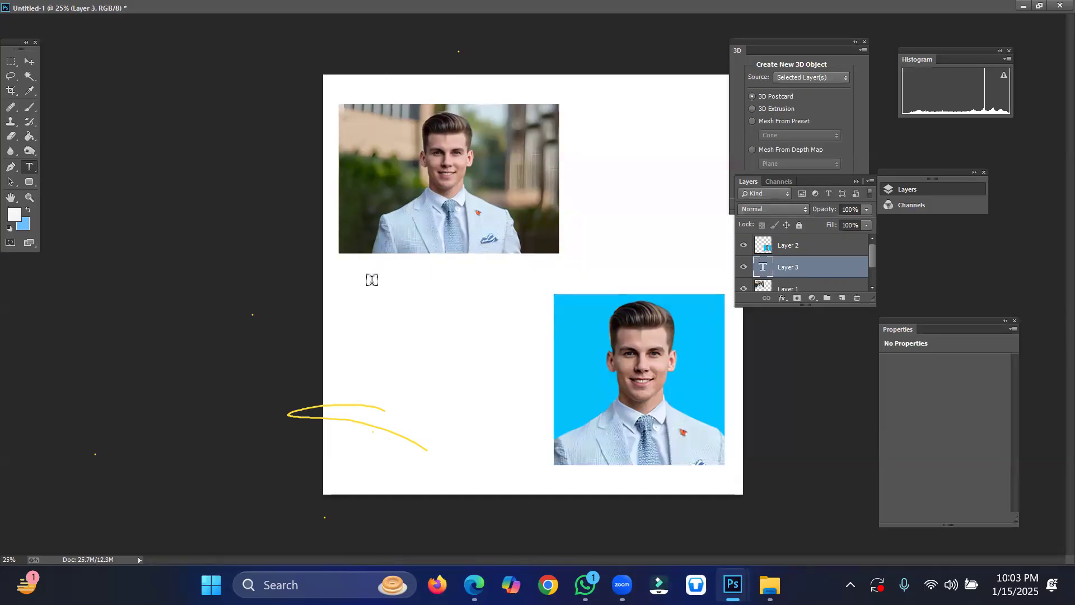
click(372, 280)
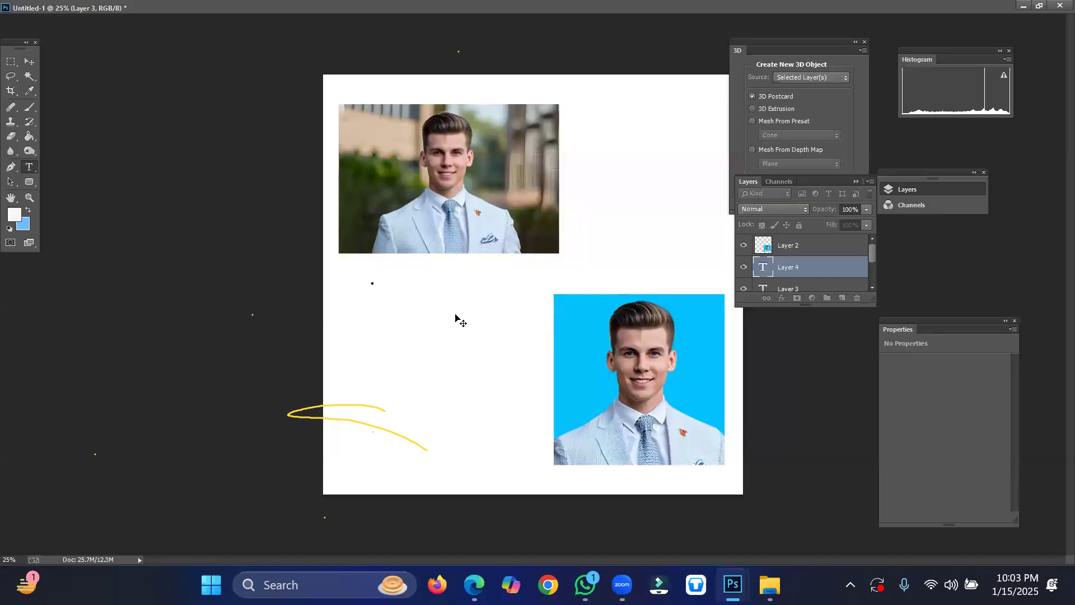
key(ctrl)
key(ctrl)
text(ন)
key(BackSpace)
Step: Restore the document window, set the font to Times New Roman, and enter the caption "BEFORE" below the outdoor photo
click(1039, 7)
click(86, 21)
text(Times New Roman)
key(Return)
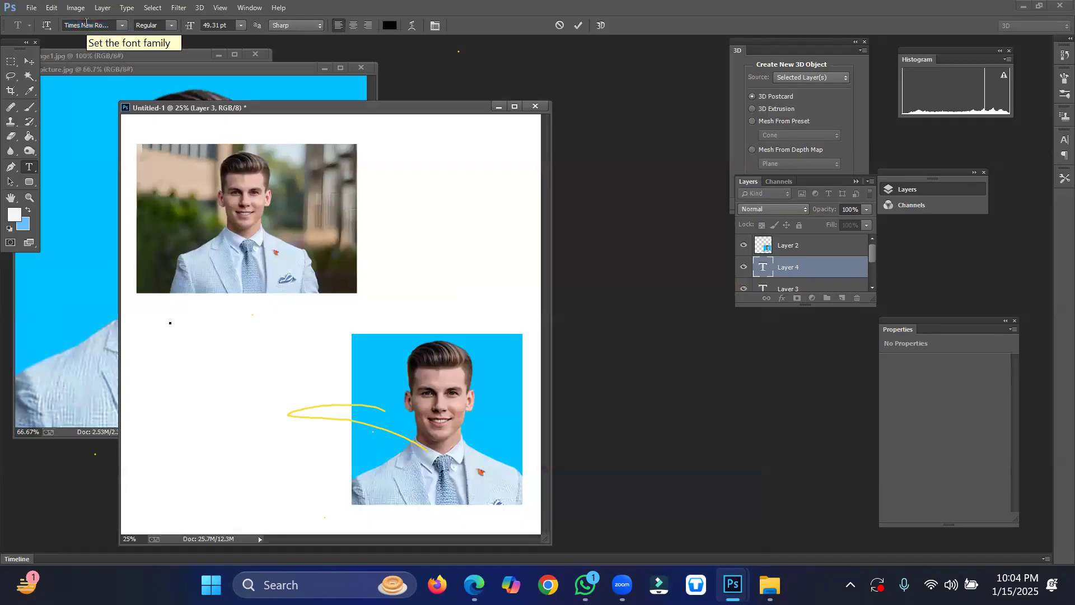
text(BEFORE)
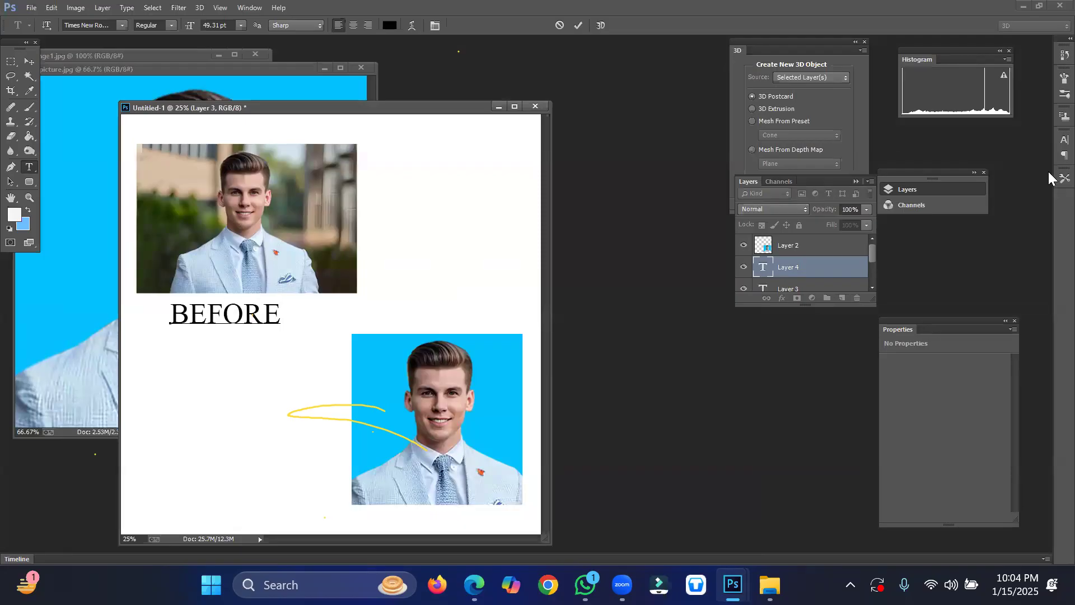
click(798, 268)
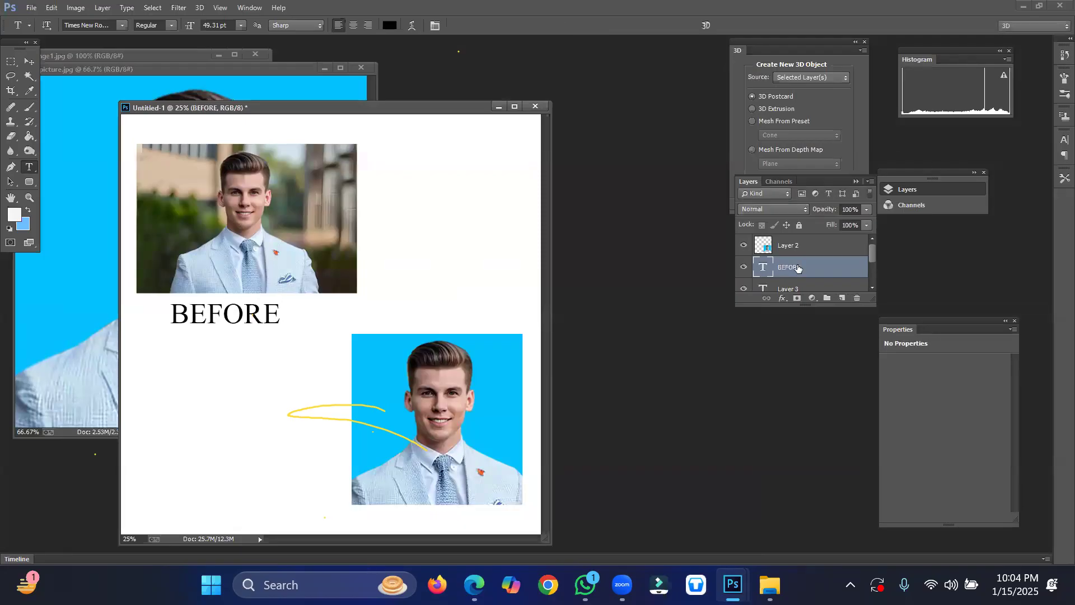
Step: Move the blue-background portrait on Layer 2 slightly up and left to leave room for a caption beneath it
click(30, 58)
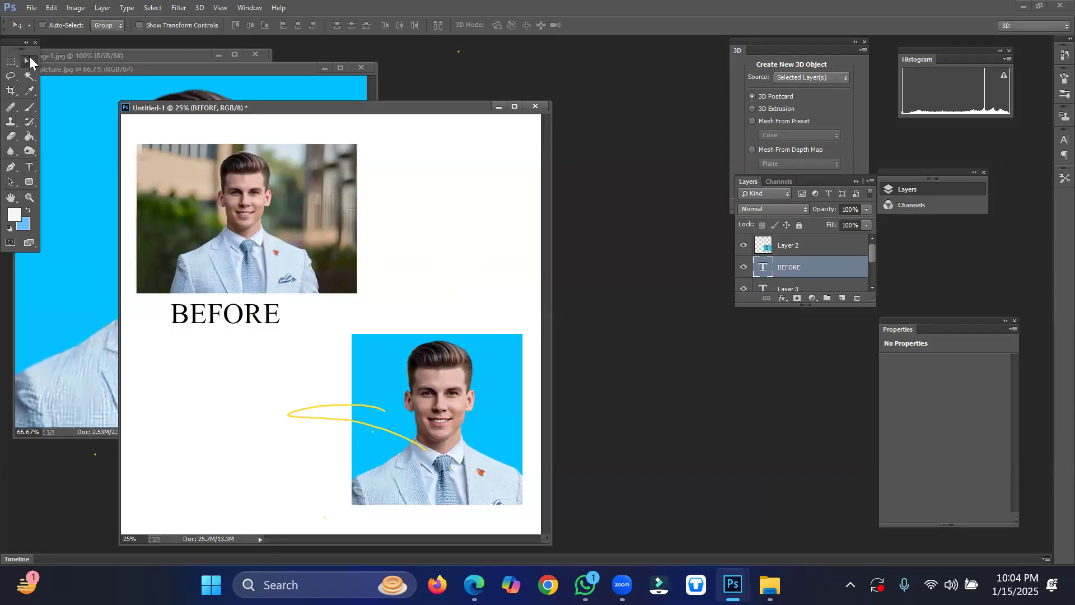
right_click(419, 359)
click(446, 368)
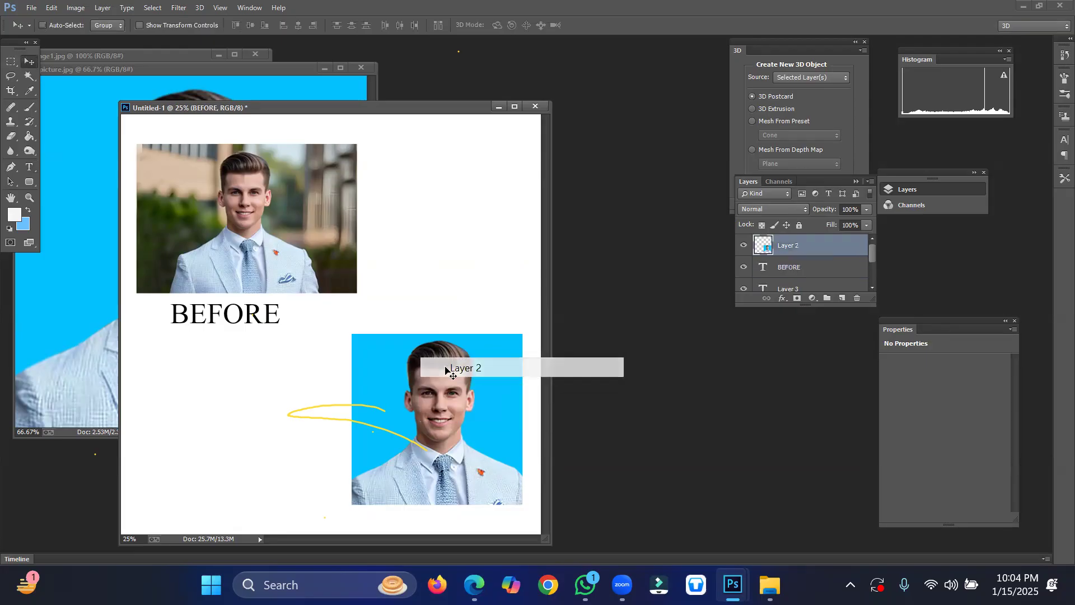
drag(446, 367, 434, 340)
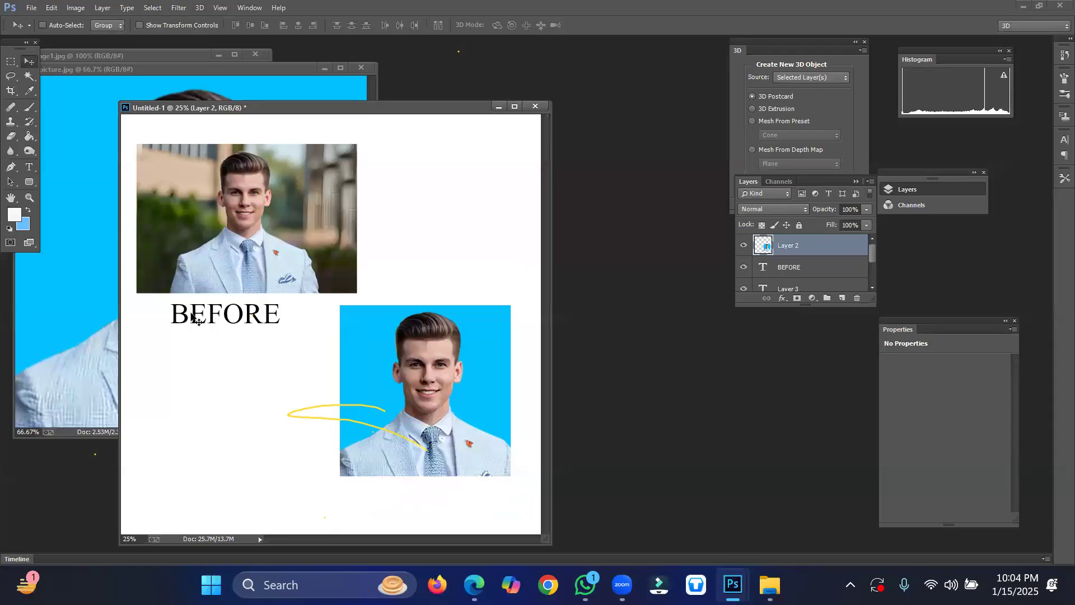
Step: Duplicate the "BEFORE" caption and place the copy below the blue-background portrait
right_click(201, 322)
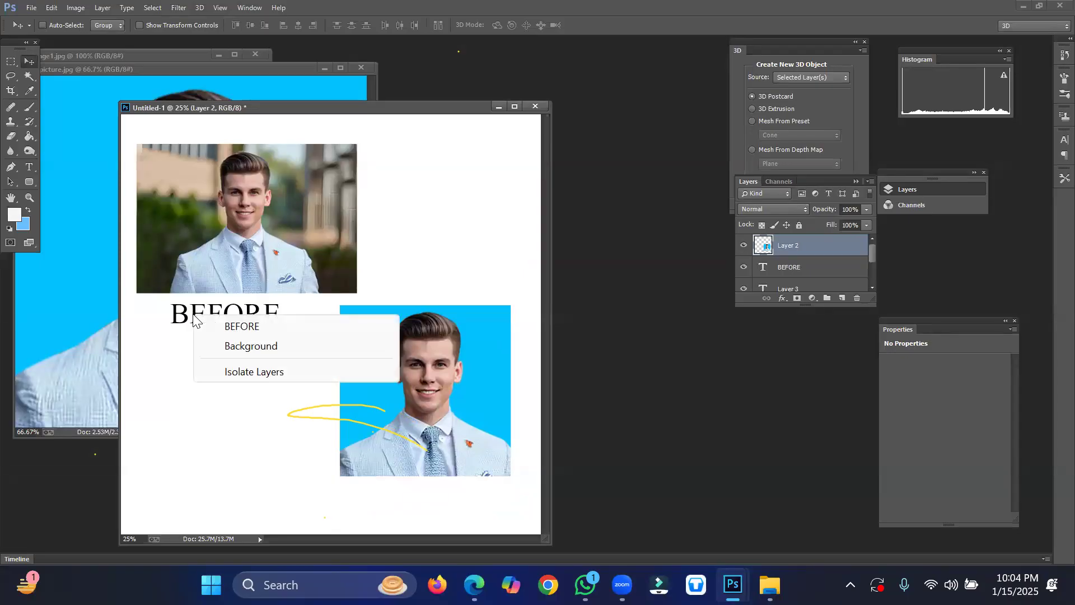
click(222, 327)
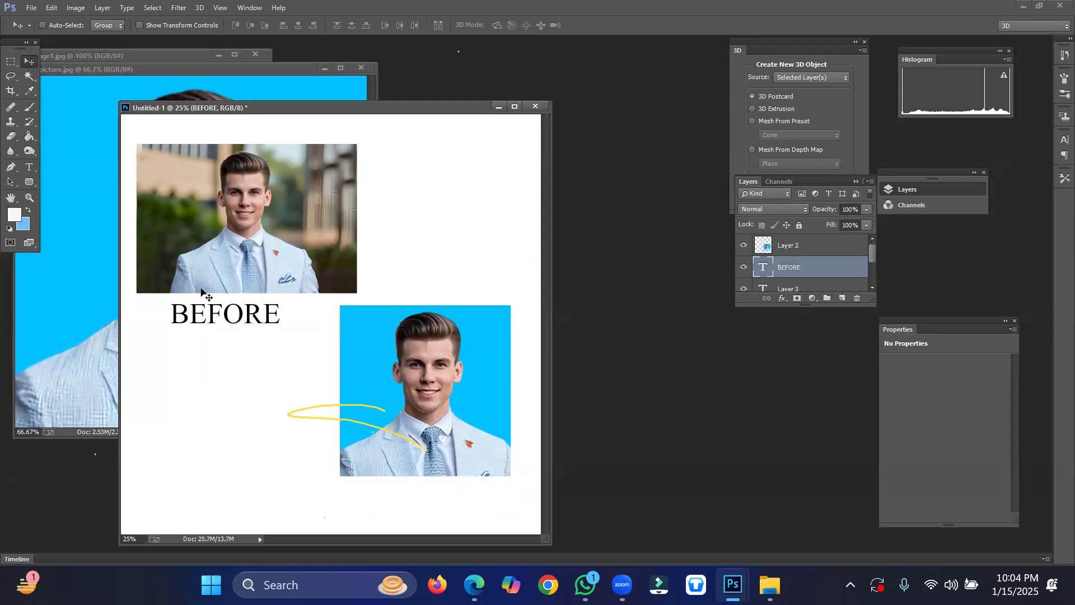
key(alt)
drag(195, 312, 401, 495)
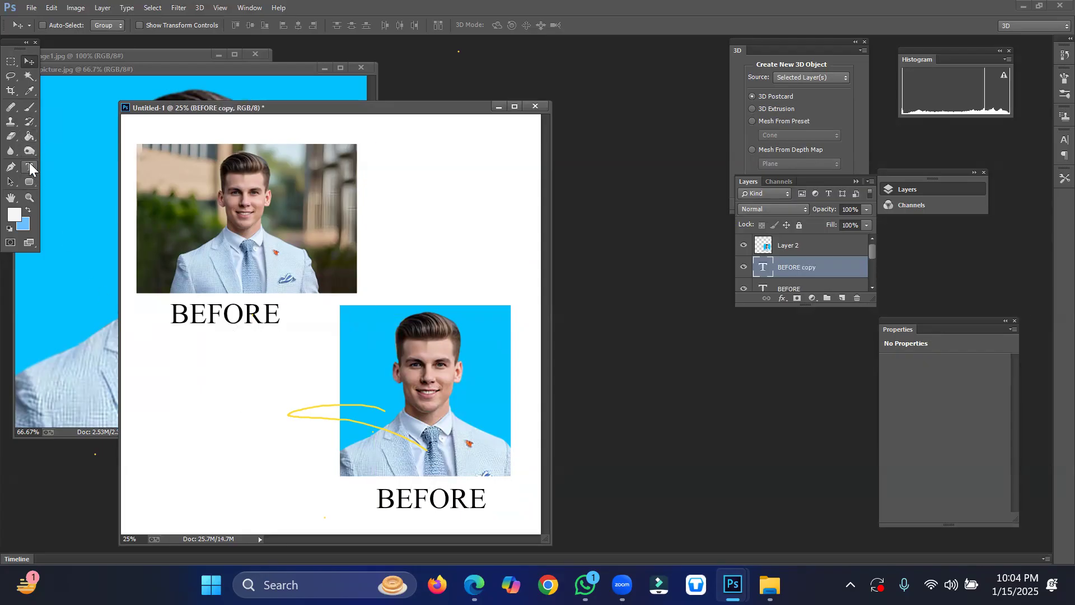
Step: Change the copied caption below the blue-background portrait to "AFTER" and commit the text
click(30, 164)
click(414, 500)
double_click(414, 501)
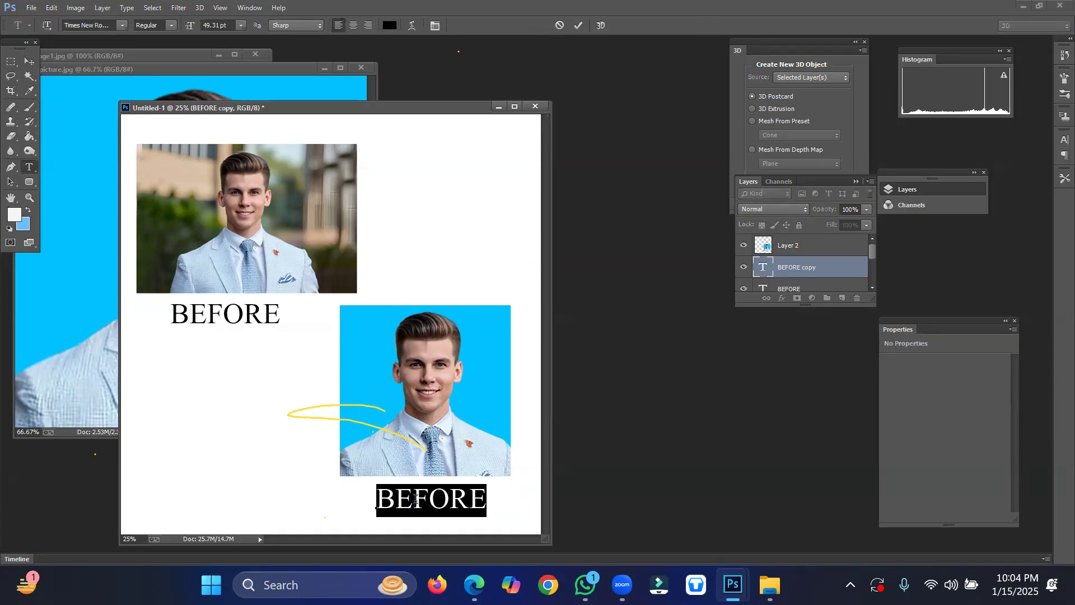
text(a)
key(BackSpace)
text(AFTER)
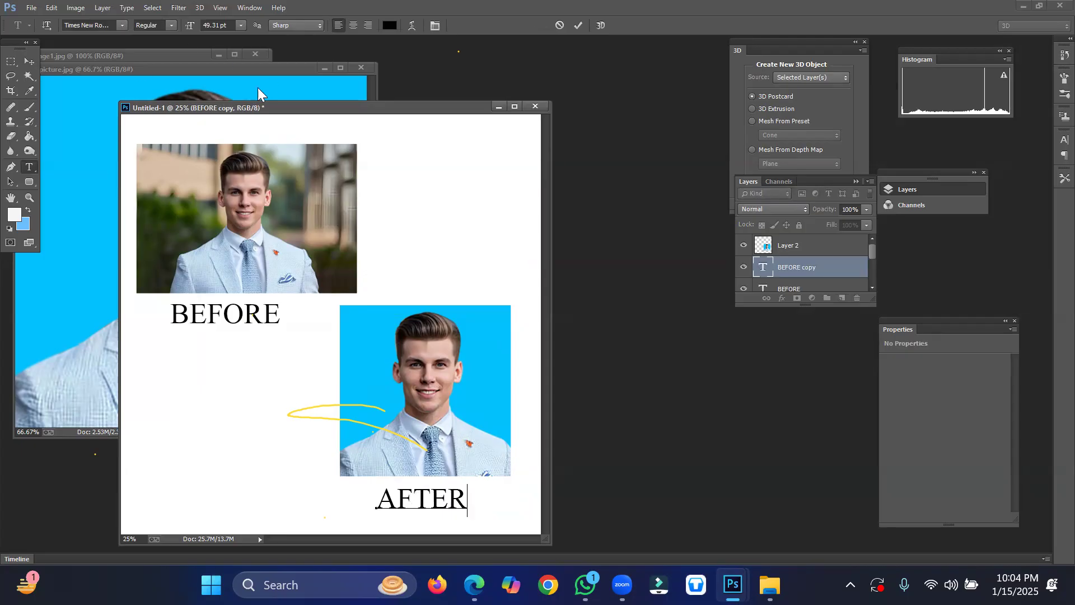
click(794, 269)
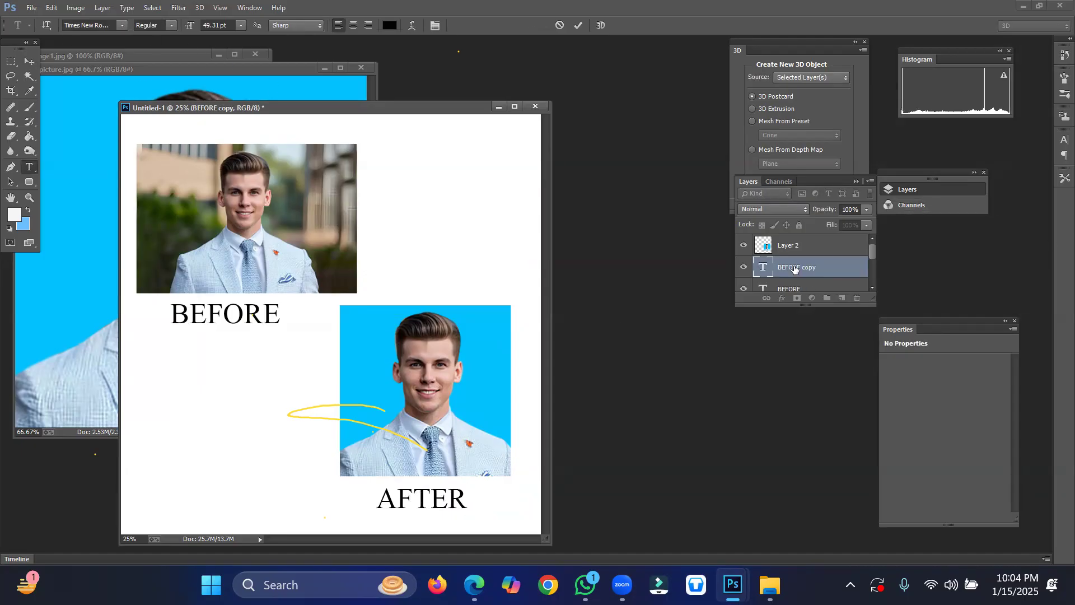
Step: Save the layout to the Desktop as a JPEG named "15-1-25" with maximum quality 12 and the Progressive format option
click(36, 6)
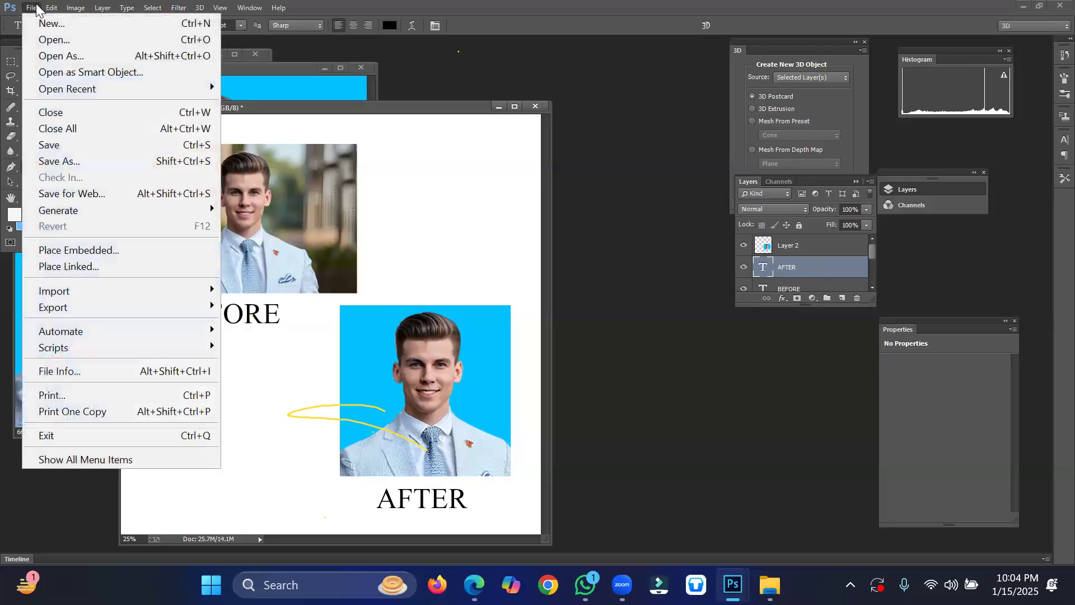
click(86, 160)
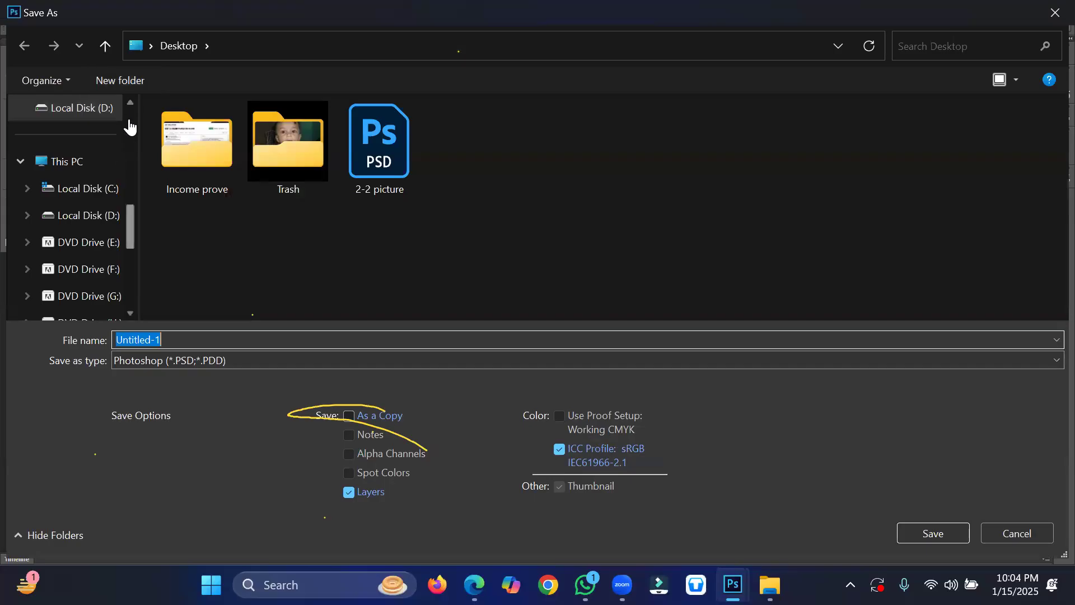
scroll(130, 127, up, 5)
scroll(130, 126, up, 3)
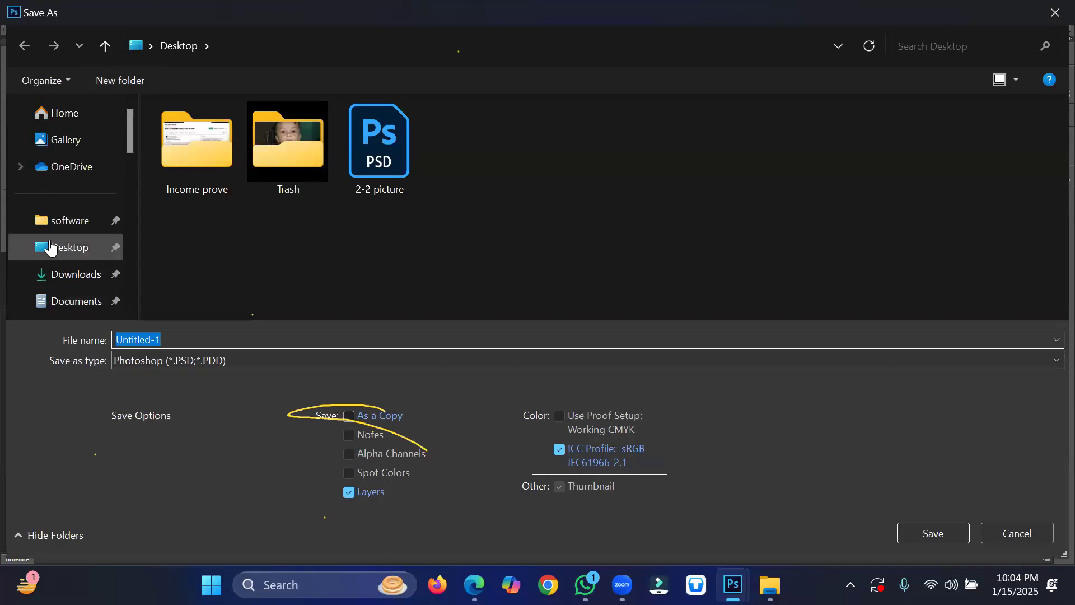
click(50, 247)
click(267, 361)
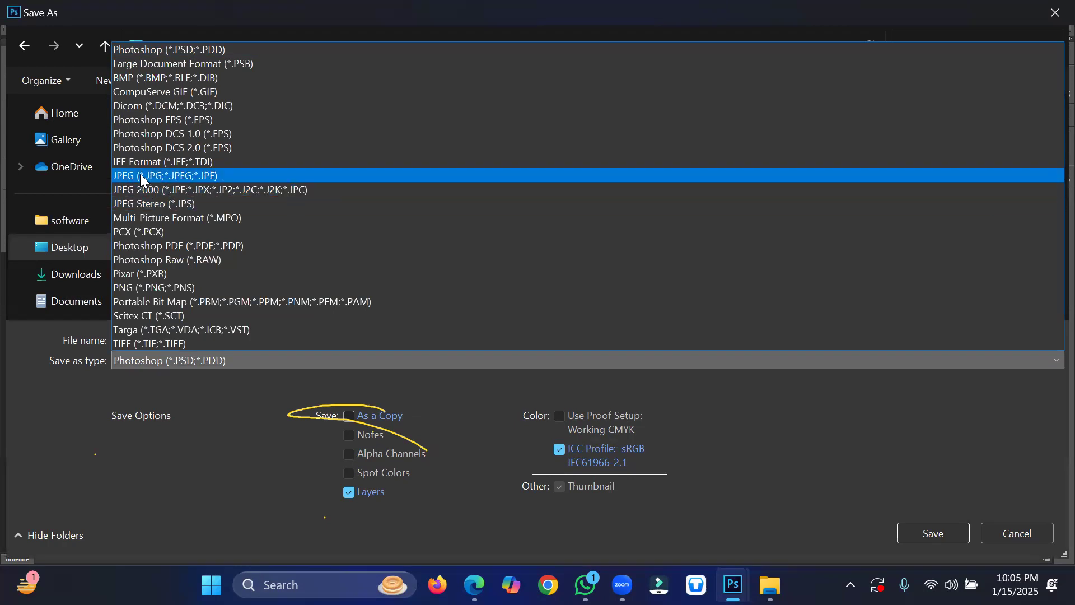
click(142, 176)
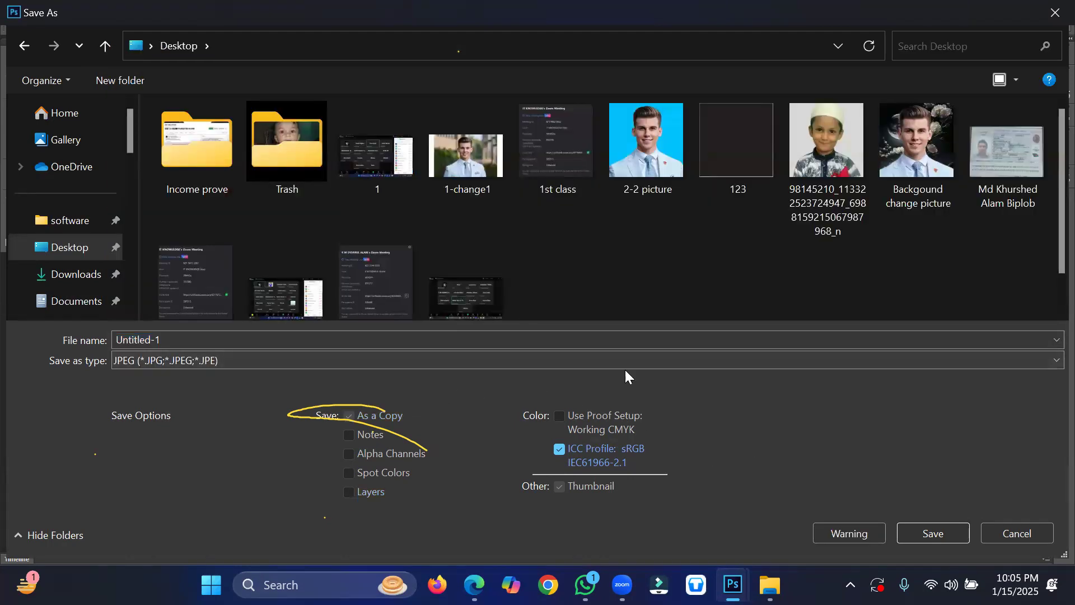
click(401, 346)
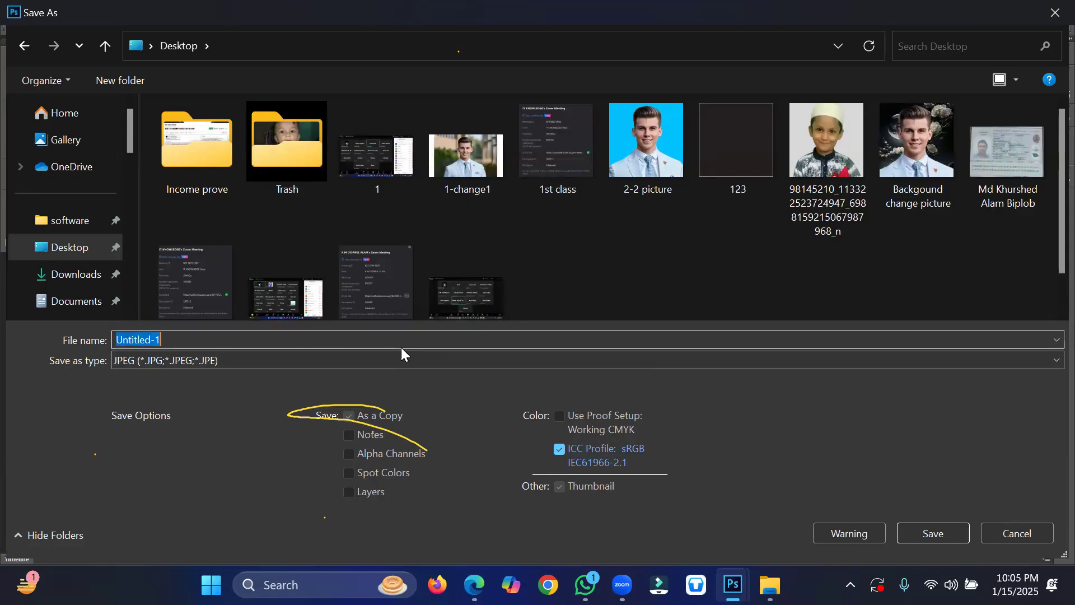
text(15-1-25)
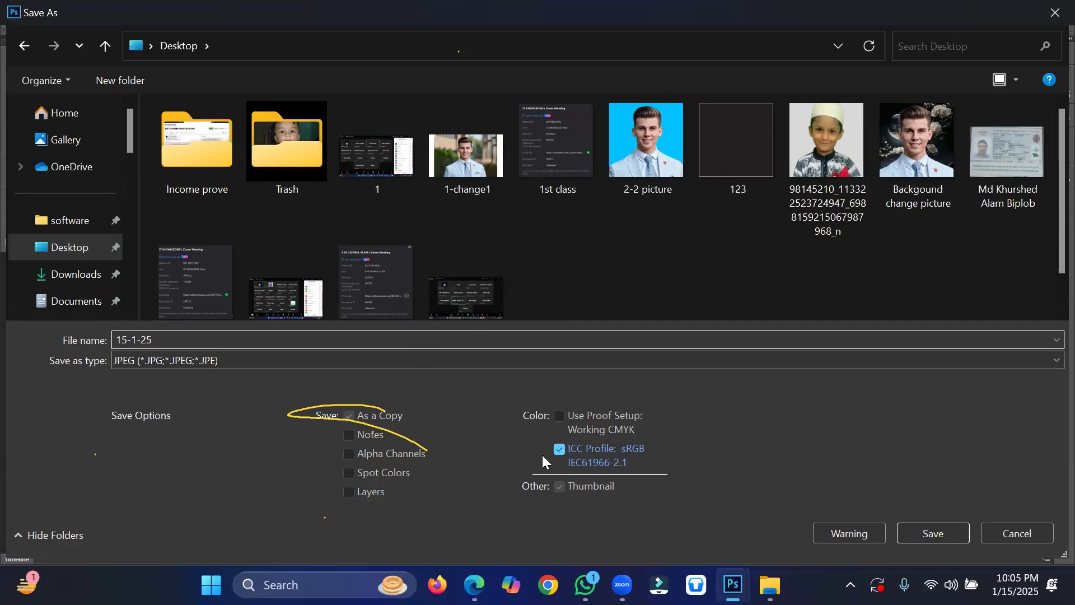
click(924, 532)
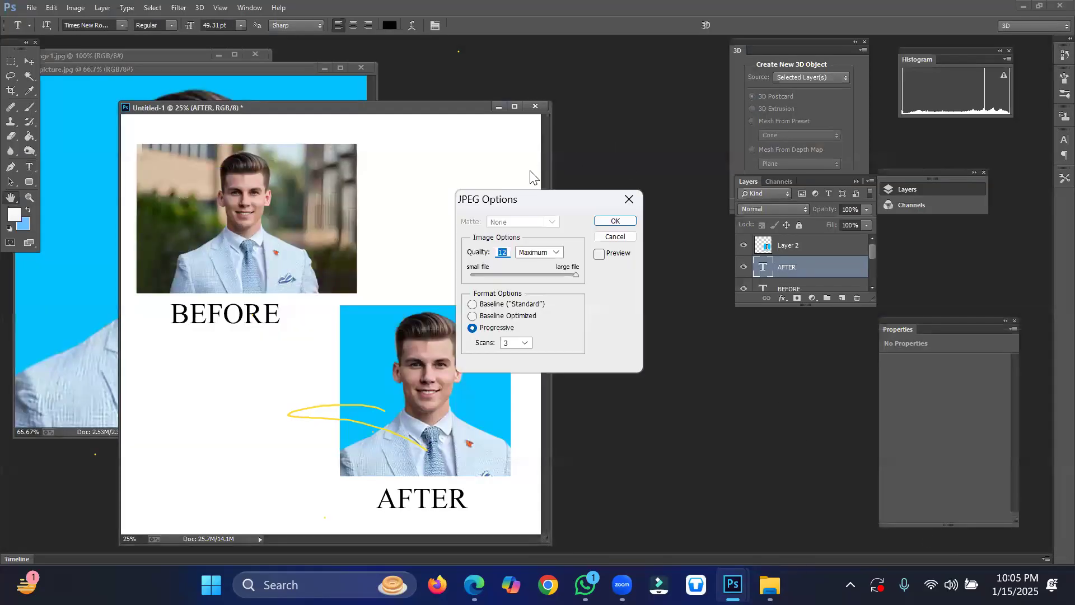
click(610, 222)
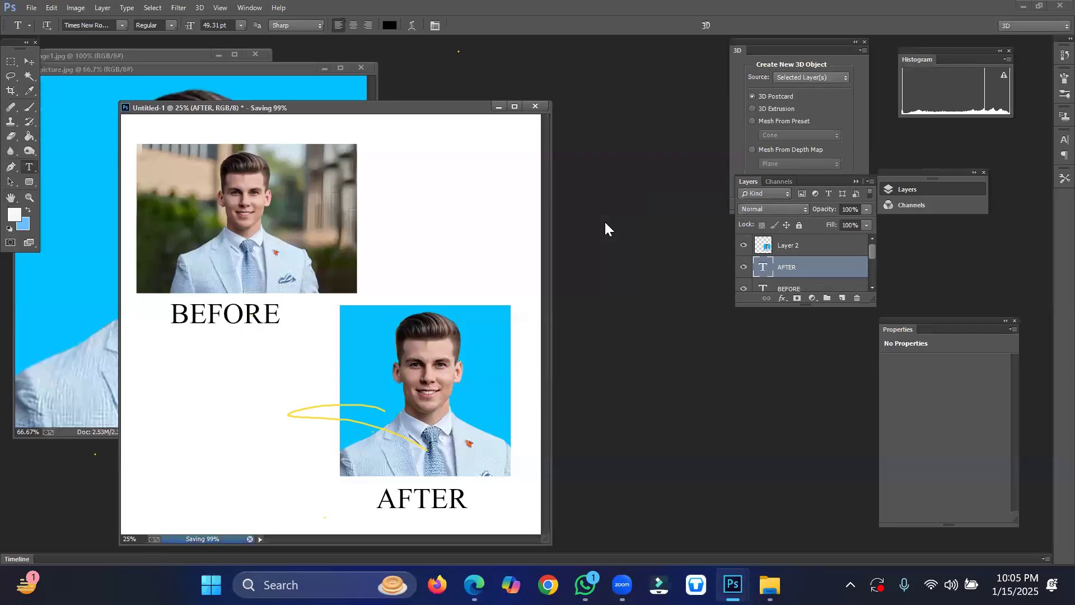
Step: Switch to the Windows desktop, view the saved image "15-1-25" and close it, then open "Backgound change picture" in the image viewer
click(1021, 7)
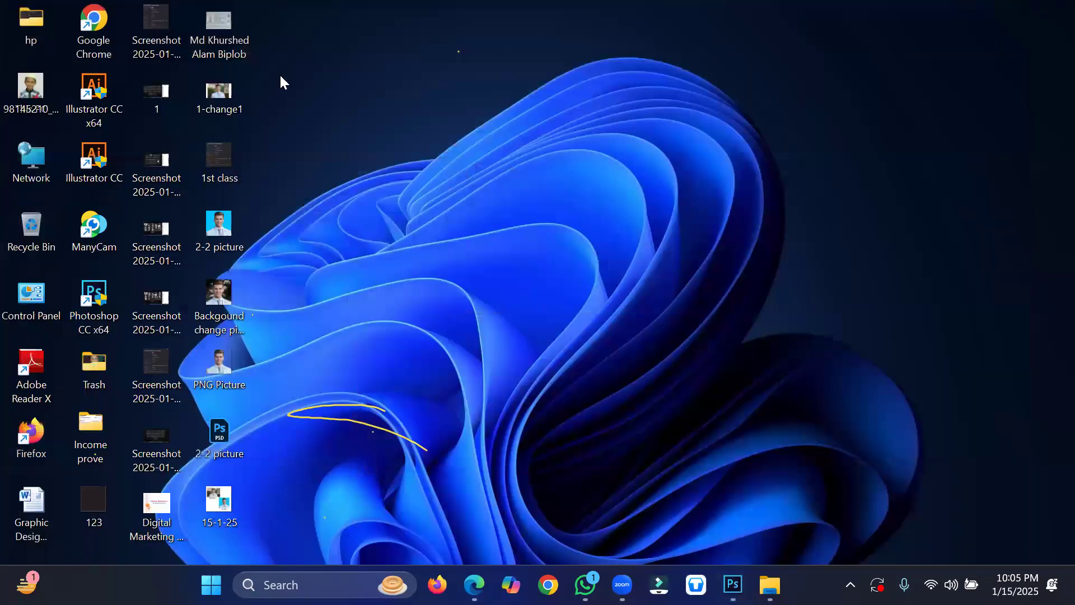
double_click(227, 503)
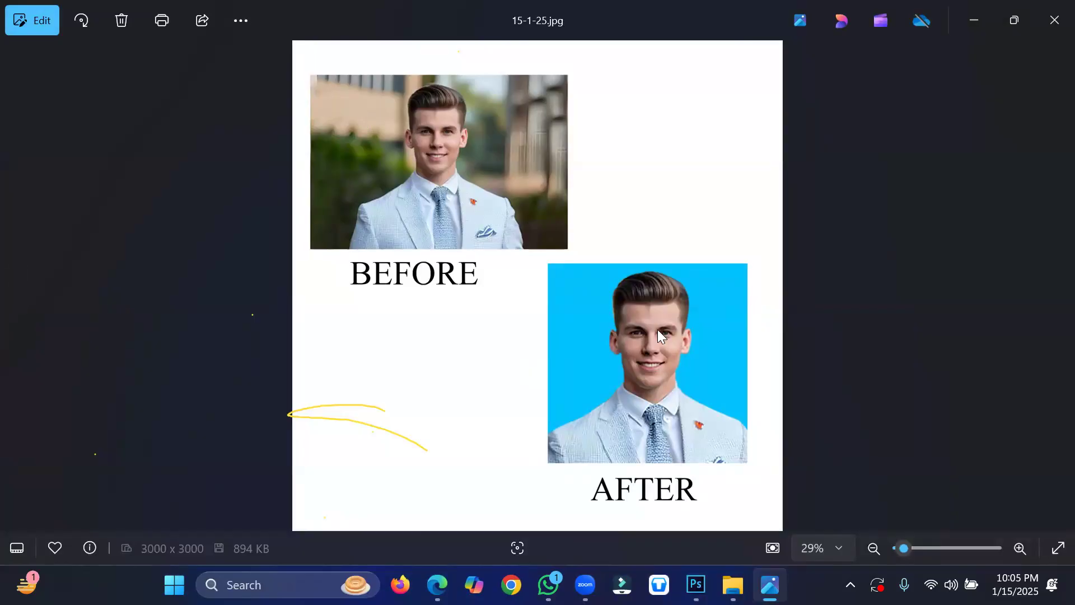
click(1051, 18)
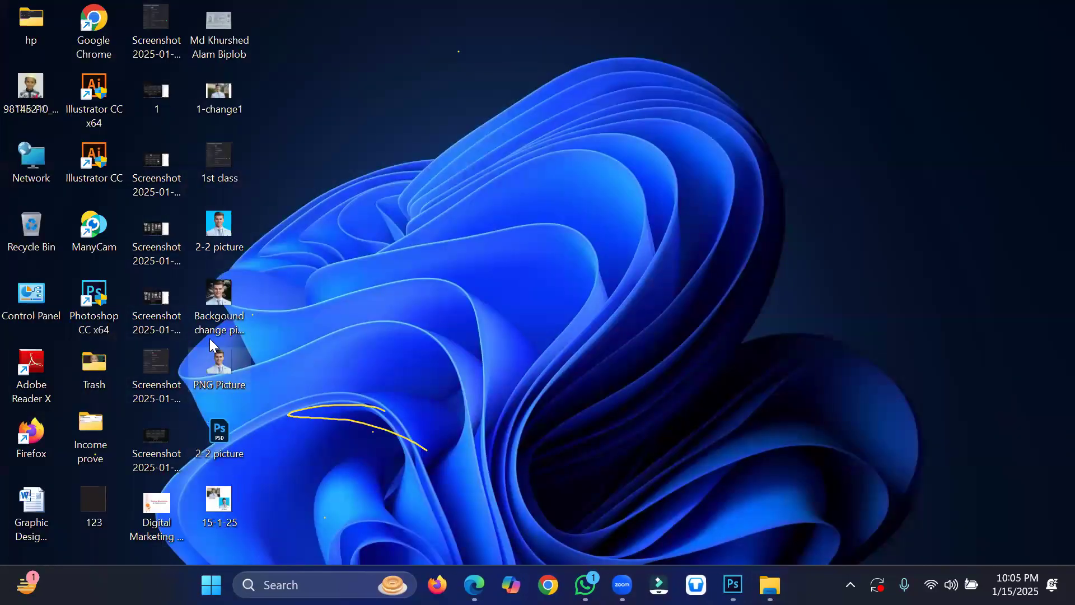
double_click(220, 290)
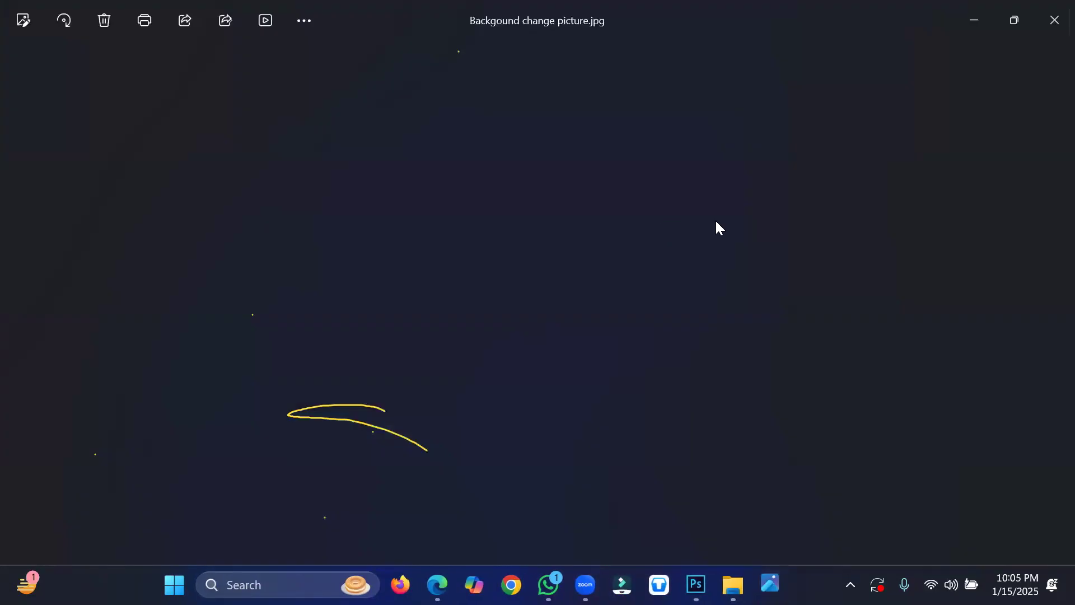